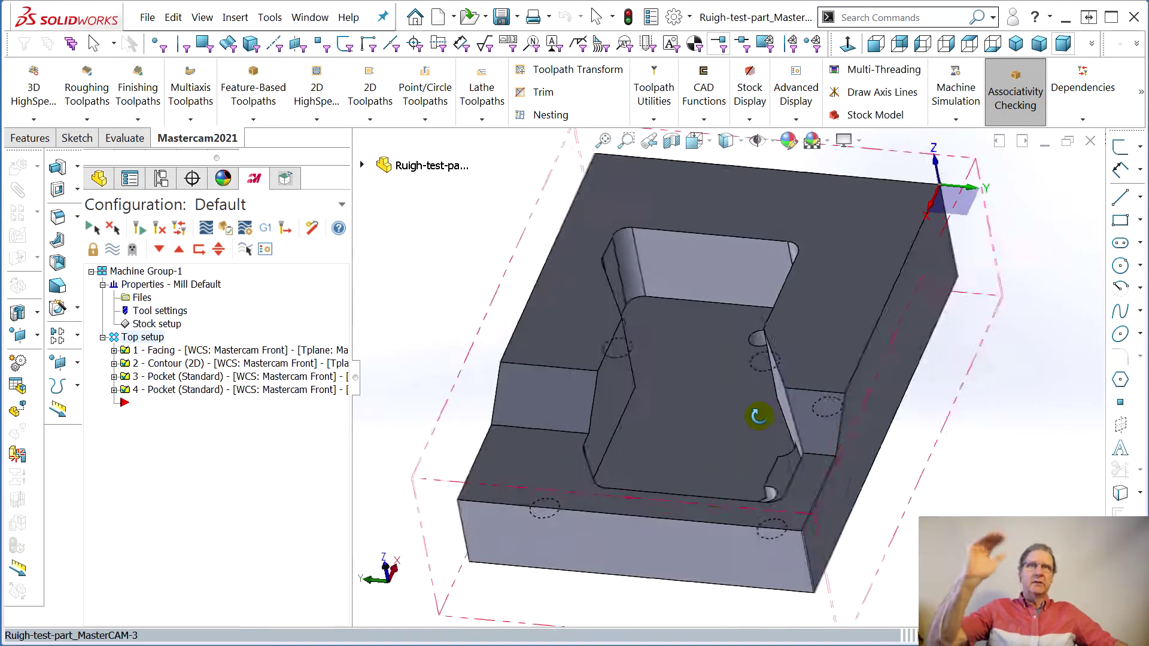
# Examine the part from several angles, including its pocket, holes, angled steps and underside, within the stock boundary
pyautogui.moveTo(674, 422); pyautogui.dragTo(672, 403, button='middle')
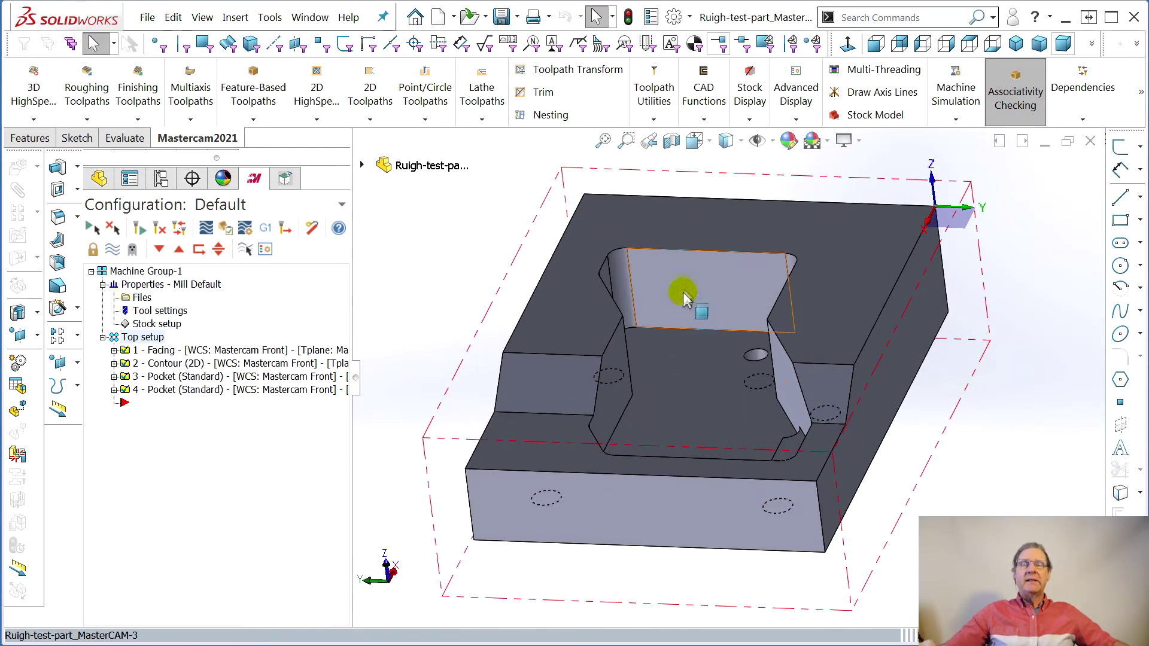
pyautogui.moveTo(640, 350); pyautogui.dragTo(623, 385, button='middle')
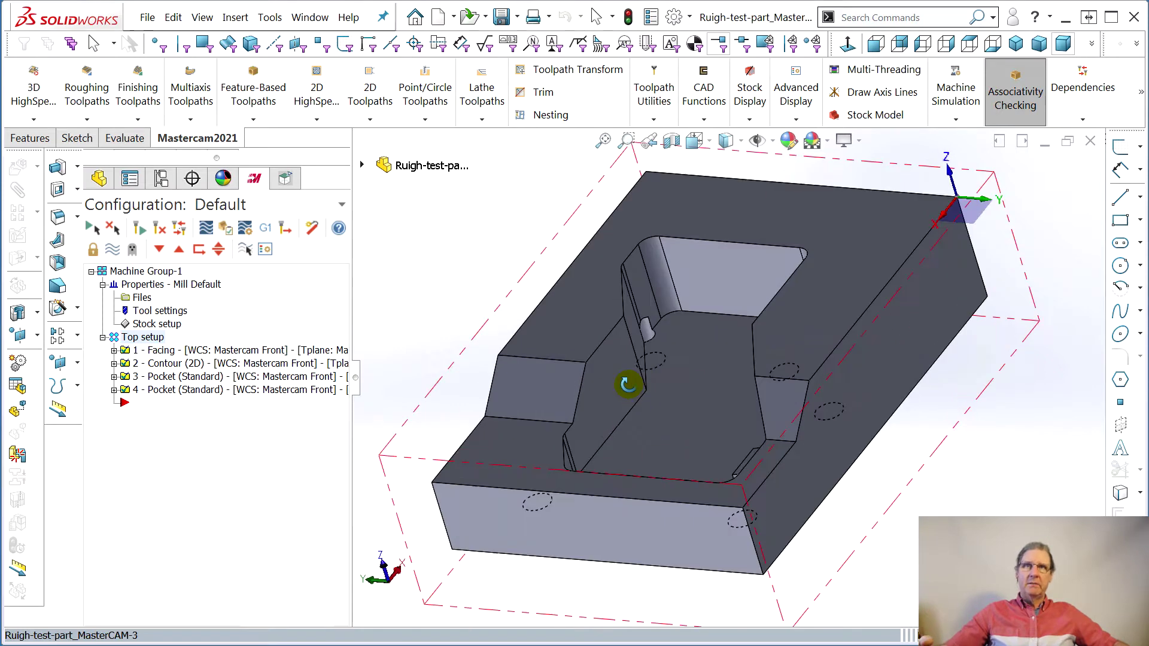
pyautogui.moveTo(650, 348); pyautogui.dragTo(775, 545, button='middle')
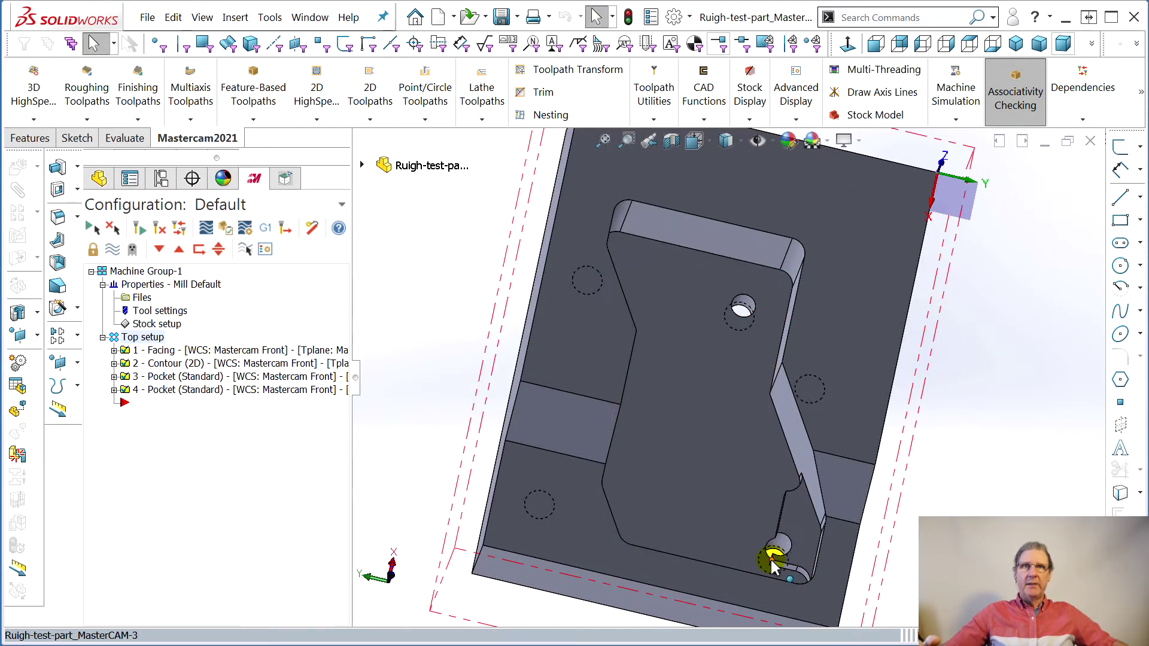
pyautogui.moveTo(722, 203); pyautogui.dragTo(863, 429, button='middle')
pyautogui.scroll(-3, 863, 430)
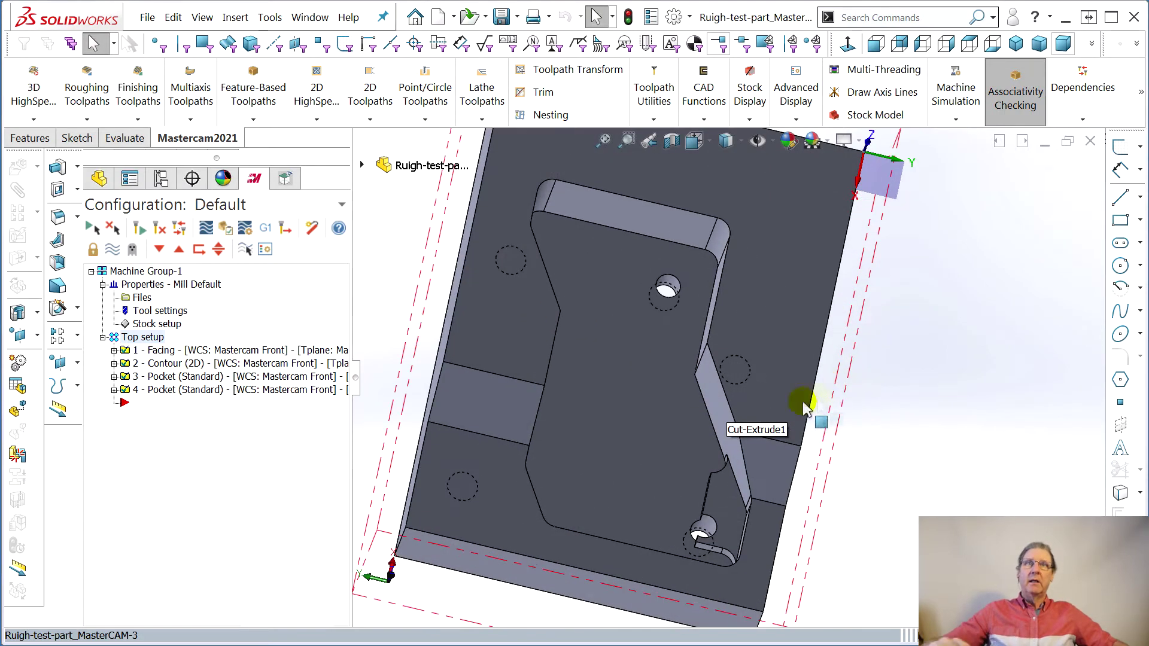
pyautogui.moveTo(532, 198); pyautogui.dragTo(592, 214, button='middle')
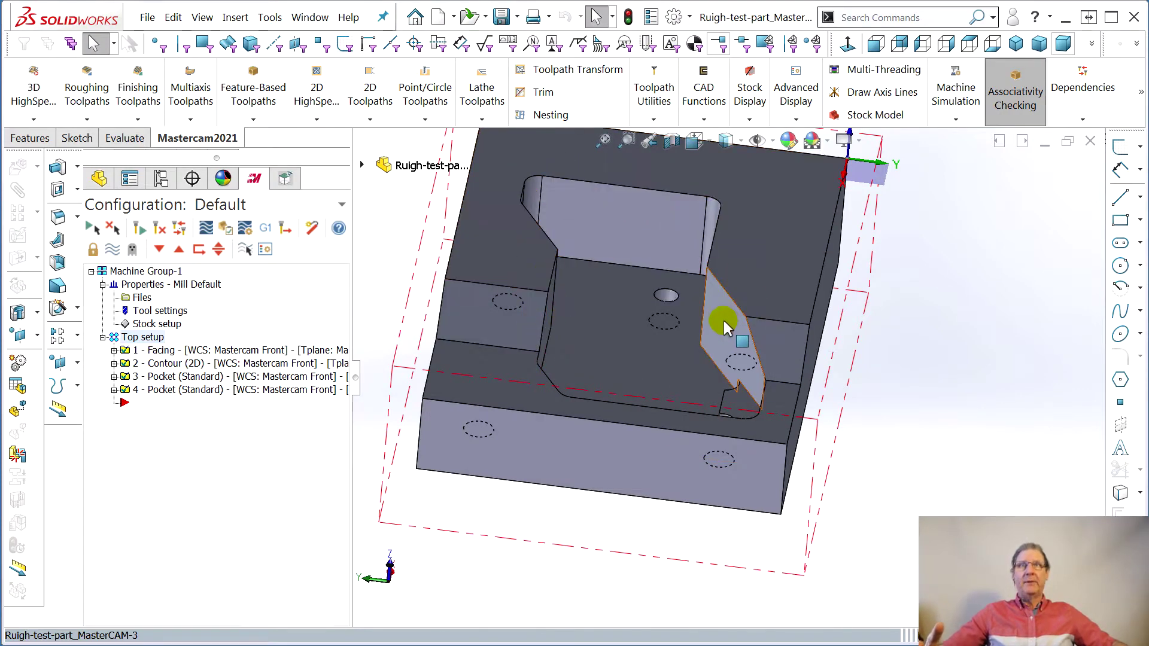
pyautogui.moveTo(548, 298); pyautogui.dragTo(589, 227, button='middle')
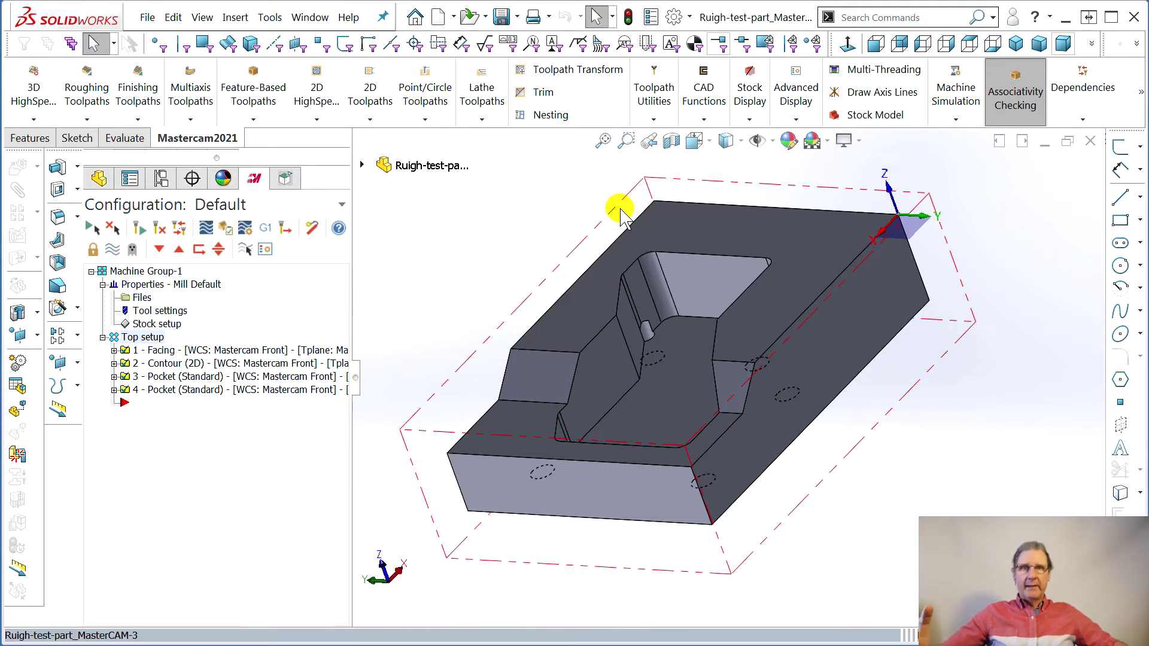
pyautogui.moveTo(615, 274); pyautogui.dragTo(769, 249, button='middle')
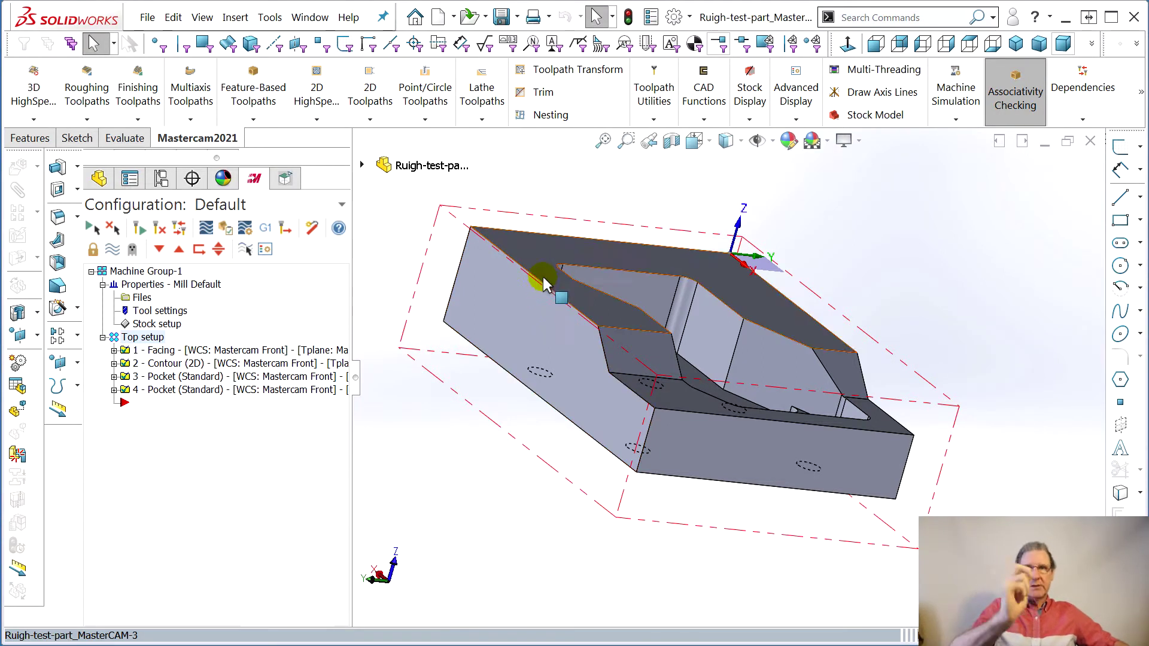
pyautogui.moveTo(531, 296); pyautogui.dragTo(592, 402, button='middle')
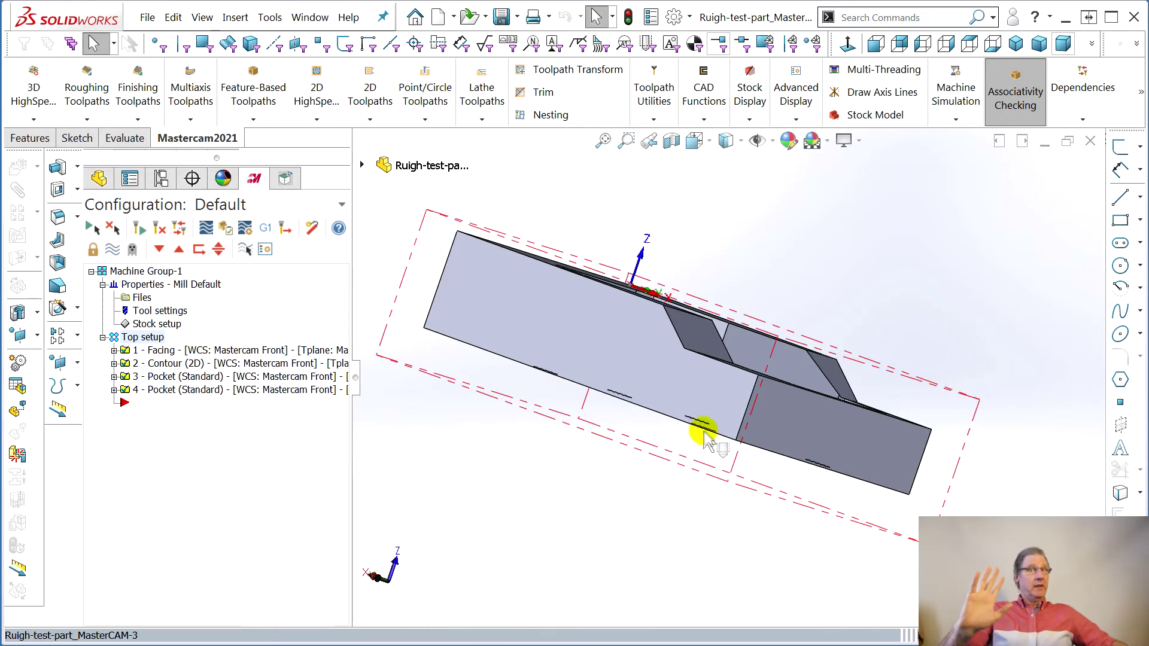
pyautogui.hotkey('ctrl', '7')
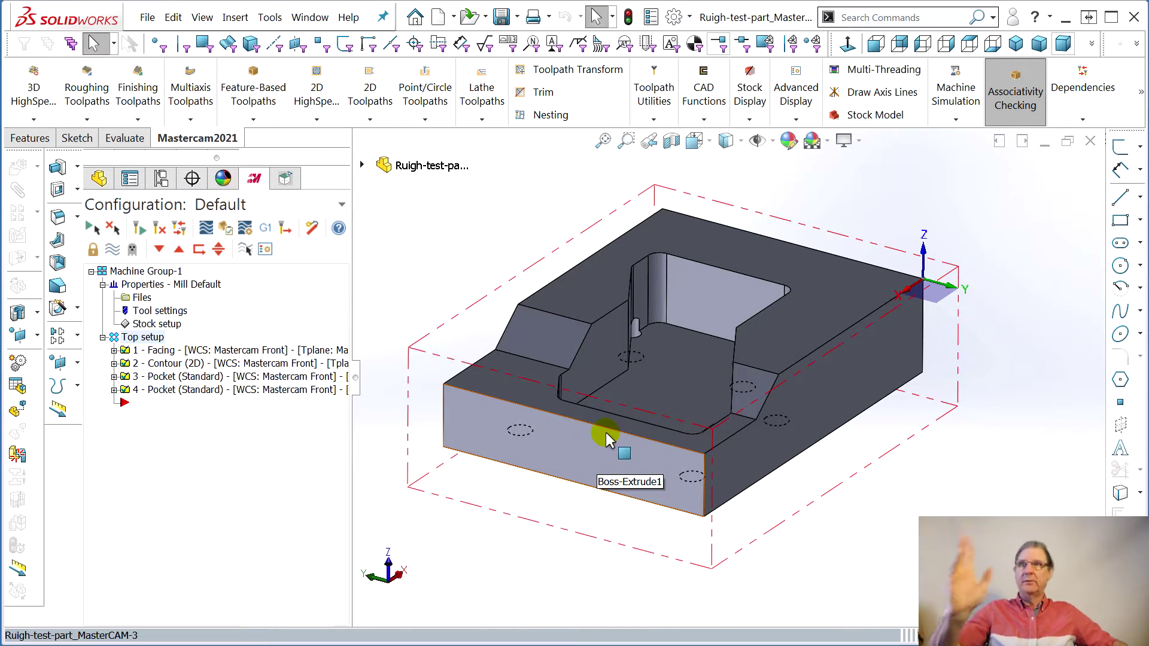
pyautogui.moveTo(576, 395)
pyautogui.mouseDown(button='middle')
pyautogui.moveTo(560, 390)
pyautogui.moveTo(568, 401)
pyautogui.mouseUp(button='middle')
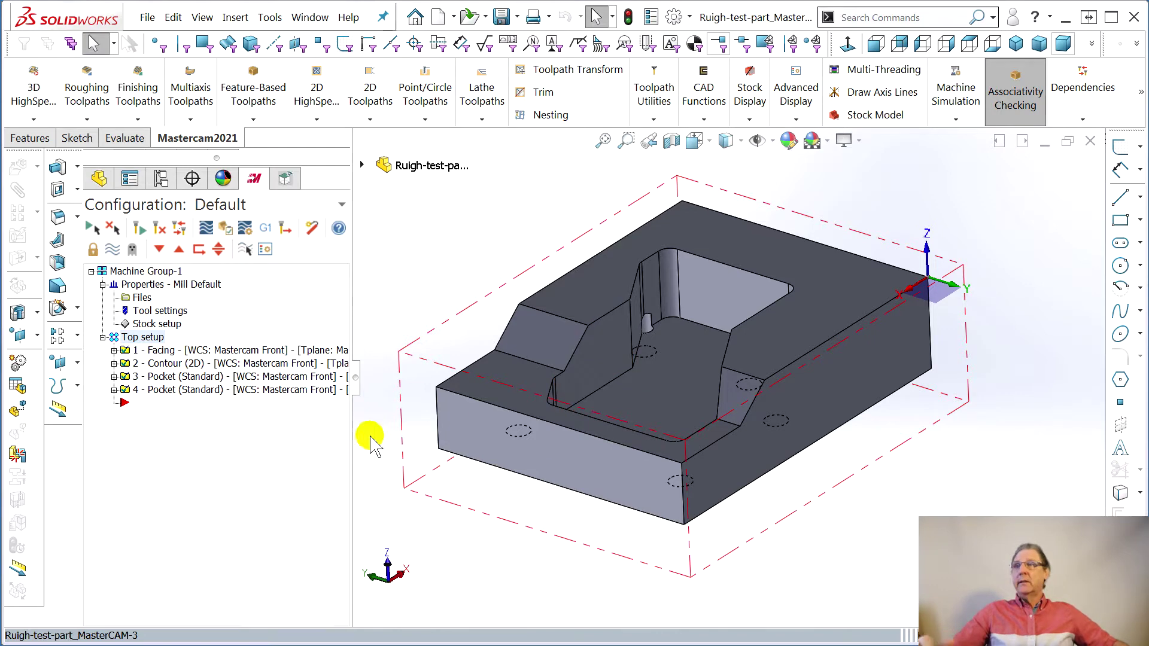
pyautogui.moveTo(513, 436); pyautogui.dragTo(508, 466, button='middle')
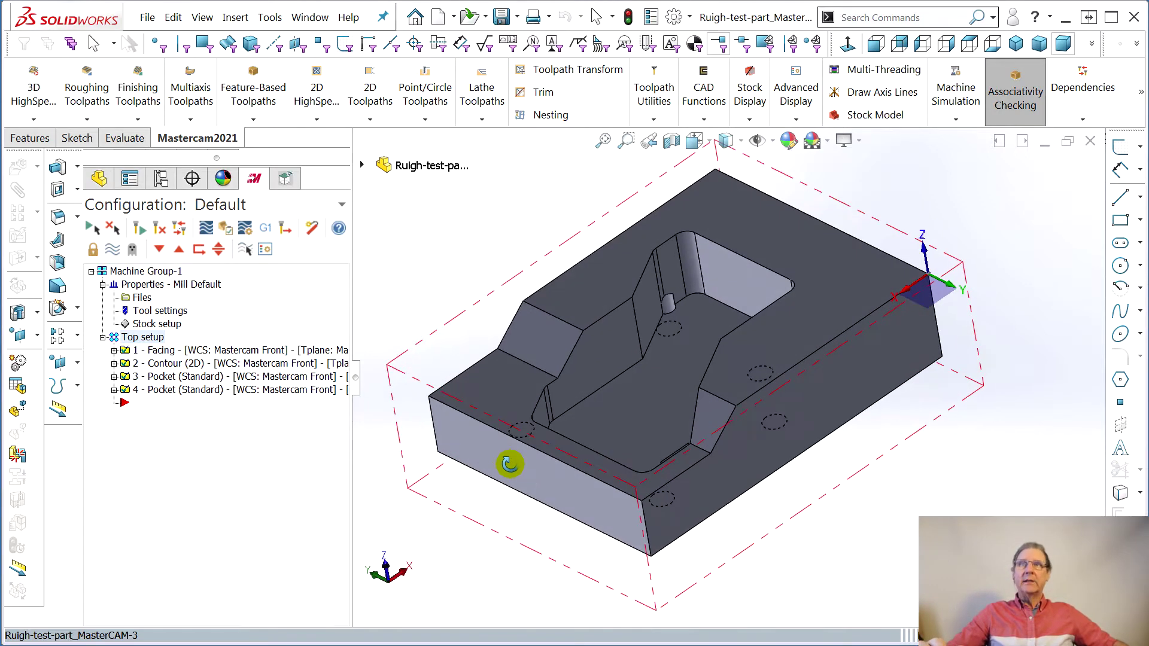
pyautogui.scroll(-3, 527, 371)
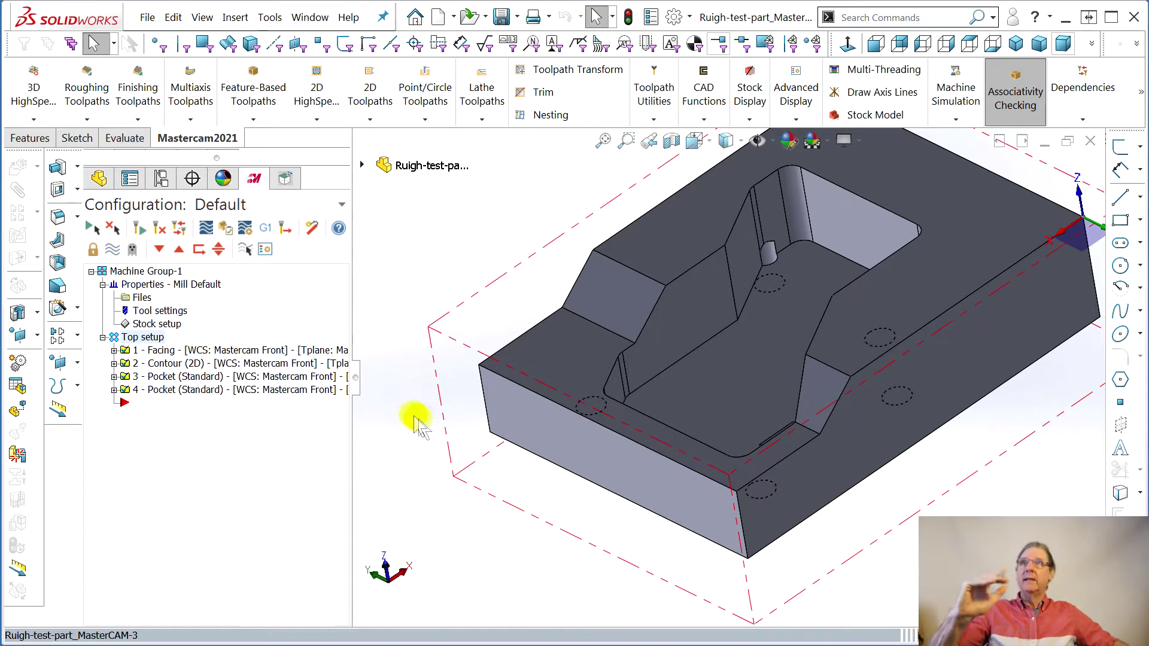
# Add a Pocket mill toolpath after the existing operations, using the top face of the part's lower front step as its chain
pyautogui.rightClick(174, 403)
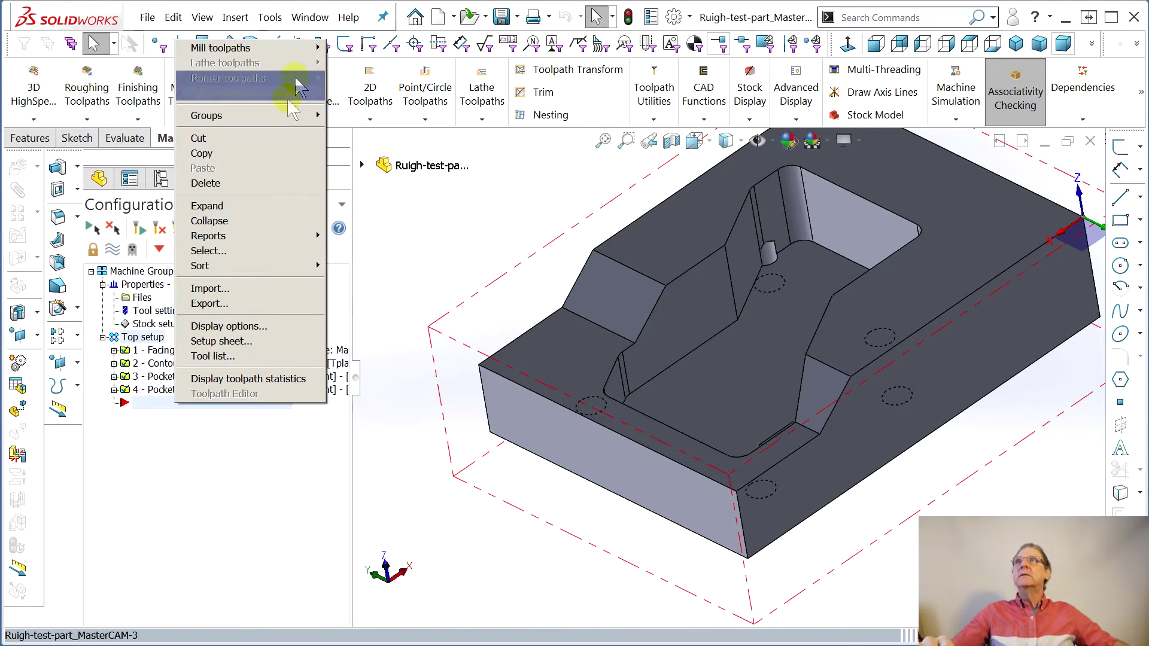
pyautogui.moveTo(307, 47)
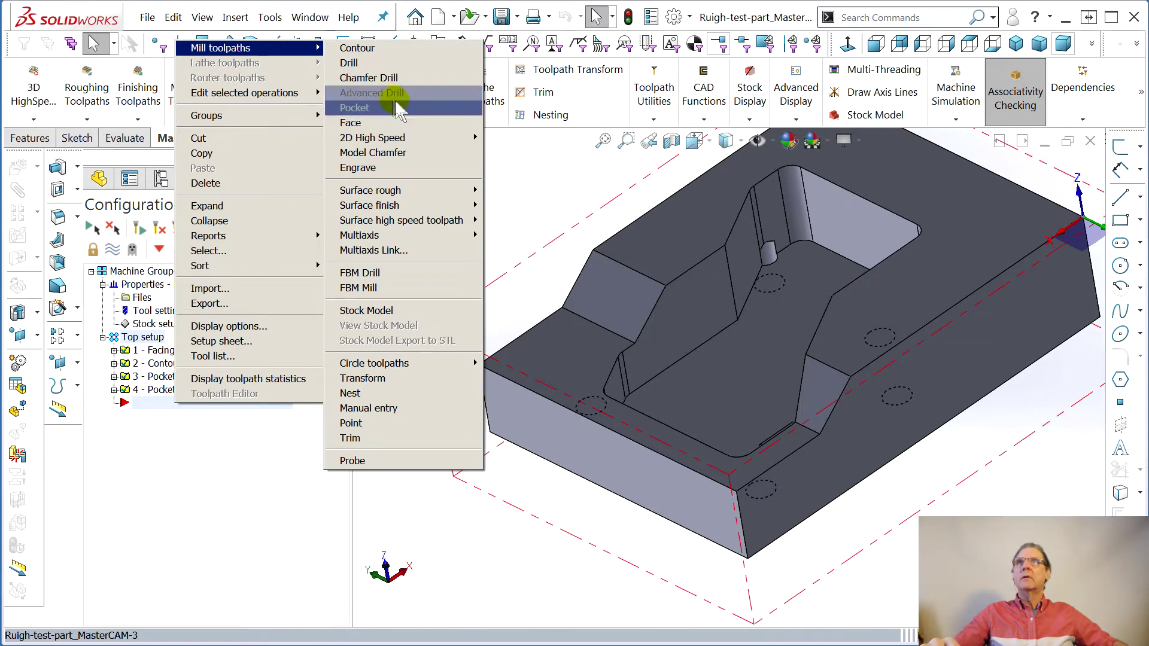
pyautogui.click(406, 109)
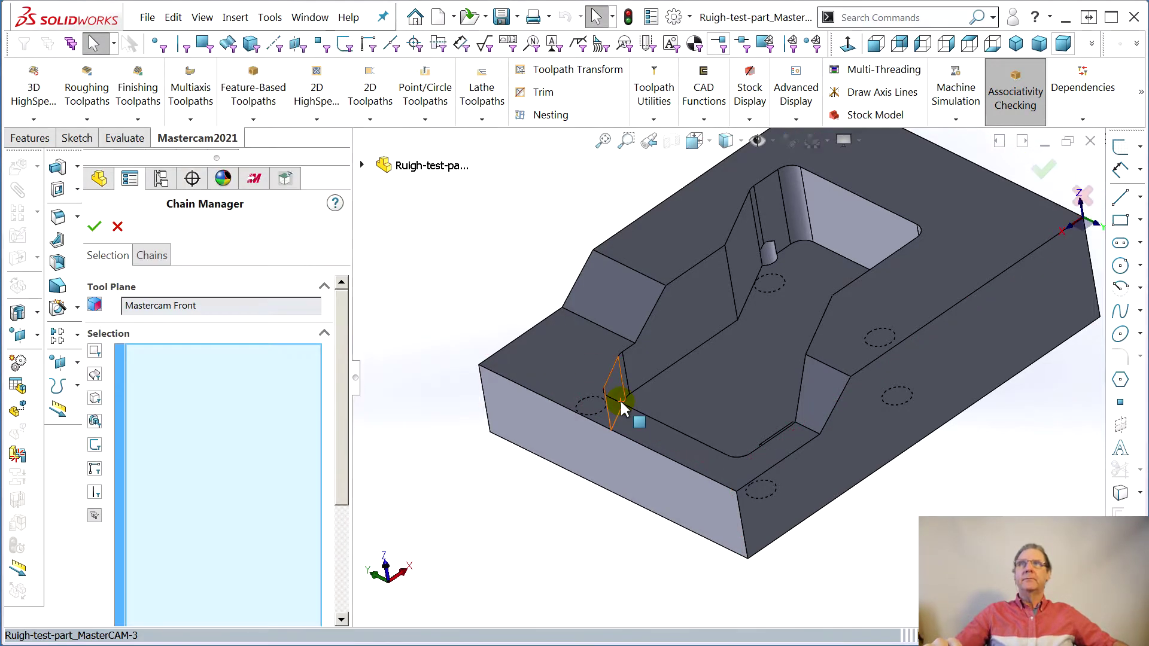
pyautogui.click(544, 352)
pyautogui.click(94, 226)
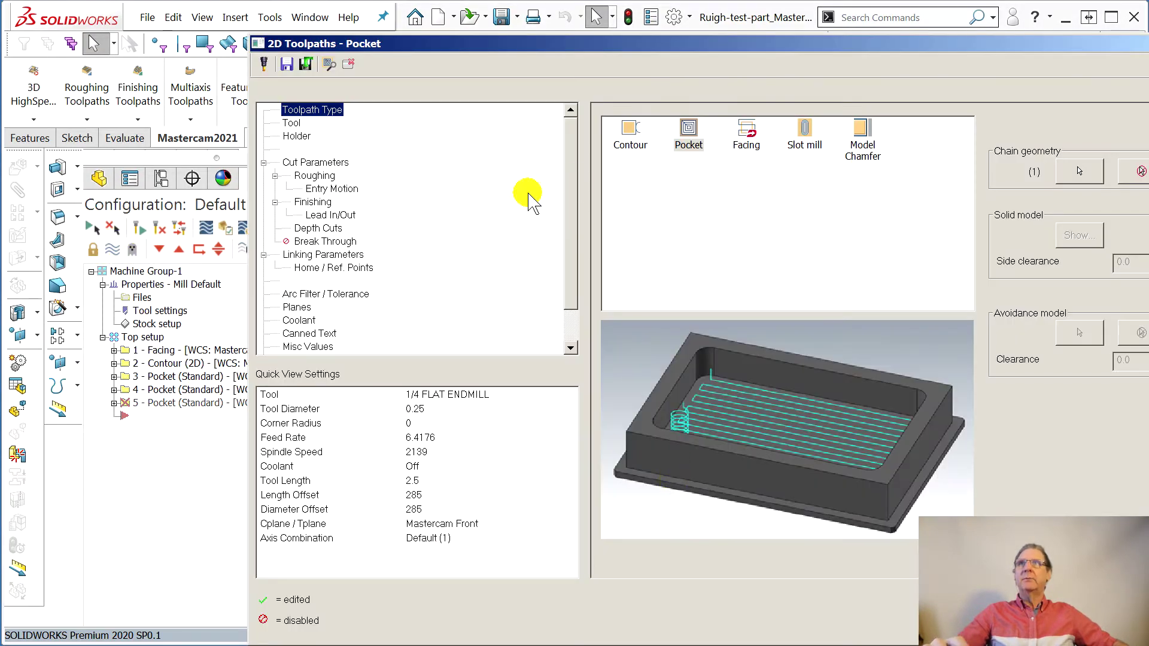
# Examine the 1/4 flat endmill's tool definition for the new pocket operation, including its corner type and cutting length
pyautogui.click(292, 123)
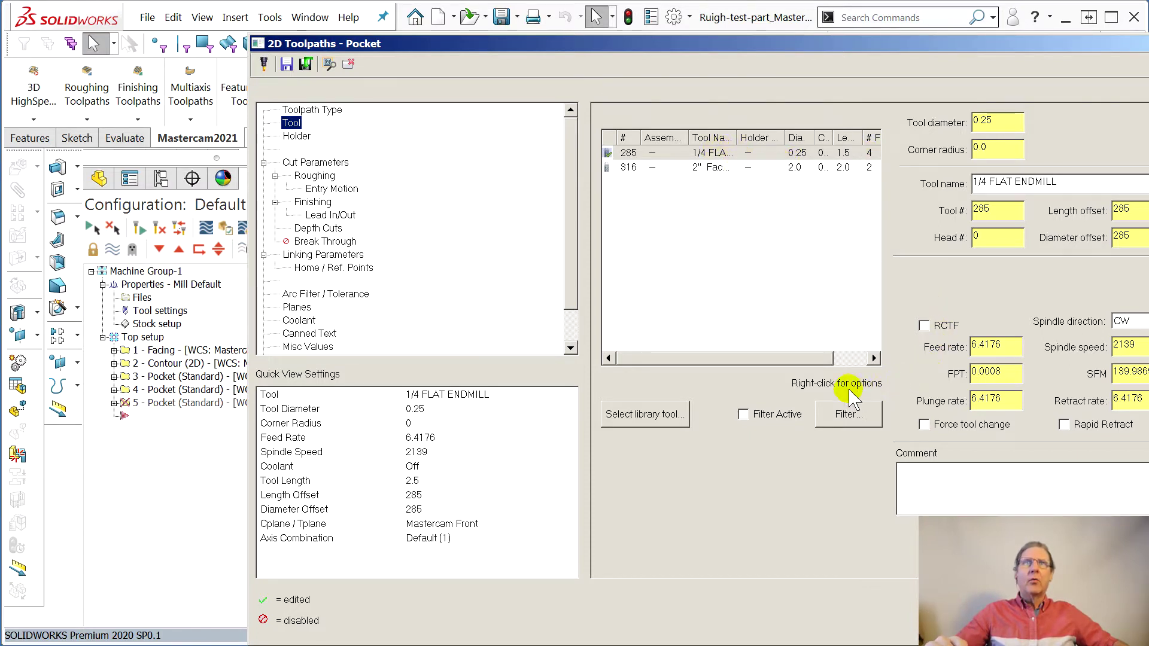
pyautogui.click(705, 152)
pyautogui.rightClick(708, 157)
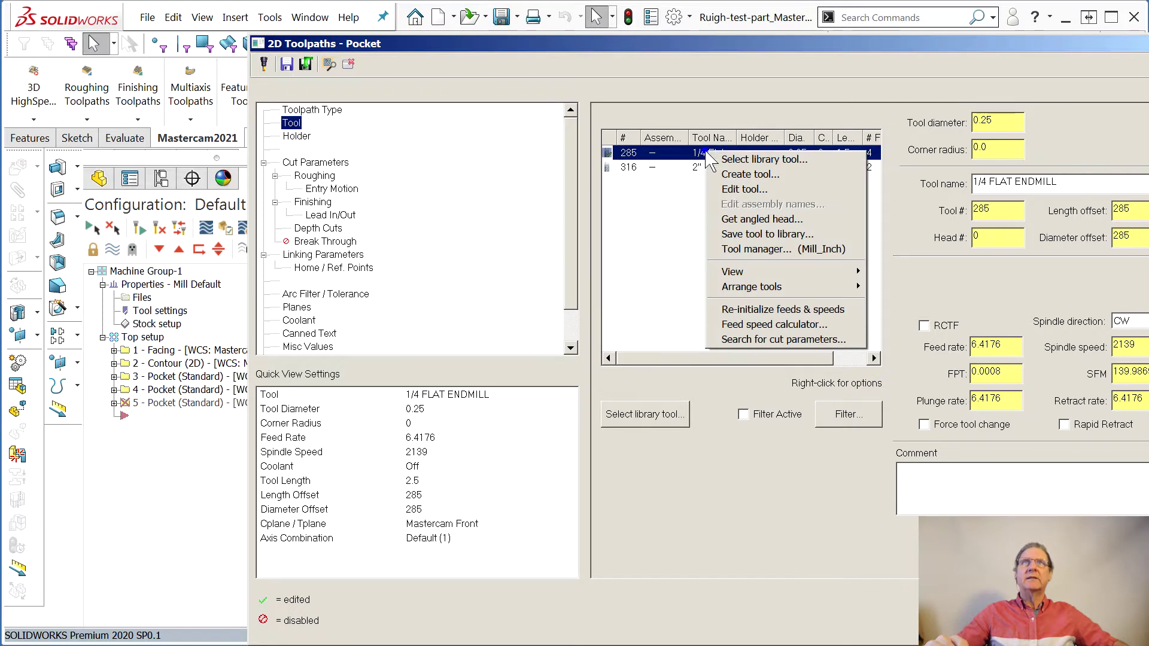
pyautogui.click(744, 189)
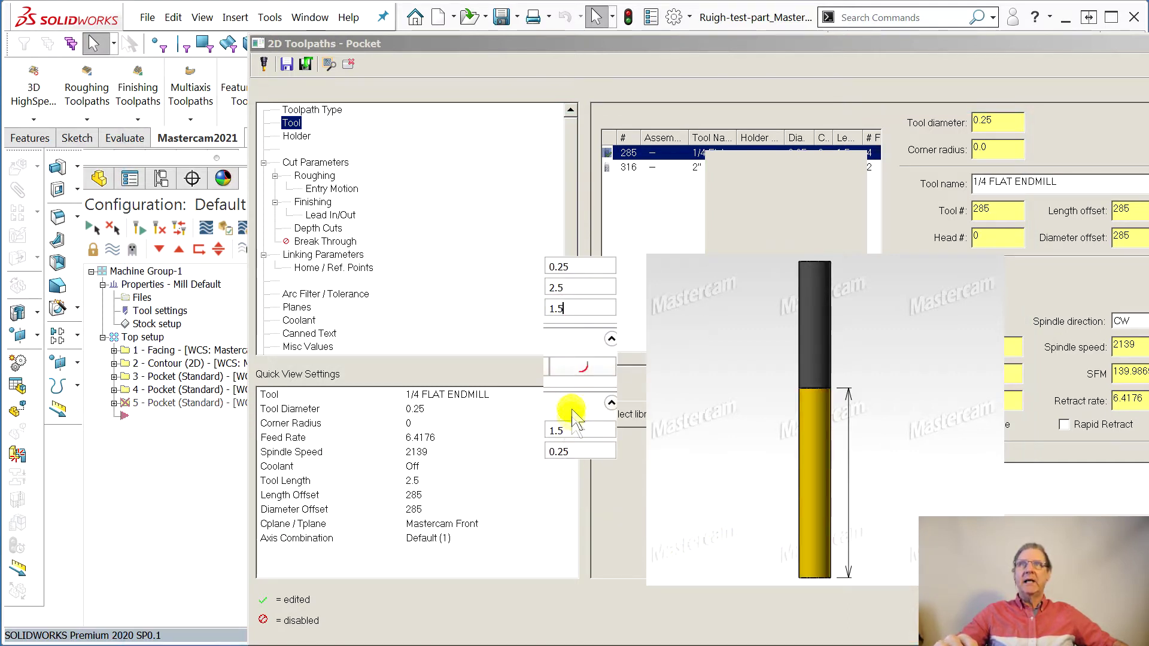
pyautogui.click(575, 368)
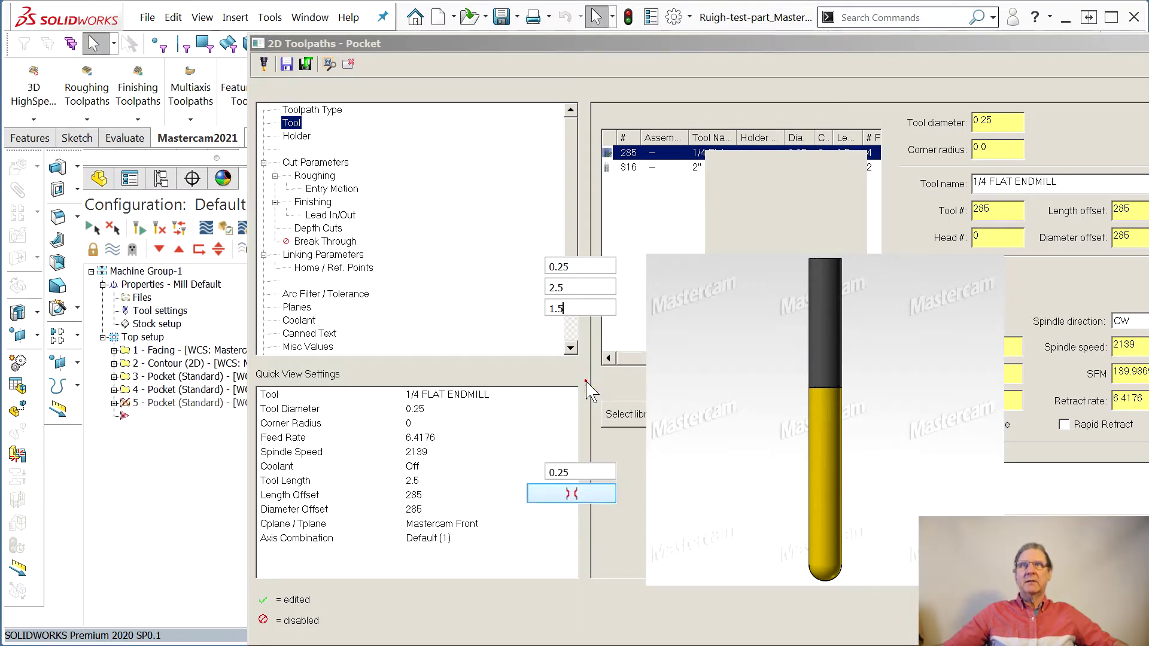
pyautogui.click(594, 306)
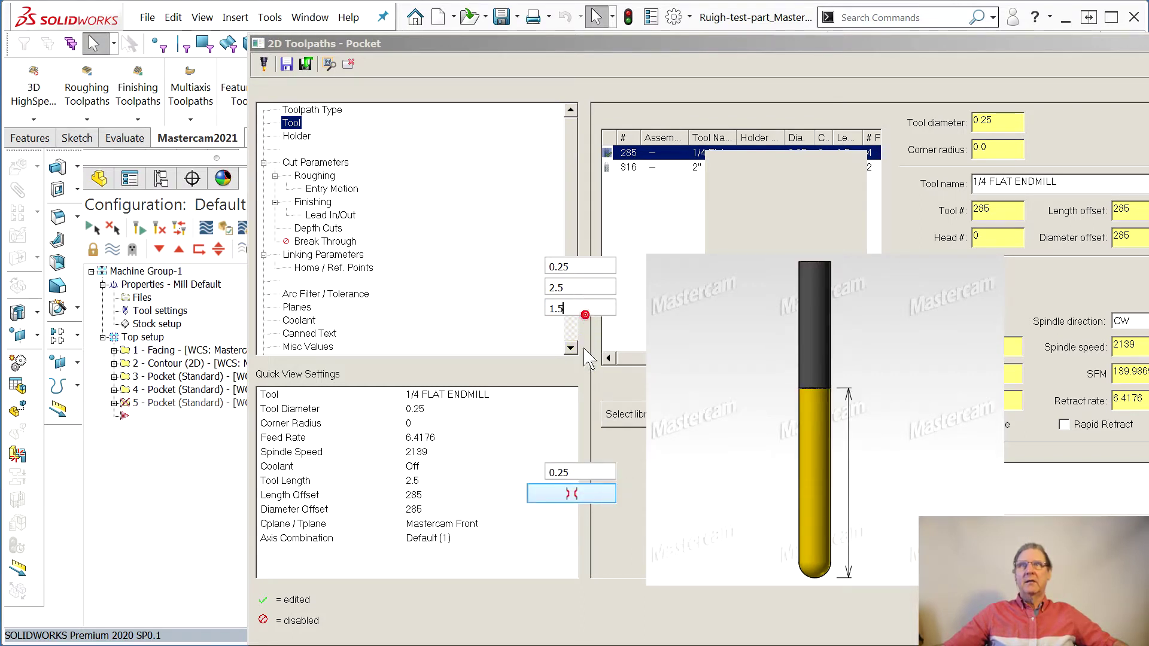
pyautogui.click(568, 472)
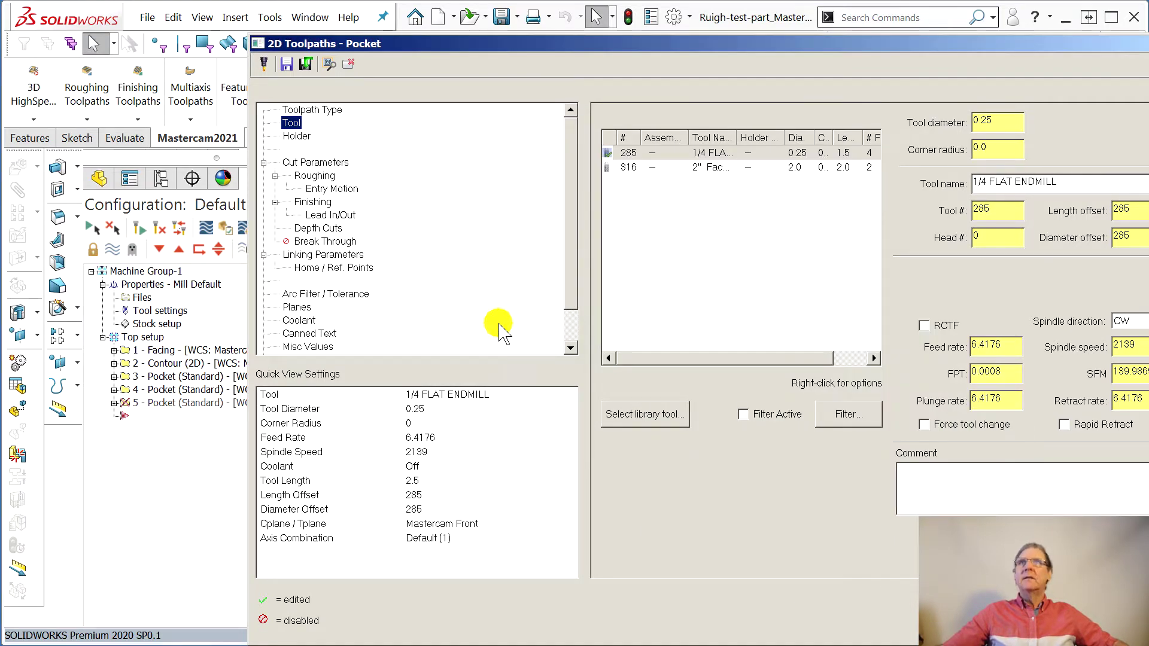
pyautogui.rightClick(698, 152)
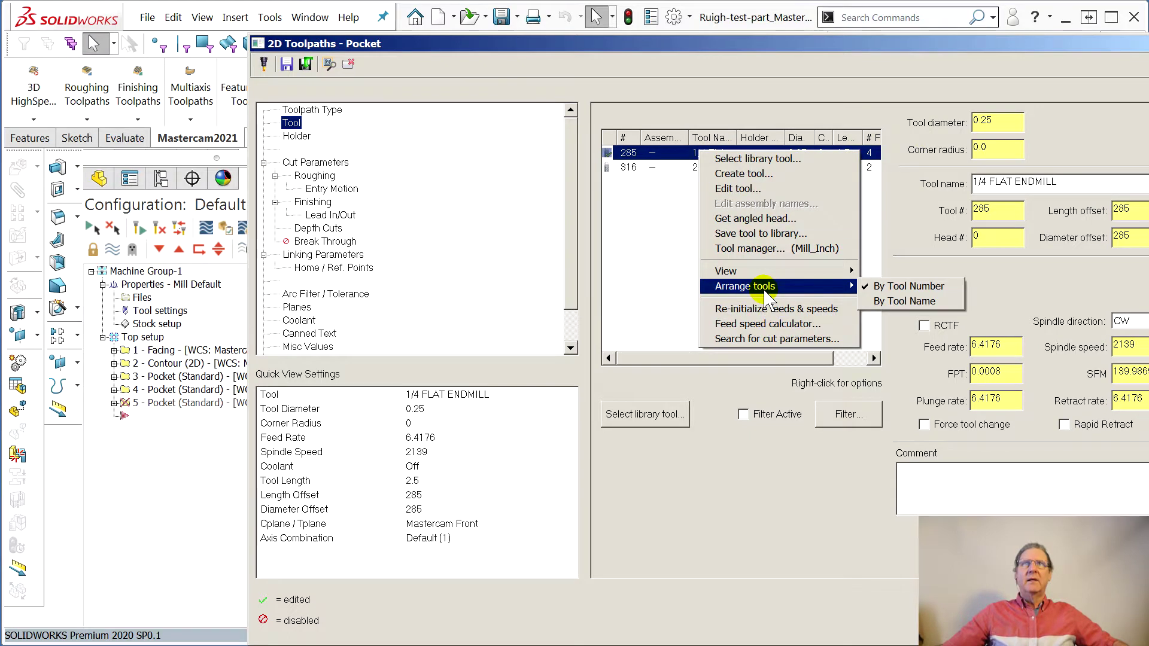
pyautogui.click(736, 189)
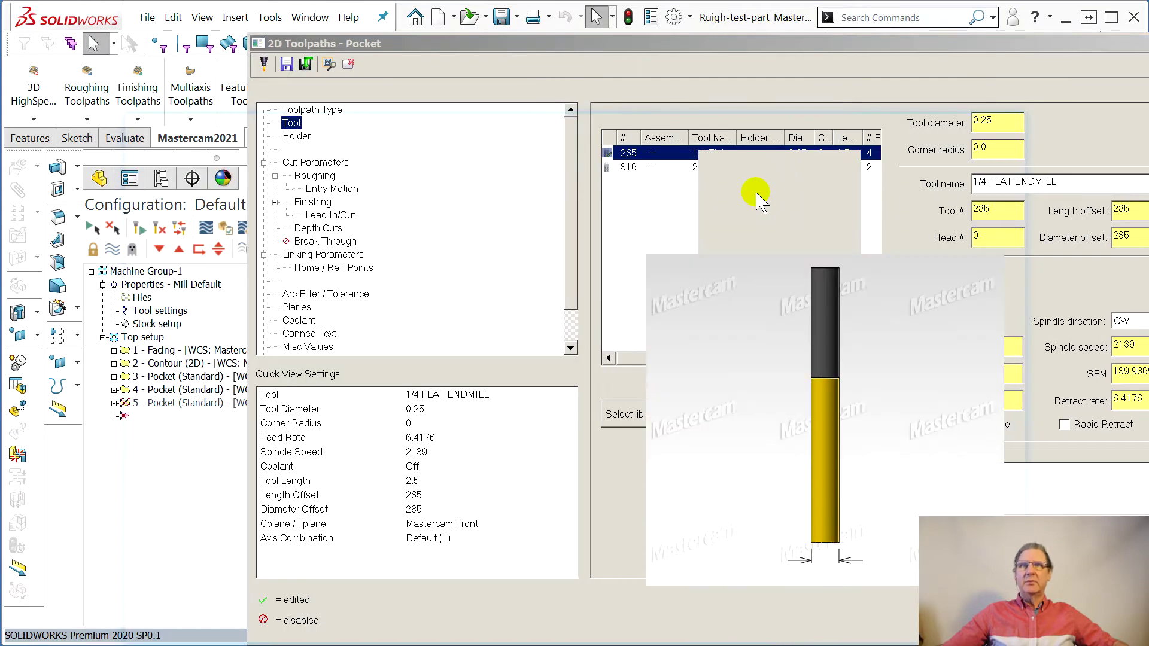
pyautogui.click(896, 629)
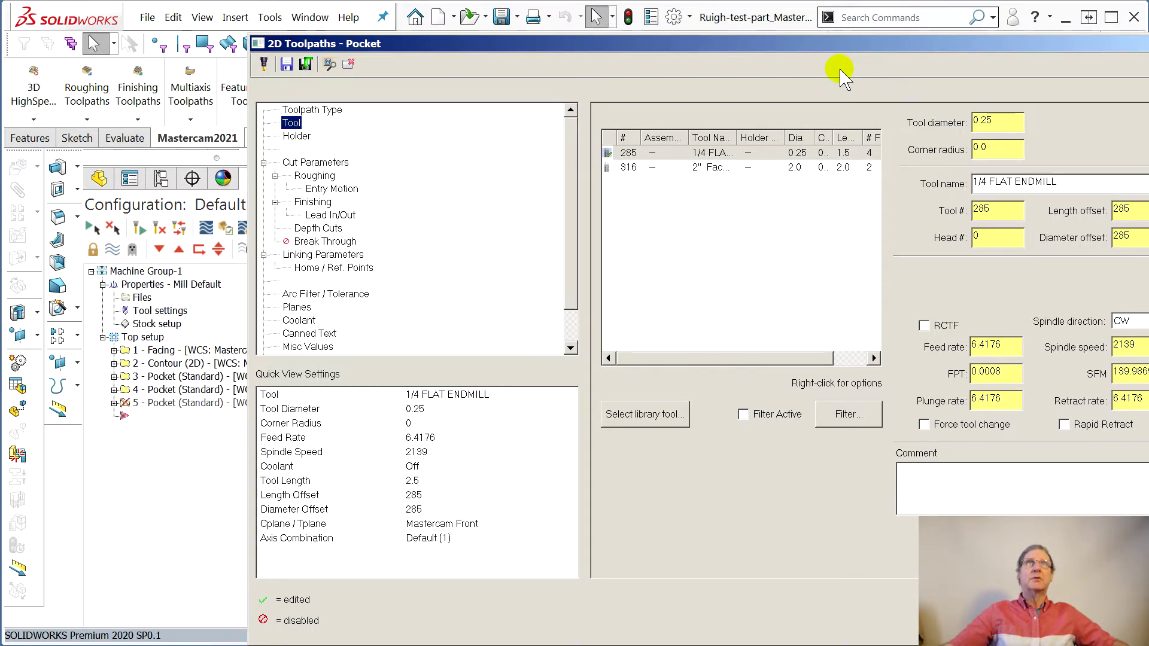
# Review the pocket's cut parameters, roughing and lead in/out settings, and set the maximum rough step for depth cuts to 0.125
pyautogui.moveTo(850, 42); pyautogui.dragTo(737, 40)
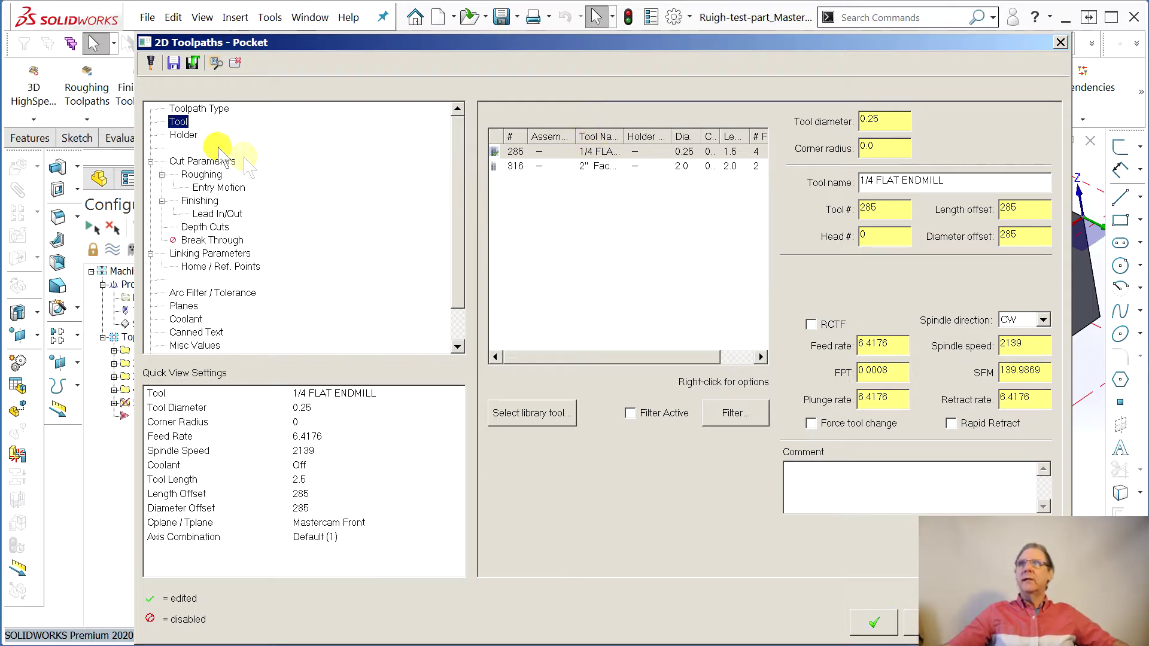
pyautogui.click(201, 163)
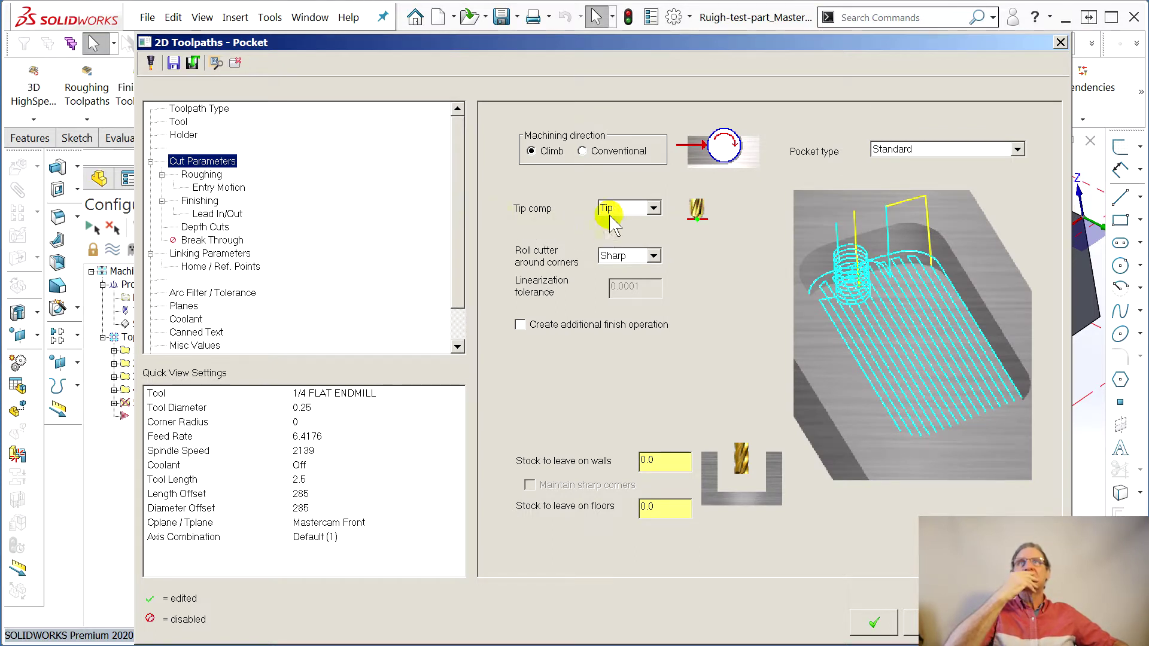
pyautogui.click(202, 175)
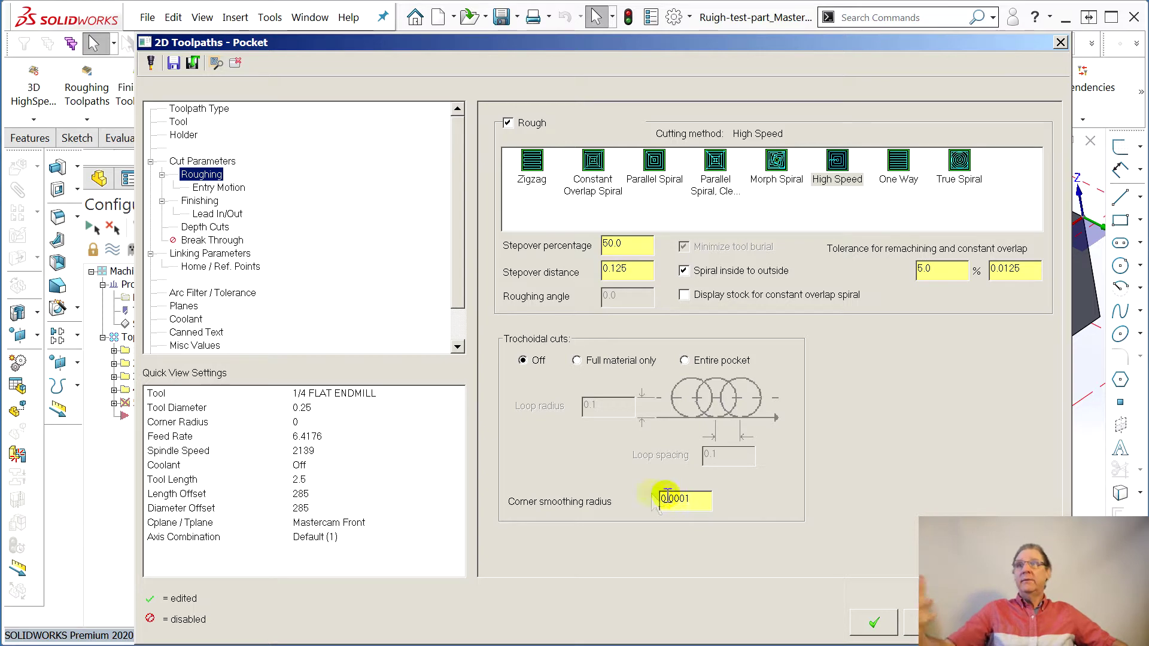
pyautogui.click(206, 217)
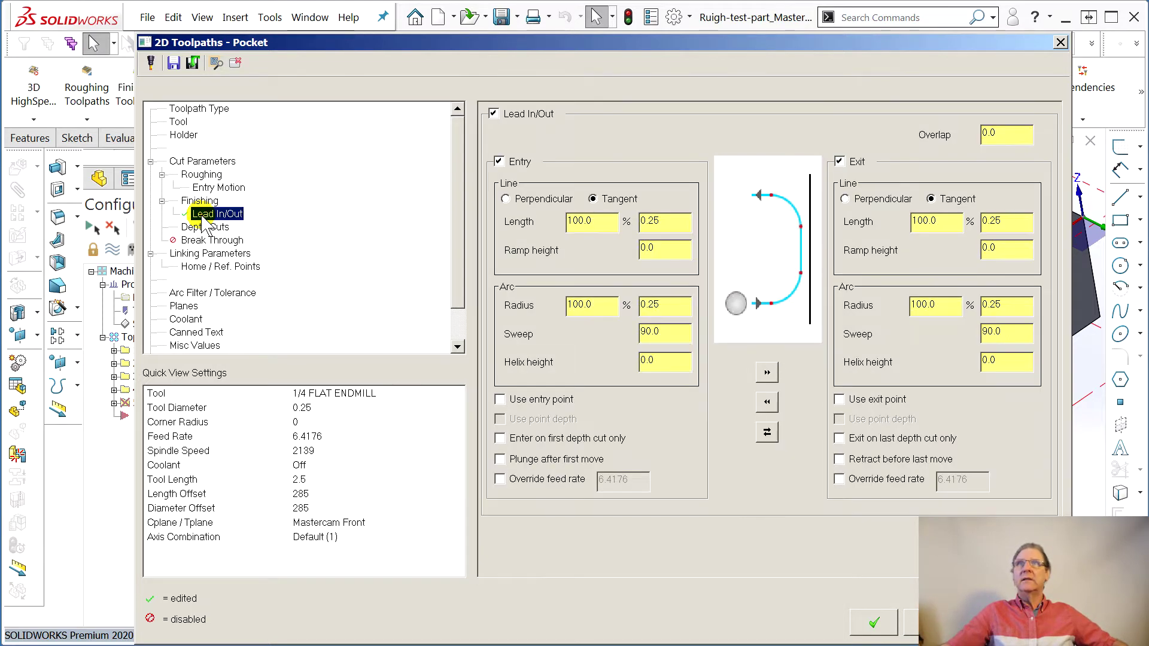
pyautogui.click(214, 228)
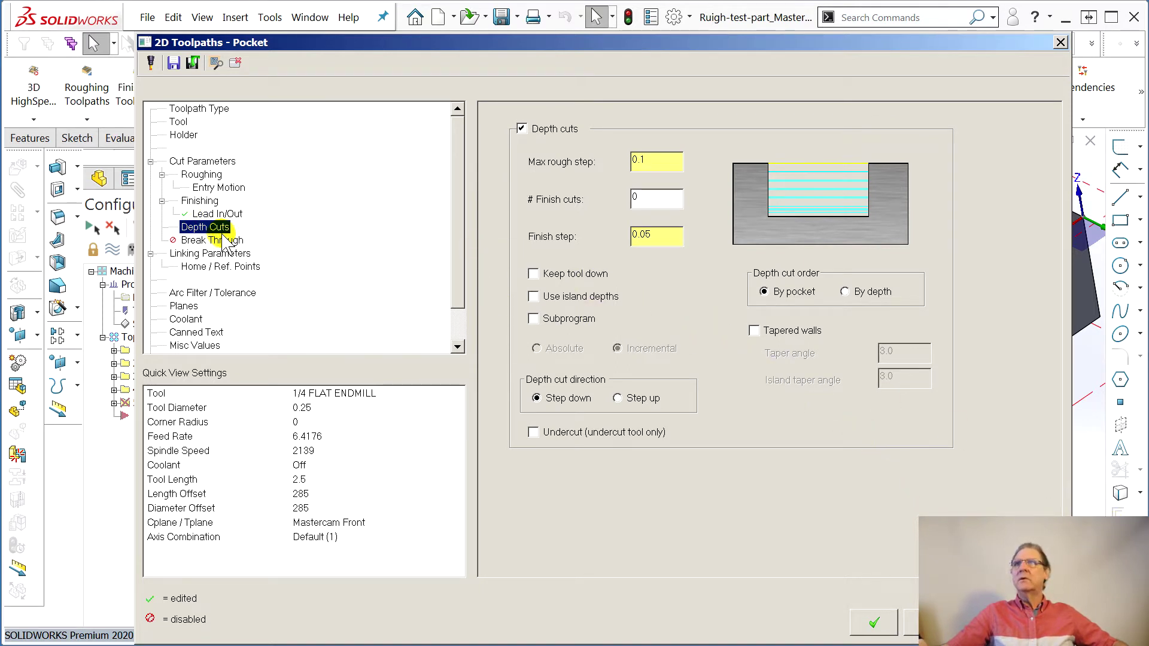
pyautogui.click(649, 163)
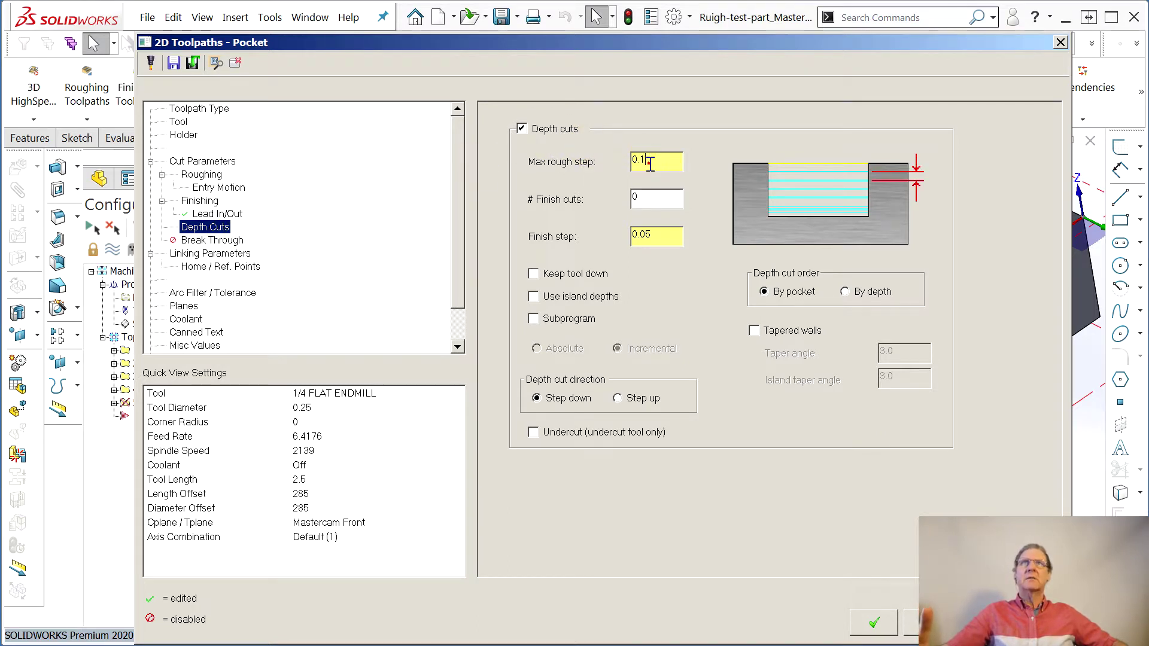
pyautogui.write('25')
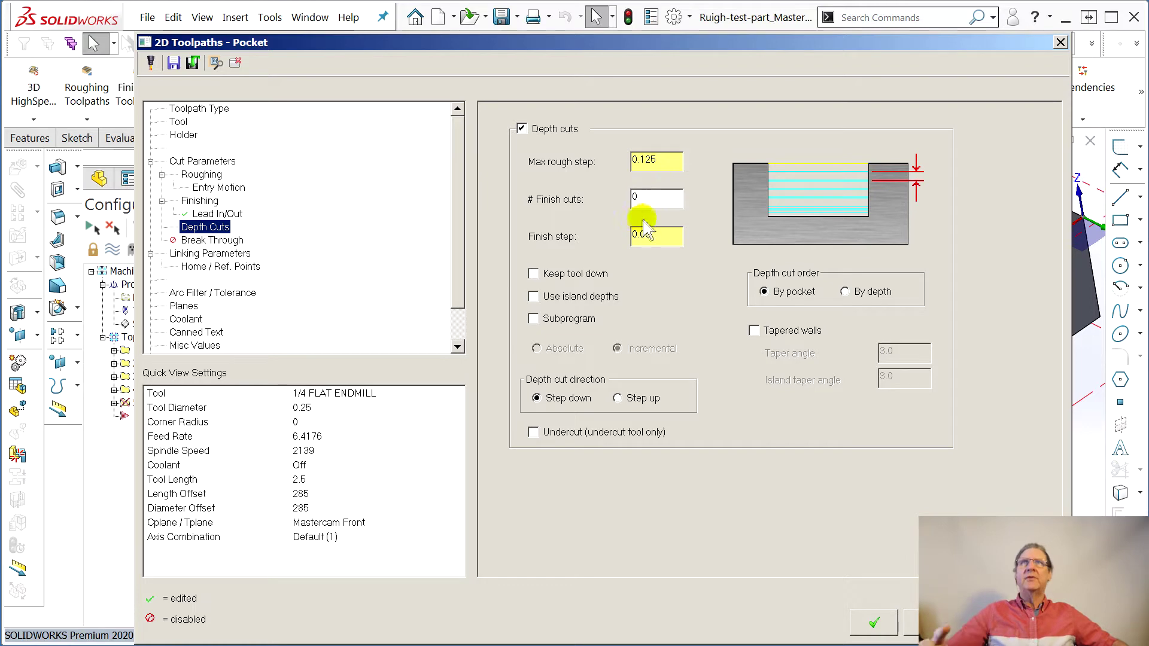
# Associate the pocket's depth in the linking parameters with the corner vertex on the top face of the lower front step
pyautogui.click(204, 254)
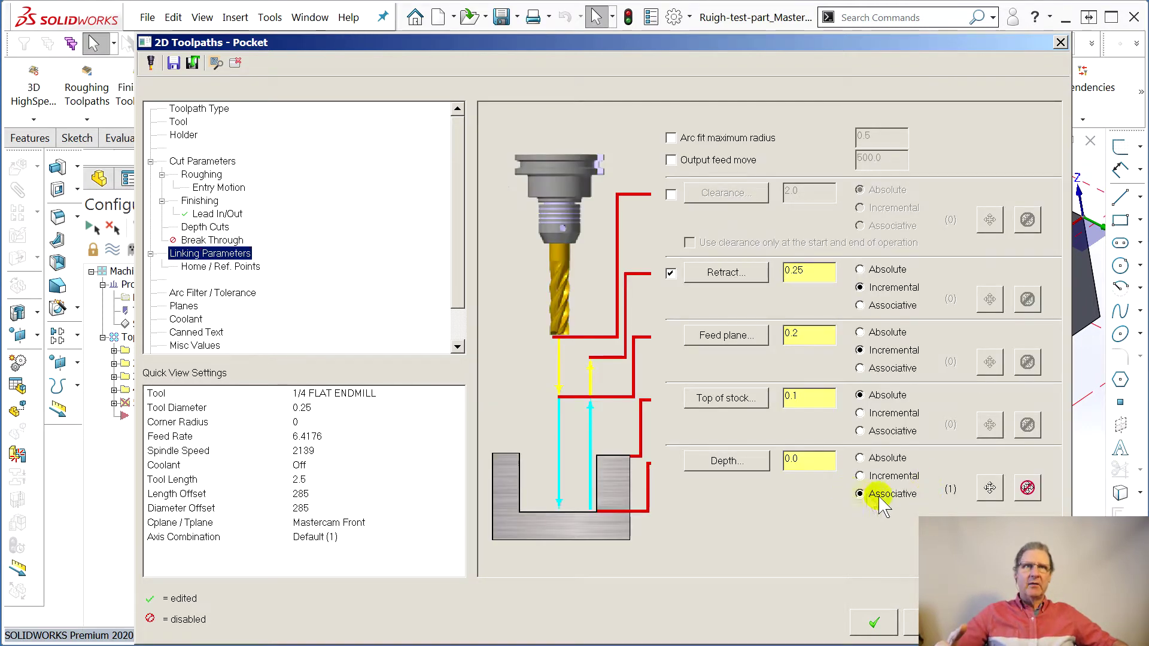
pyautogui.click(991, 488)
pyautogui.click(734, 467)
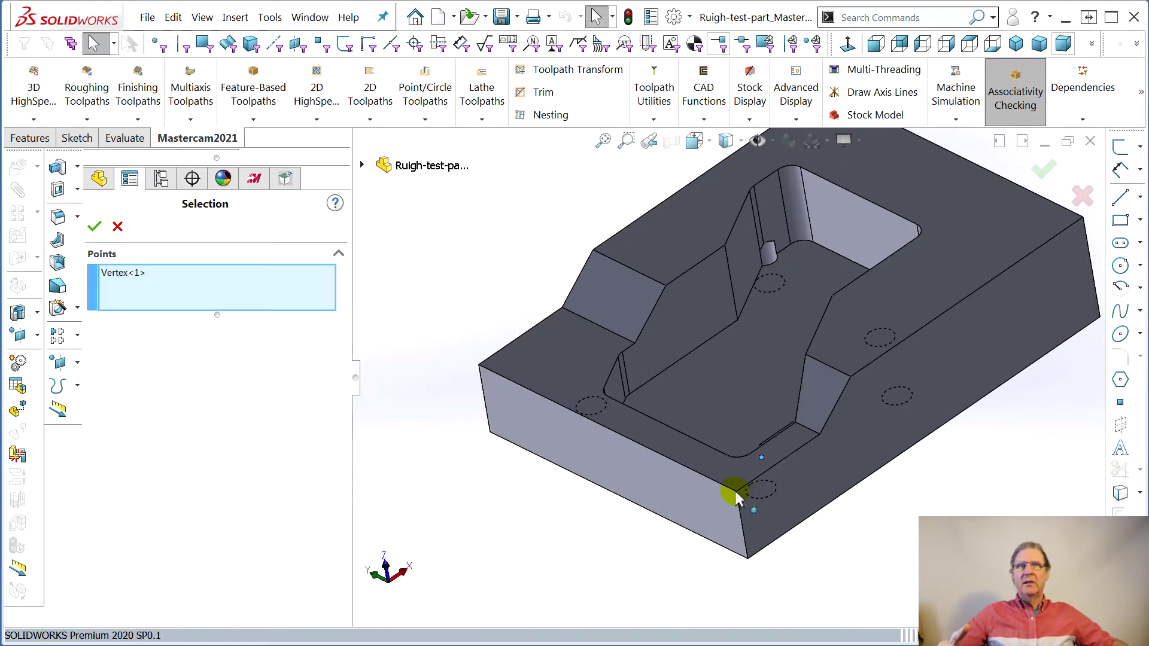
pyautogui.click(738, 493)
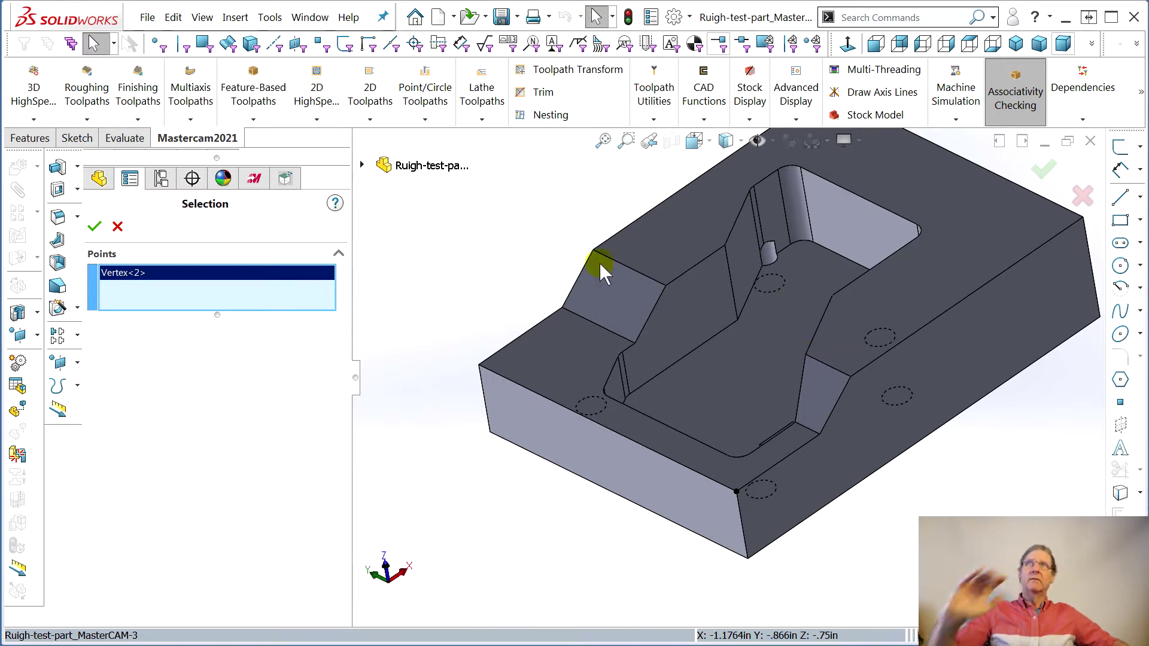
pyautogui.click(94, 227)
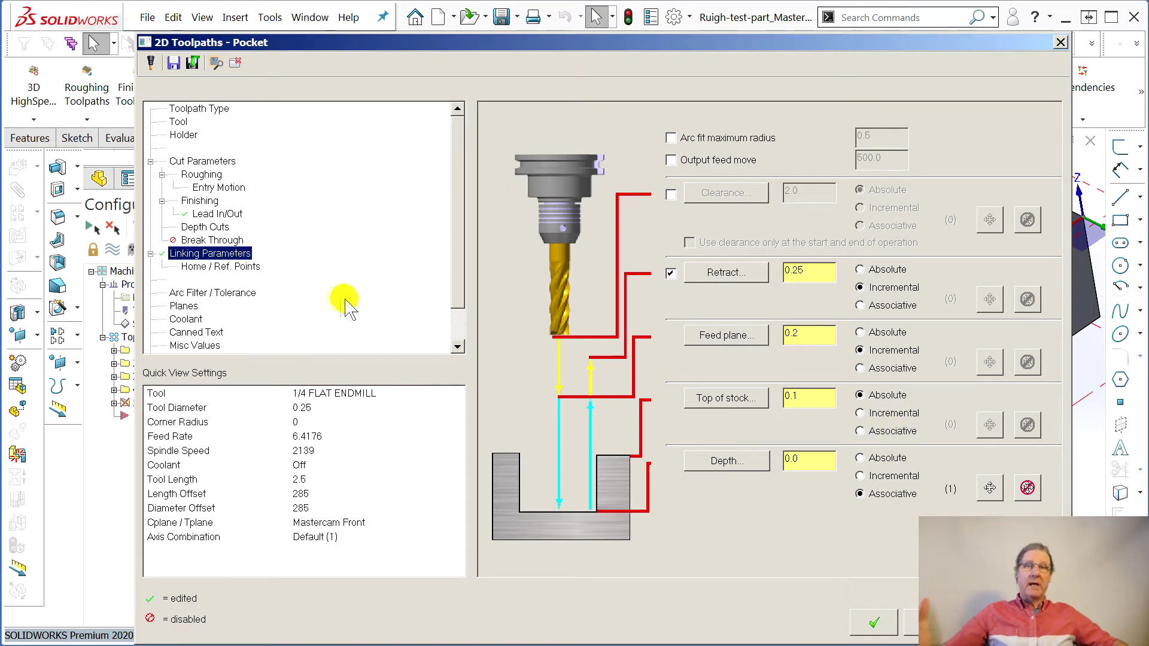
# Review the pocket's home position and planes settings, then accept the operation and inspect its generated toolpath
pyautogui.click(216, 268)
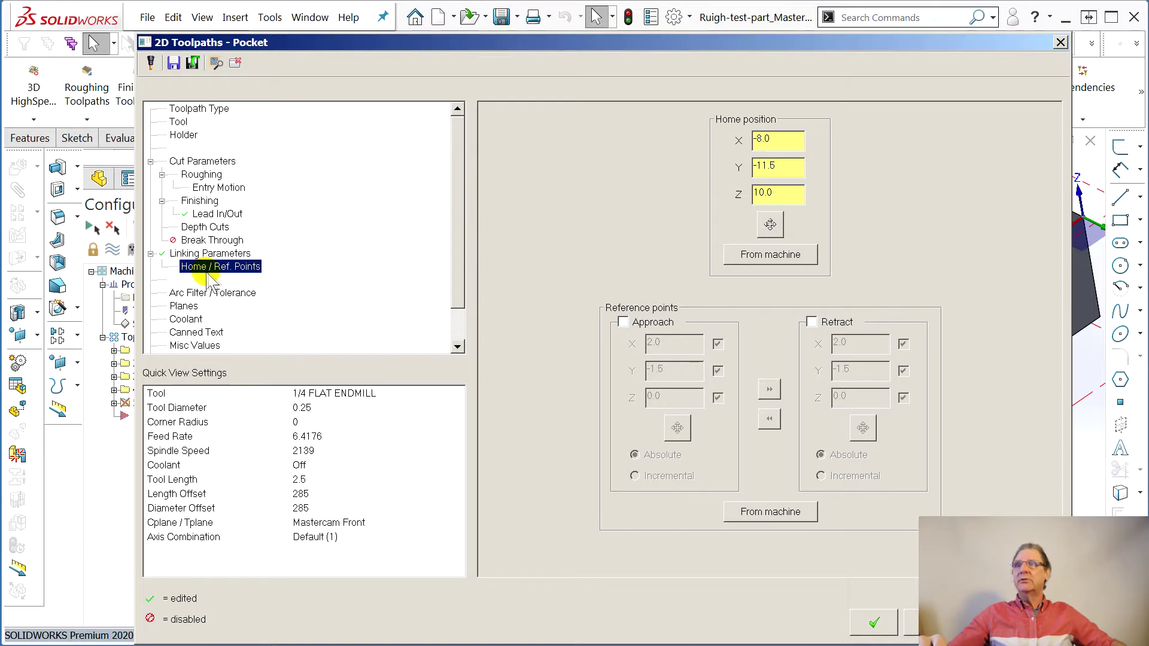
pyautogui.click(188, 307)
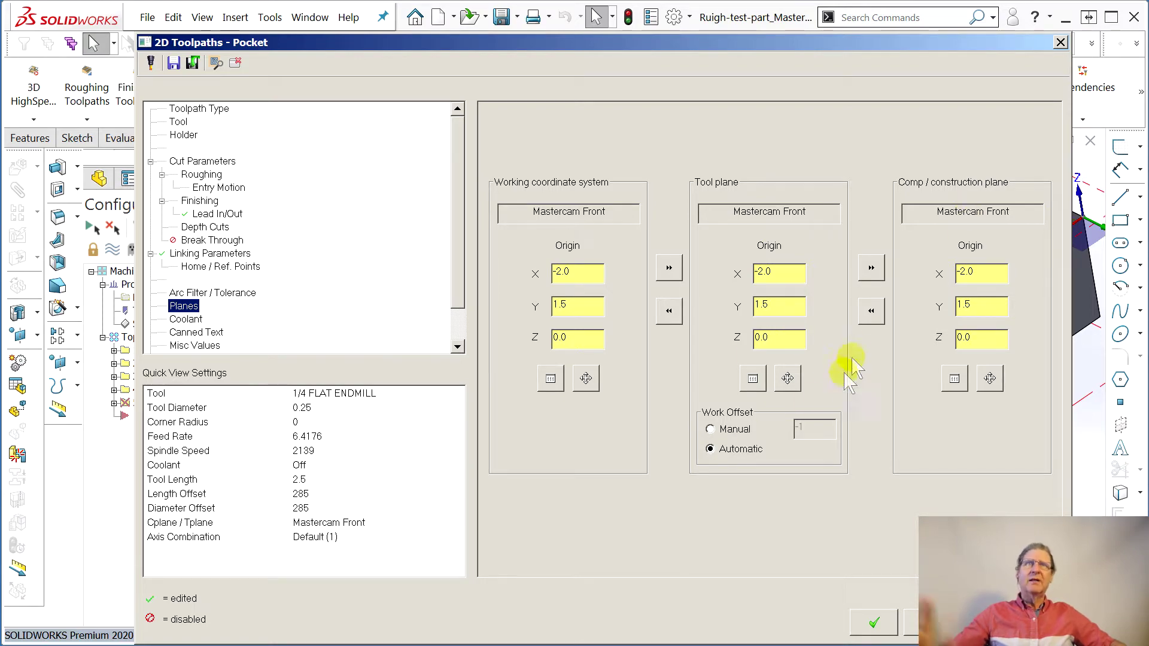
pyautogui.click(898, 617)
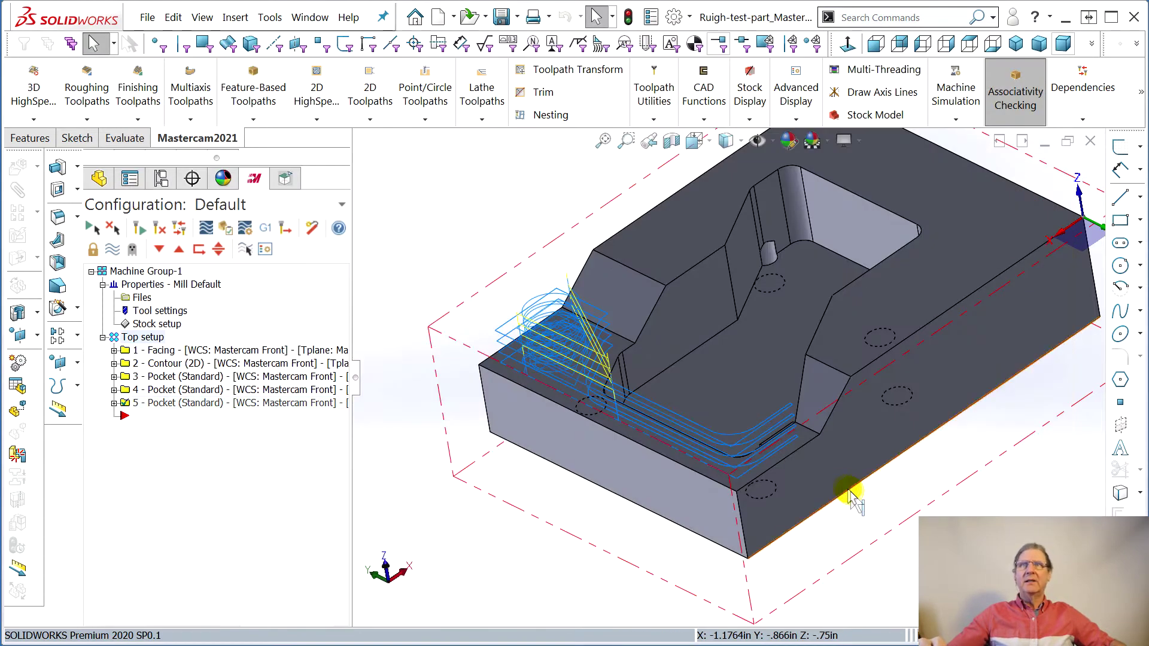
pyautogui.moveTo(860, 535); pyautogui.dragTo(839, 554, button='middle')
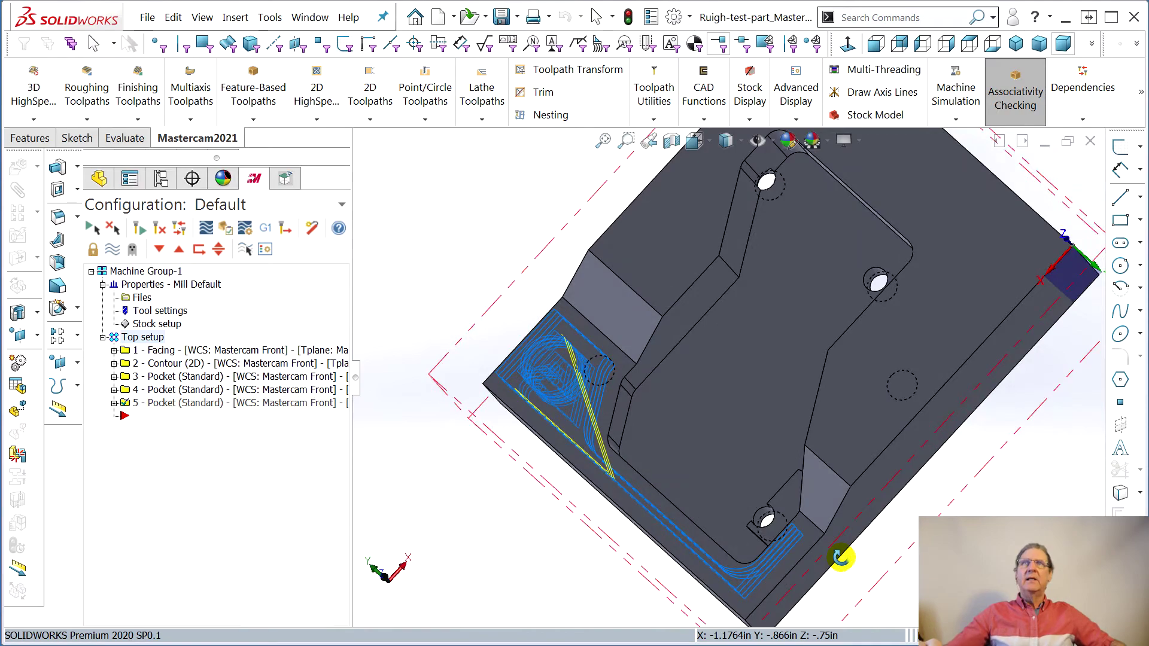
pyautogui.moveTo(784, 519); pyautogui.dragTo(538, 419, button='middle')
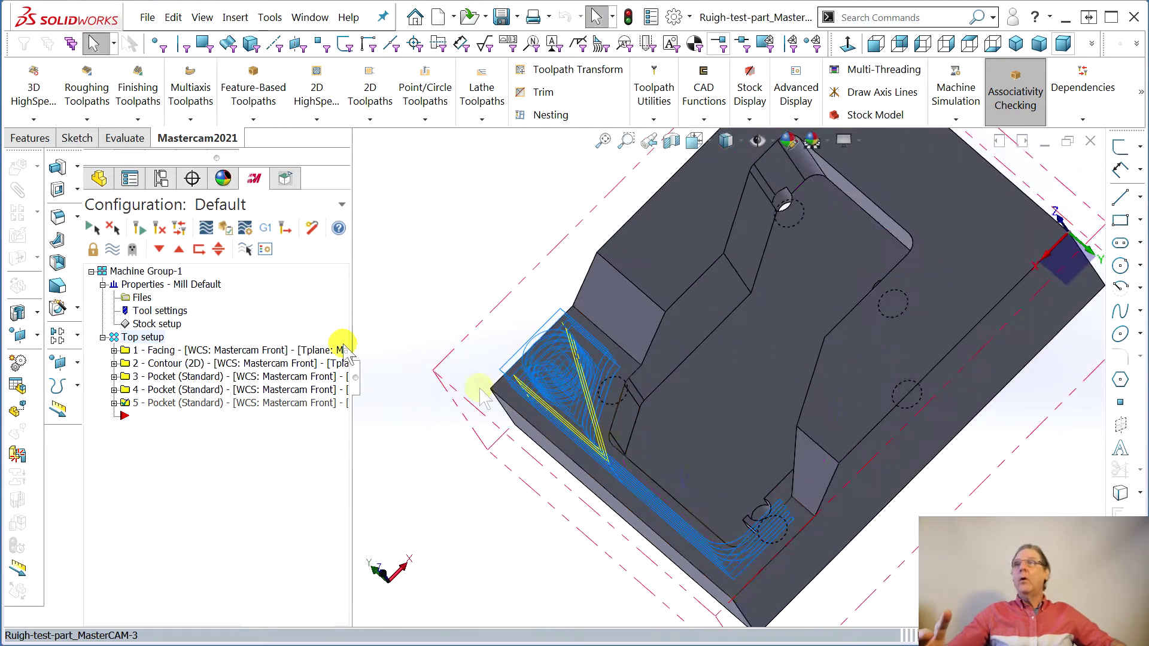
# Change the pocket type of the new pocket operation to Open in its cut parameters
pyautogui.click(114, 403)
pyautogui.click(151, 418)
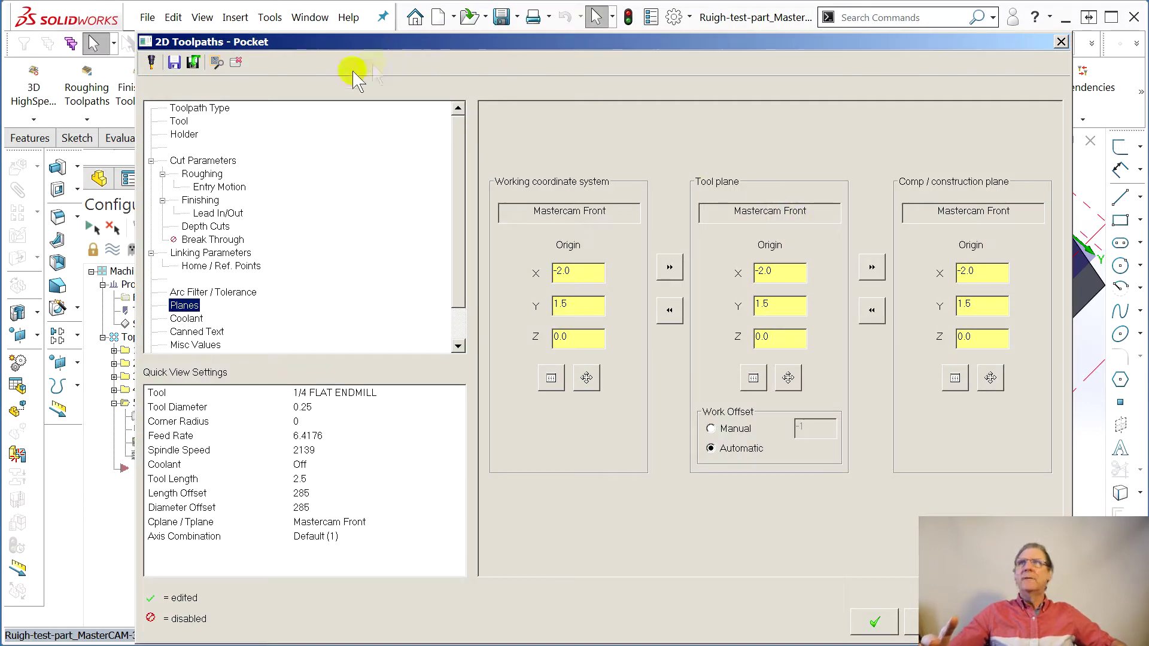
pyautogui.click(202, 174)
pyautogui.click(201, 160)
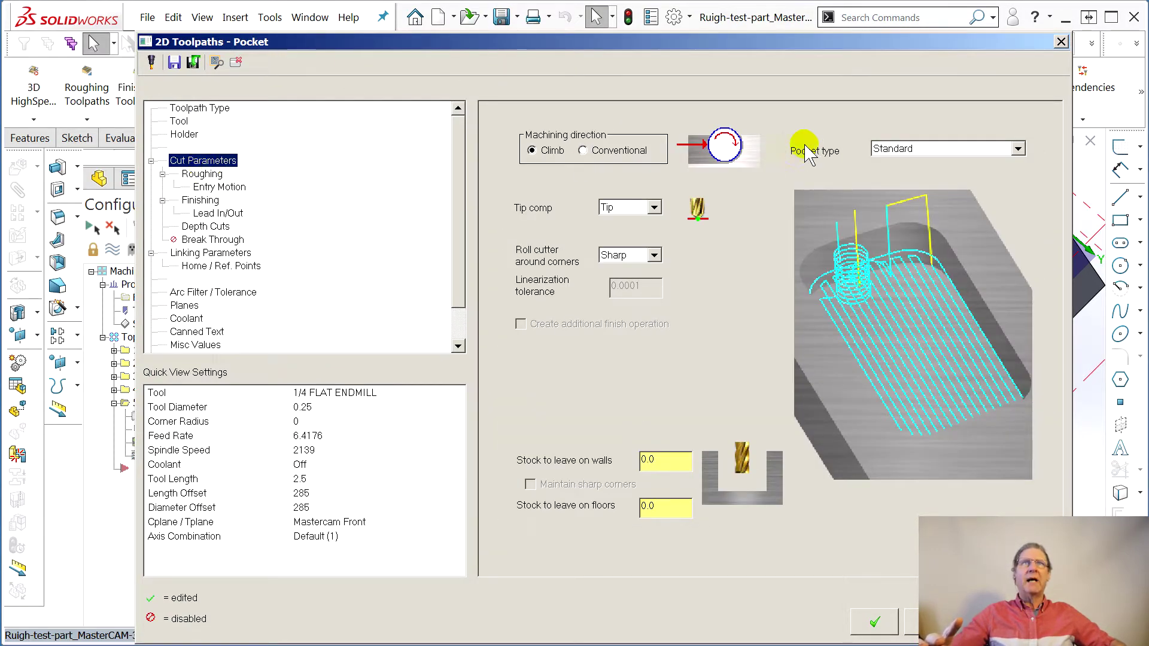
pyautogui.click(1017, 148)
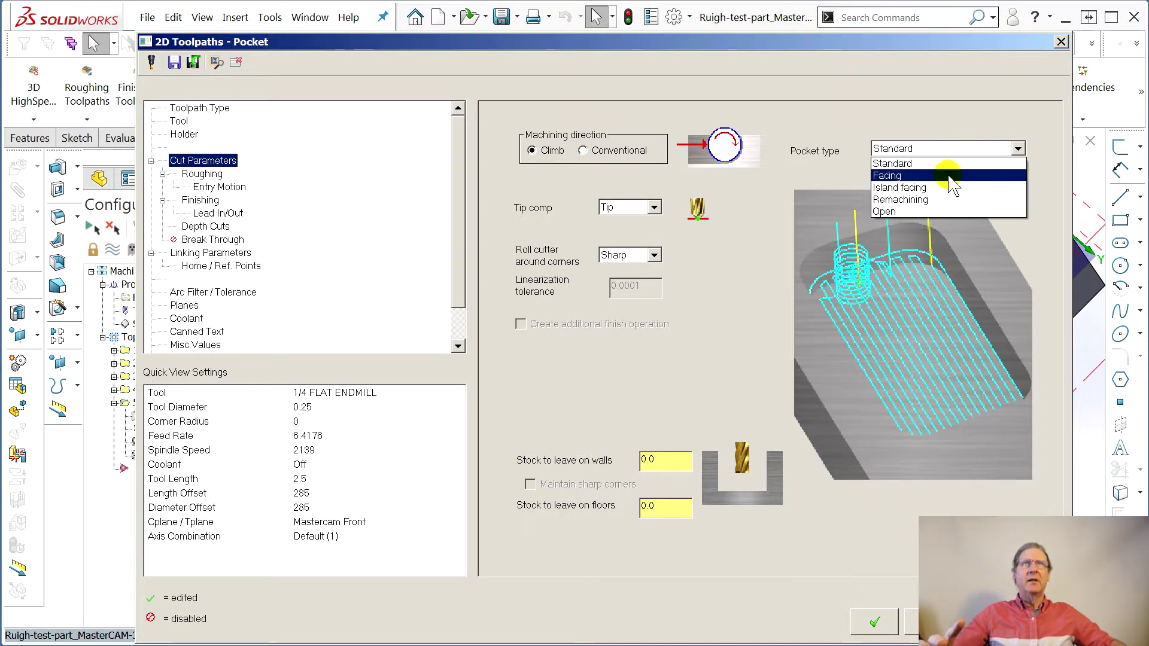
pyautogui.click(898, 212)
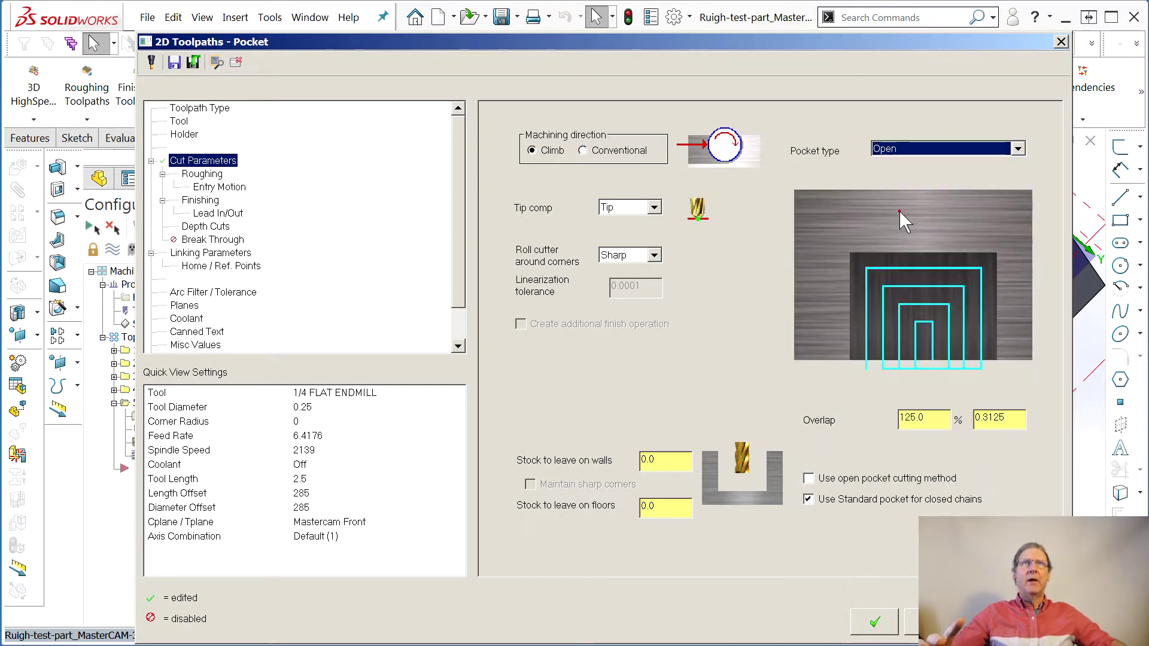
pyautogui.click(874, 623)
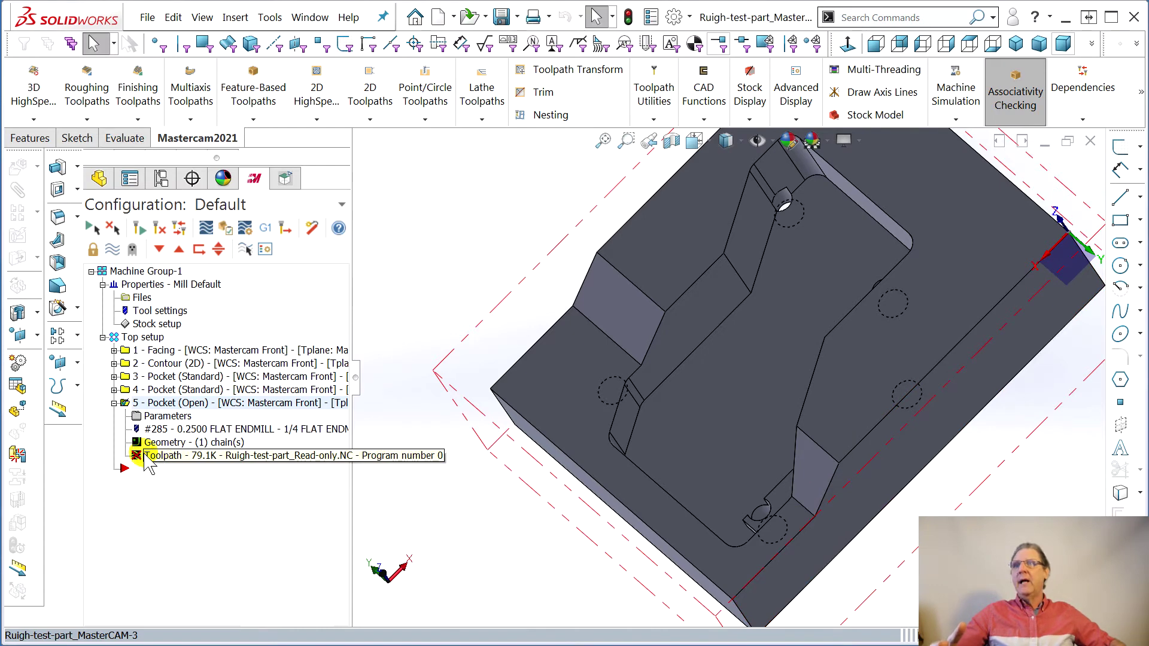
# Regenerate the Open pocket toolpath through its backplot and close the backplot
pyautogui.click(147, 458)
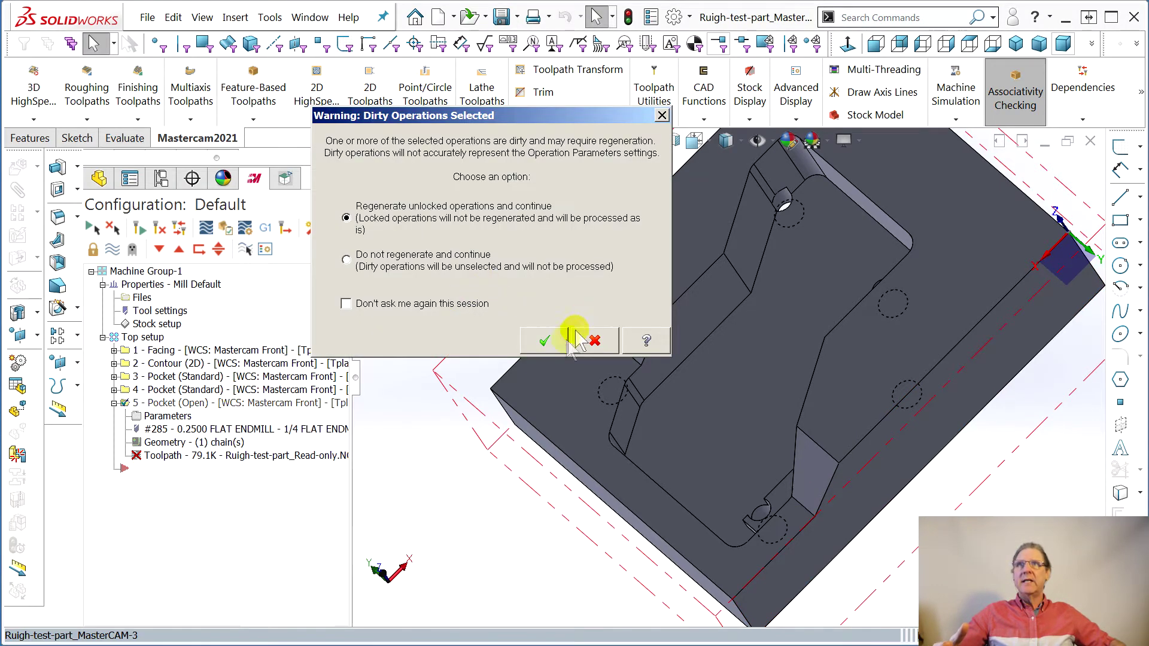
pyautogui.click(545, 336)
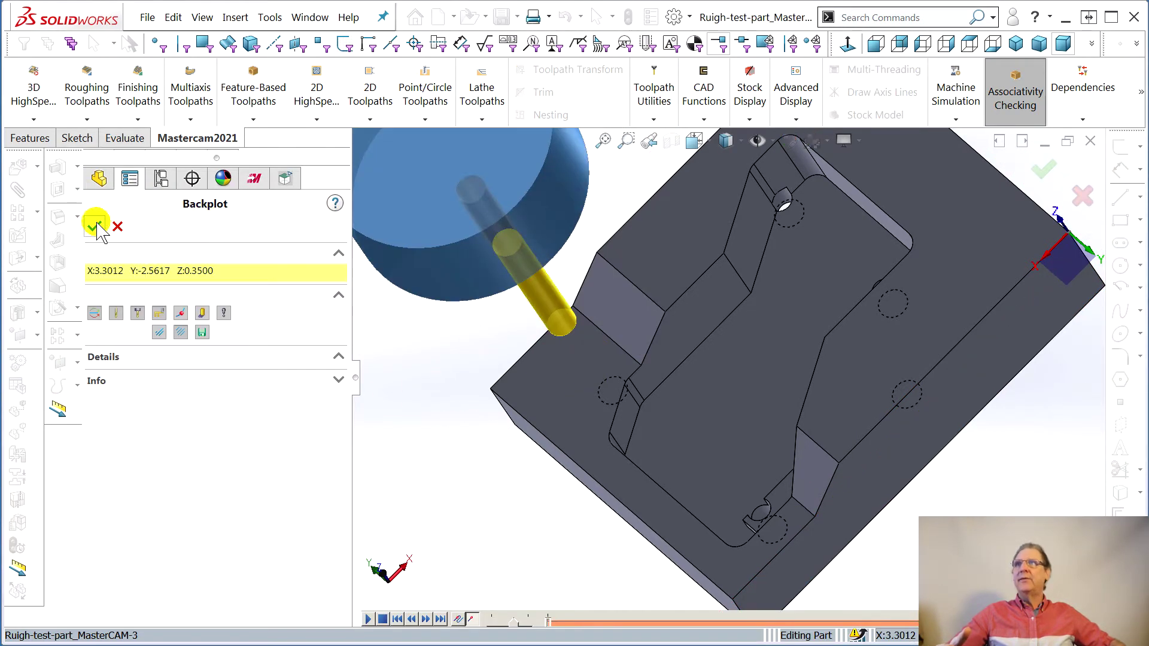
pyautogui.click(94, 226)
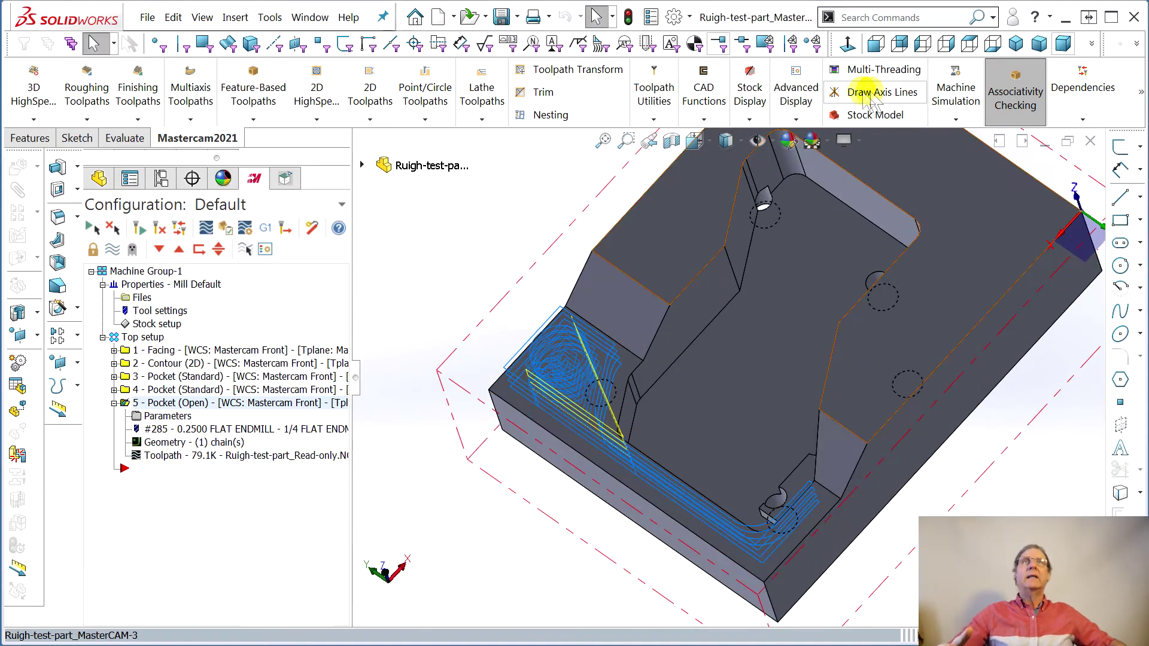
# Run the machine simulation of the Open pocket operation alone to its end and examine the cut in the stock
pyautogui.click(950, 114)
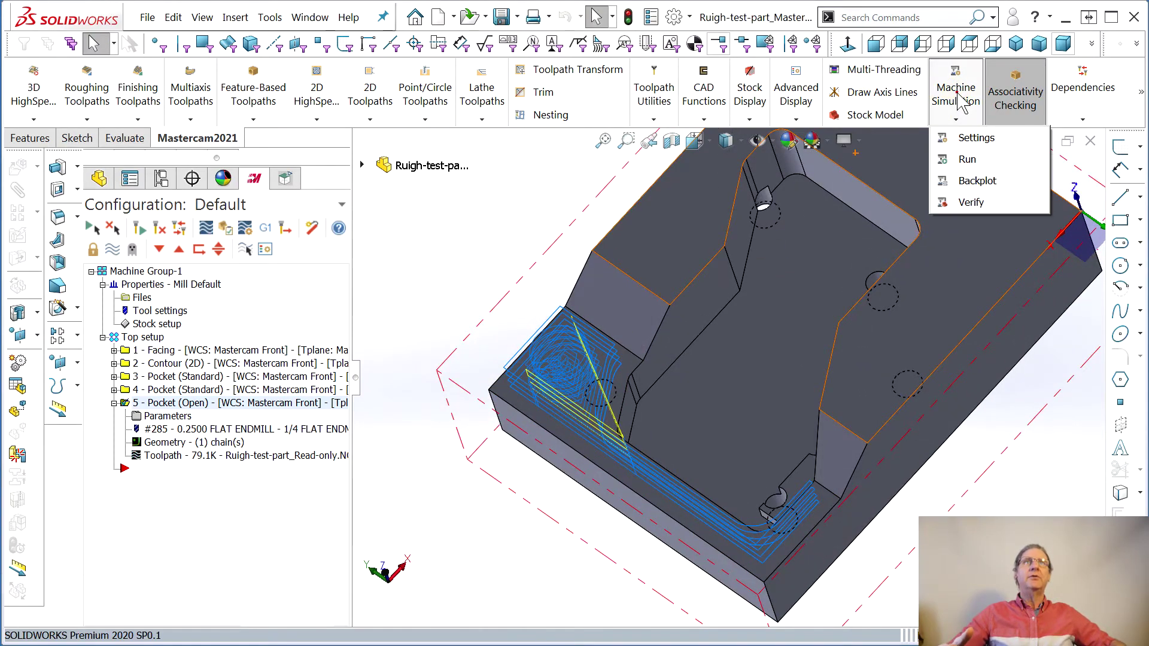
pyautogui.click(970, 157)
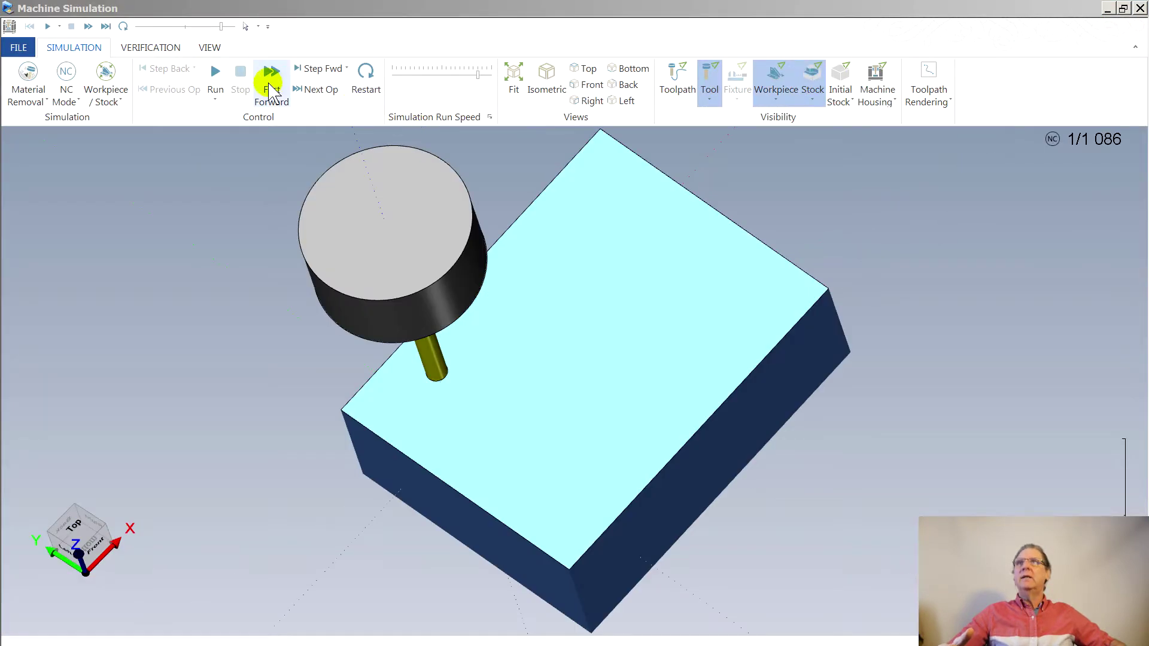
pyautogui.click(271, 74)
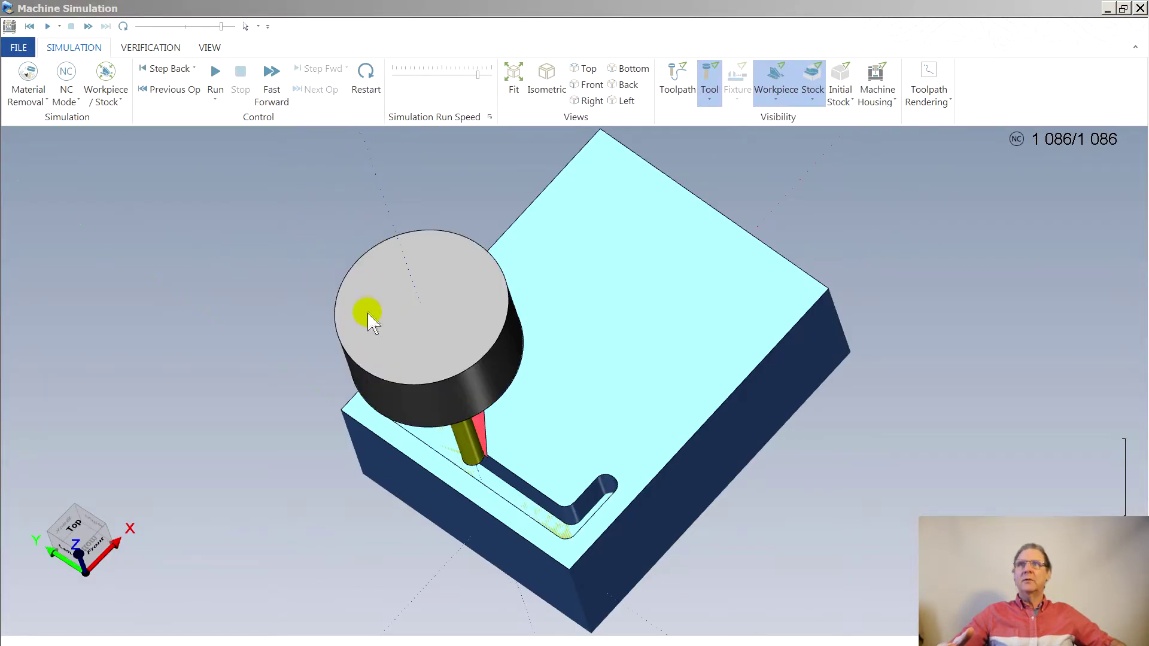
pyautogui.moveTo(467, 352); pyautogui.dragTo(383, 422)
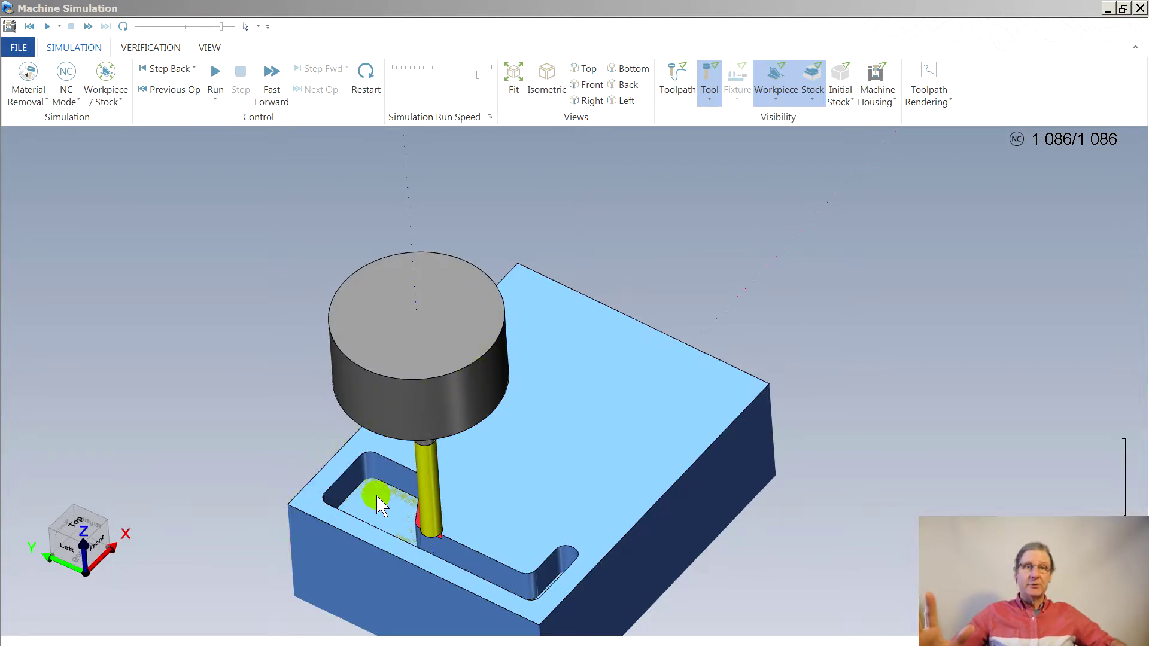
pyautogui.click(1140, 8)
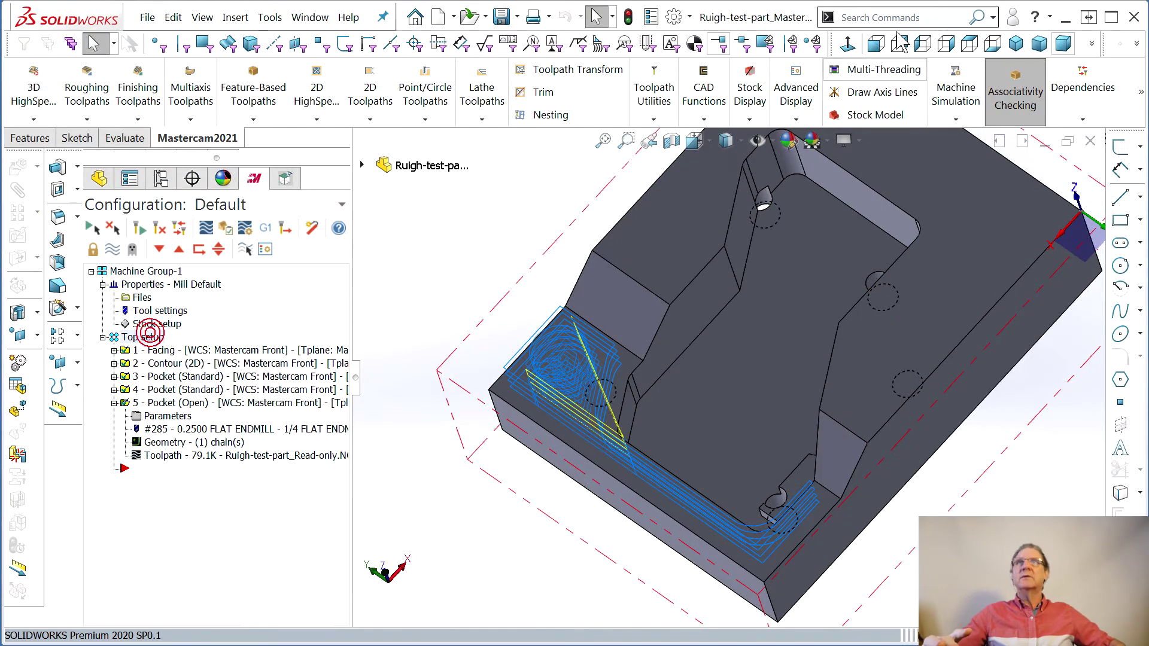
# Simulate all Top setup operations to the end and examine the material around the lower front step from several angles
pyautogui.click(955, 116)
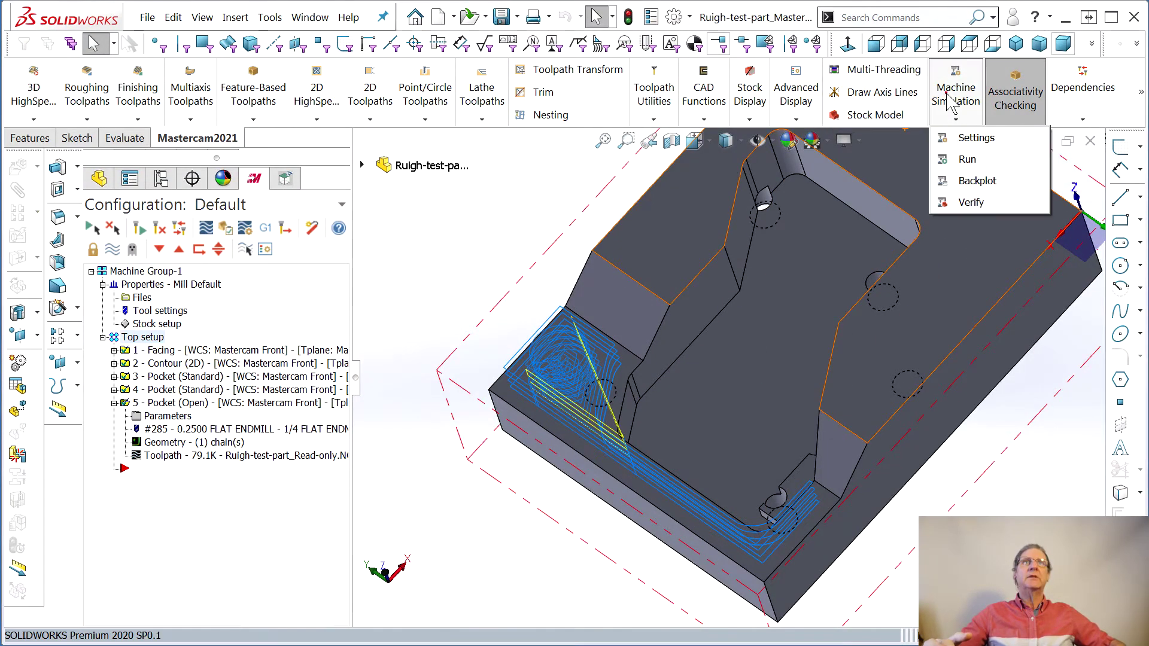
pyautogui.click(957, 160)
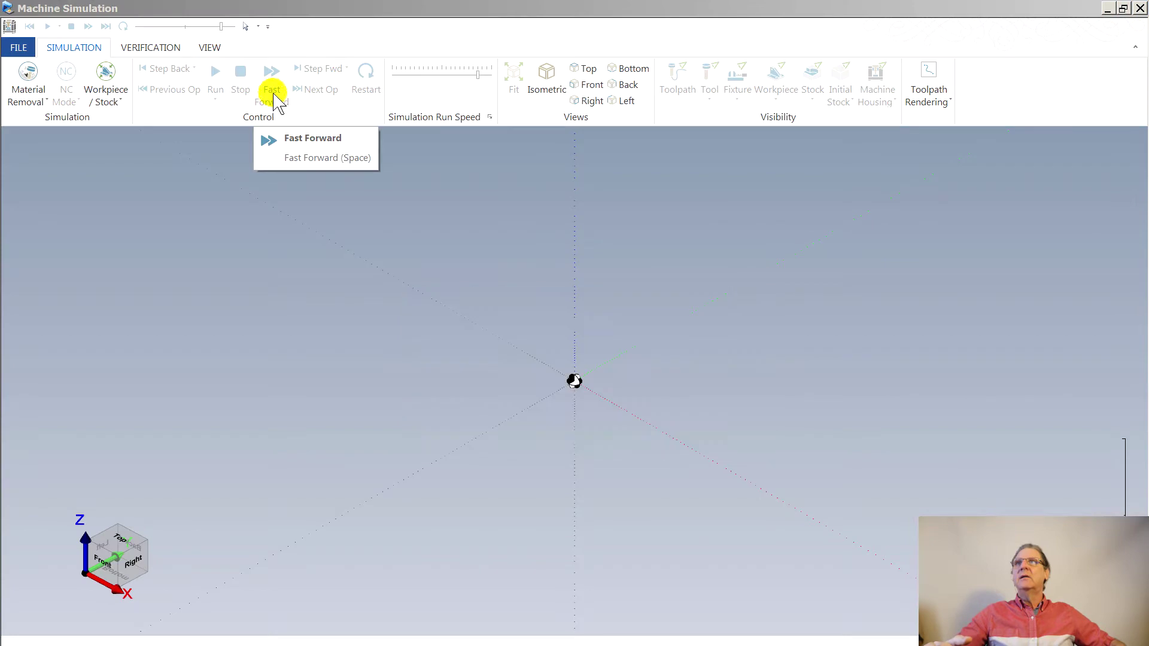
pyautogui.click(273, 90)
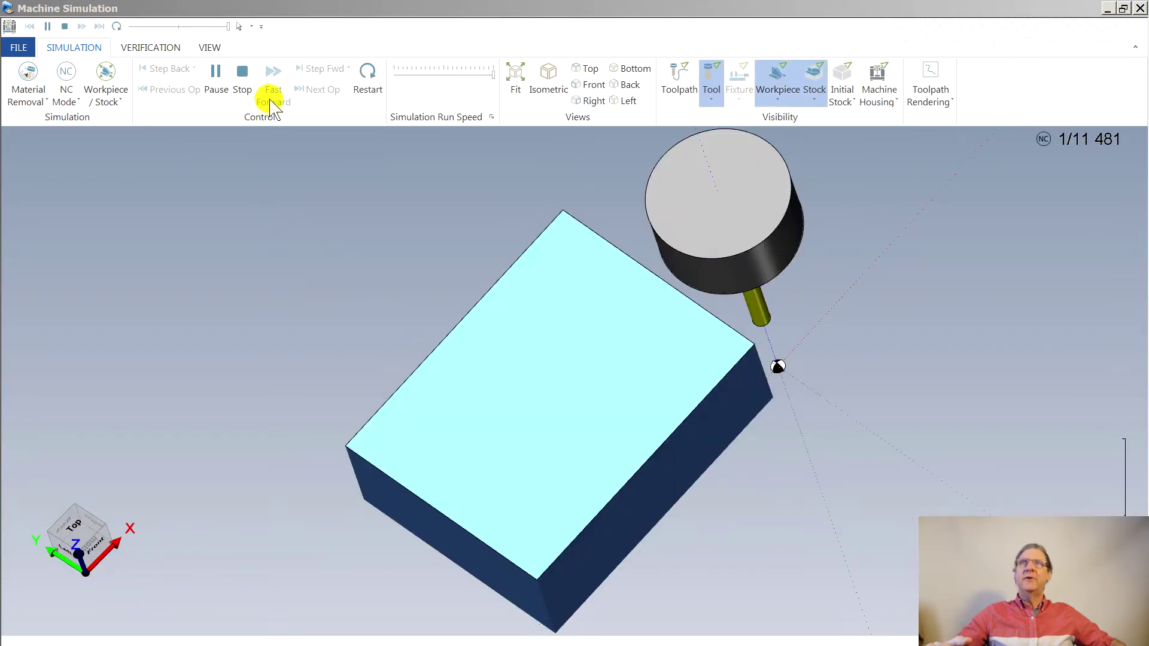
pyautogui.moveTo(350, 304); pyautogui.dragTo(580, 497, button='middle')
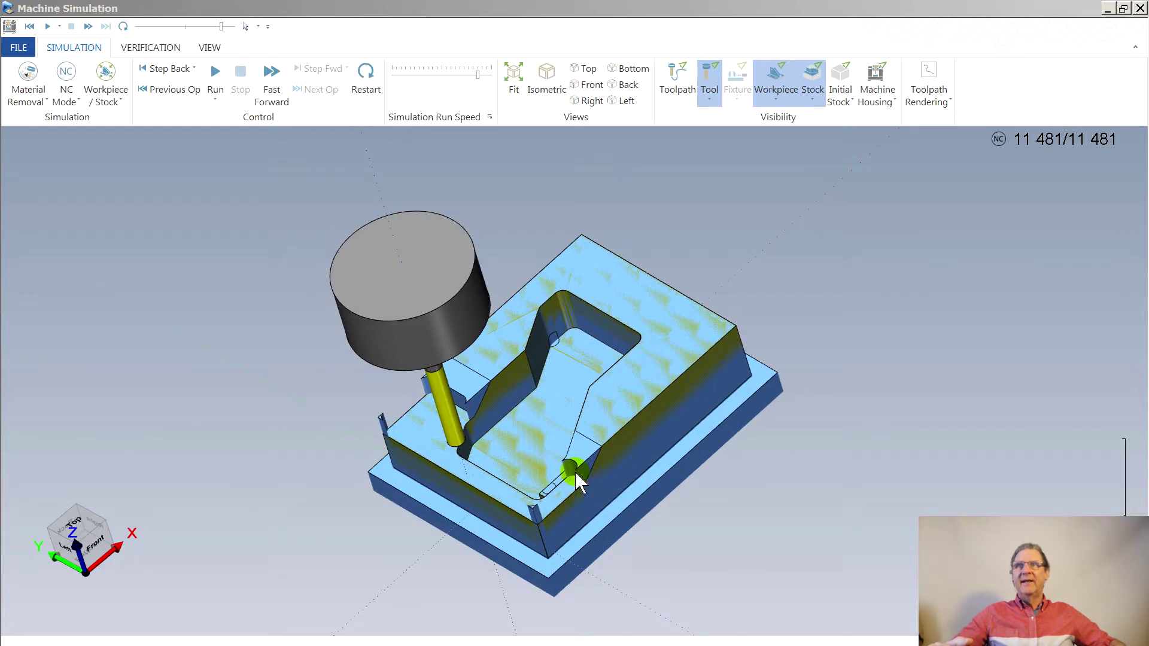
pyautogui.moveTo(464, 428); pyautogui.dragTo(552, 482, button='middle')
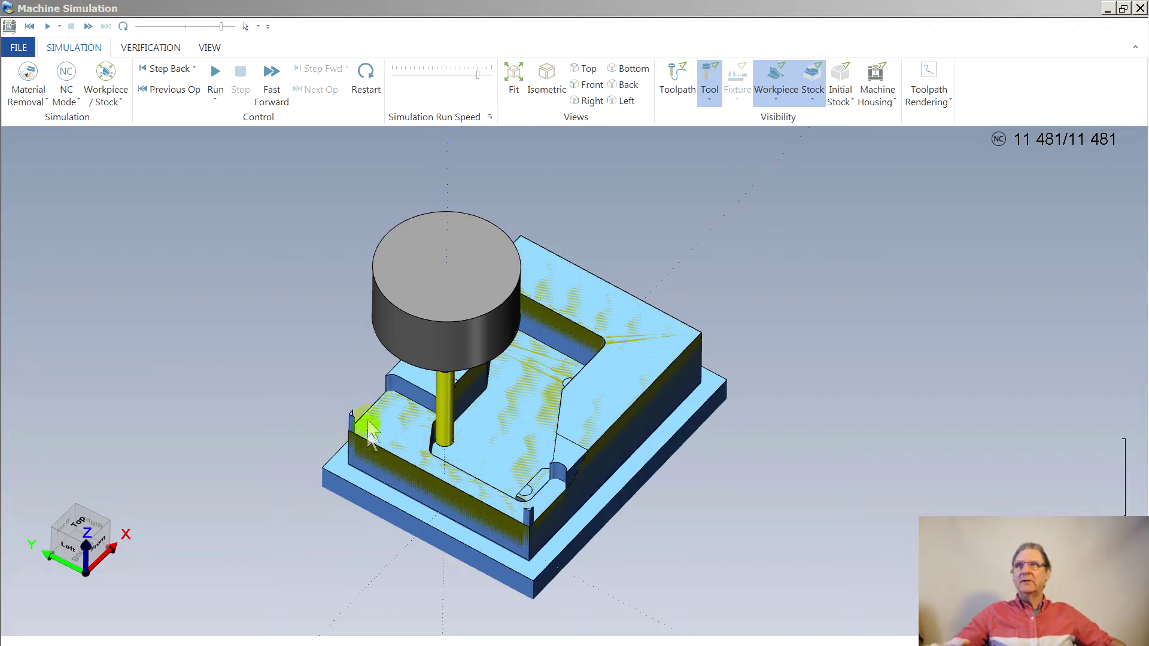
pyautogui.moveTo(578, 459); pyautogui.dragTo(516, 461, button='middle')
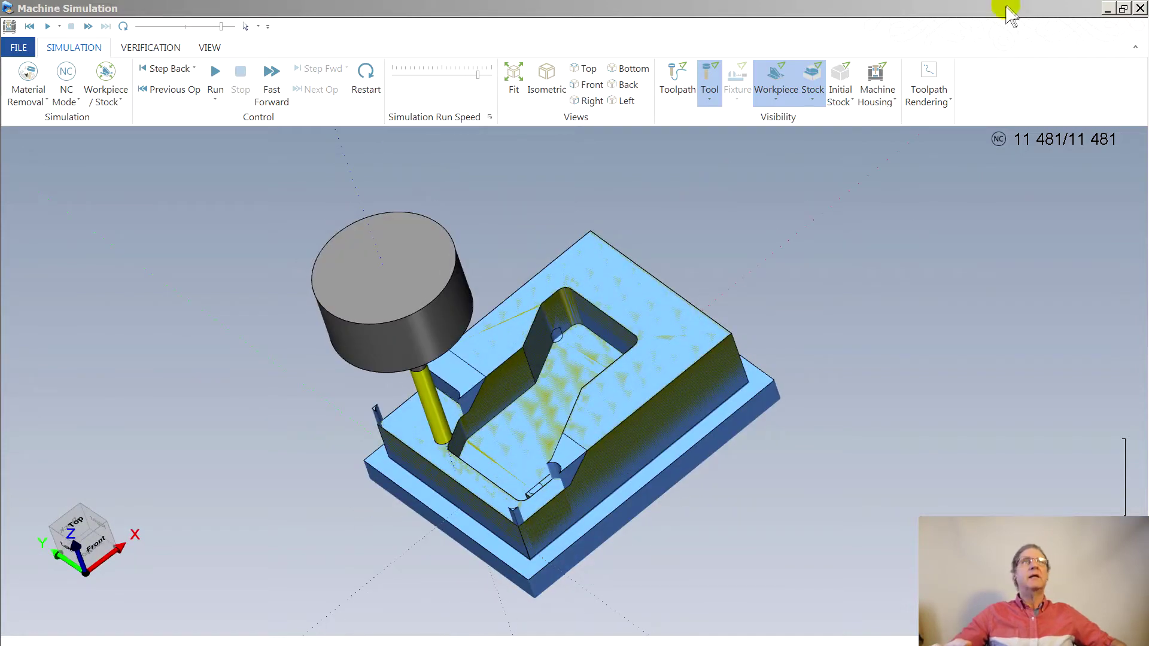
pyautogui.click(1140, 9)
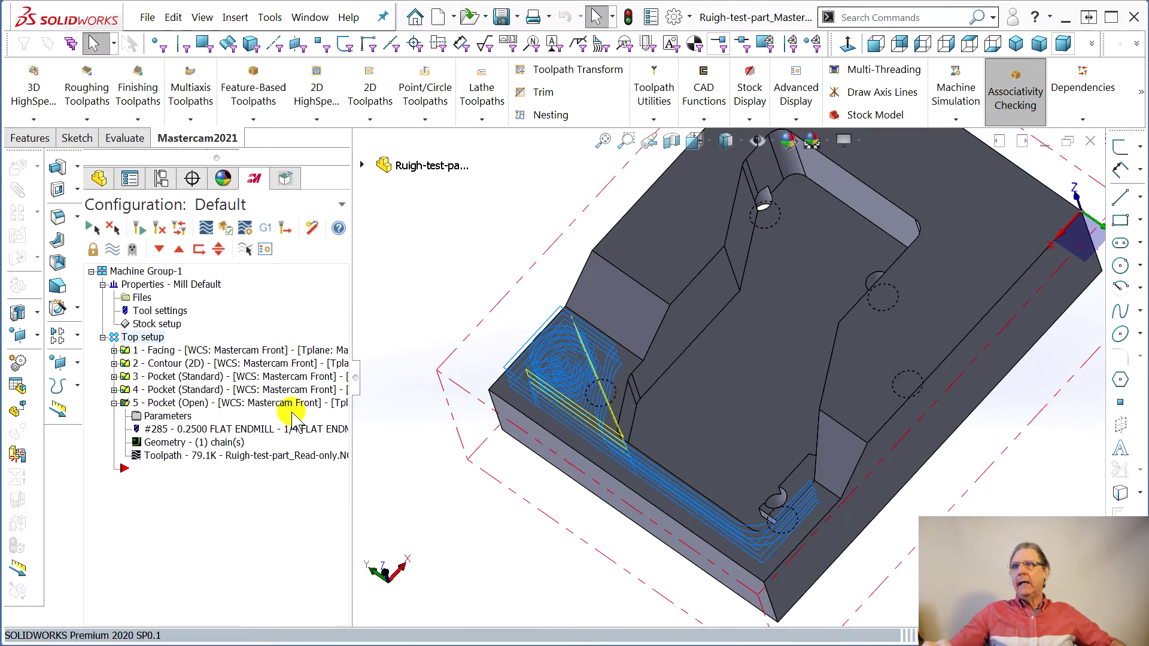
# Turn off Use Standard pocket for closed chains in the Open pocket operation and regenerate its toolpath
pyautogui.click(164, 416)
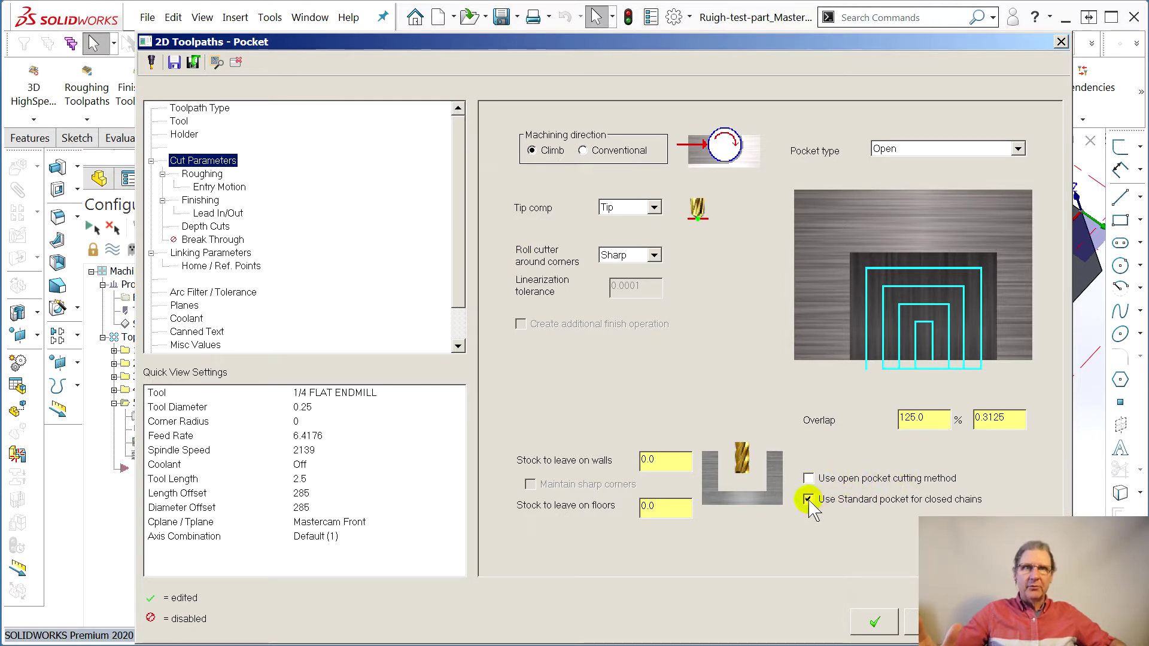
pyautogui.click(875, 623)
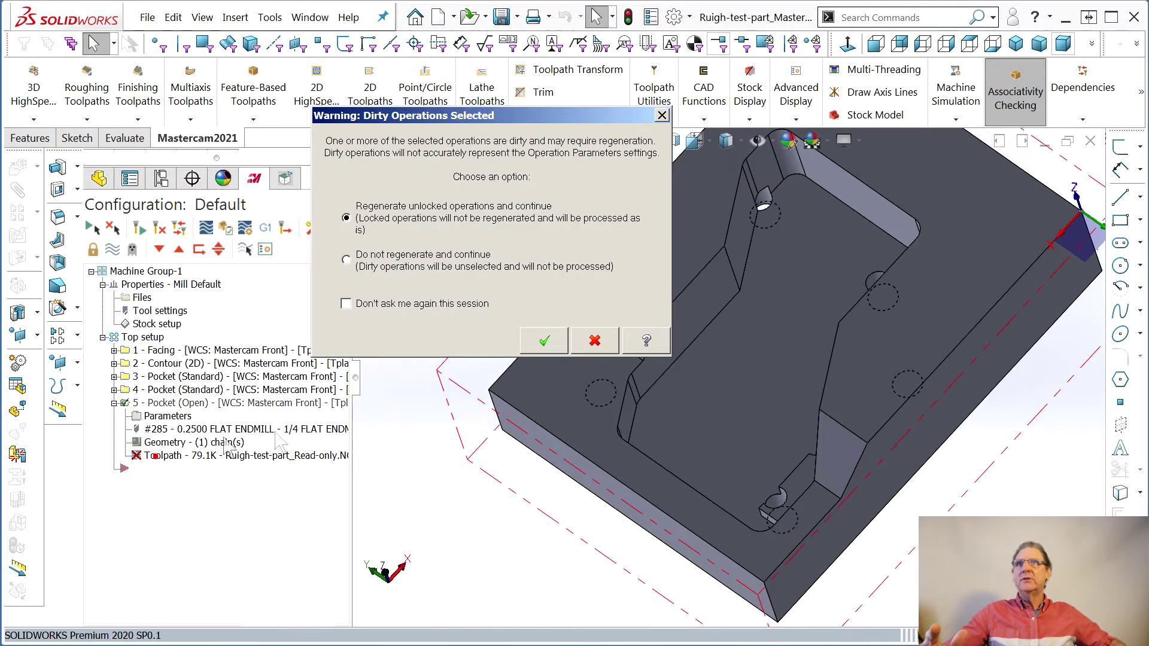
pyautogui.click(544, 341)
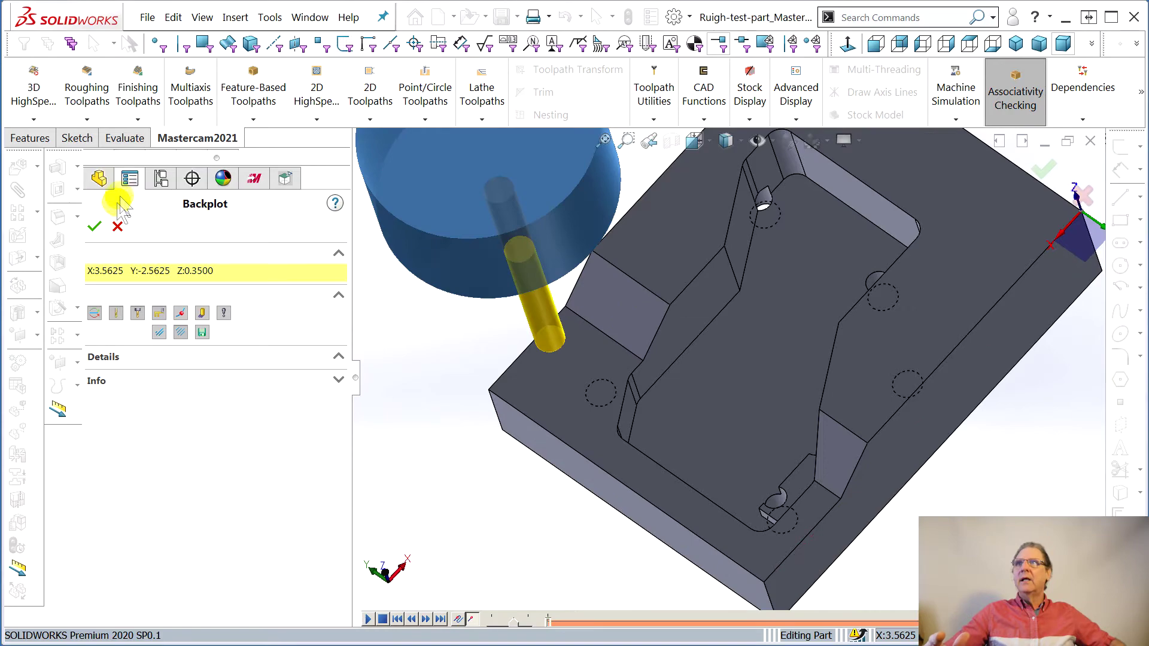
pyautogui.click(94, 226)
pyautogui.moveTo(421, 312); pyautogui.dragTo(433, 380, button='middle')
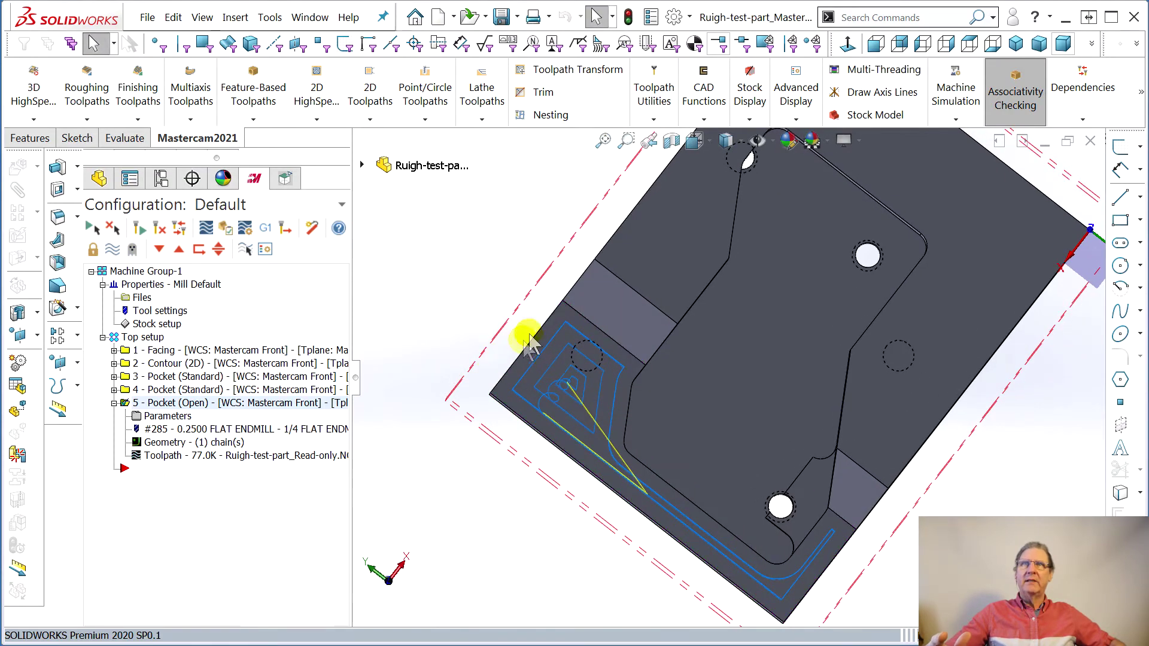
pyautogui.moveTo(569, 323); pyautogui.dragTo(572, 328, button='middle')
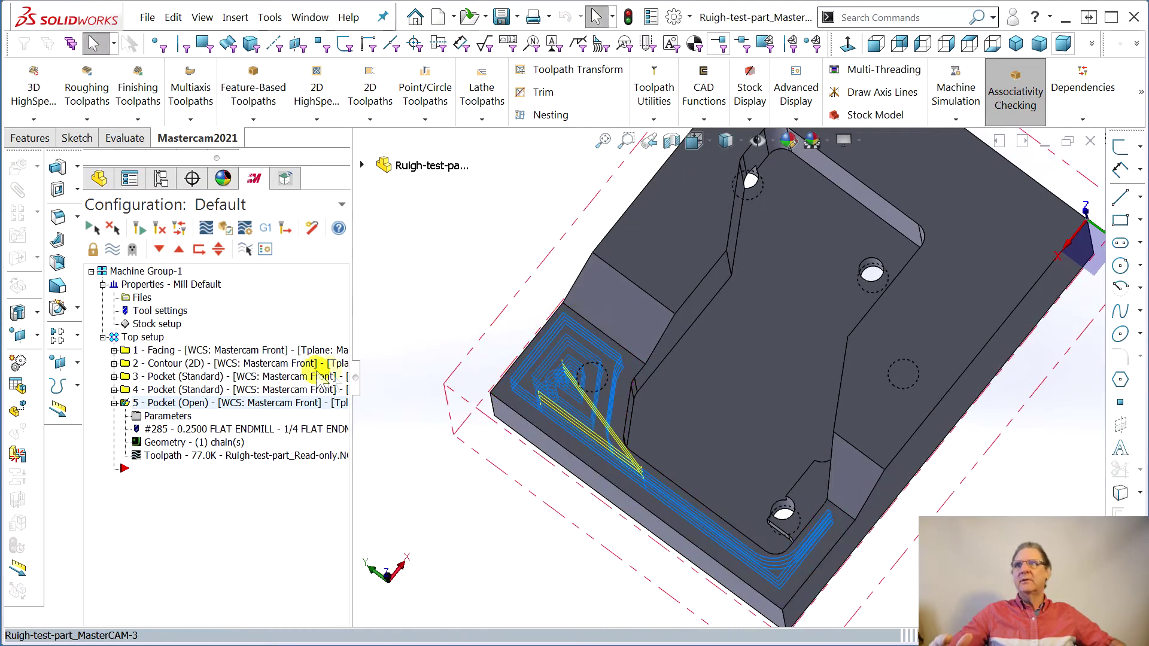
# Turn off Use open pocket cutting method in the Open pocket operation, regenerate its toolpath and examine it from several angles
pyautogui.click(165, 415)
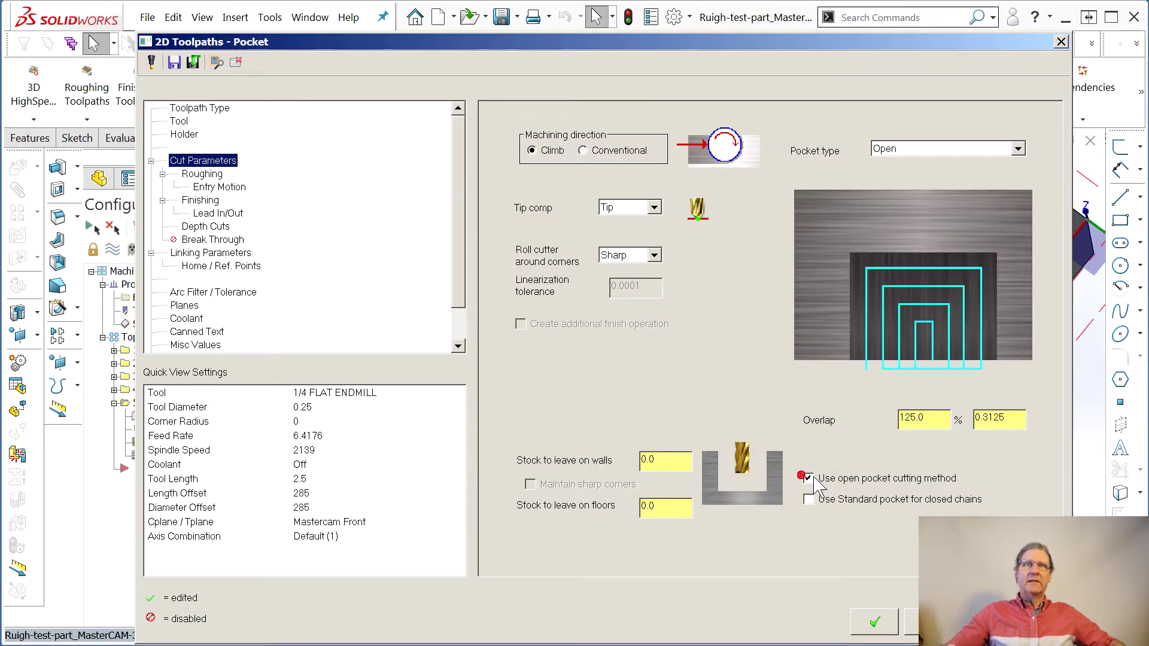
pyautogui.click(875, 623)
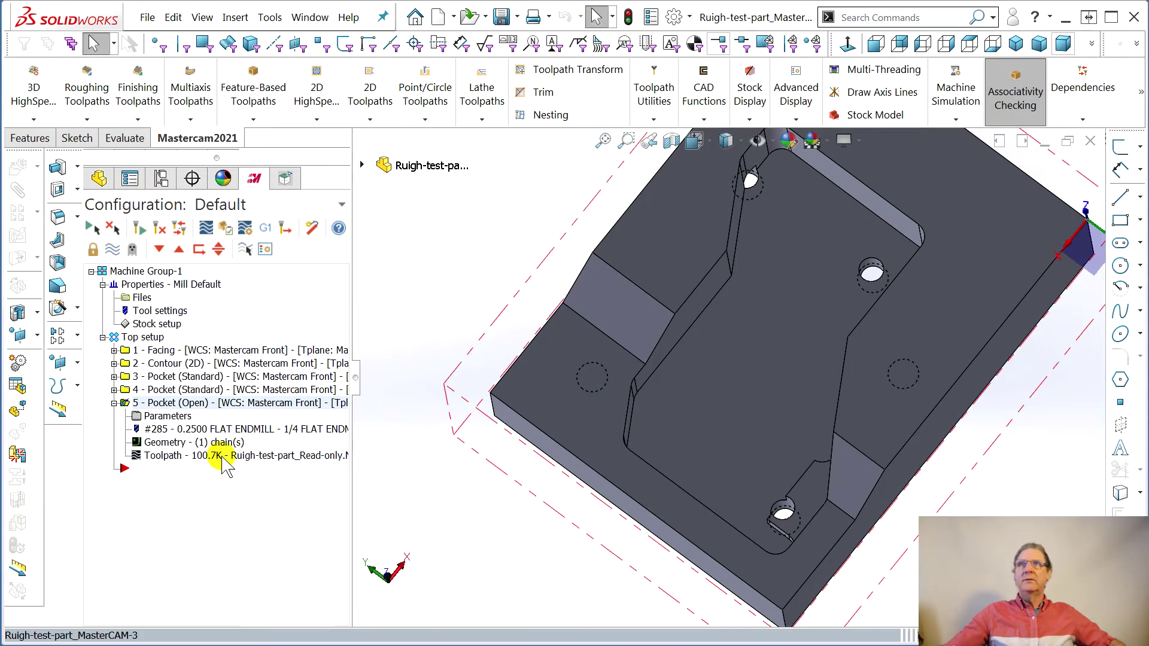
pyautogui.click(266, 456)
pyautogui.click(95, 228)
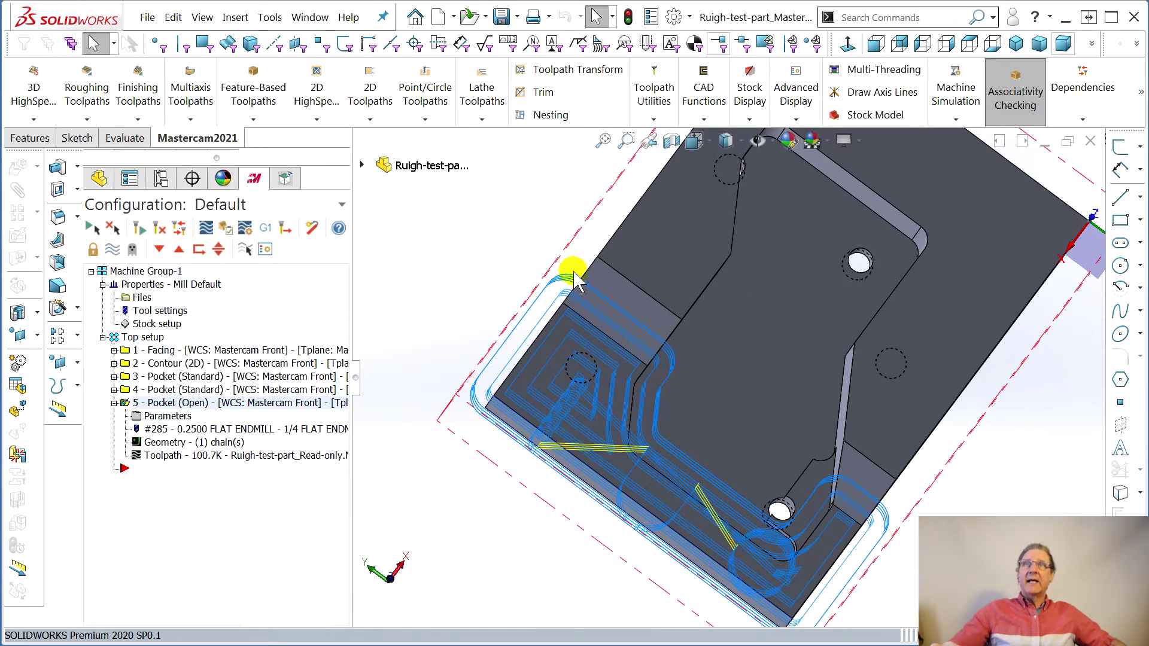
pyautogui.moveTo(494, 431); pyautogui.dragTo(451, 416, button='middle')
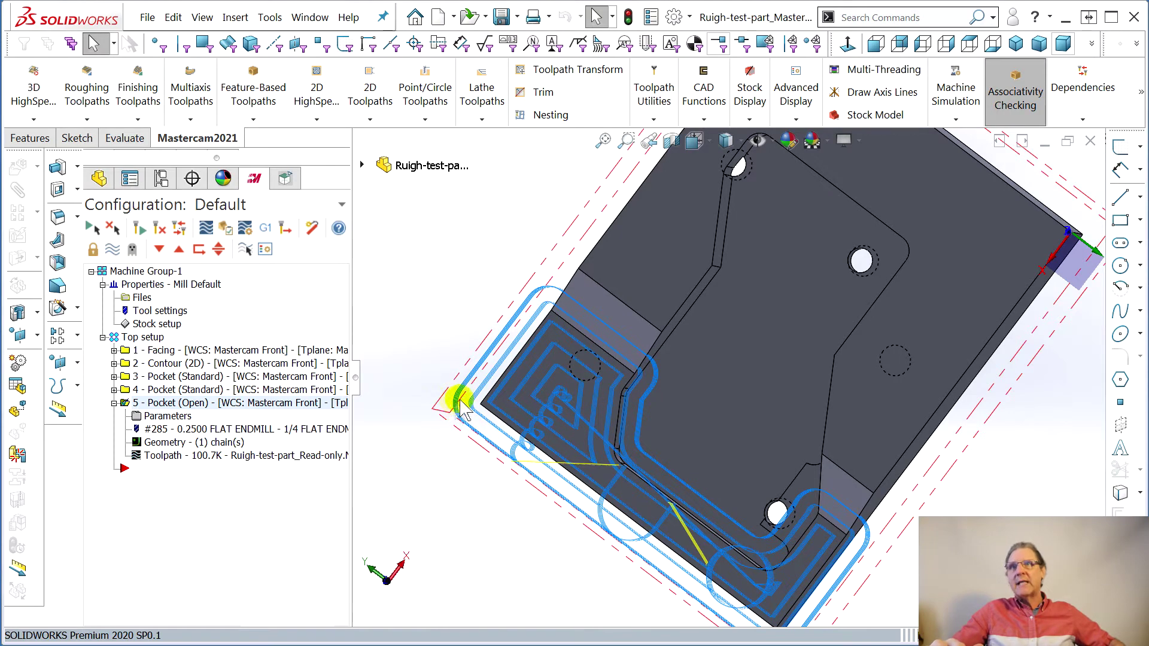
pyautogui.moveTo(602, 441); pyautogui.dragTo(756, 505, button='middle')
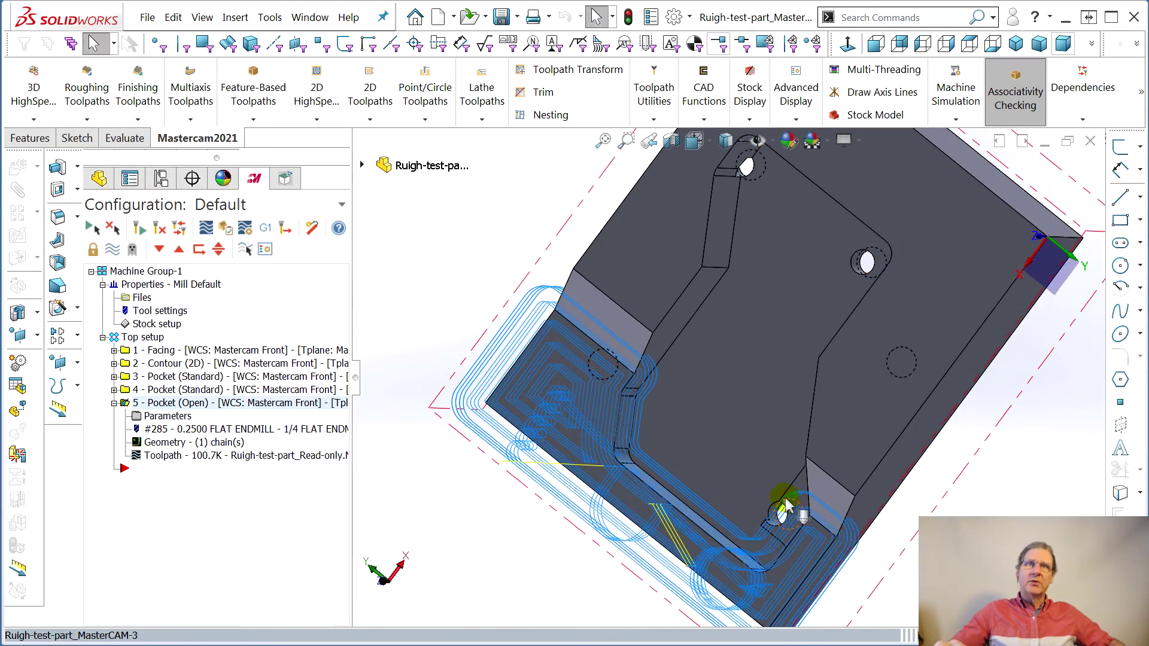
pyautogui.moveTo(623, 339); pyautogui.dragTo(623, 379, button='middle')
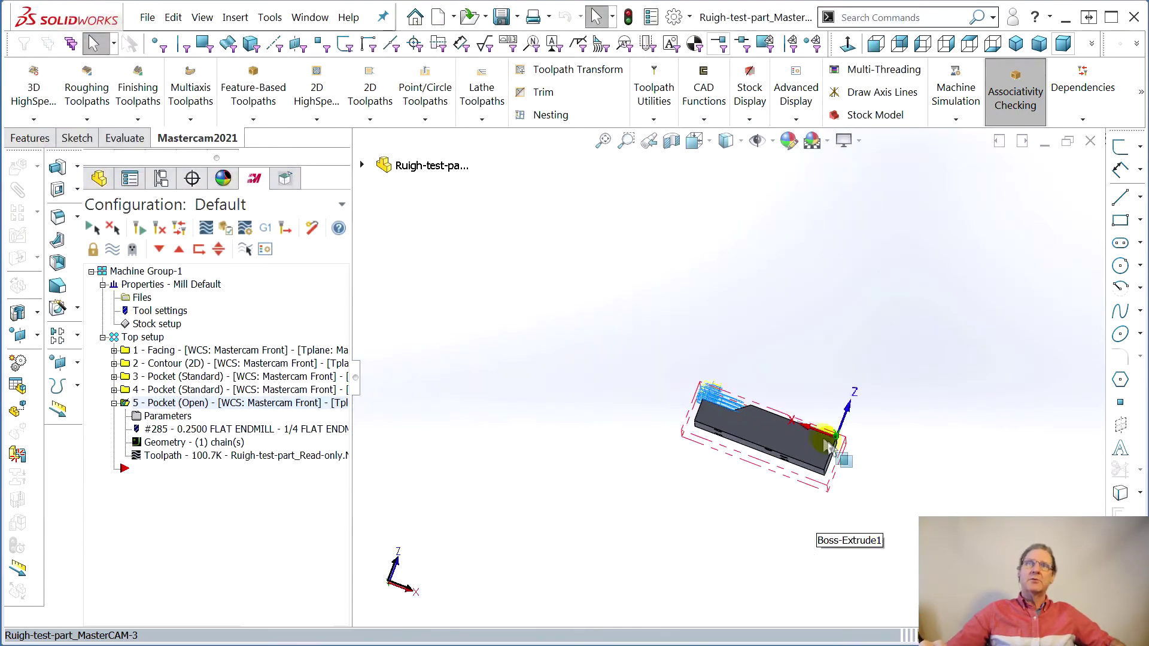
pyautogui.moveTo(828, 446); pyautogui.dragTo(540, 456, button='middle')
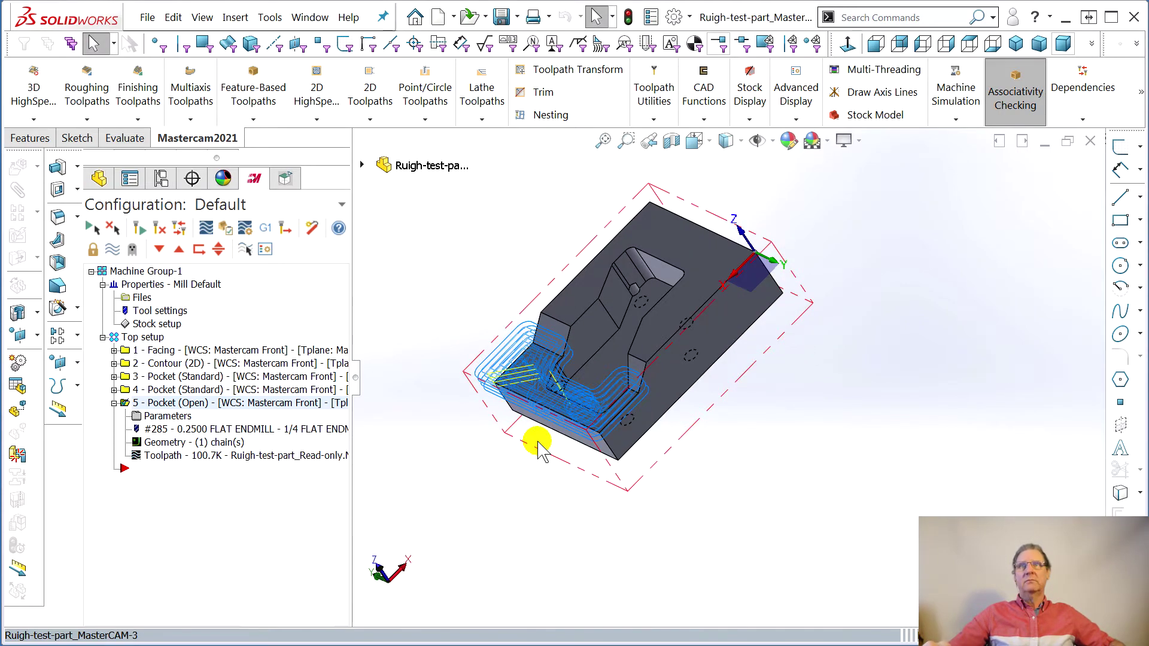
# Turn on Use open pocket cutting method and Use Standard pocket for closed chains, and change operation 5's pocket type to Standard
pyautogui.doubleClick(162, 417)
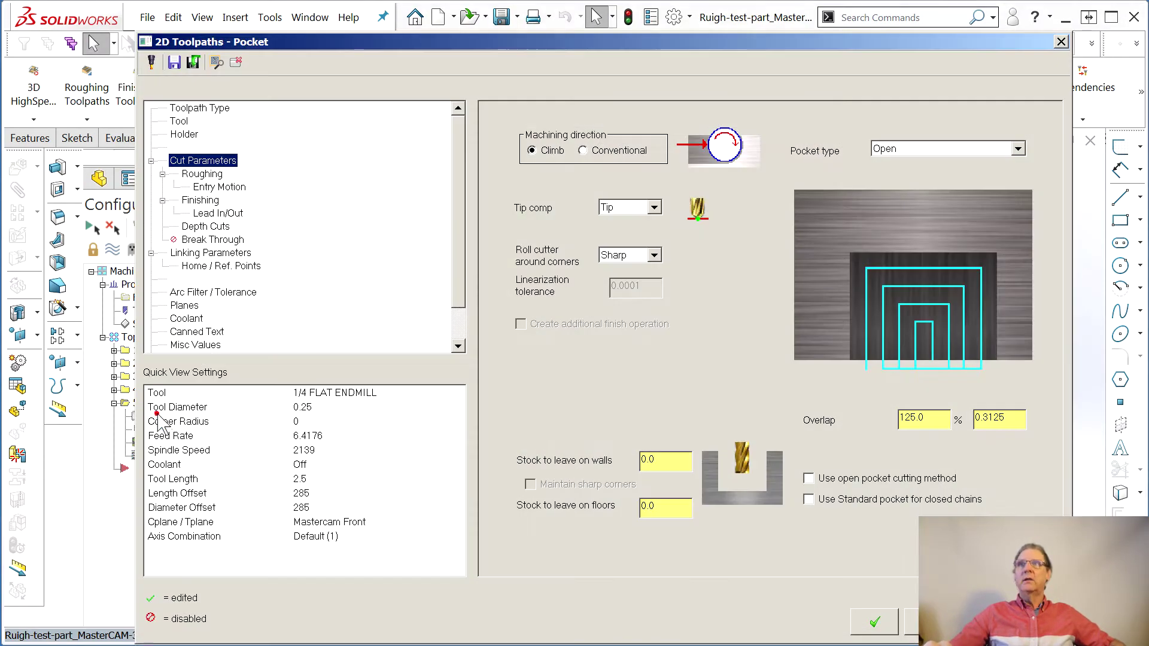
pyautogui.click(811, 479)
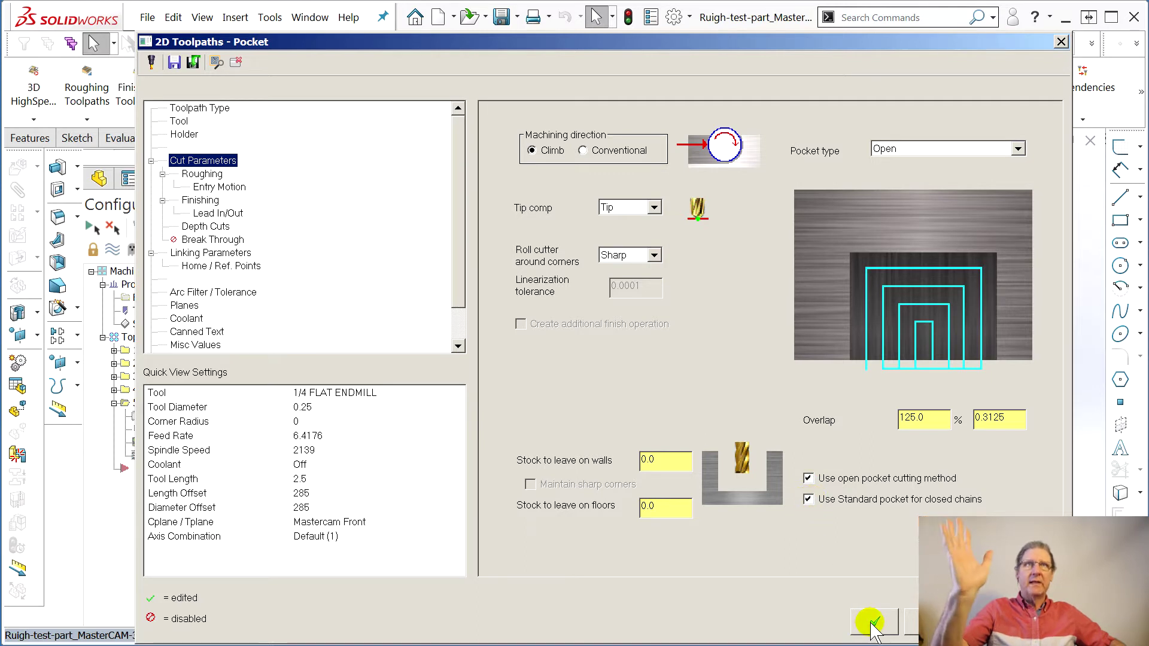
pyautogui.click(1017, 149)
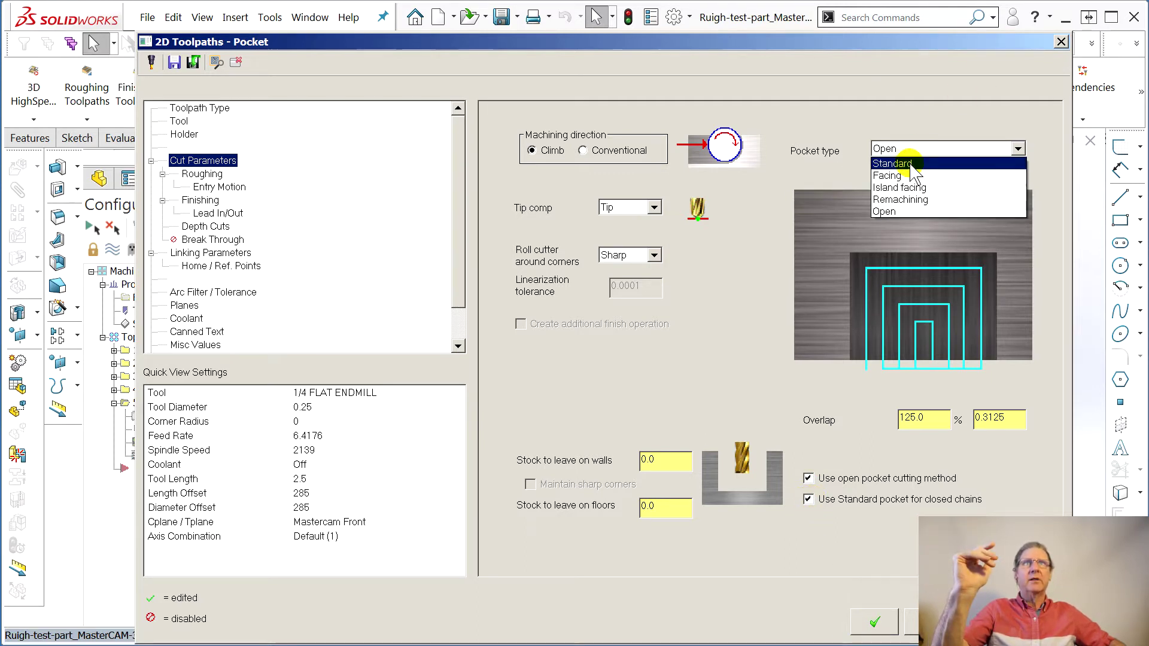
pyautogui.click(906, 159)
pyautogui.click(874, 623)
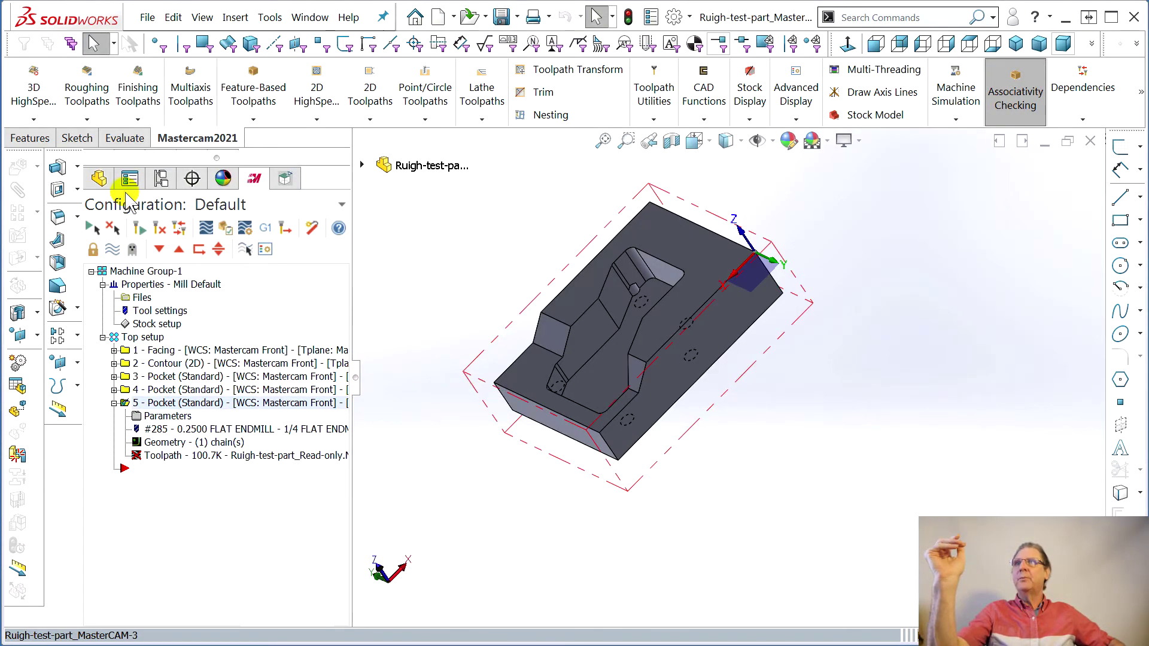
# Save the part file with its Mastercam operations
pyautogui.click(147, 17)
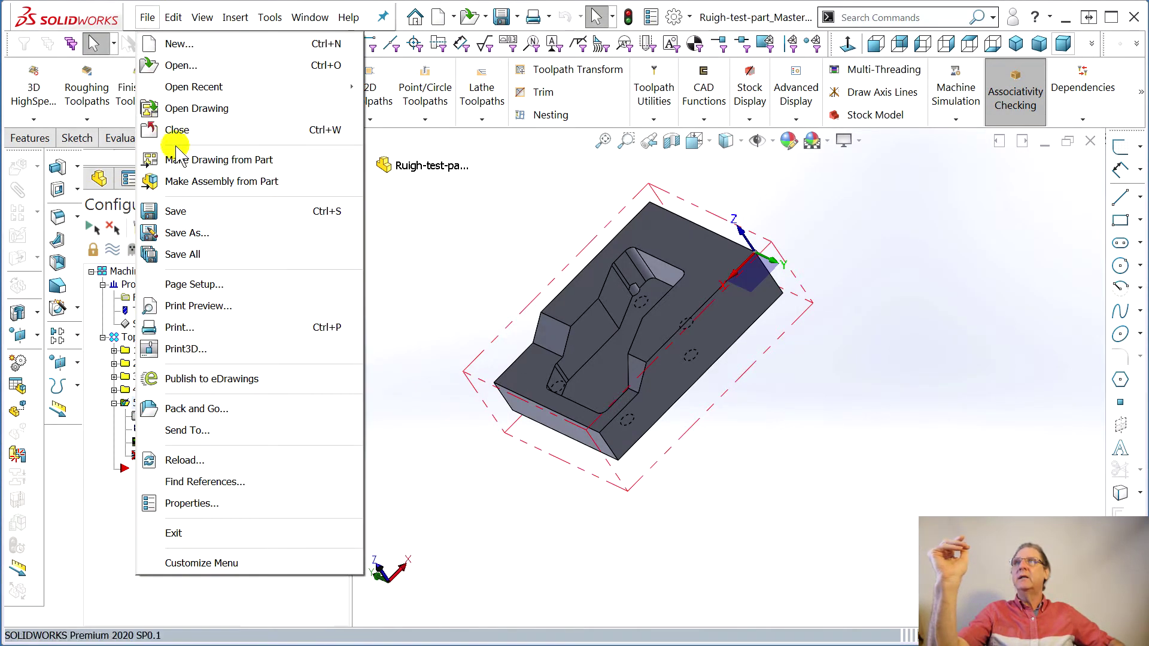
pyautogui.click(173, 211)
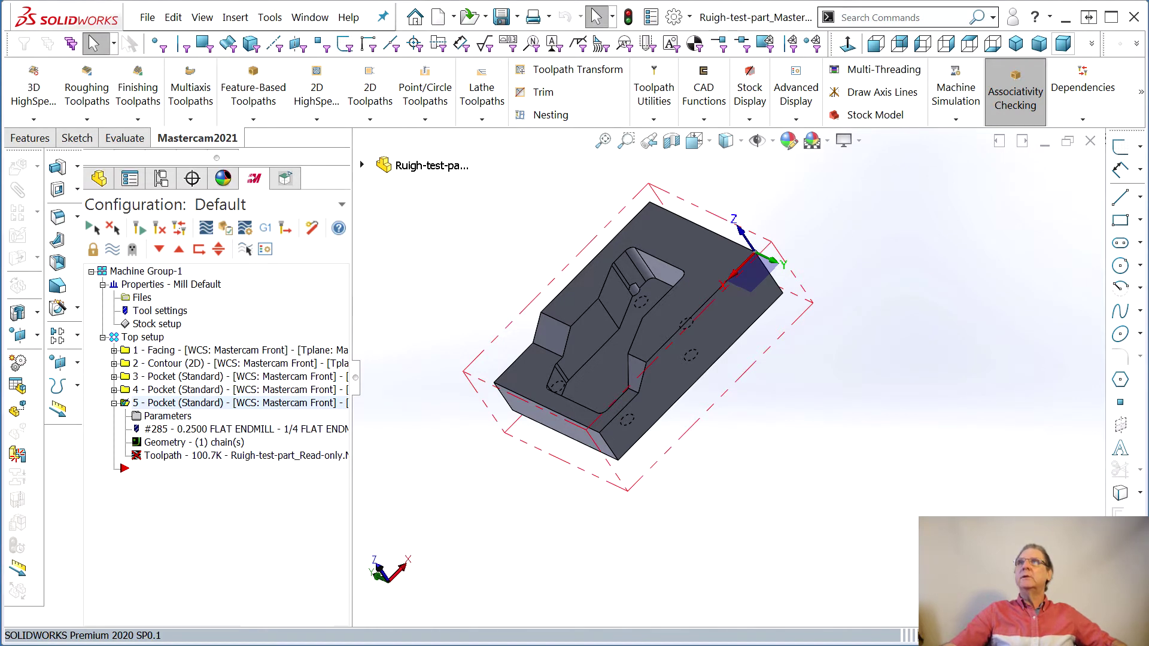
pyautogui.click(147, 18)
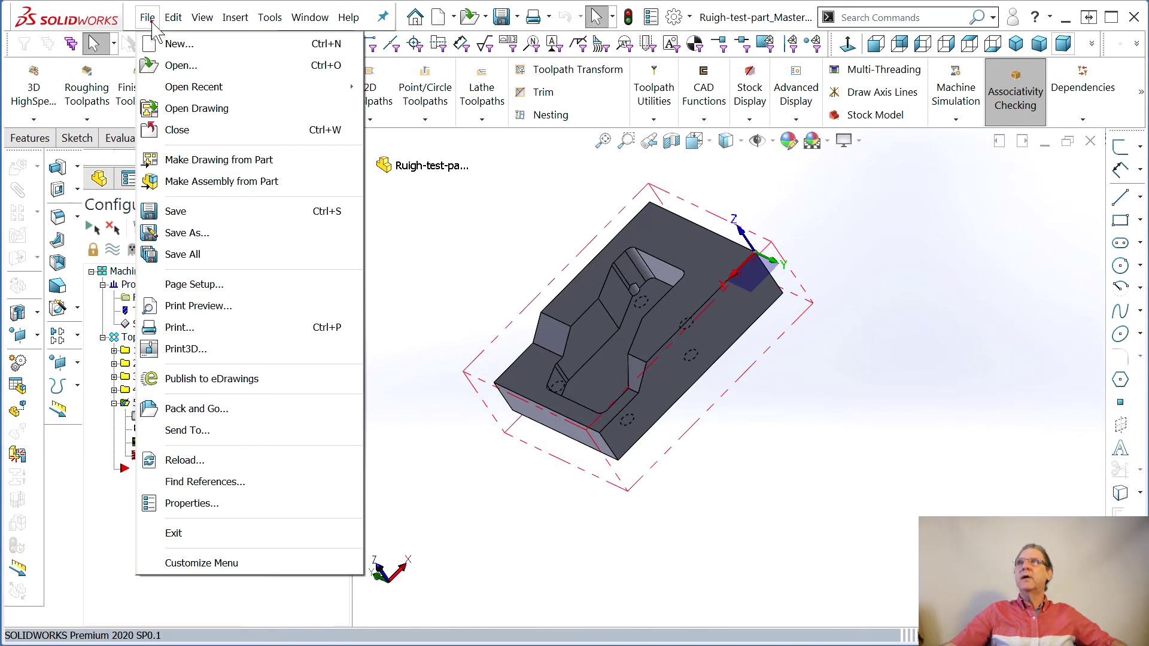
pyautogui.click(172, 206)
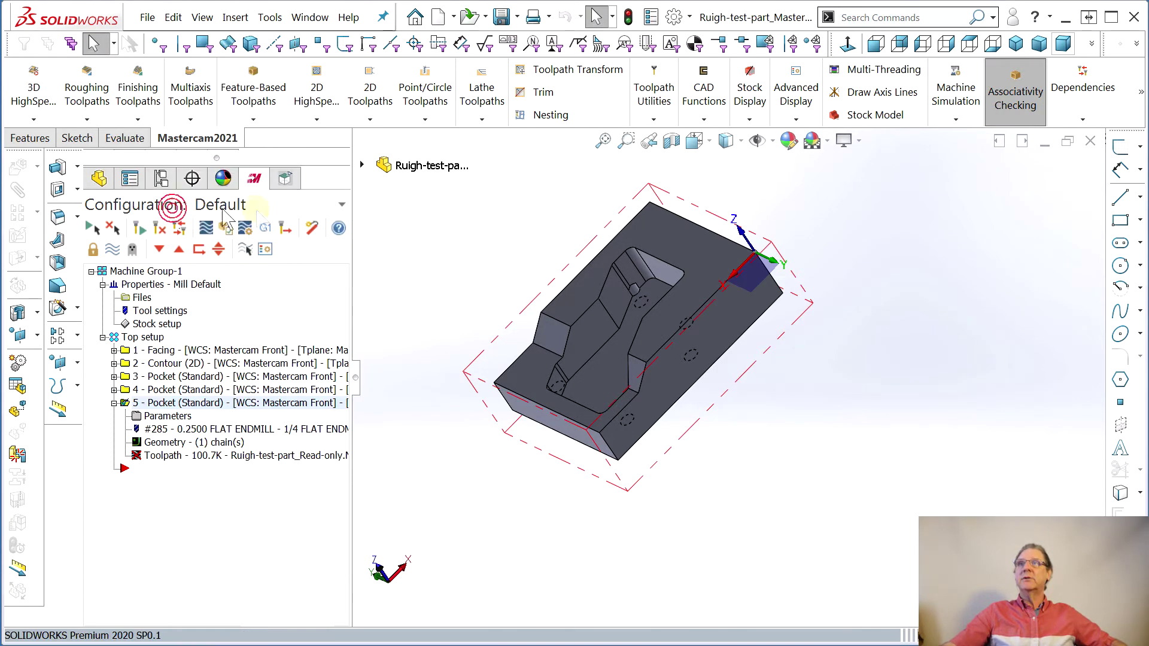
# Start a new sketch on the flat face of the lower front step, working from the feature tree
pyautogui.click(104, 182)
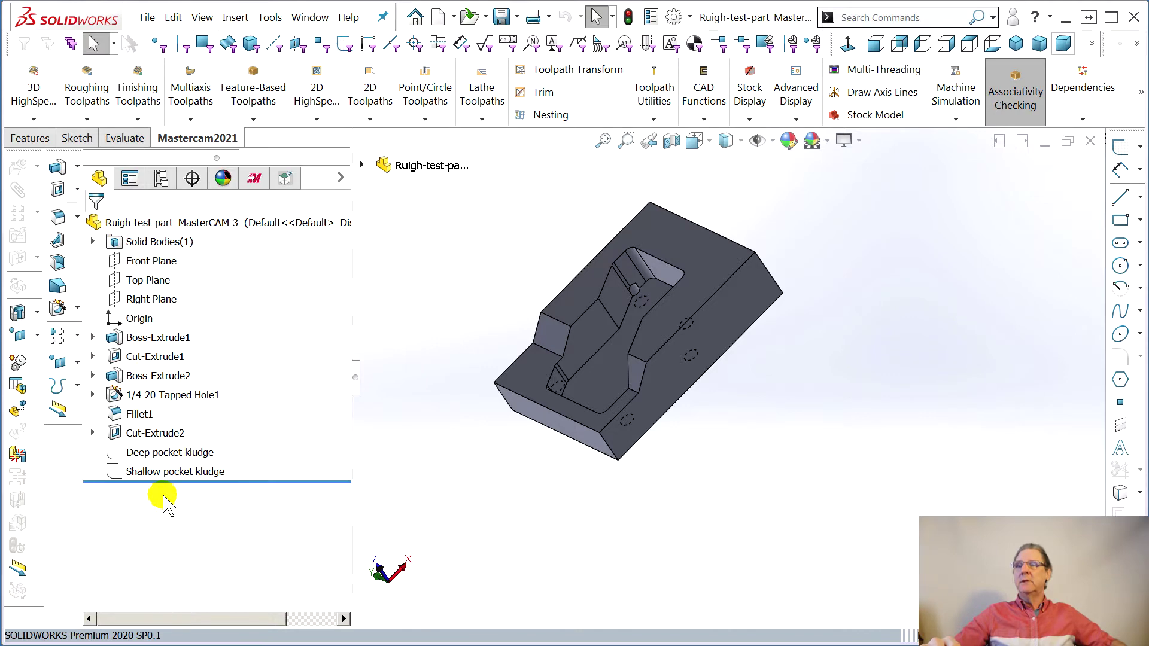
pyautogui.moveTo(611, 347); pyautogui.dragTo(621, 423, button='middle')
pyautogui.click(516, 382)
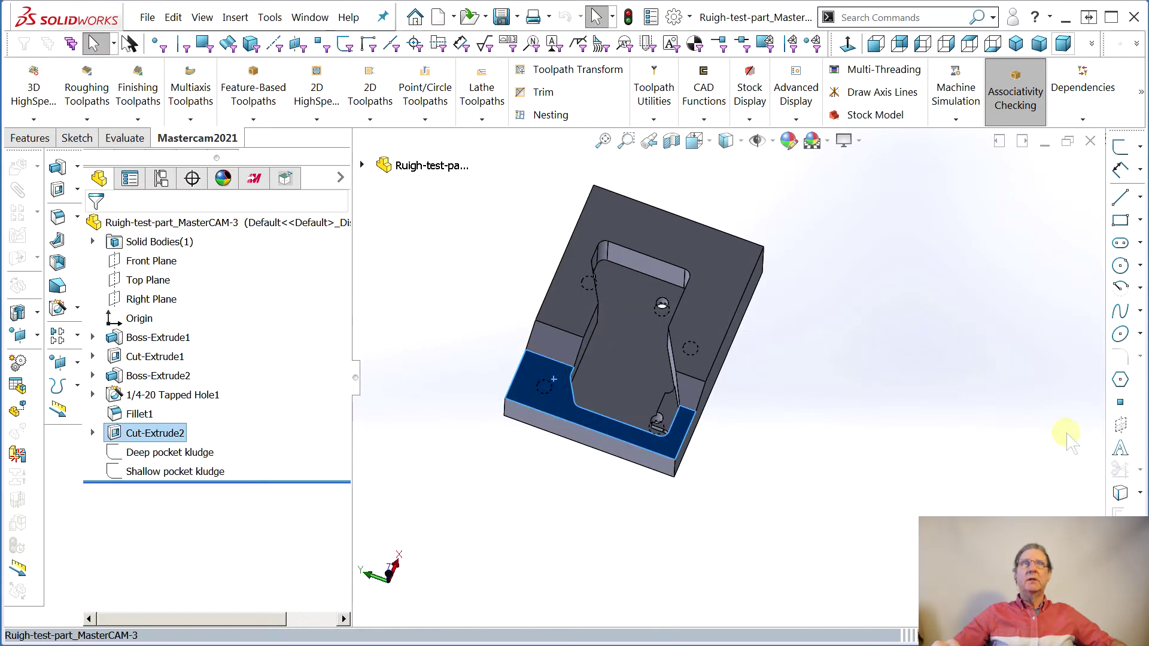
pyautogui.click(1121, 153)
pyautogui.moveTo(661, 531); pyautogui.dragTo(626, 500, button='middle')
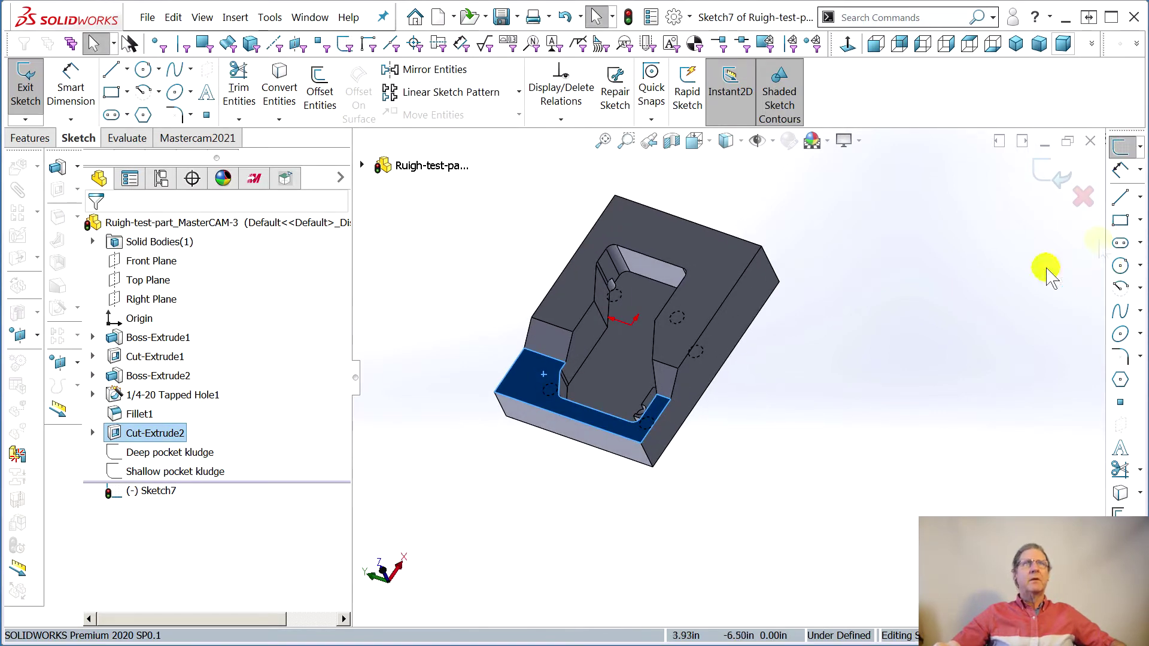
# Sketch a corner rectangle about 1.42 in deep over the lower front step, from its rear corner to beyond the opposite front corner
pyautogui.click(1120, 219)
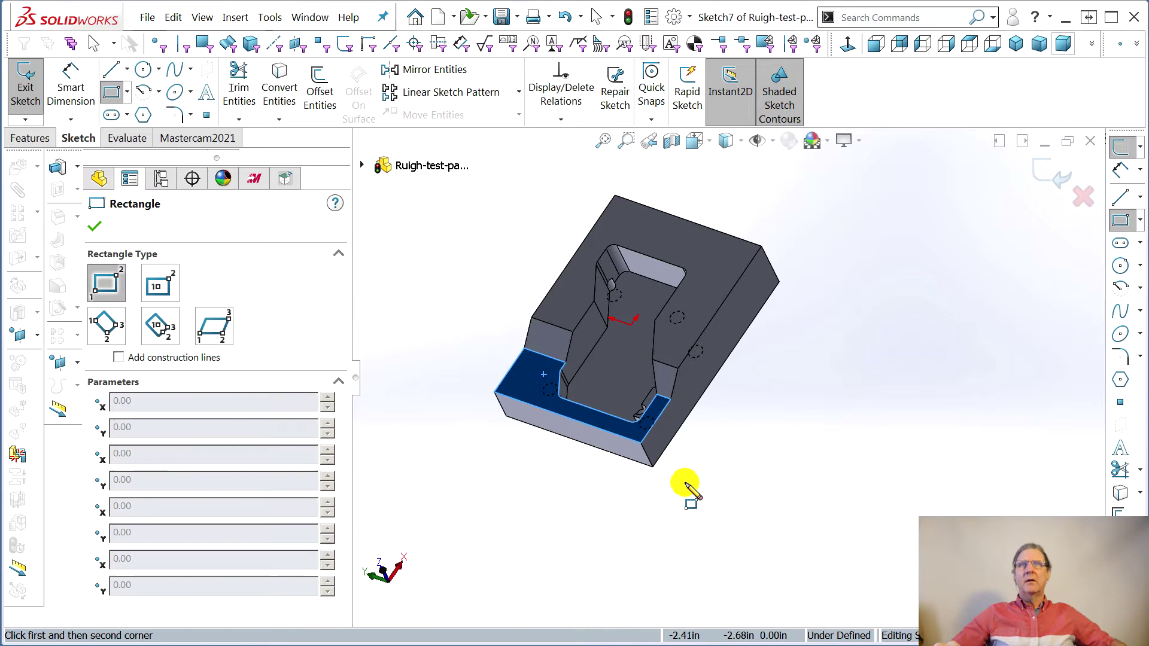
pyautogui.scroll(-3, 715, 496)
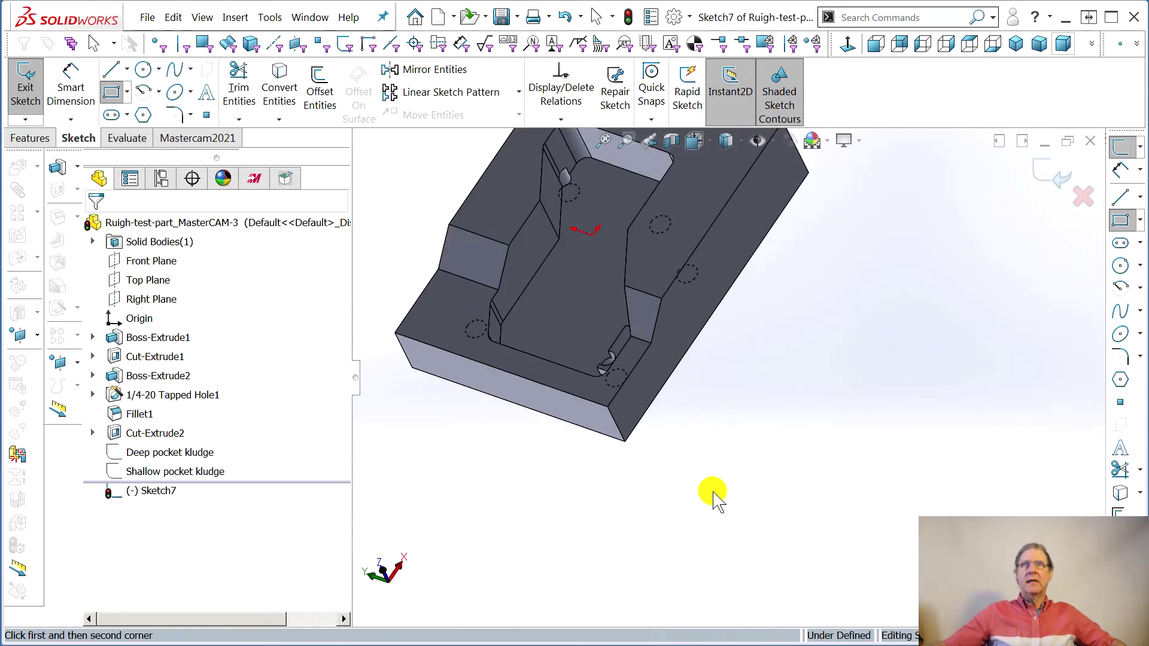
pyautogui.click(1120, 220)
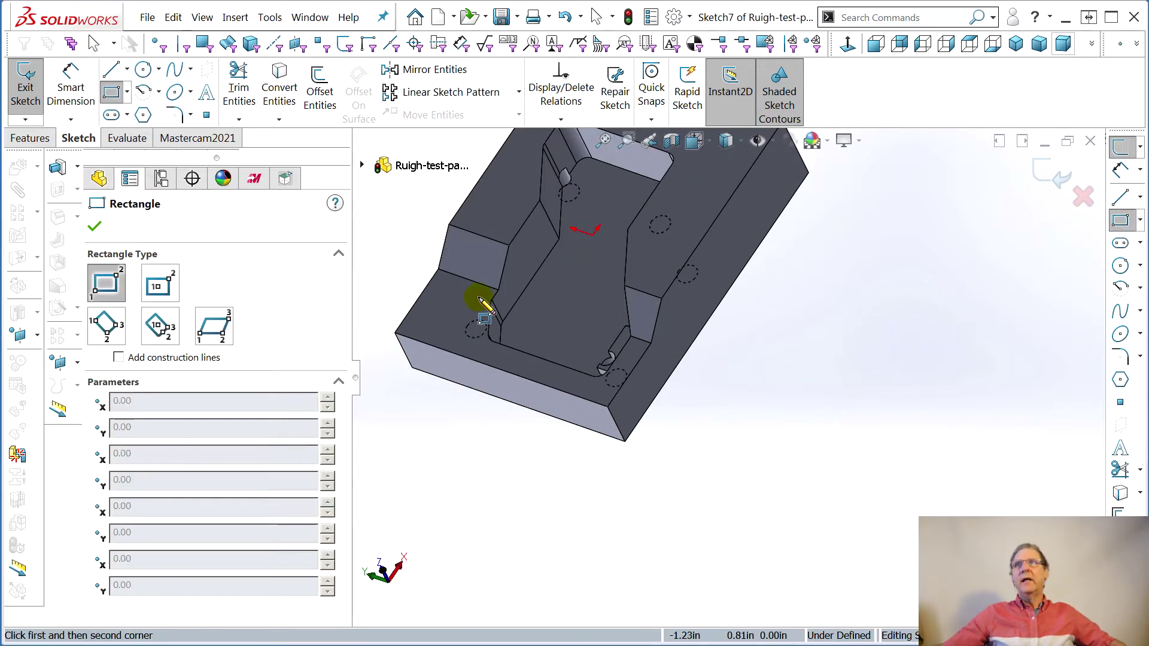
pyautogui.click(438, 270)
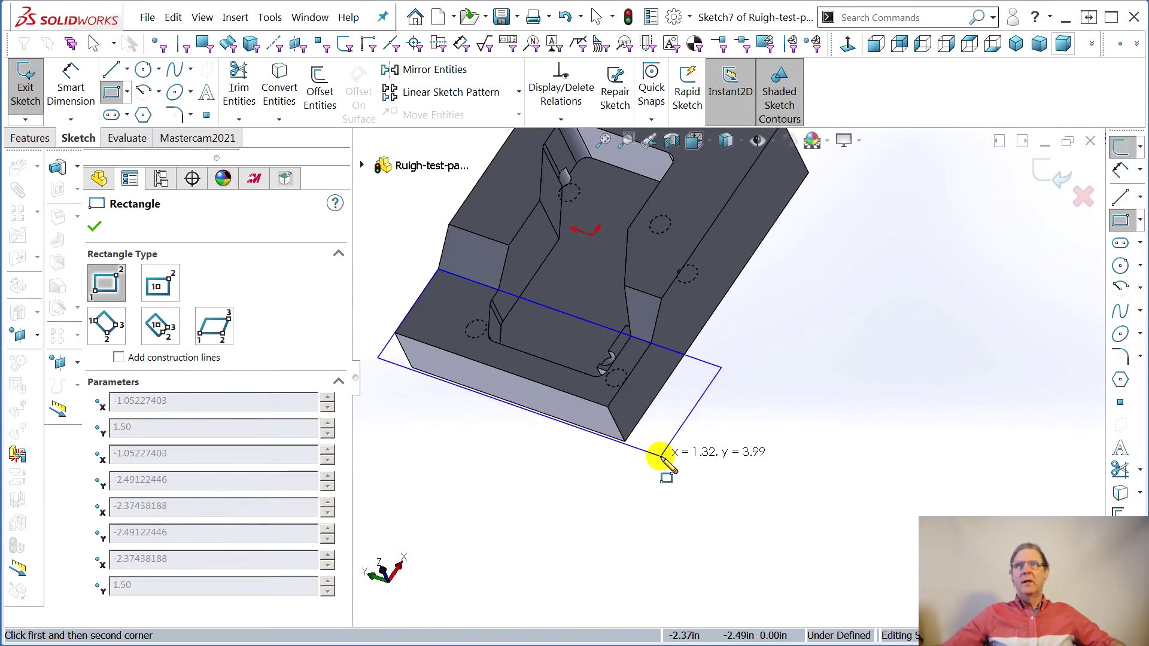
pyautogui.click(622, 449)
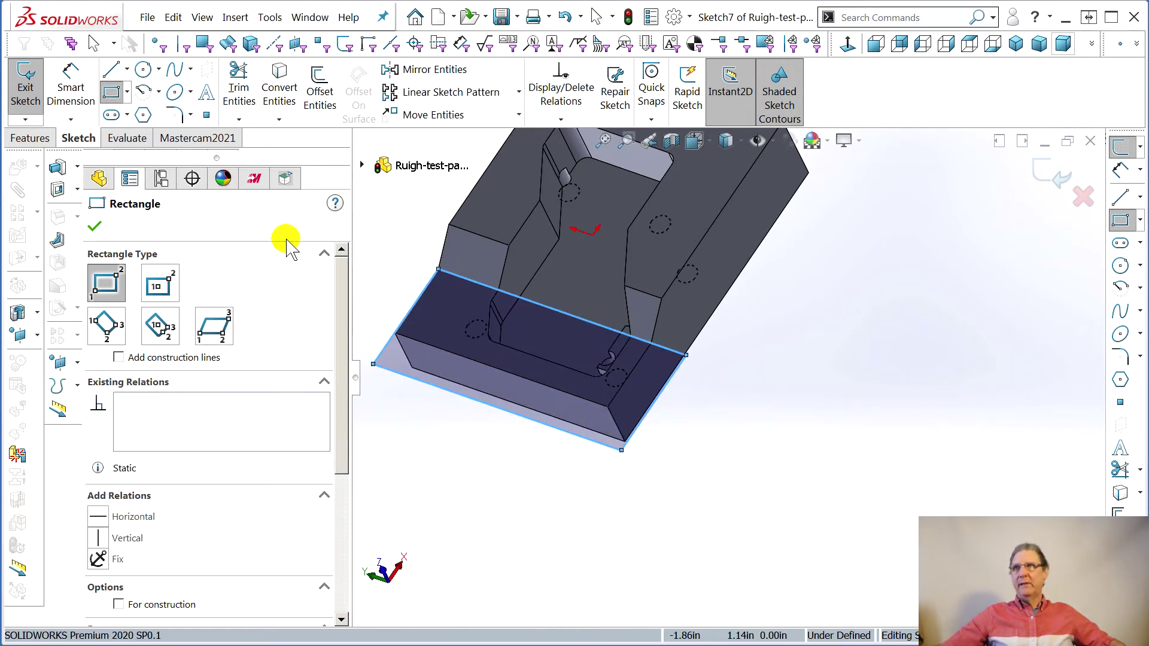
pyautogui.click(95, 227)
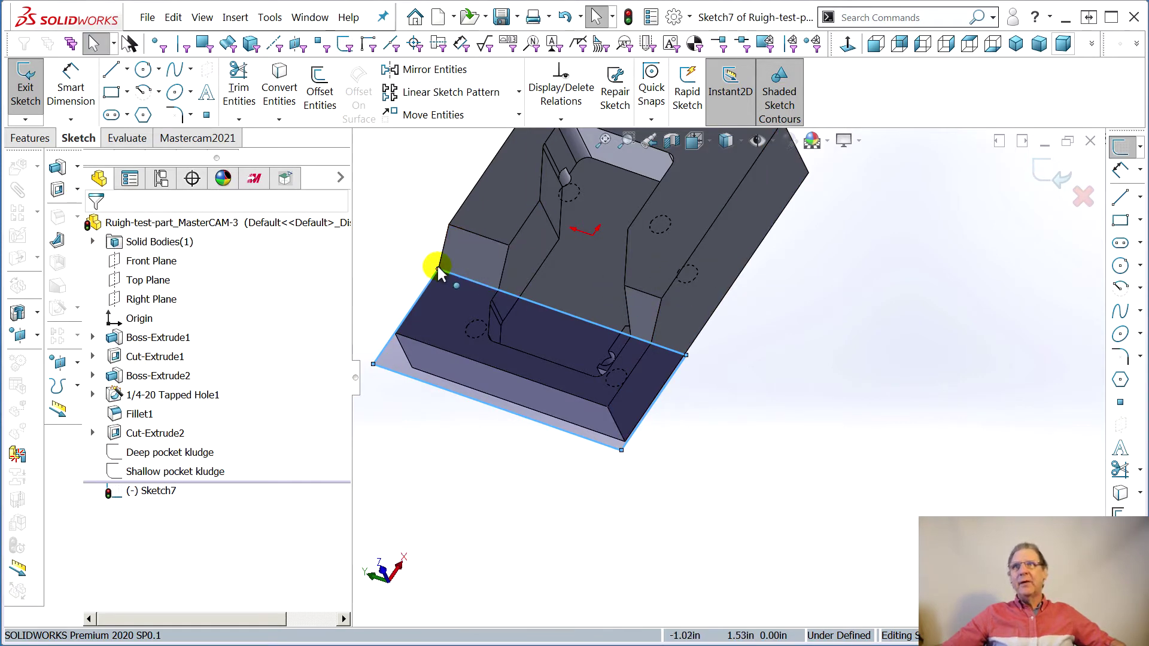
# Delete the coincident relation that ties the rectangle's starting corner to the part's corner
pyautogui.click(437, 265)
pyautogui.click(144, 274)
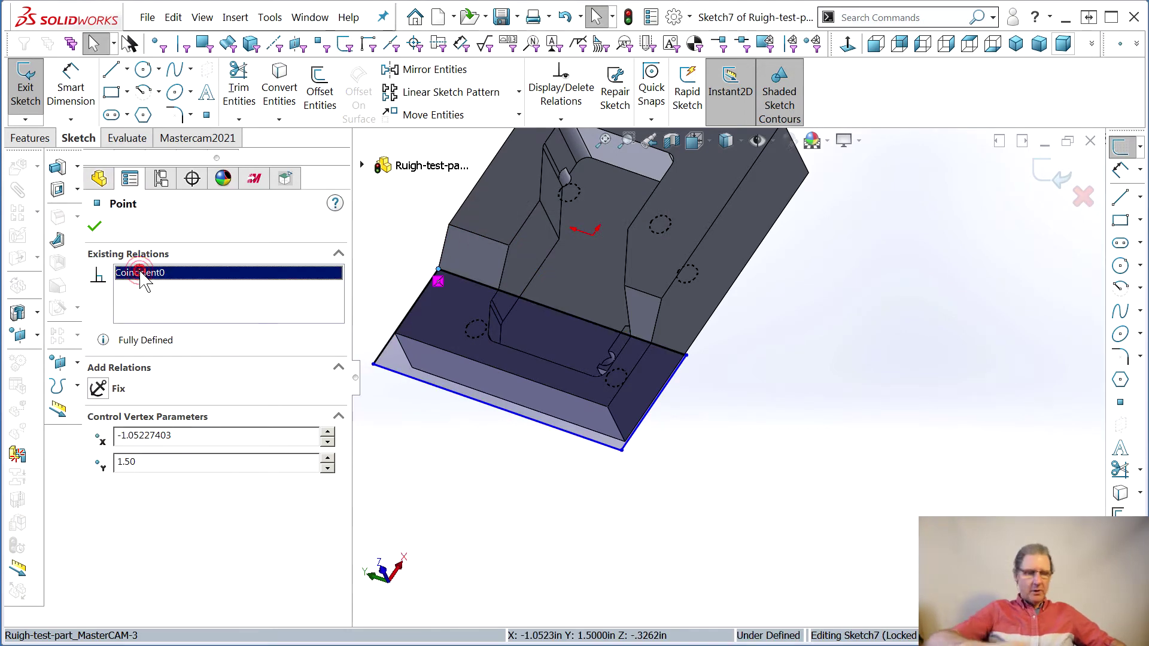
pyautogui.press('Delete')
pyautogui.click(455, 323)
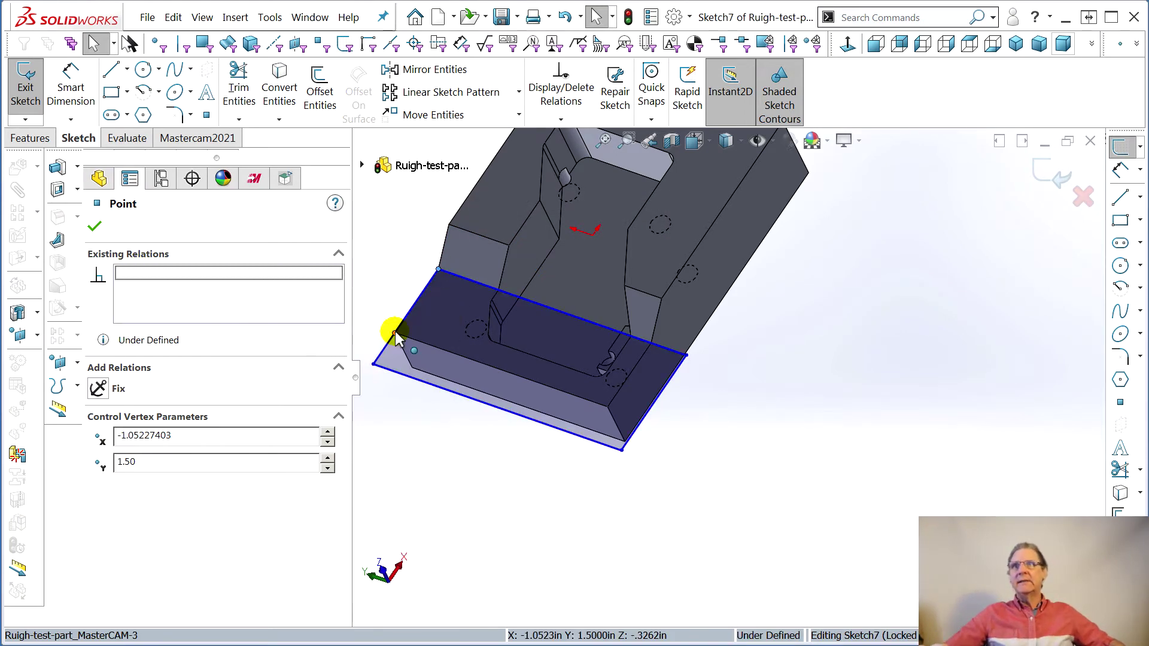
pyautogui.click(403, 321)
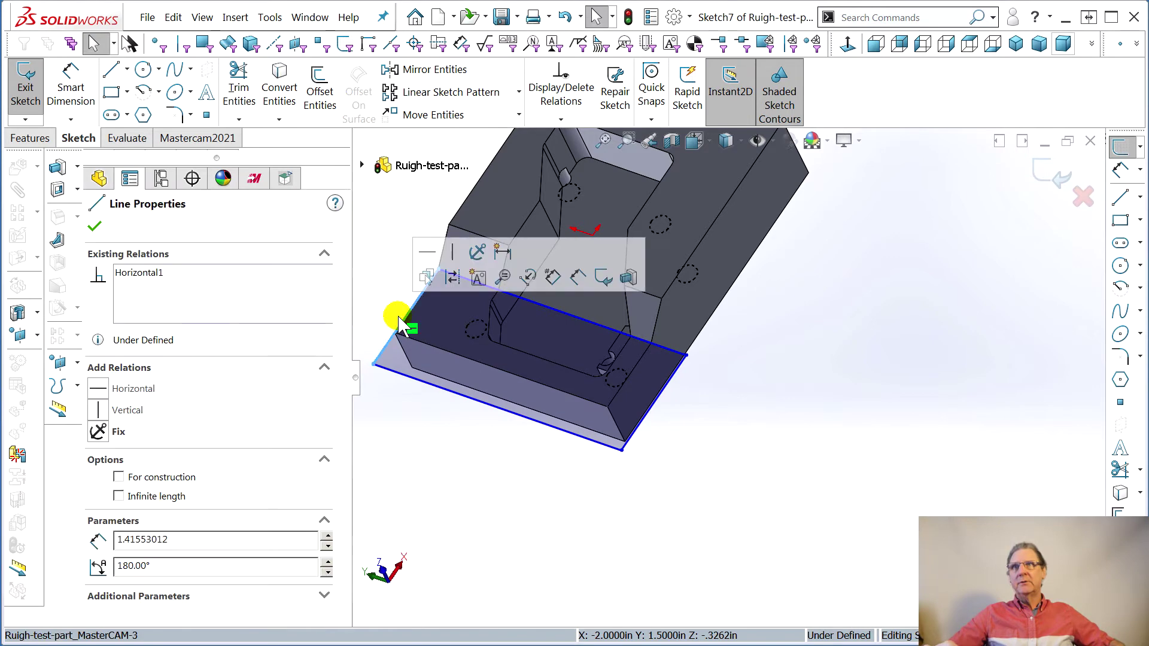
pyautogui.click(94, 228)
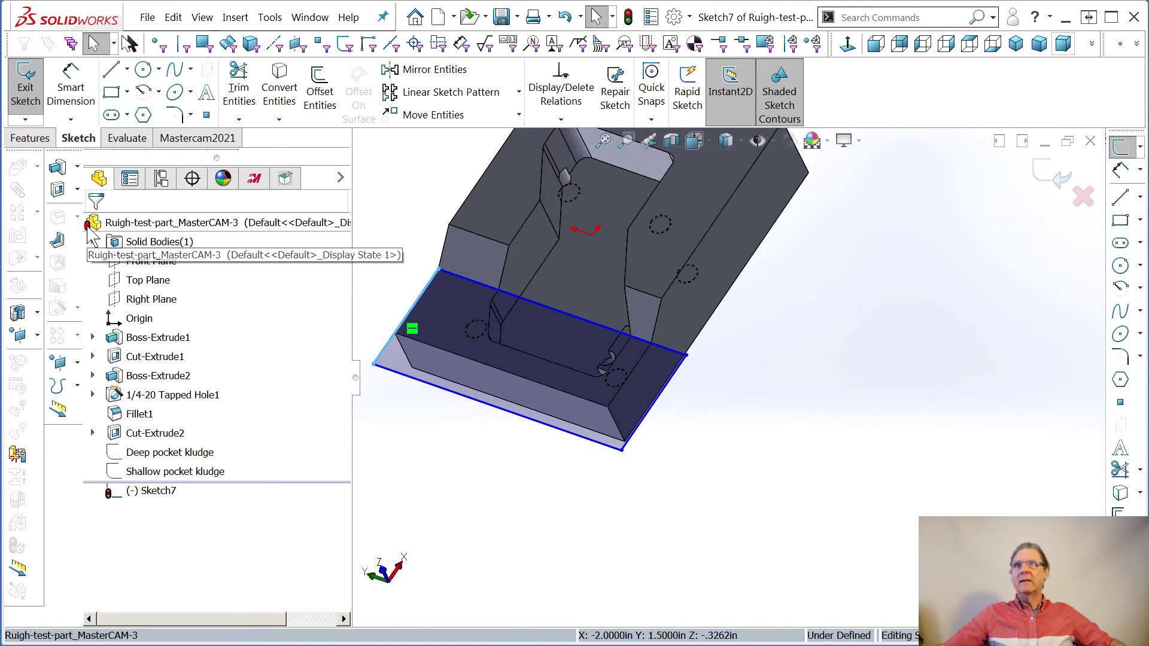
# Move the rectangle's freed side outward past the part, pull the opposite side slightly inward, and exit the sketch
pyautogui.moveTo(383, 353); pyautogui.dragTo(363, 334)
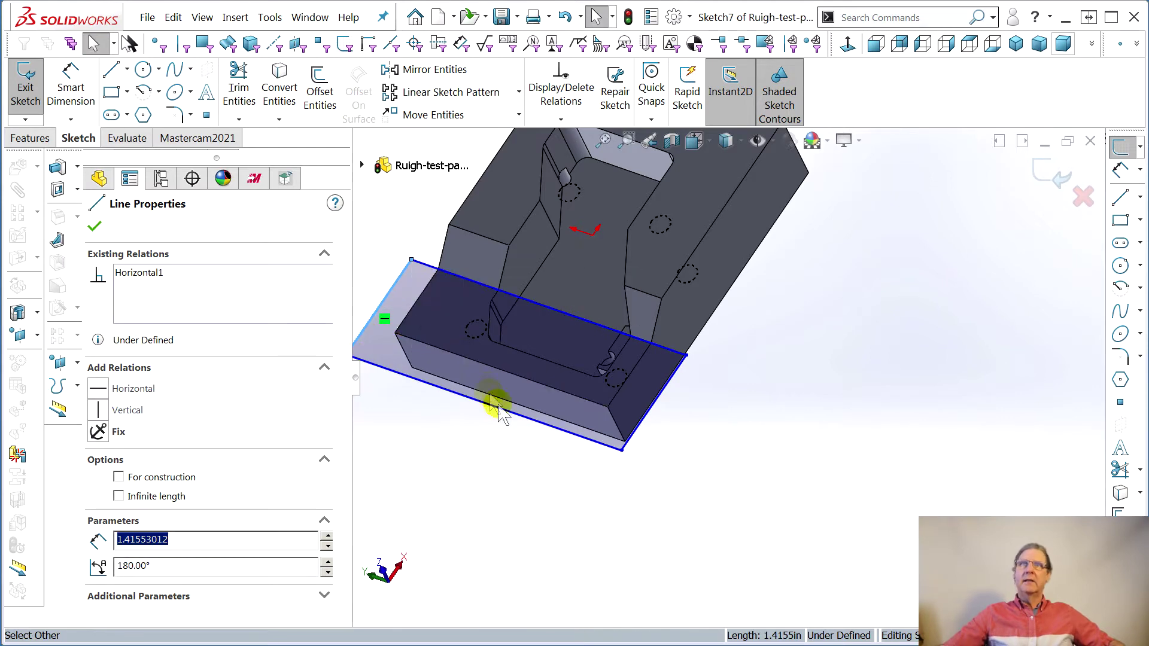
pyautogui.moveTo(436, 423)
pyautogui.mouseDown(button='middle')
pyautogui.moveTo(486, 503)
pyautogui.moveTo(449, 526)
pyautogui.mouseUp(button='middle')
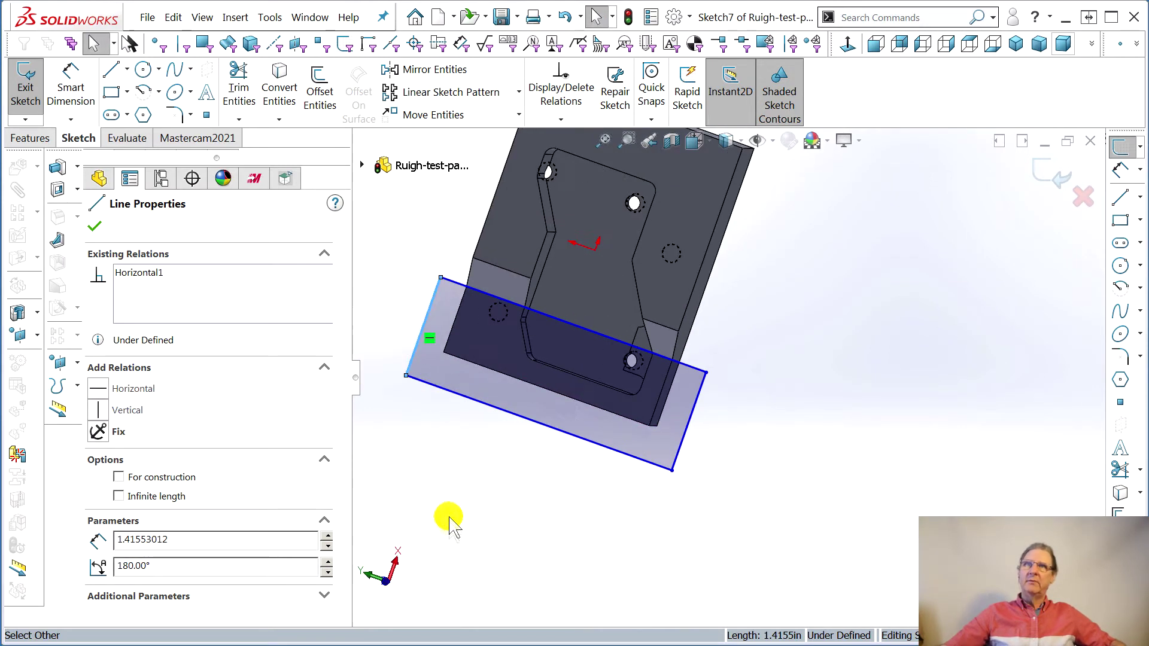
pyautogui.moveTo(693, 423); pyautogui.dragTo(680, 425)
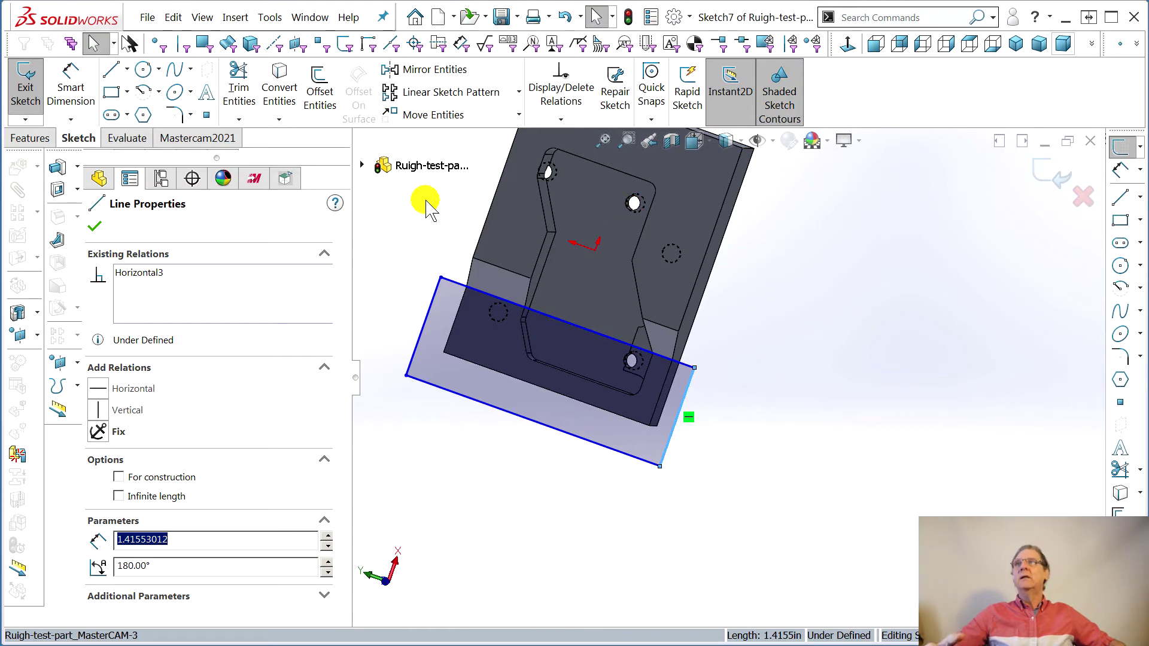
pyautogui.click(1053, 172)
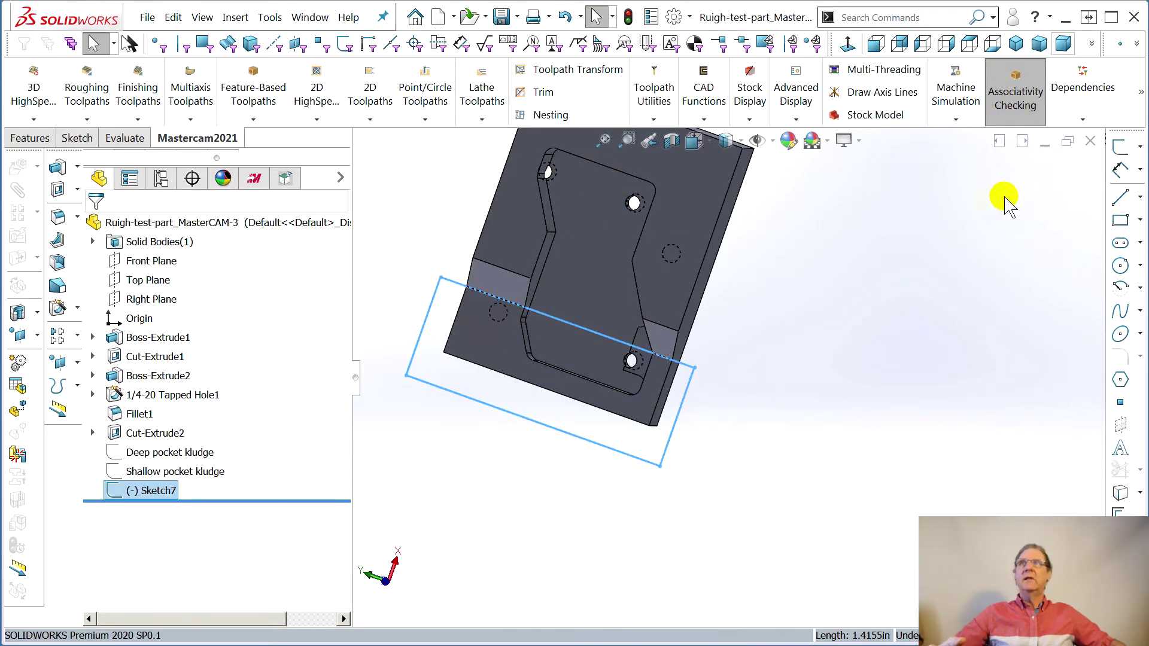
# Rename the new rectangle sketch over the lower front step as Flats kludge
pyautogui.moveTo(880, 359); pyautogui.dragTo(839, 269, button='middle')
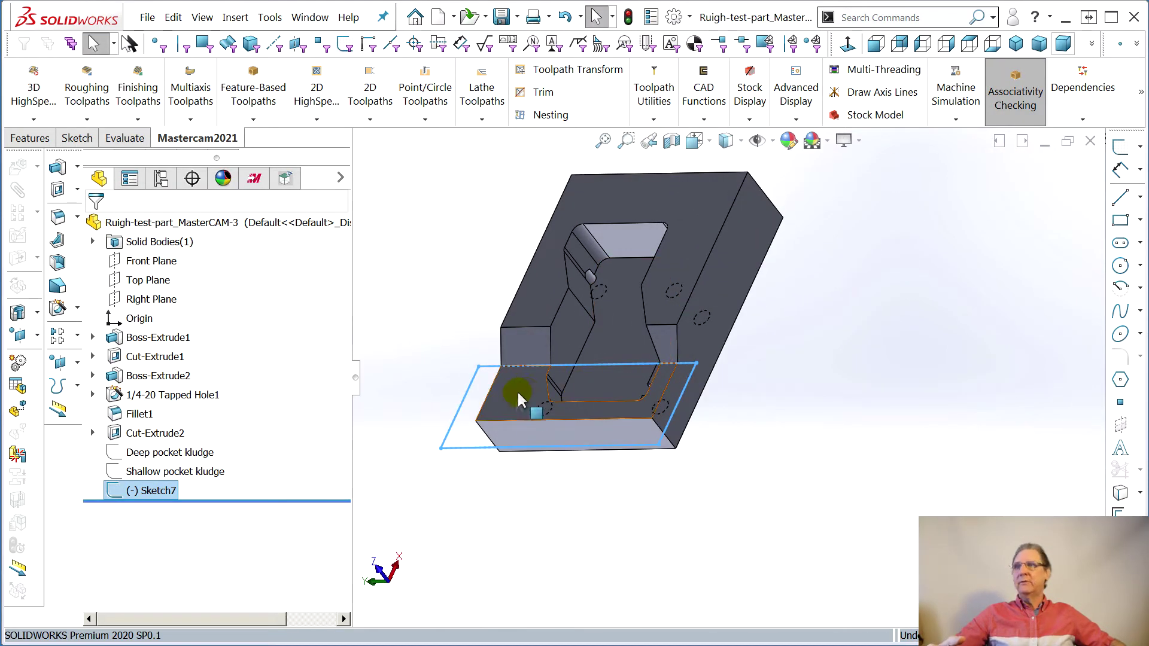
pyautogui.click(147, 492)
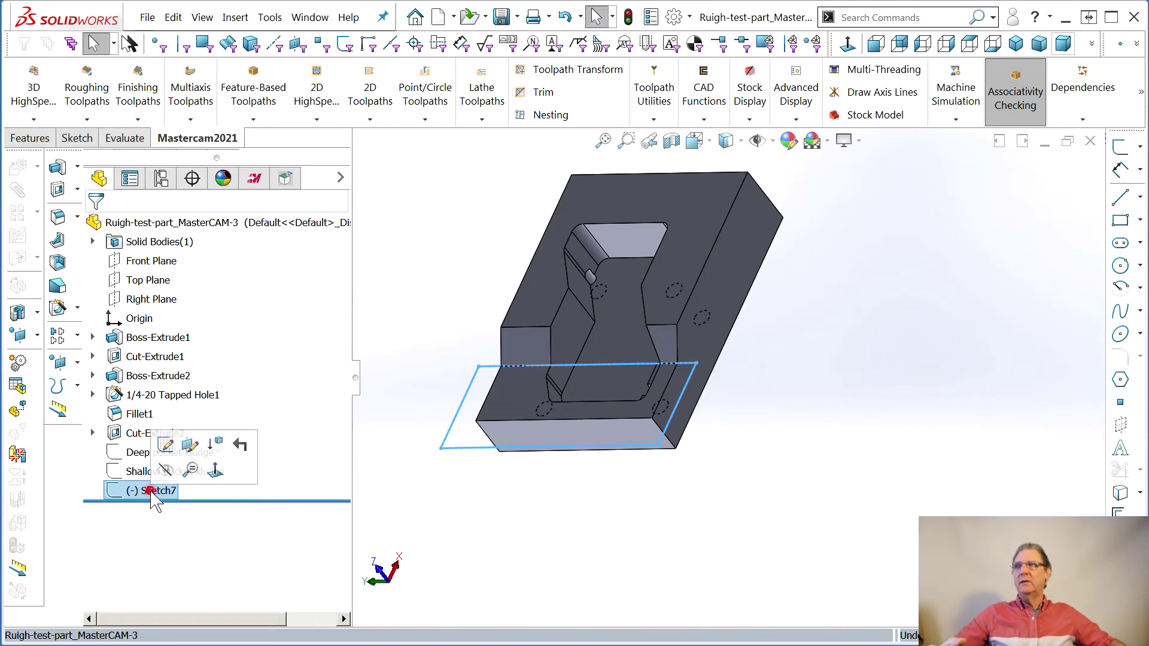
pyautogui.click(155, 490)
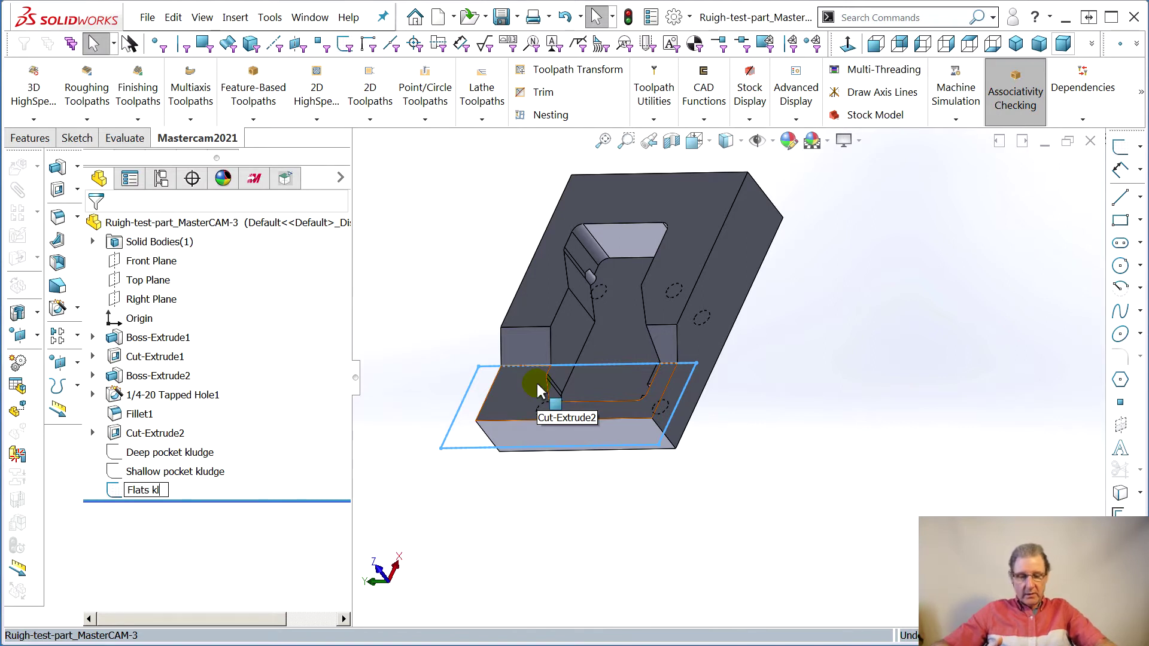
pyautogui.press('Return')
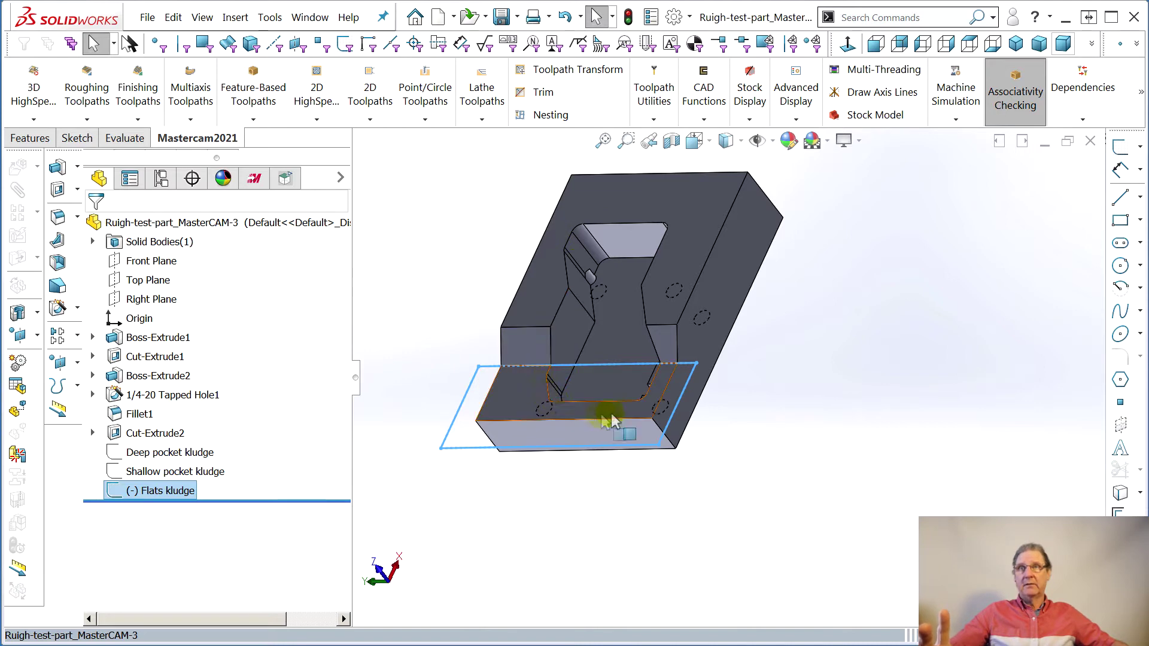
# Highlight the Shallow pocket kludge sketch for comparison, and hide the Flats kludge sketch
pyautogui.click(174, 472)
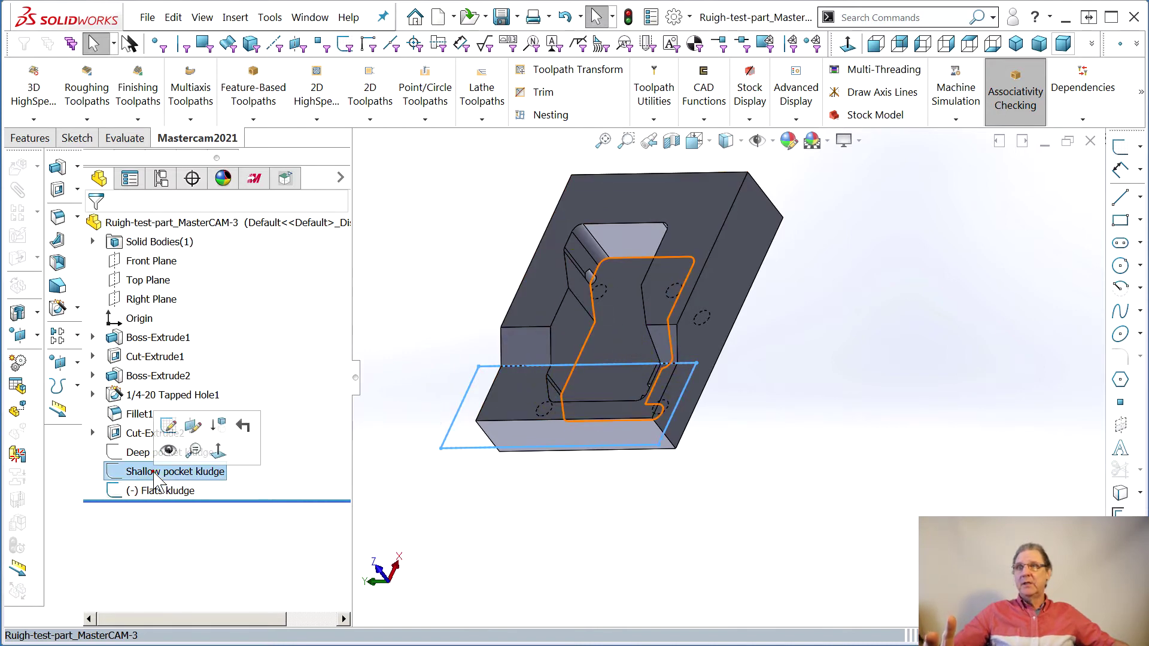
pyautogui.moveTo(480, 476)
pyautogui.mouseDown(button='middle')
pyautogui.moveTo(588, 534)
pyautogui.moveTo(630, 216)
pyautogui.mouseUp(button='middle')
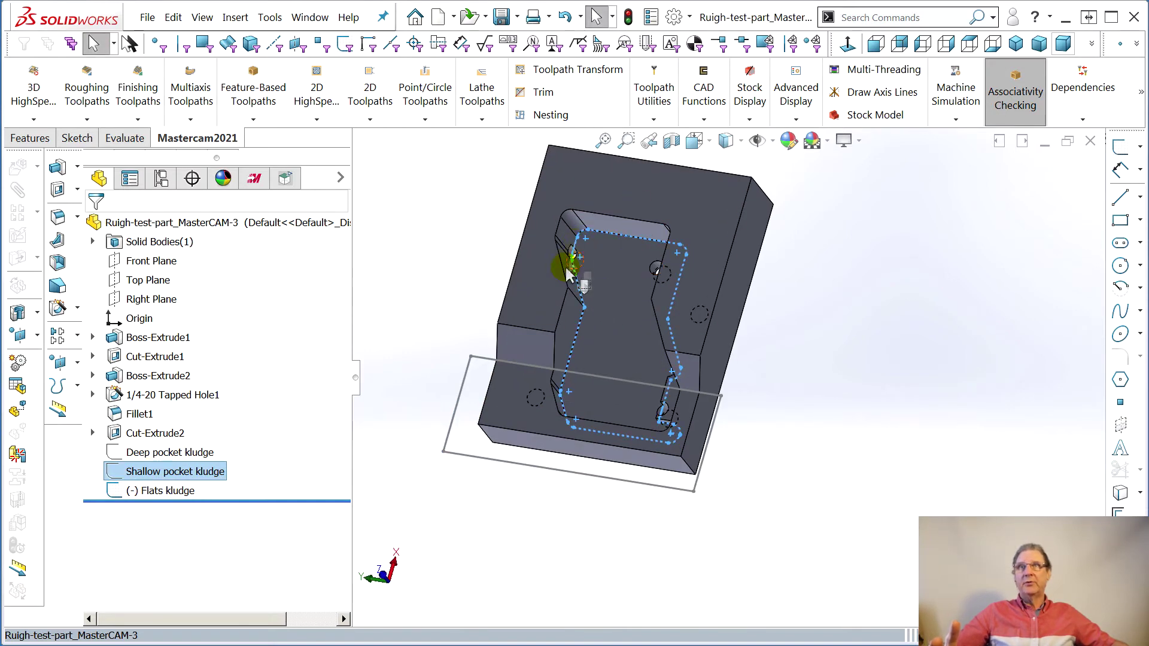
pyautogui.moveTo(500, 405); pyautogui.dragTo(559, 430, button='middle')
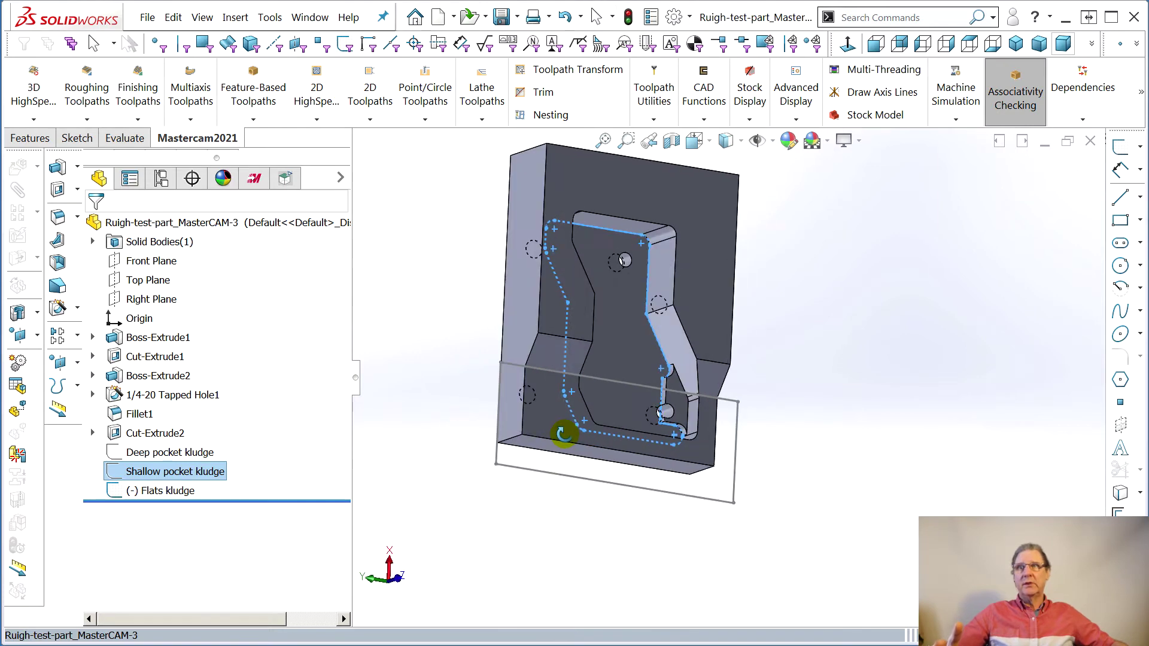
pyautogui.click(130, 491)
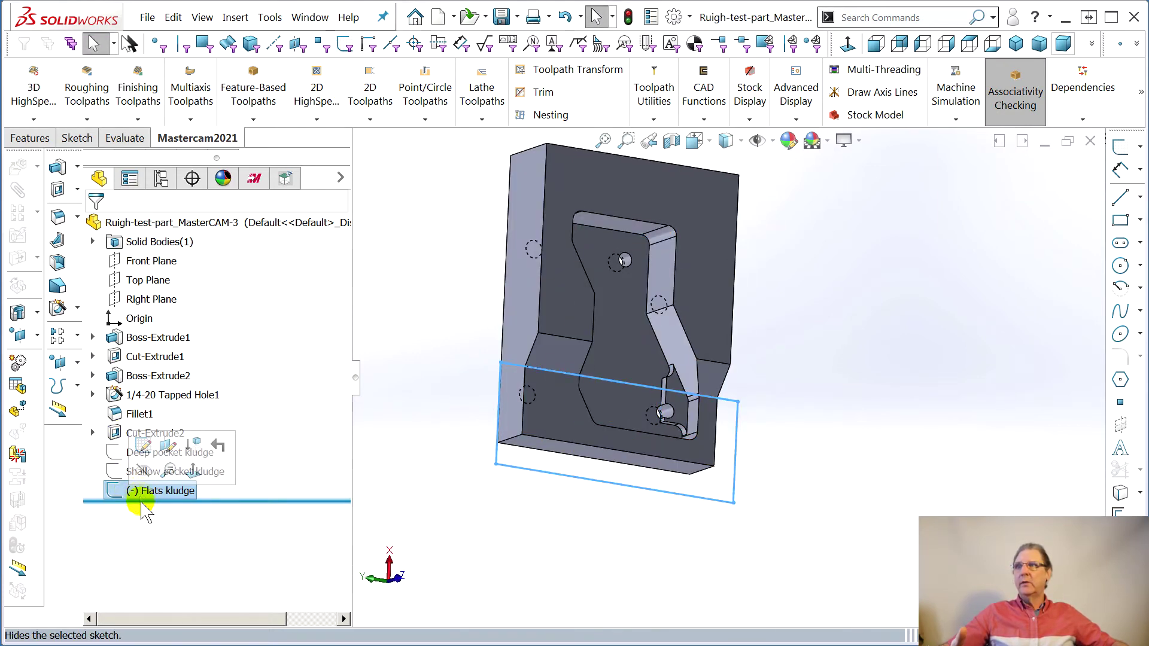
pyautogui.click(142, 471)
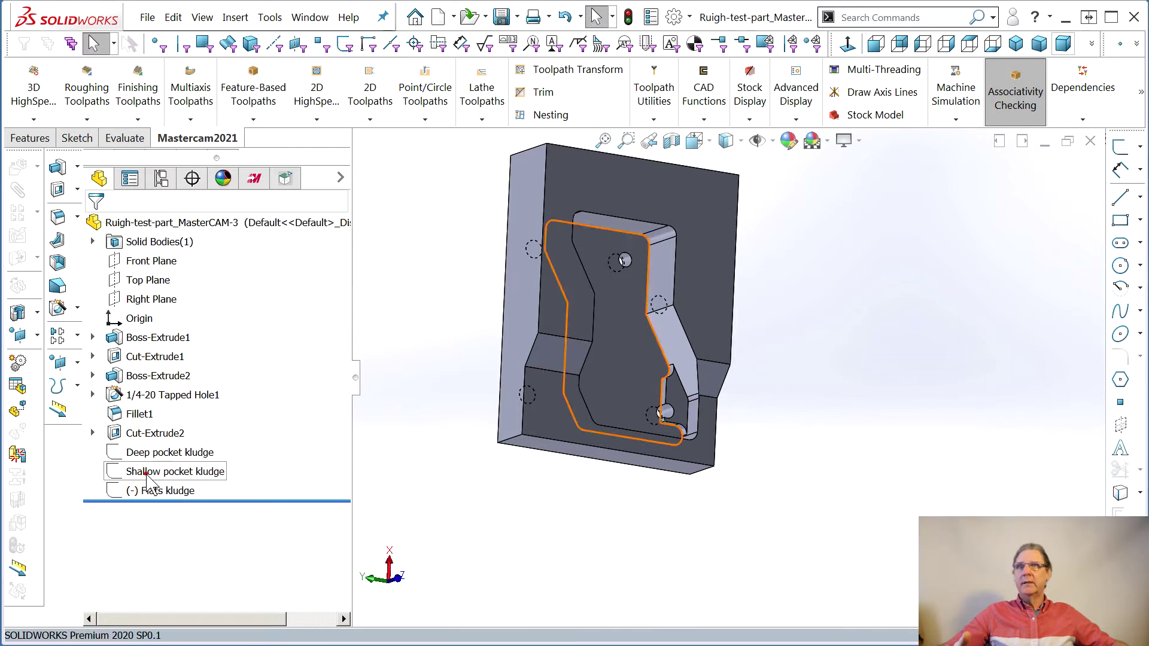
pyautogui.moveTo(521, 536); pyautogui.dragTo(513, 418, button='middle')
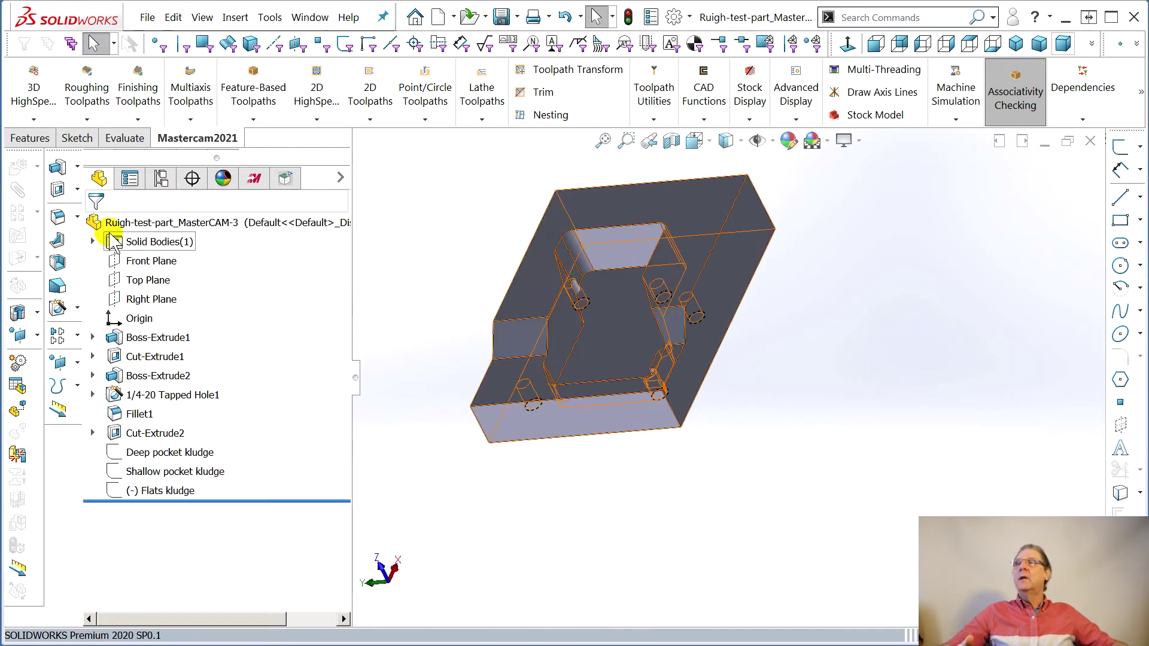
# Bring up the Mastercam toolpath operations and save the part
pyautogui.click(254, 179)
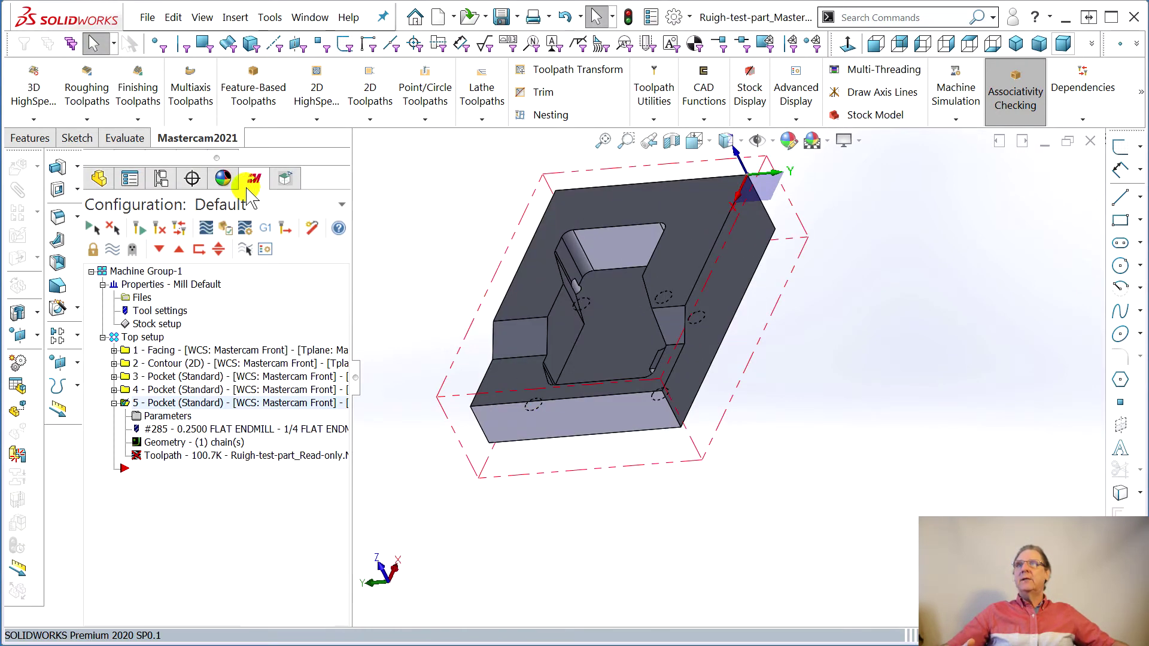
pyautogui.click(150, 17)
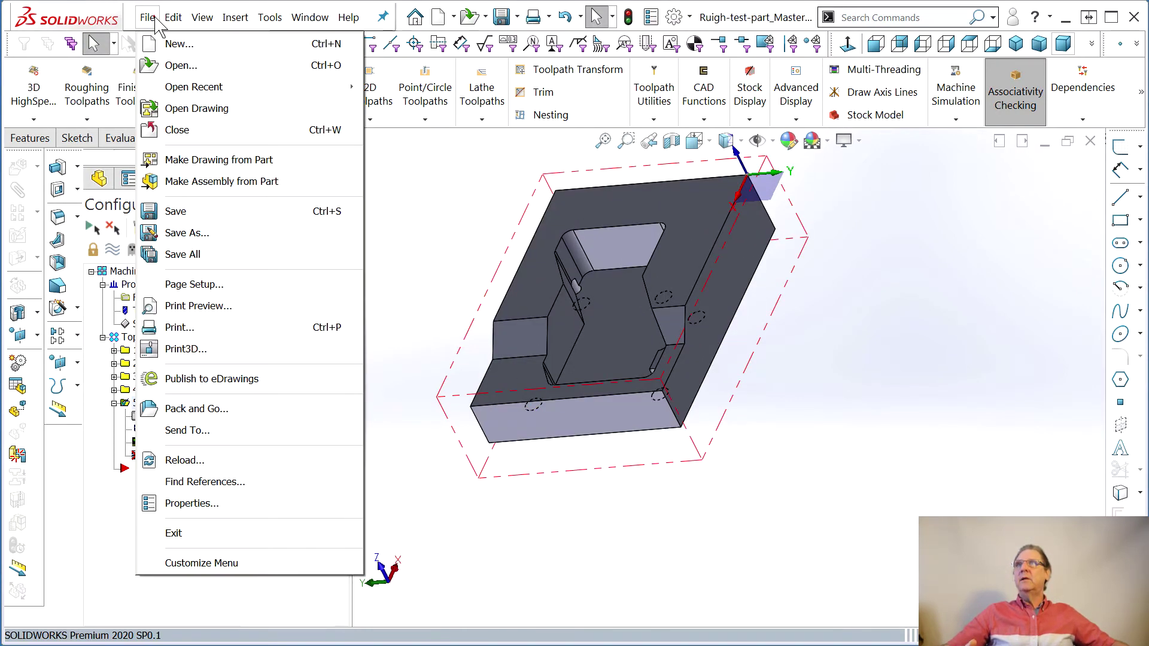
pyautogui.click(180, 211)
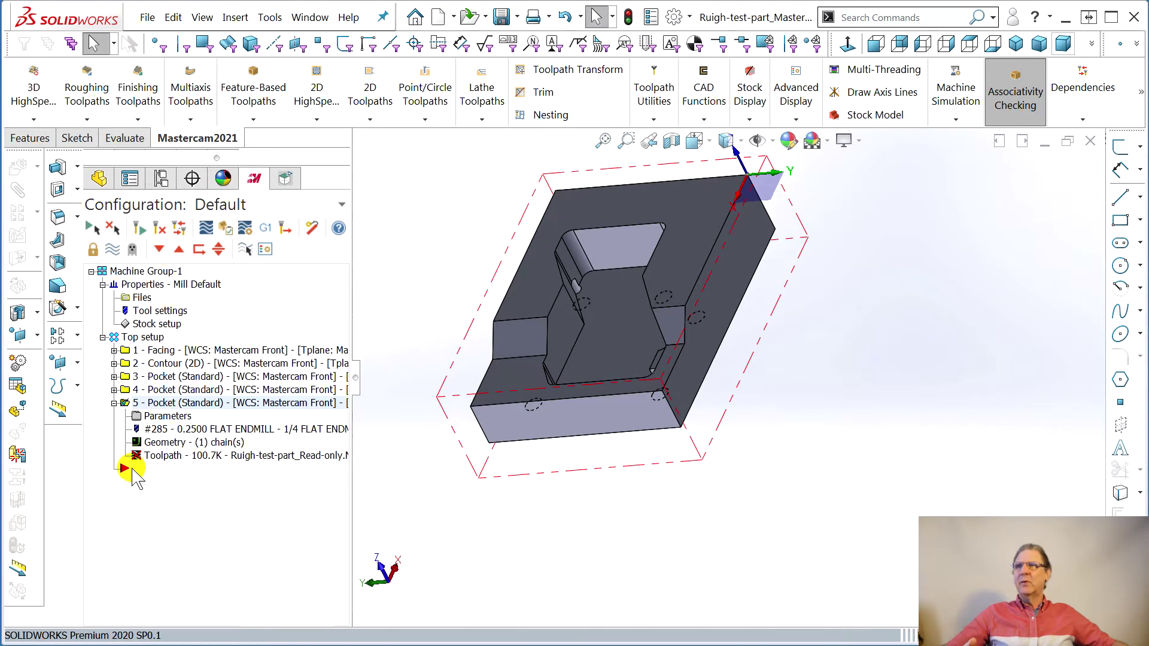
# Replace the face chained in operation 5, Pocket (Standard), with the Flats kludge sketch and accept the chain
pyautogui.moveTo(441, 508)
pyautogui.mouseDown(button='middle')
pyautogui.moveTo(385, 496)
pyautogui.moveTo(470, 541)
pyautogui.moveTo(426, 541)
pyautogui.moveTo(418, 511)
pyautogui.mouseUp(button='middle')
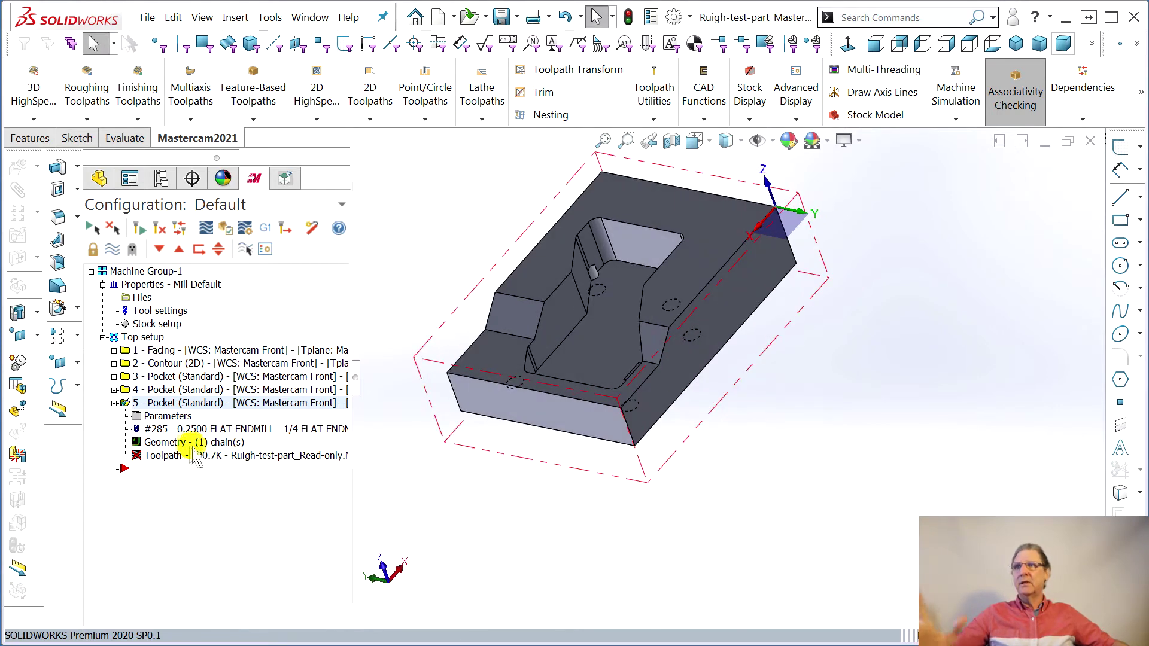
pyautogui.click(161, 443)
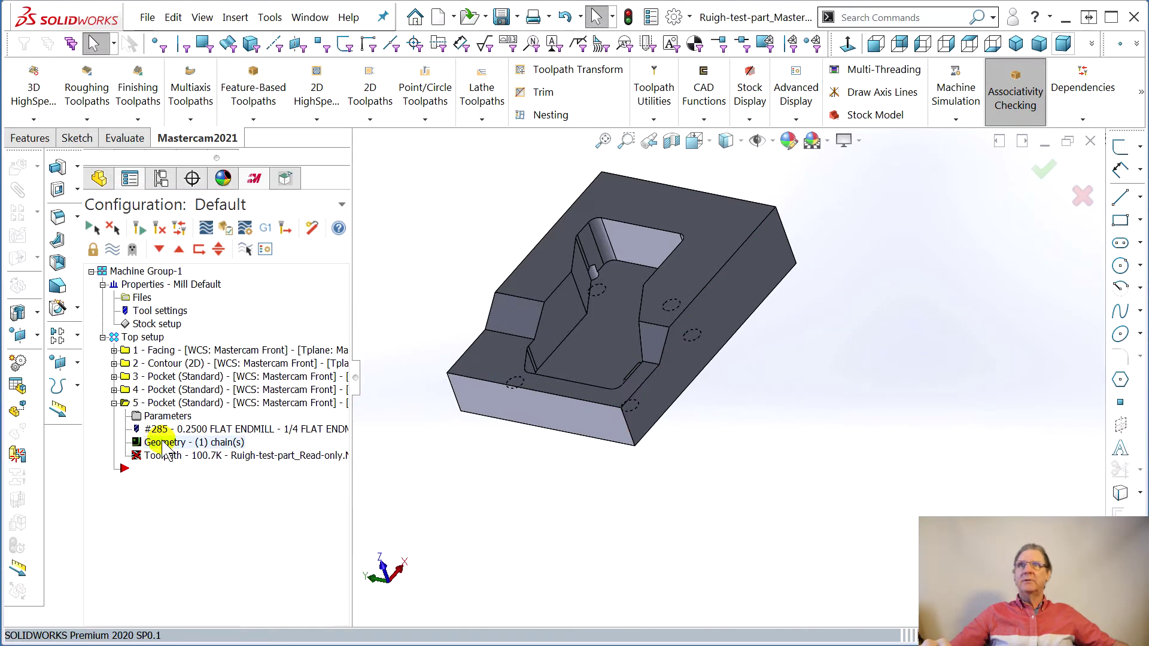
pyautogui.click(122, 256)
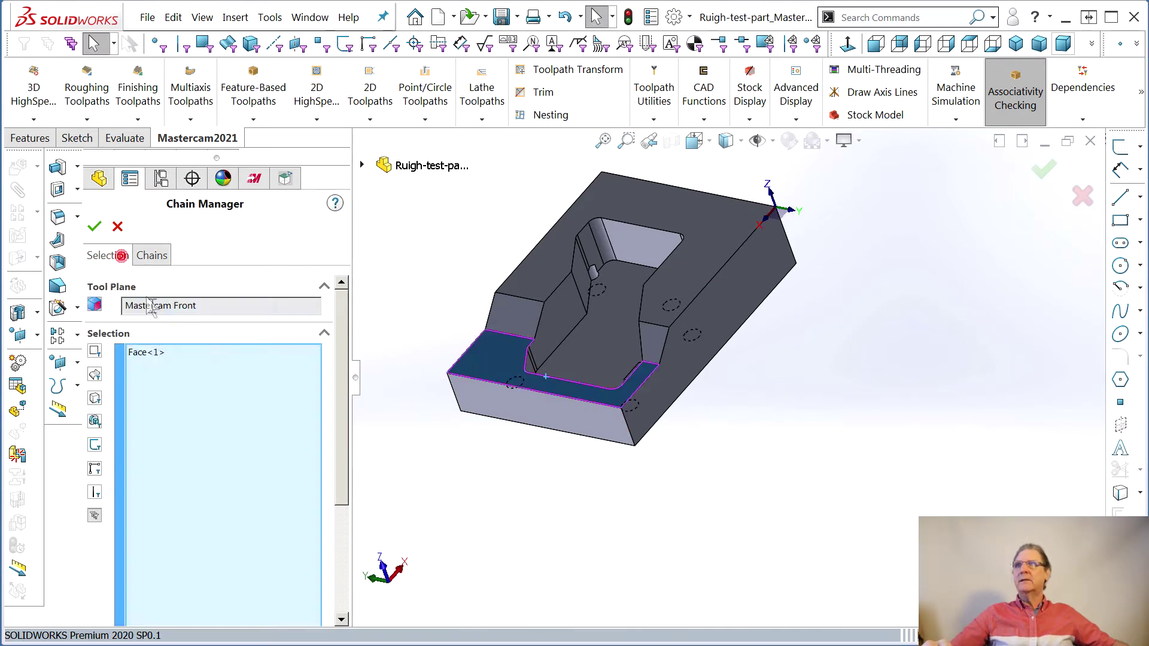
pyautogui.click(147, 354)
pyautogui.rightClick(148, 352)
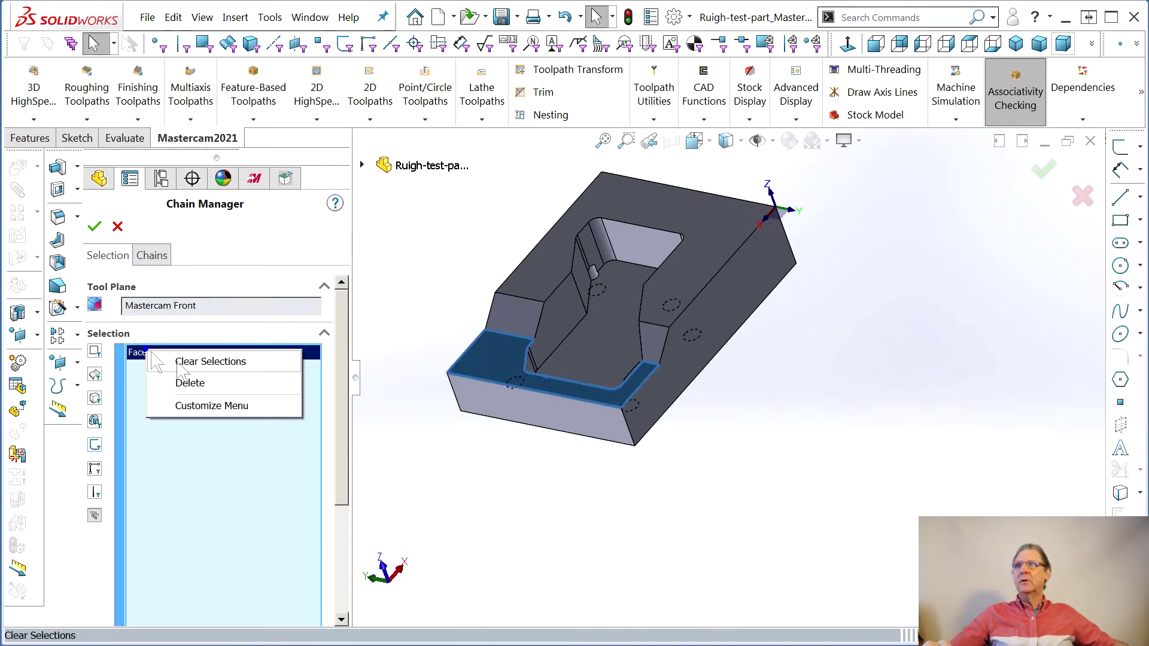
pyautogui.click(213, 364)
pyautogui.click(362, 166)
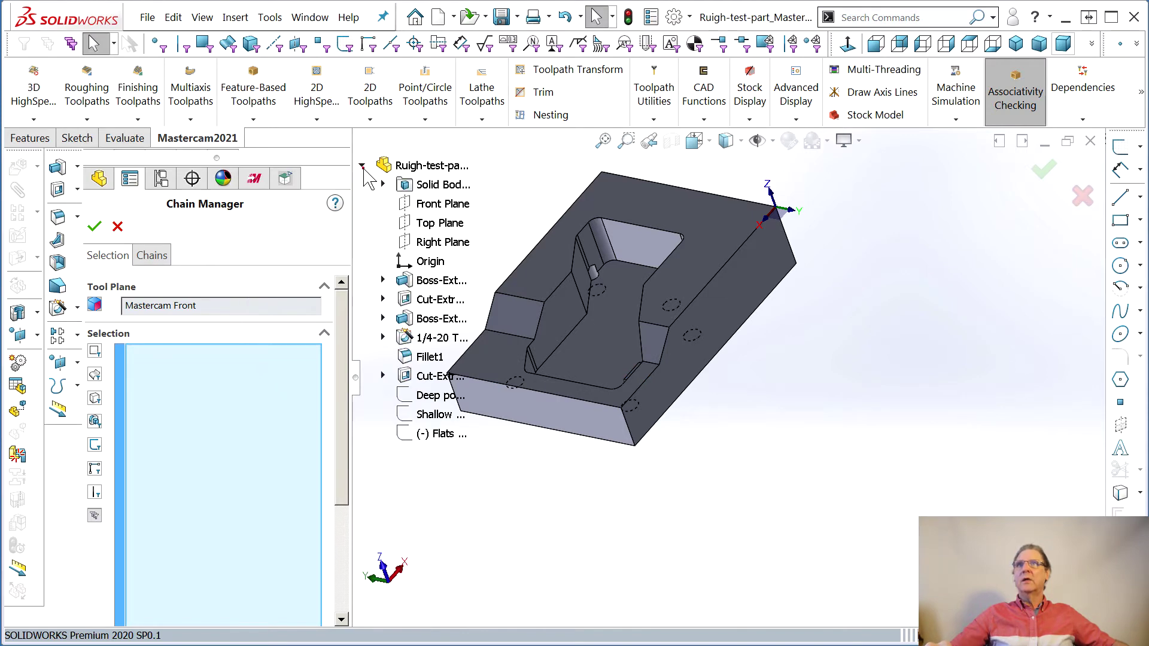
pyautogui.click(432, 433)
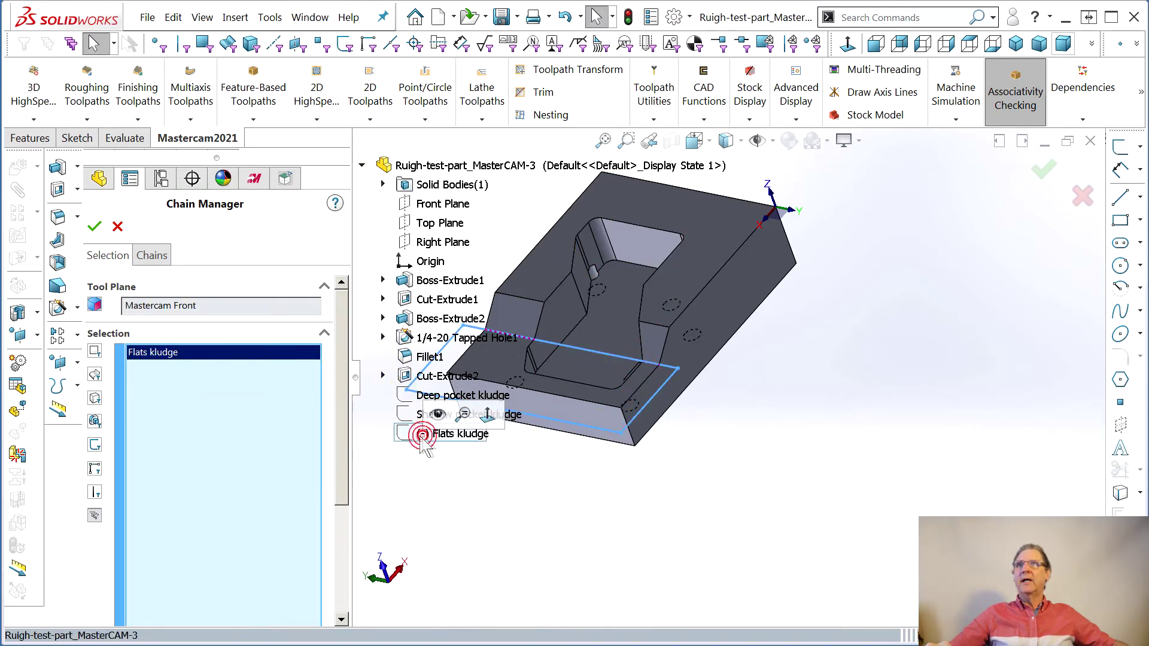
pyautogui.click(95, 227)
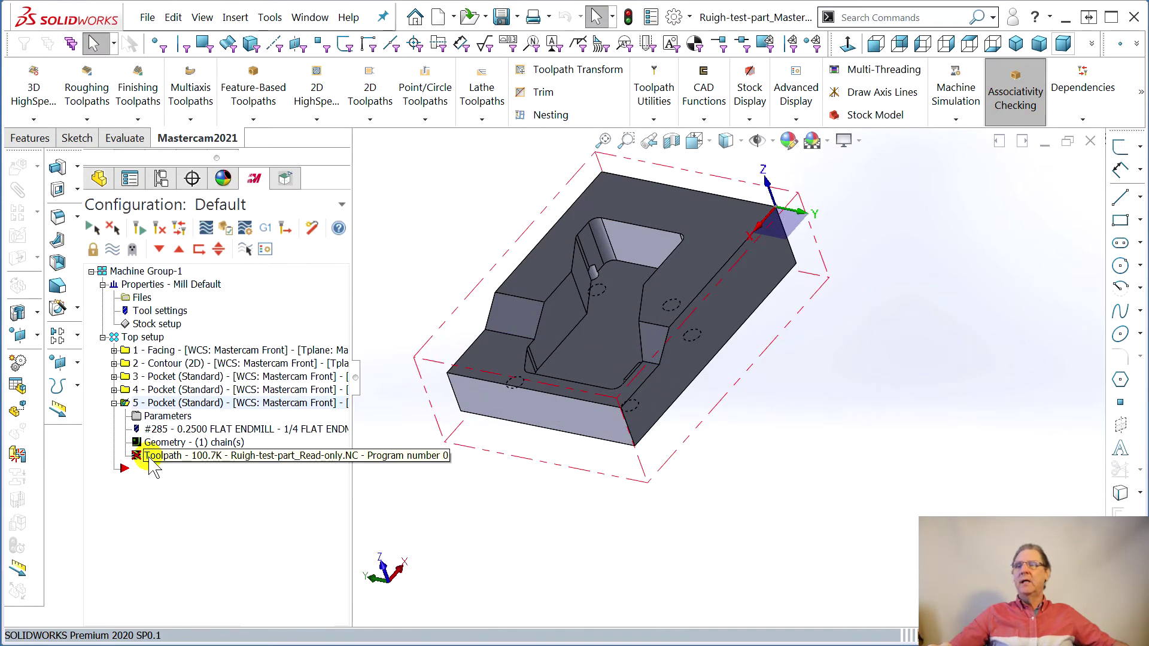
# Regenerate and backplot the toolpath of operation 5, accept it, and examine its passes around the lower front step
pyautogui.click(150, 459)
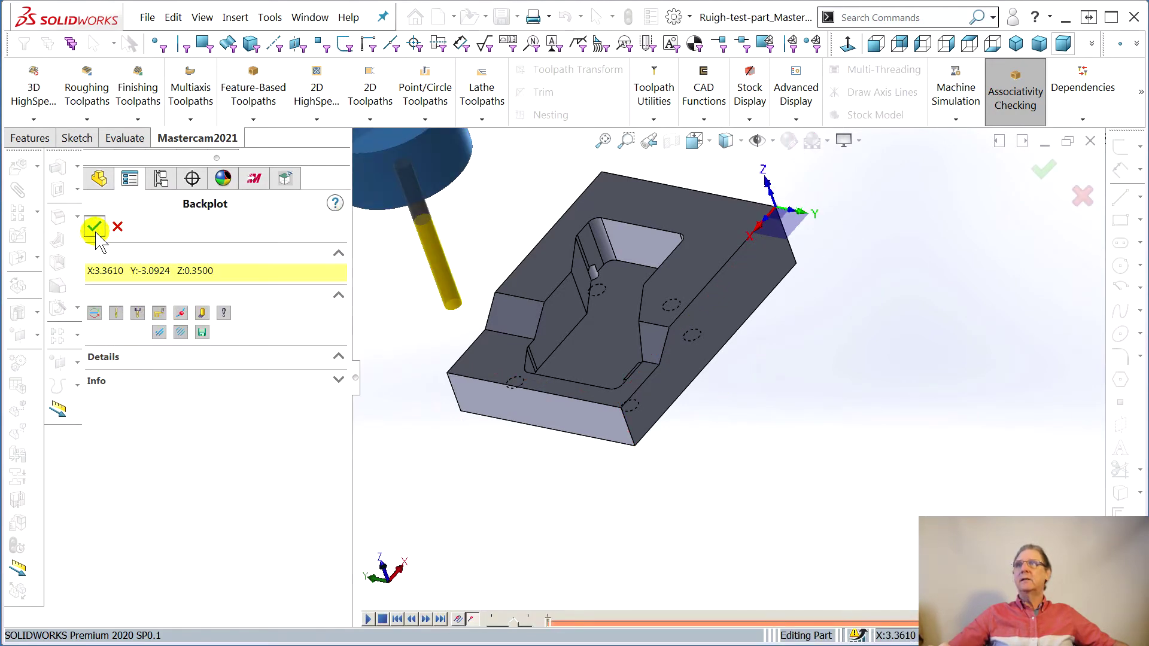
pyautogui.click(94, 227)
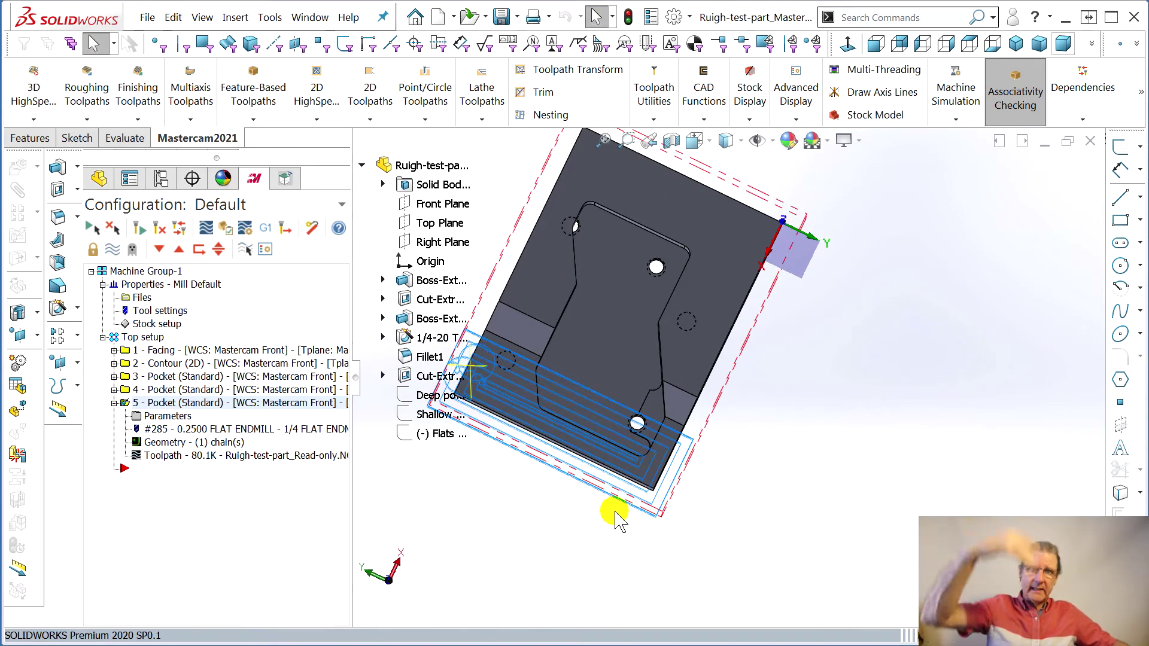
pyautogui.moveTo(567, 414)
pyautogui.mouseDown(button='middle')
pyautogui.moveTo(546, 431)
pyautogui.moveTo(545, 413)
pyautogui.mouseUp(button='middle')
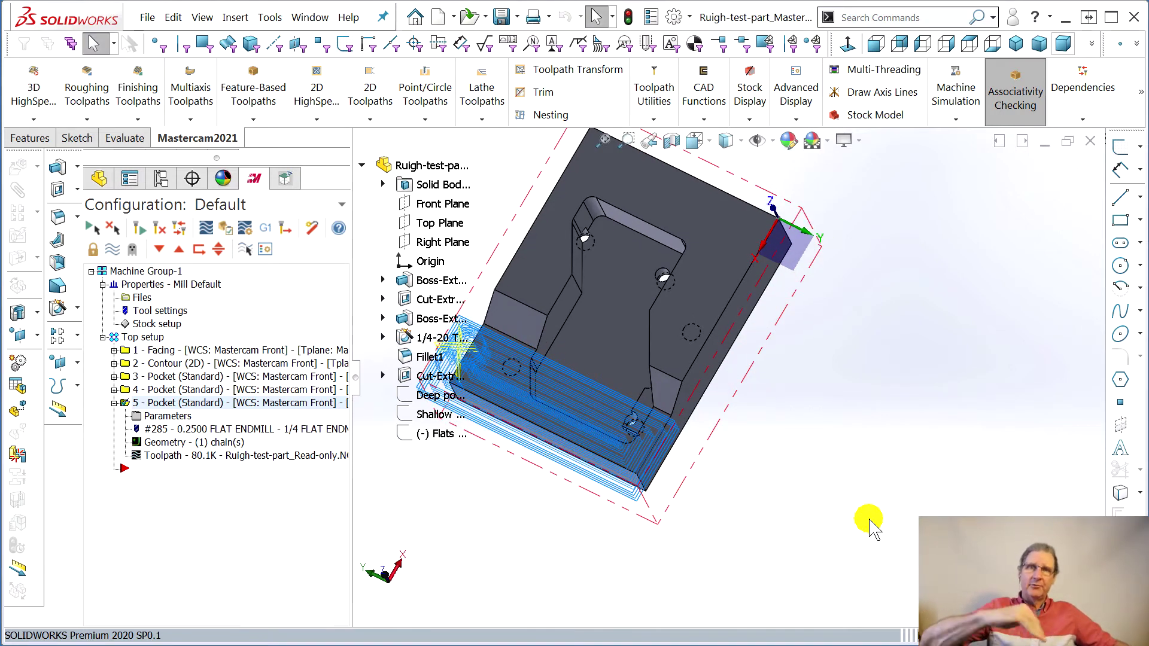
pyautogui.moveTo(871, 525); pyautogui.dragTo(807, 553, button='middle')
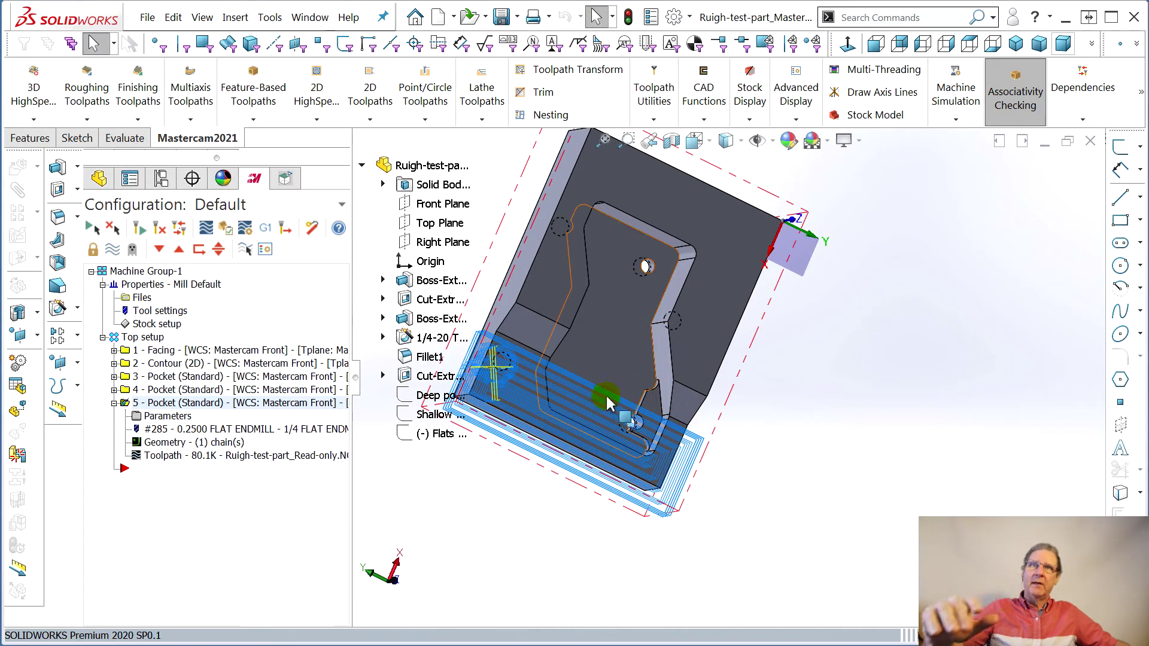
pyautogui.moveTo(593, 435)
pyautogui.mouseDown(button='middle')
pyautogui.moveTo(590, 385)
pyautogui.moveTo(672, 389)
pyautogui.moveTo(593, 427)
pyautogui.mouseUp(button='middle')
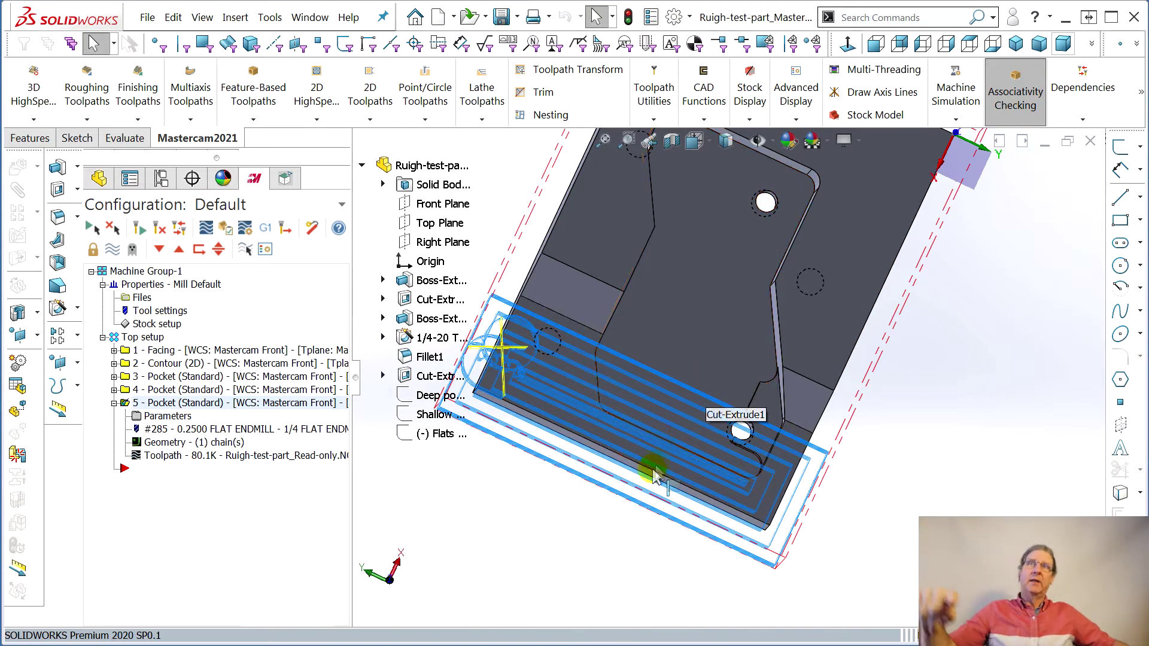
pyautogui.moveTo(662, 462); pyautogui.dragTo(598, 358, button='middle')
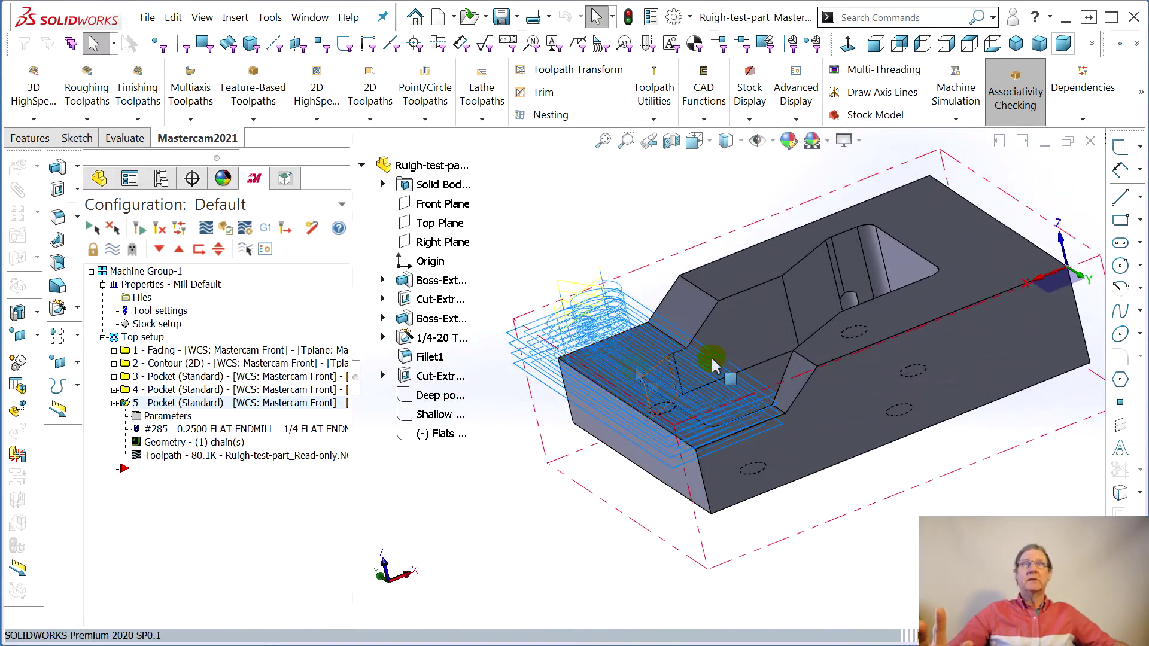
# Select all operations under Top setup and open them in Machine Simulation
pyautogui.click(147, 18)
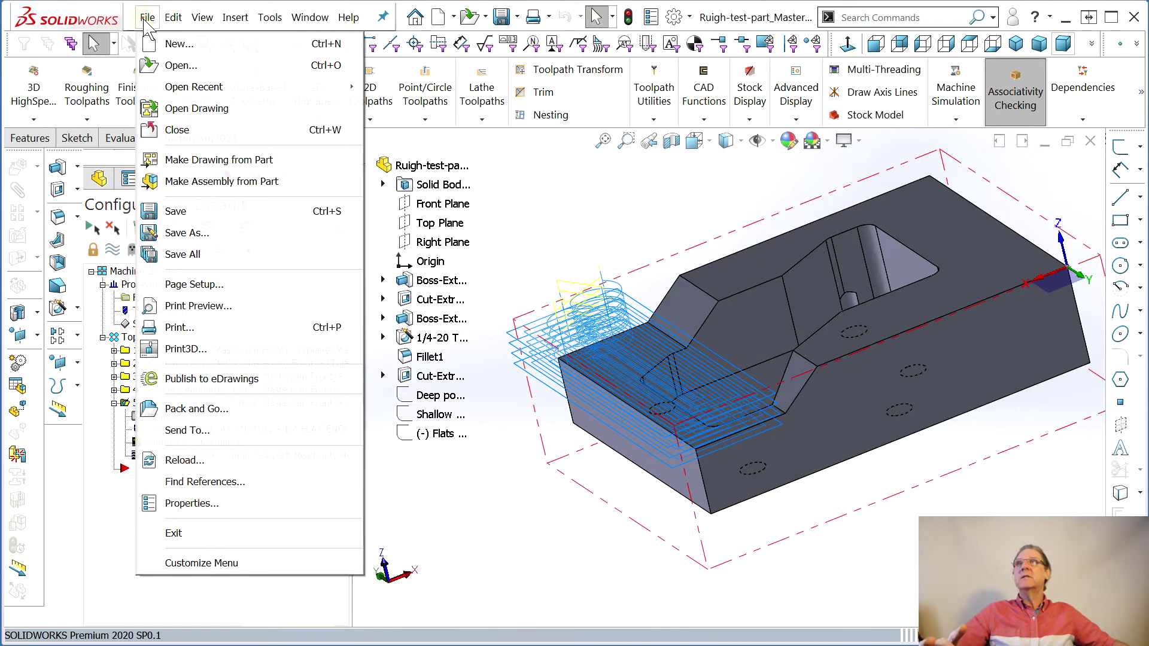
pyautogui.click(1140, 242)
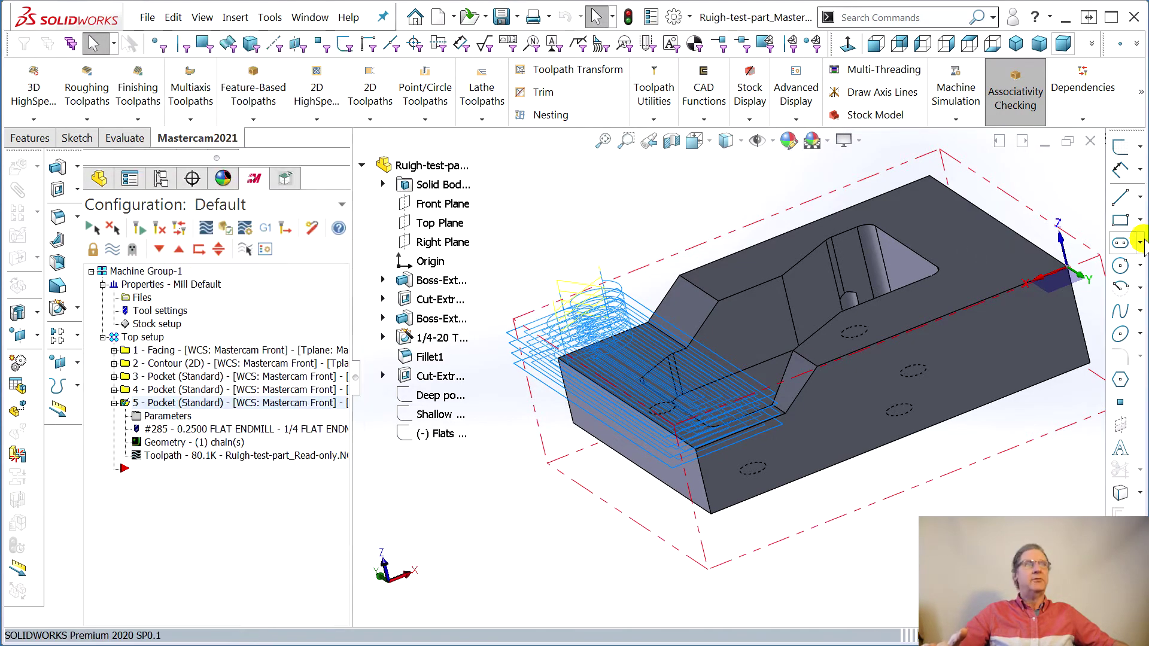
pyautogui.click(1013, 108)
pyautogui.click(956, 99)
pyautogui.click(956, 99)
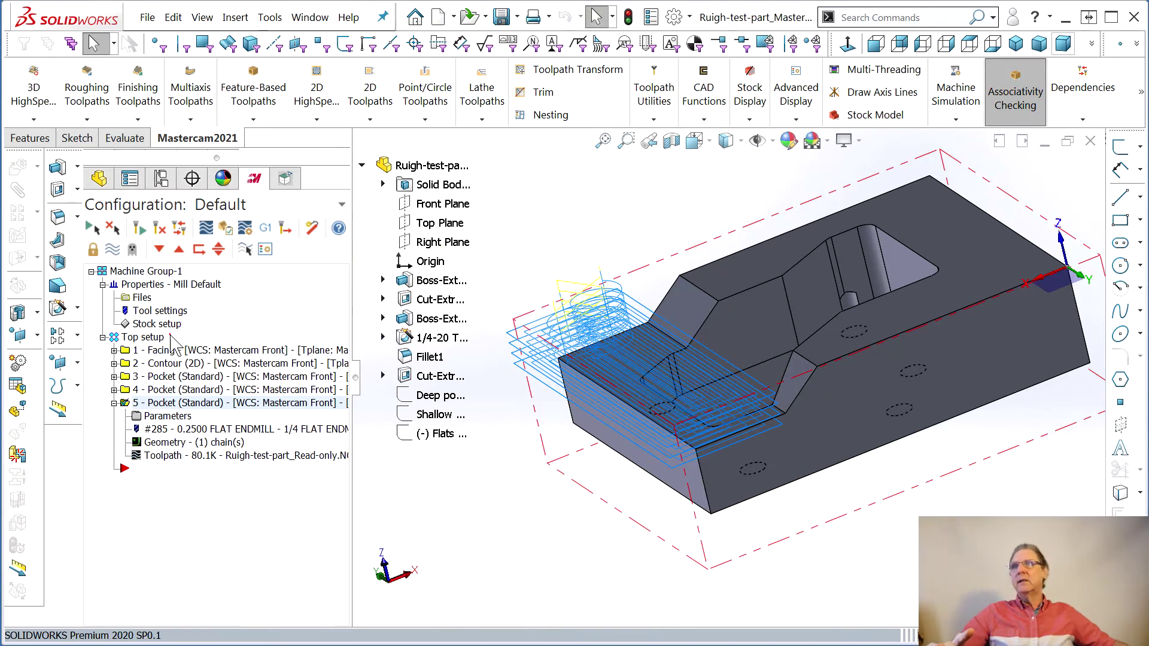
pyautogui.click(130, 339)
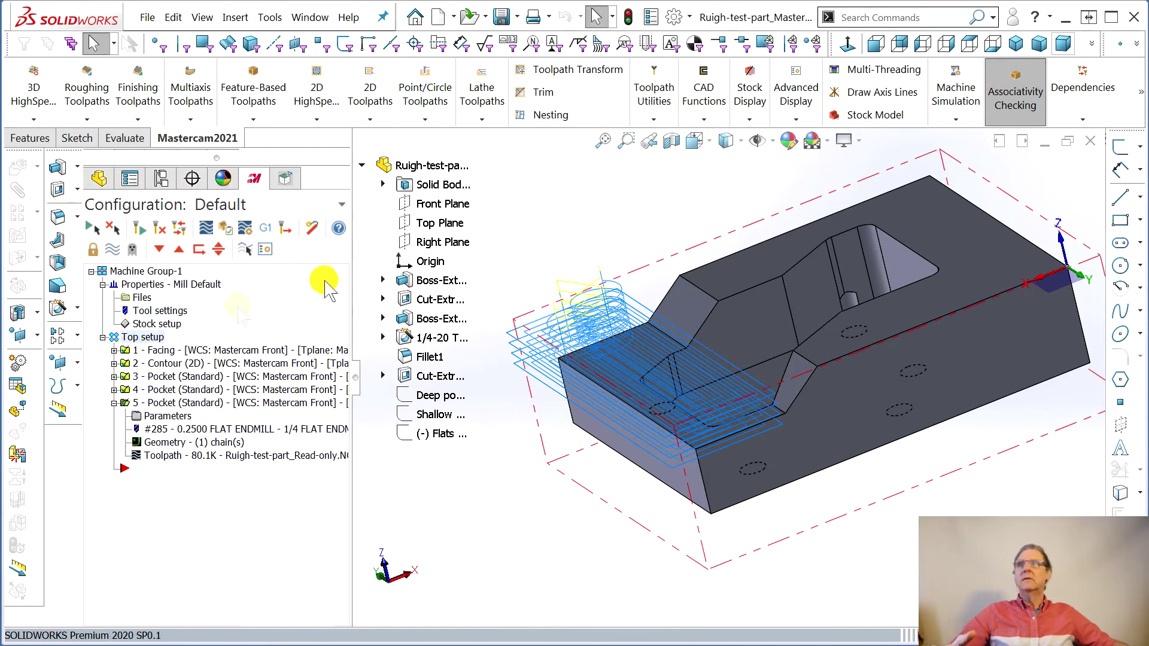
pyautogui.click(954, 91)
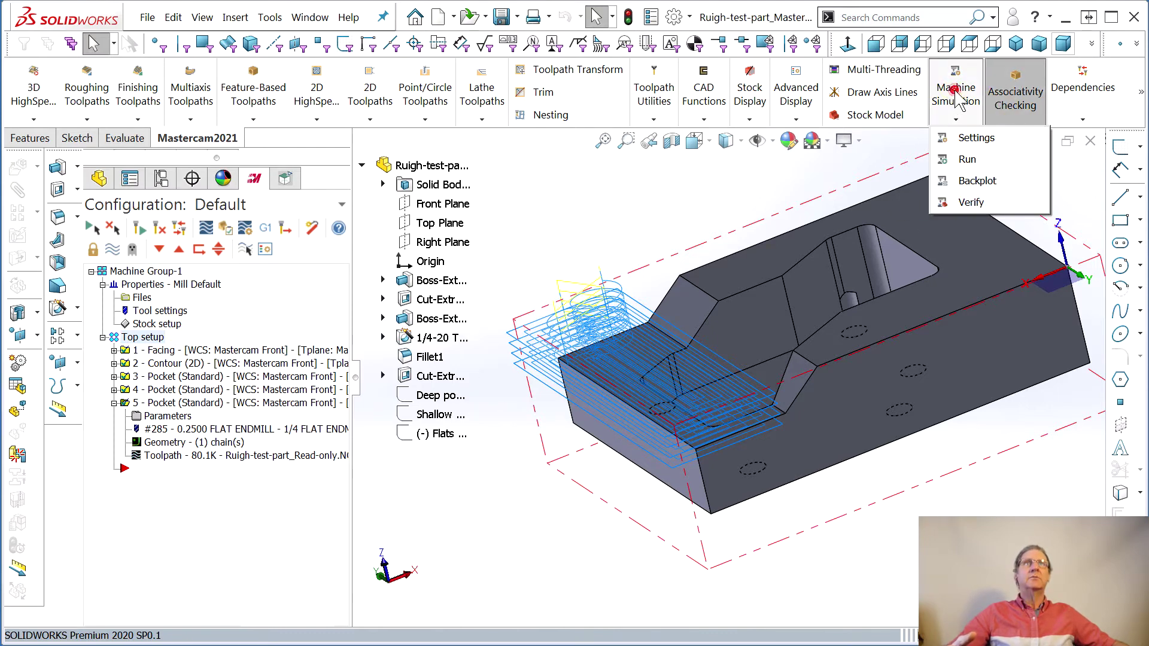
pyautogui.click(961, 160)
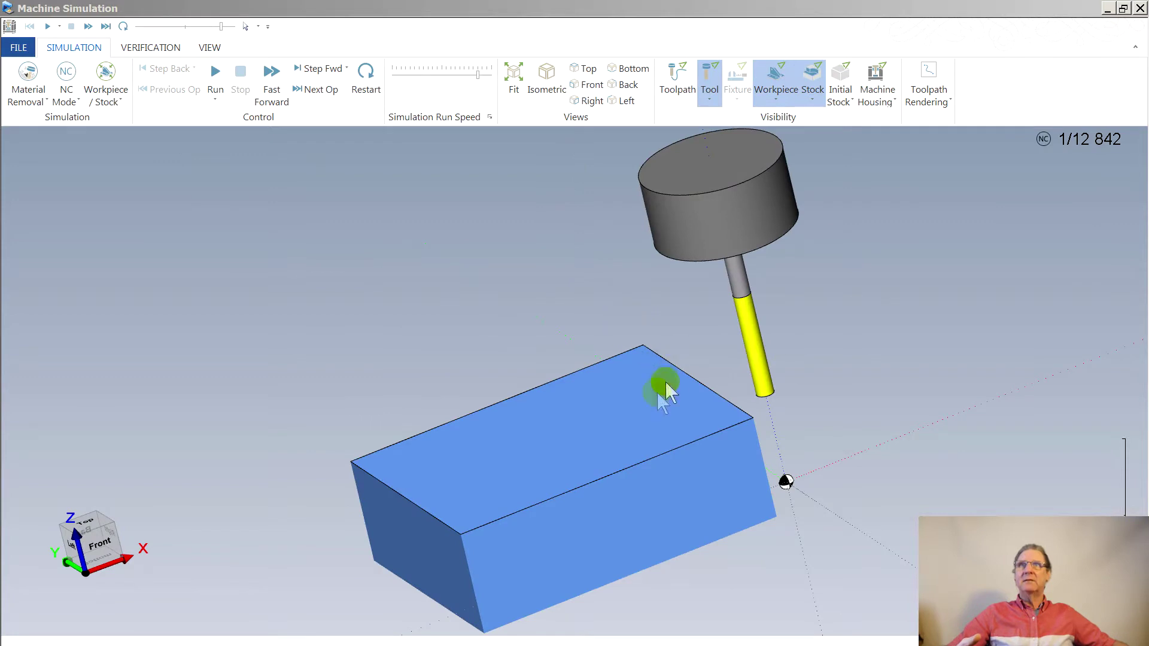
# Lower the simulation run speed slightly, run the full machining sequence, and watch it from the lower step's end
pyautogui.click(461, 75)
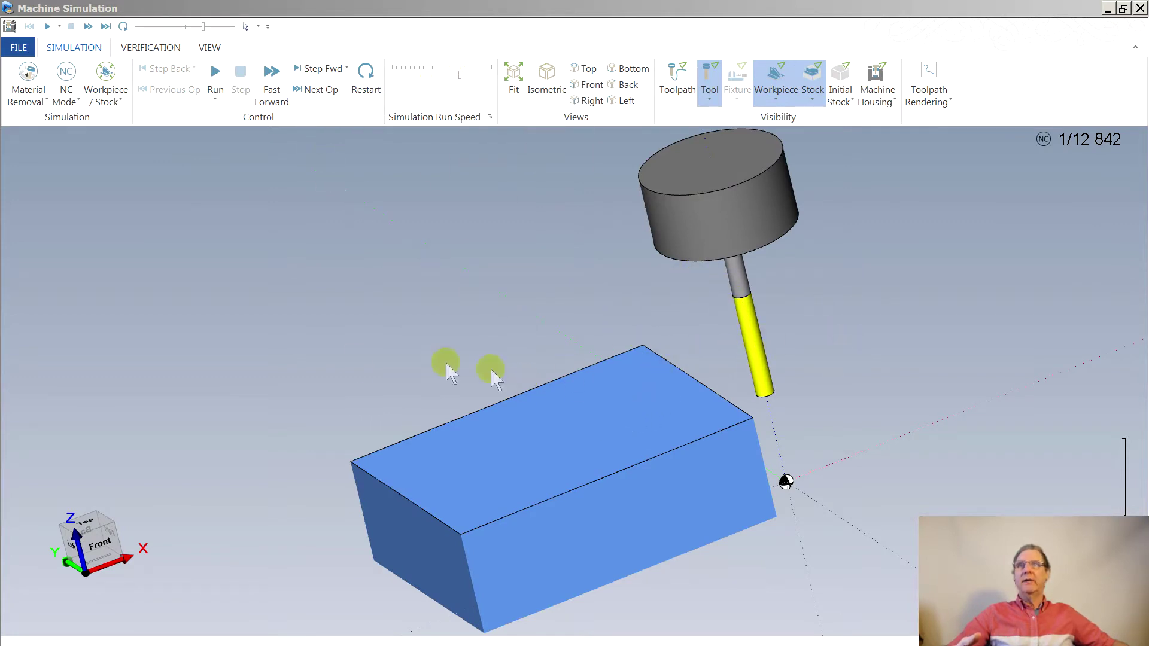
pyautogui.click(216, 75)
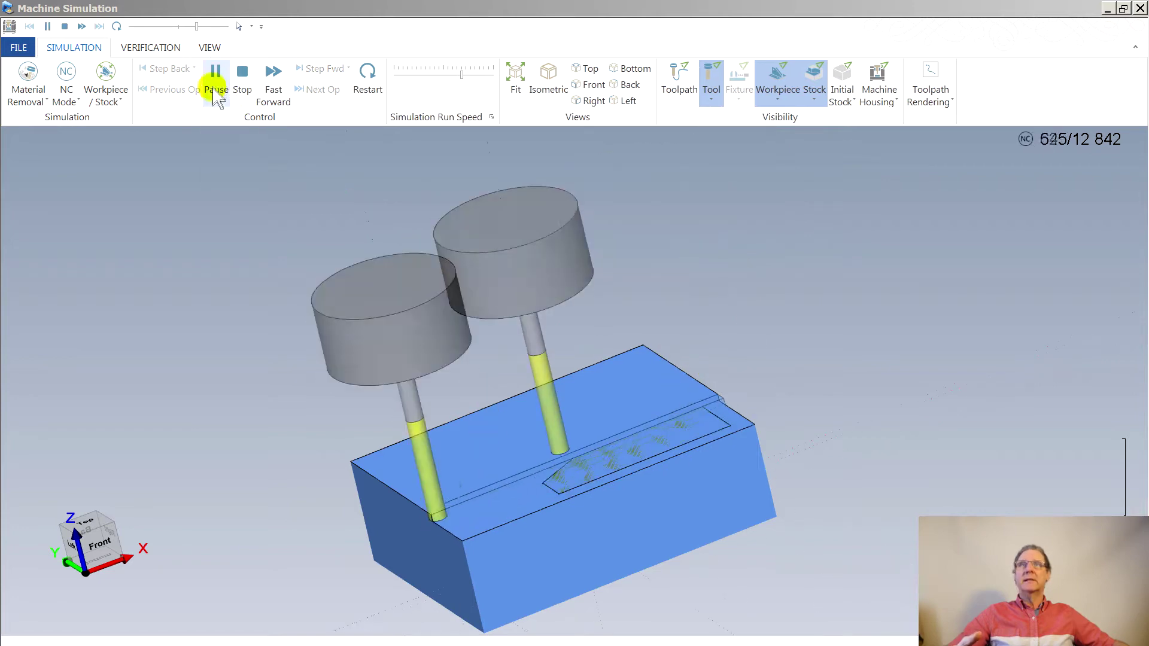
pyautogui.moveTo(251, 263); pyautogui.dragTo(462, 341, button='middle')
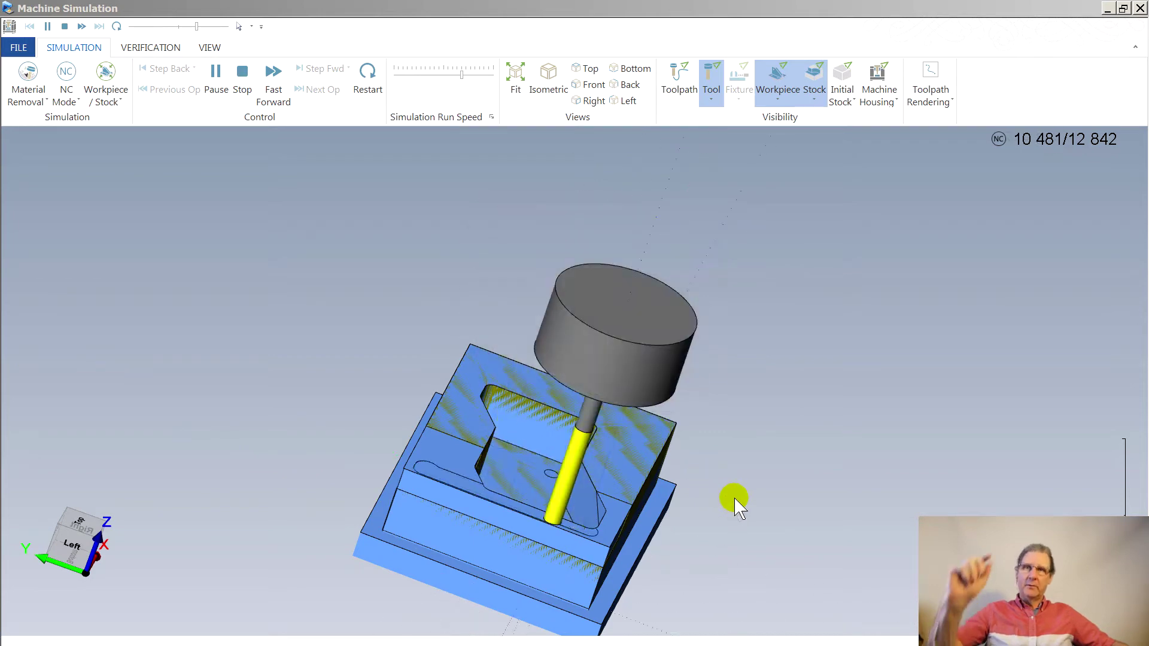
# Inspect the machined part from its front side, close the simulation, and collapse operation 5 in the operations tree
pyautogui.moveTo(713, 502); pyautogui.dragTo(544, 509, button='middle')
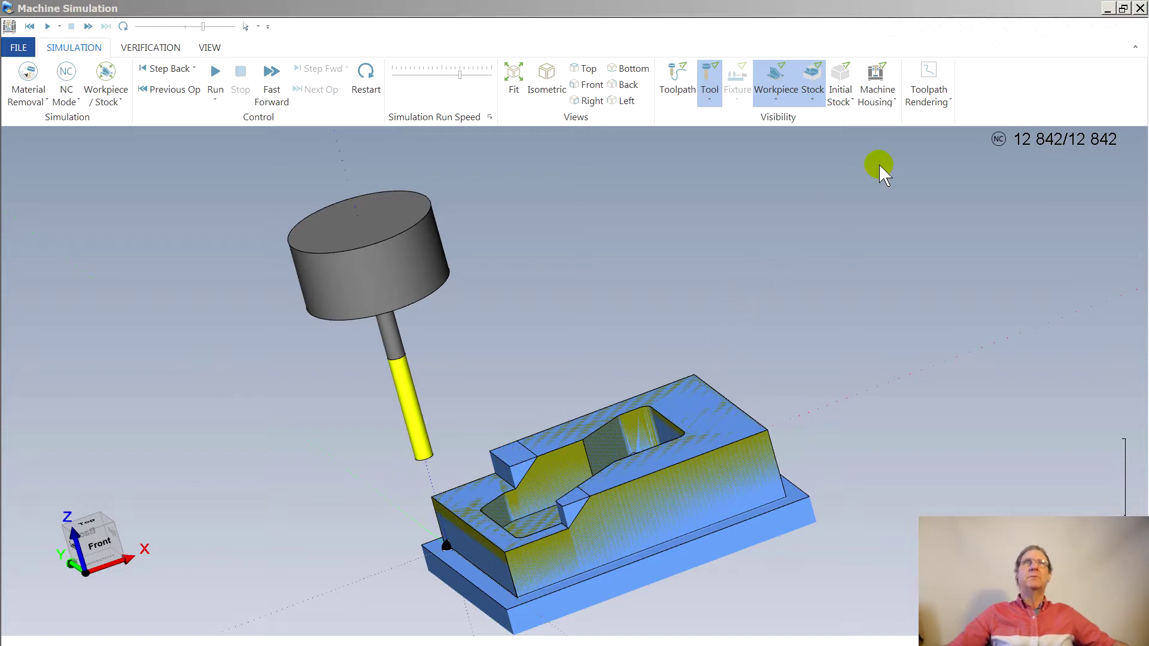
pyautogui.click(1140, 8)
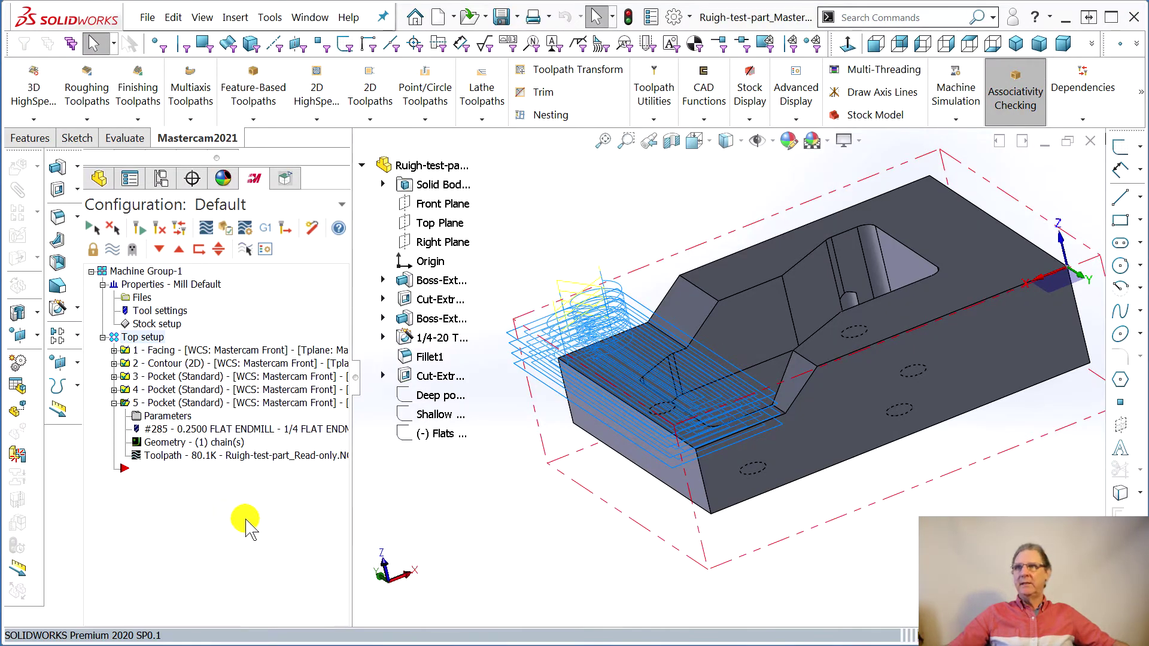
pyautogui.click(113, 402)
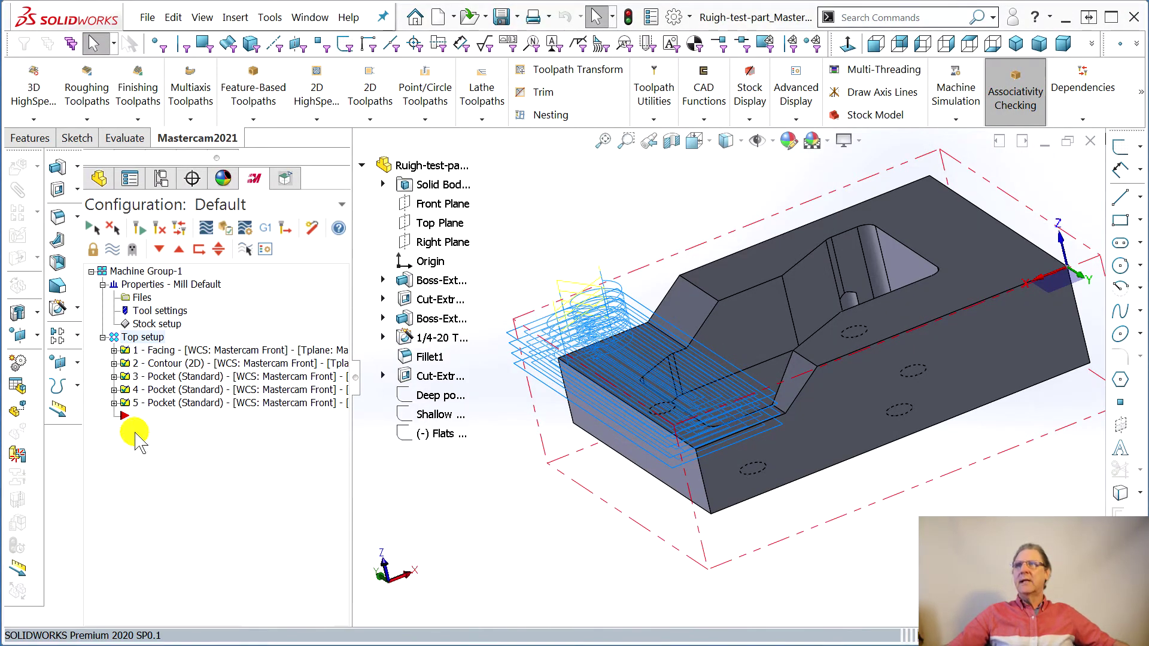
# Create a Surface Finish Parallel mill toolpath with the two sloped faces on either side of the pocket as machining surfaces
pyautogui.rightClick(149, 424)
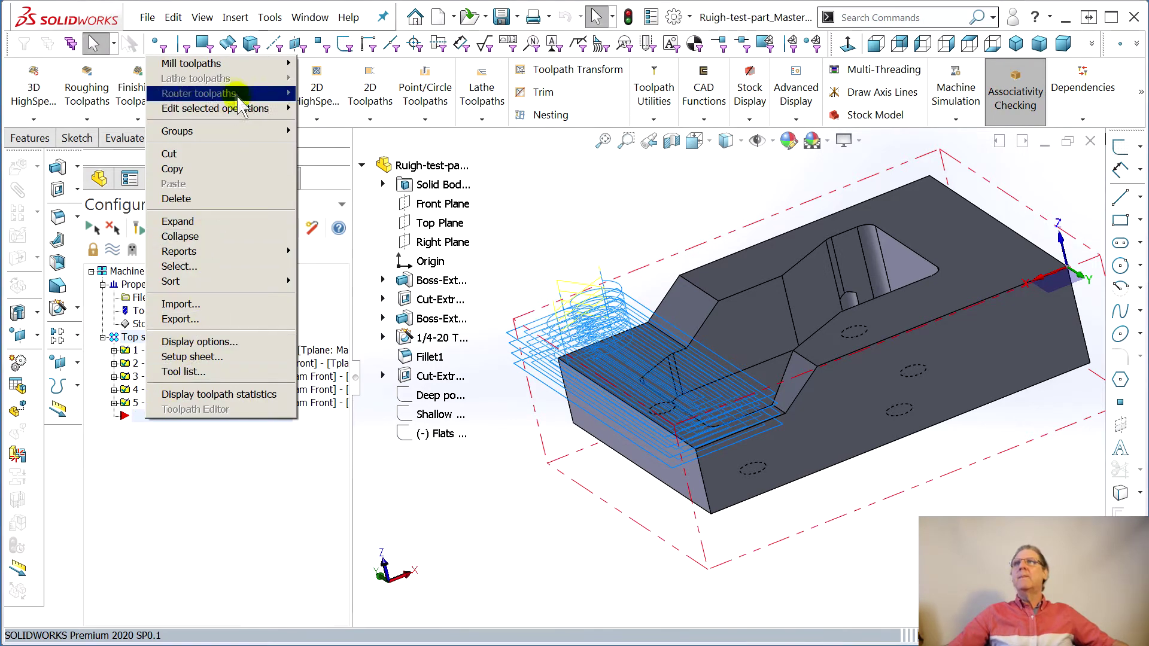
pyautogui.moveTo(209, 63)
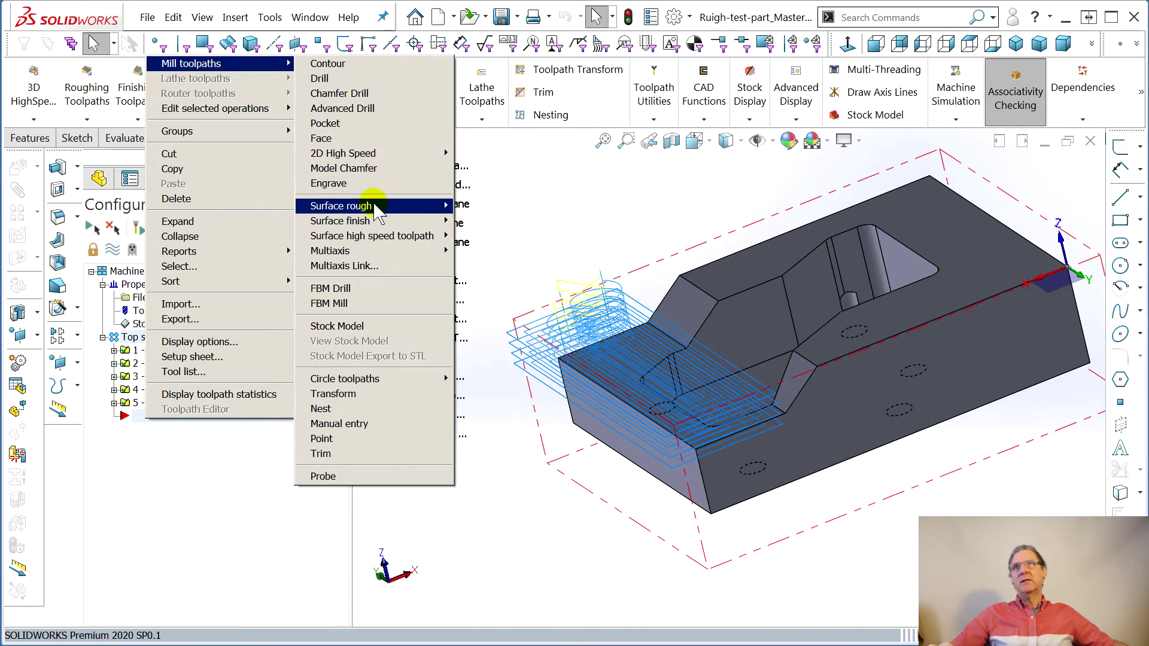
pyautogui.moveTo(375, 204)
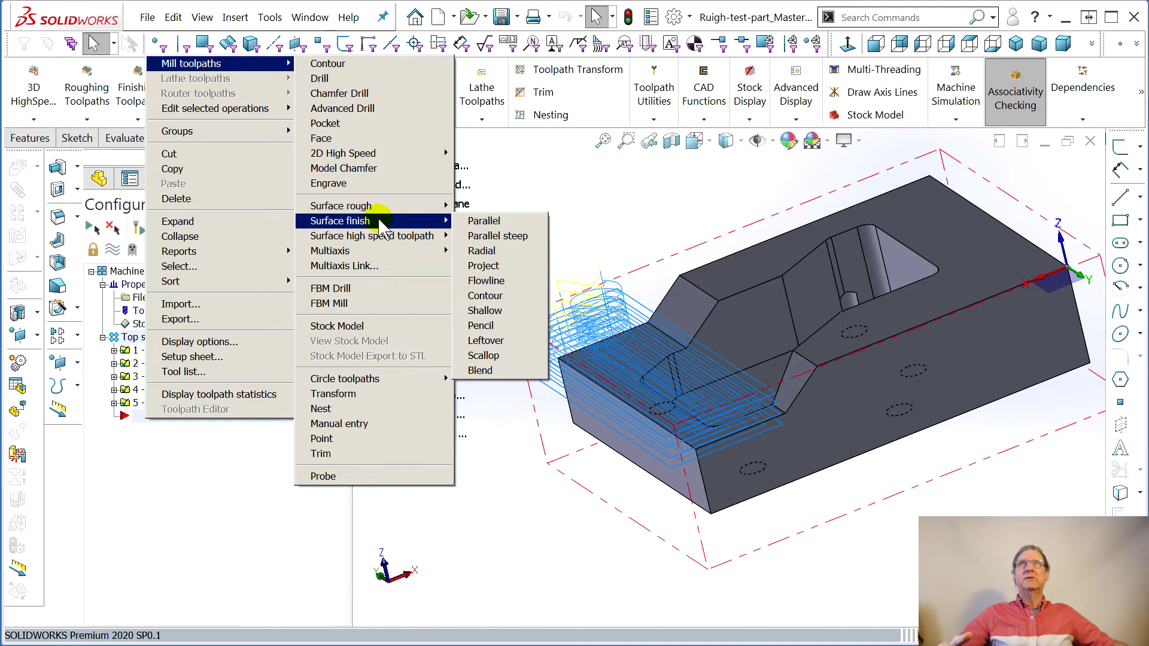
pyautogui.click(478, 225)
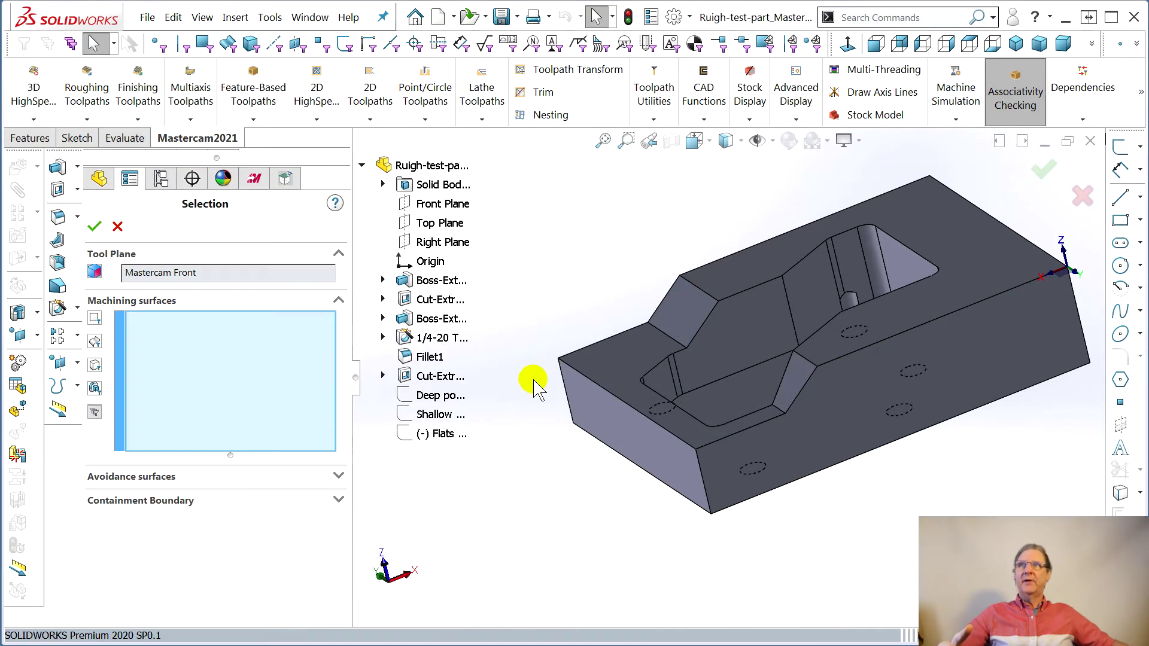
pyautogui.click(688, 317)
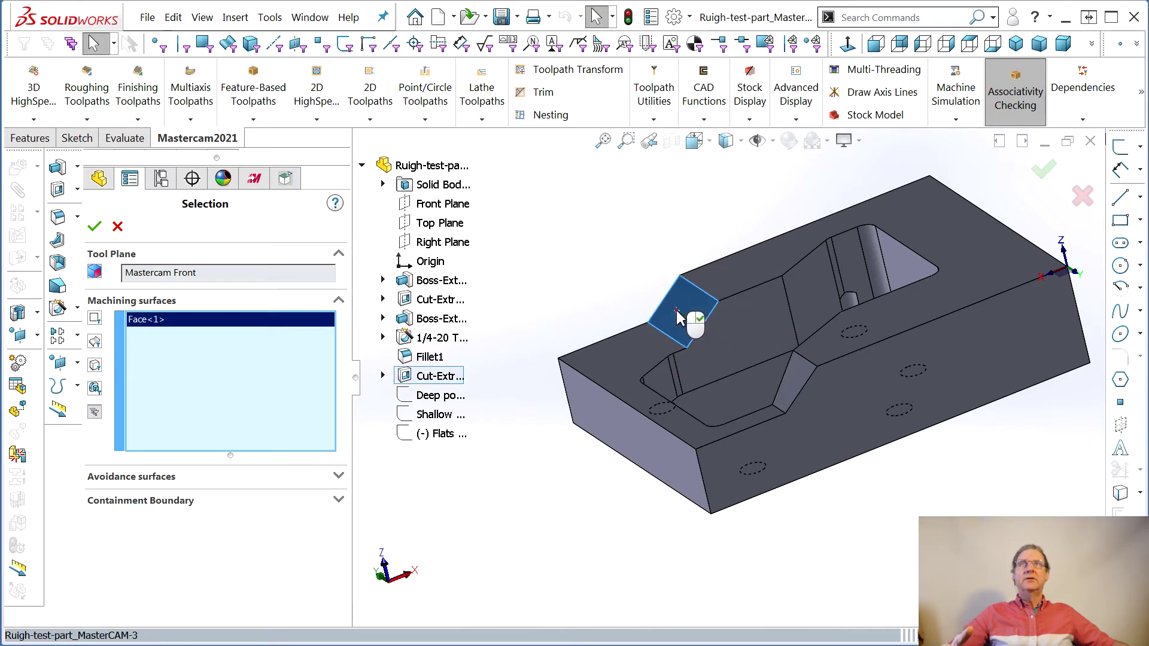
pyautogui.click(795, 386)
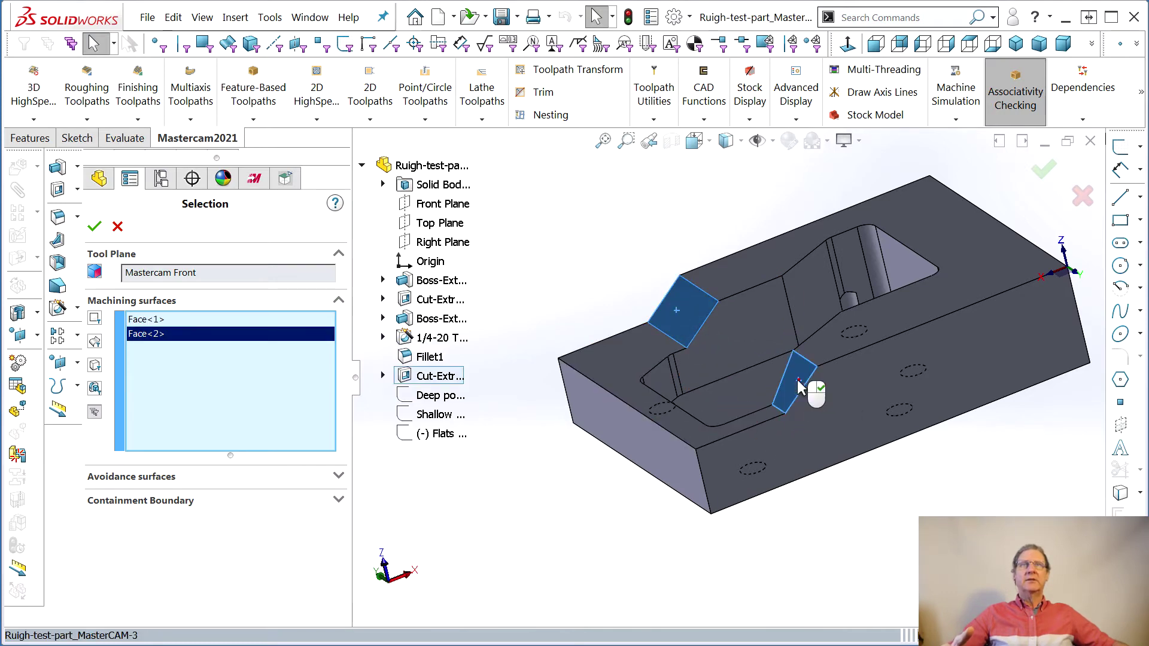
pyautogui.click(95, 227)
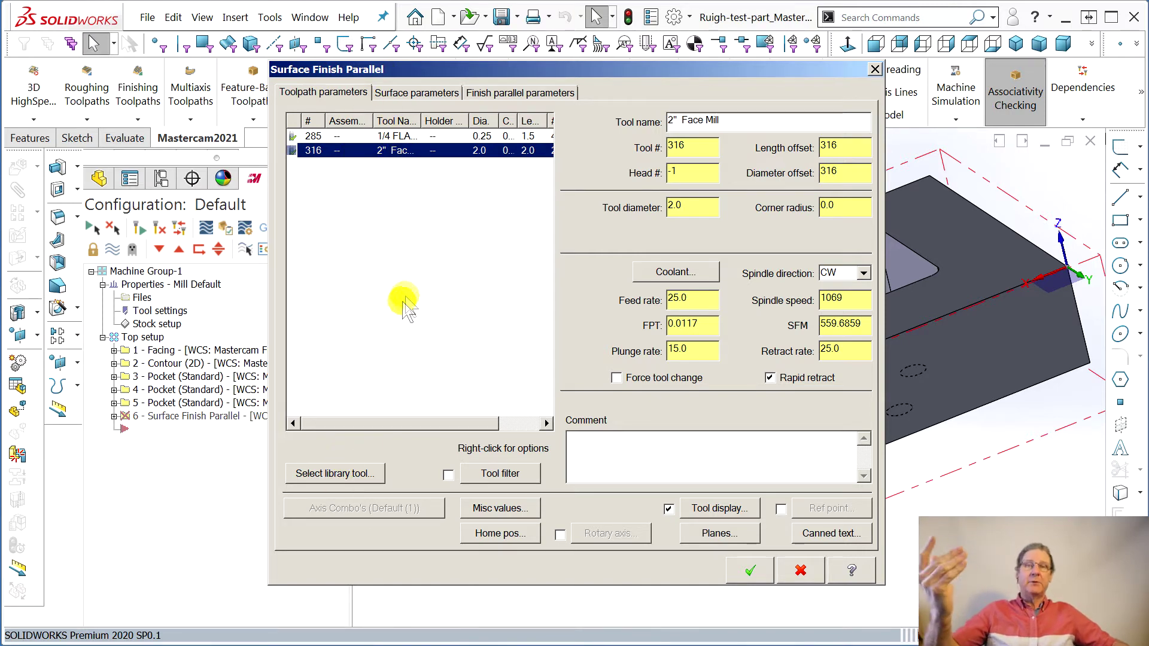
# Assign the 1/4 BALL ENDMILL, tool 307, from the Mill_Inch library to the Surface Finish Parallel operation and accept its parameters
pyautogui.click(335, 472)
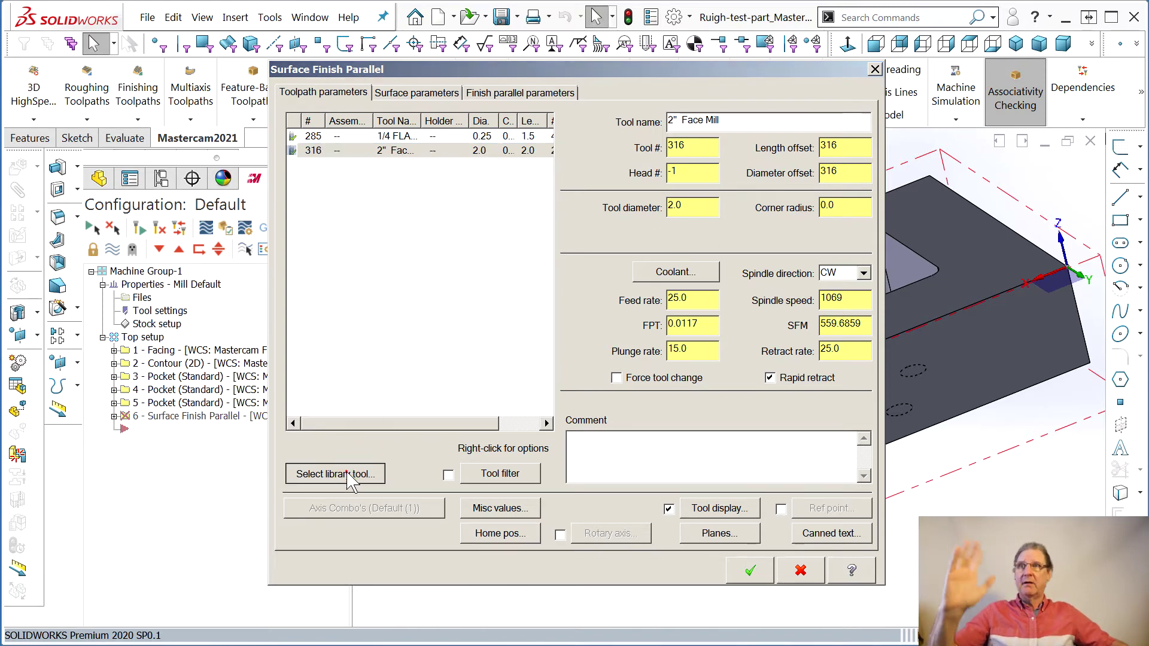
pyautogui.scroll(-20, 371, 434)
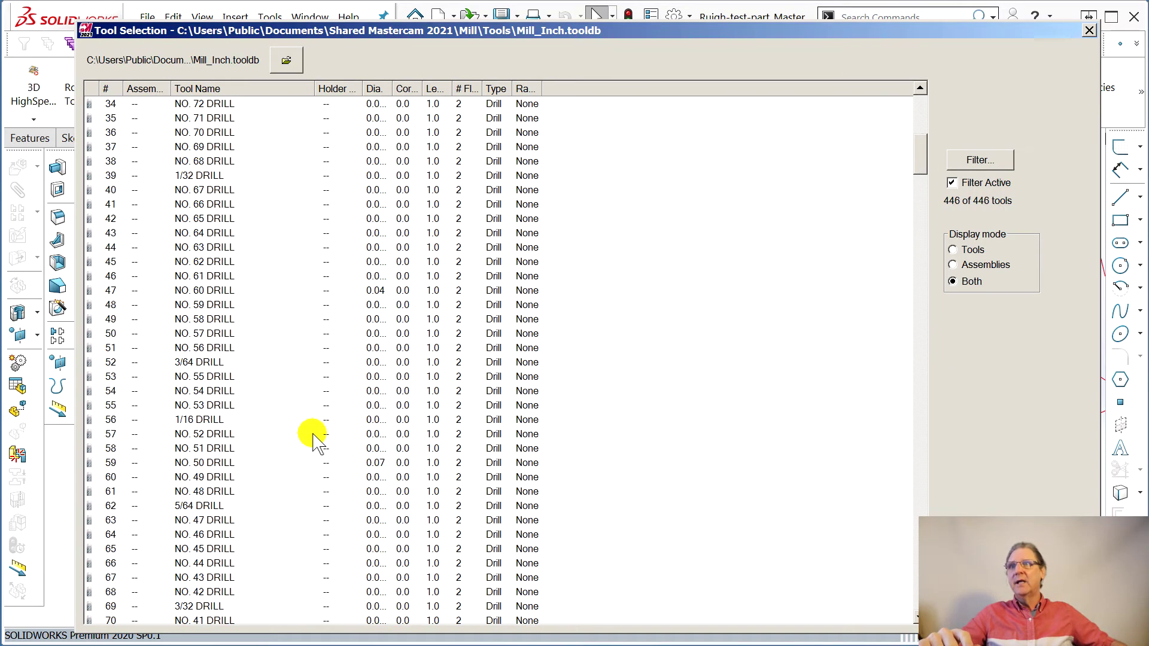
pyautogui.scroll(-20, 338, 442)
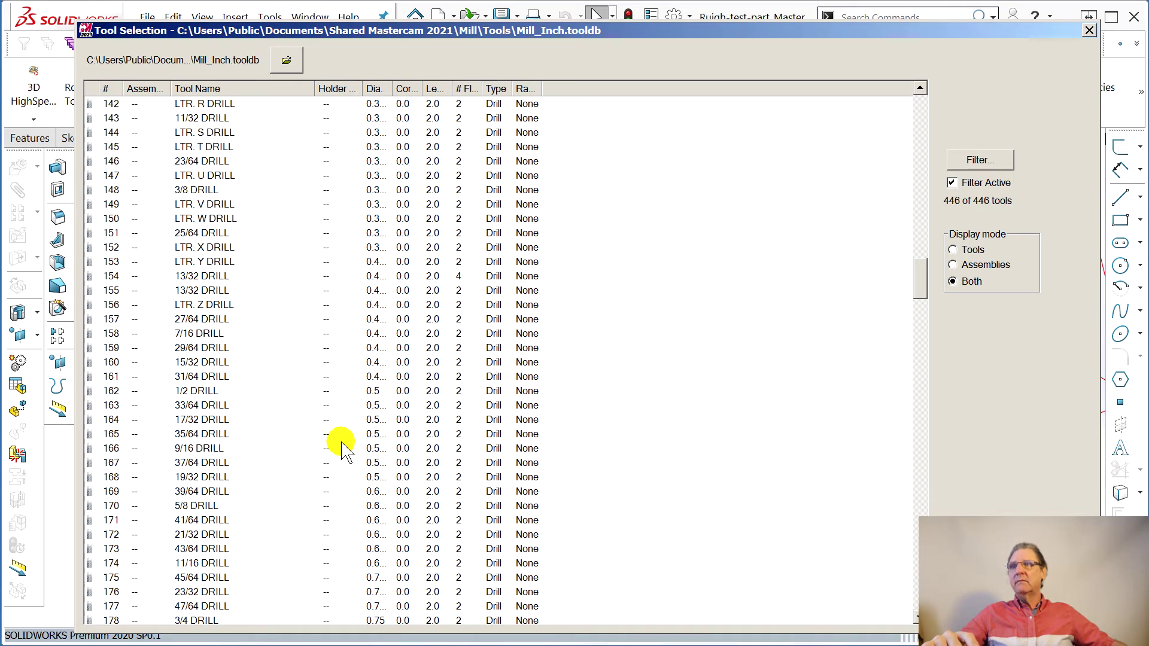
pyautogui.scroll(-6, 349, 459)
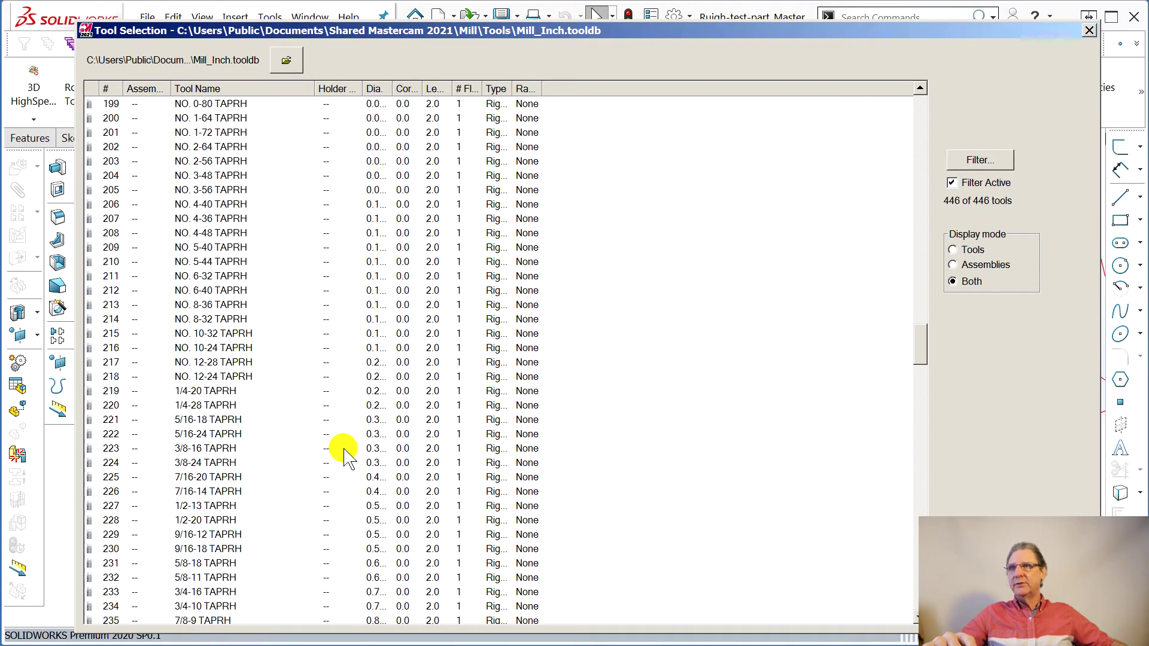
pyautogui.scroll(16, 349, 459)
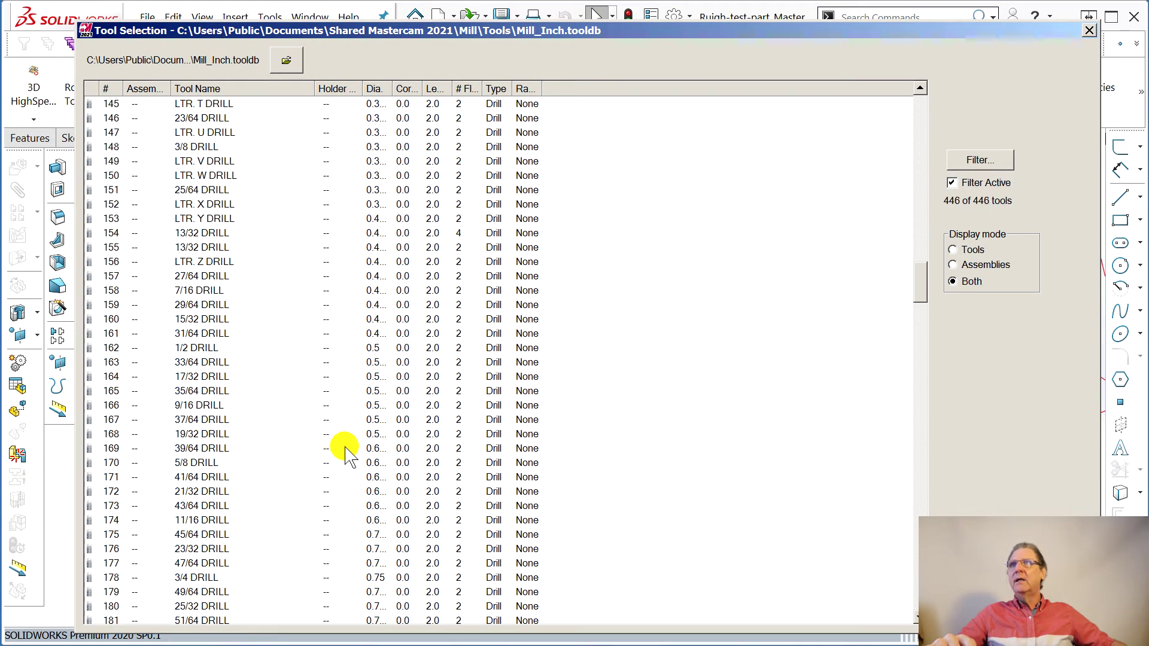
pyautogui.scroll(-20, 347, 455)
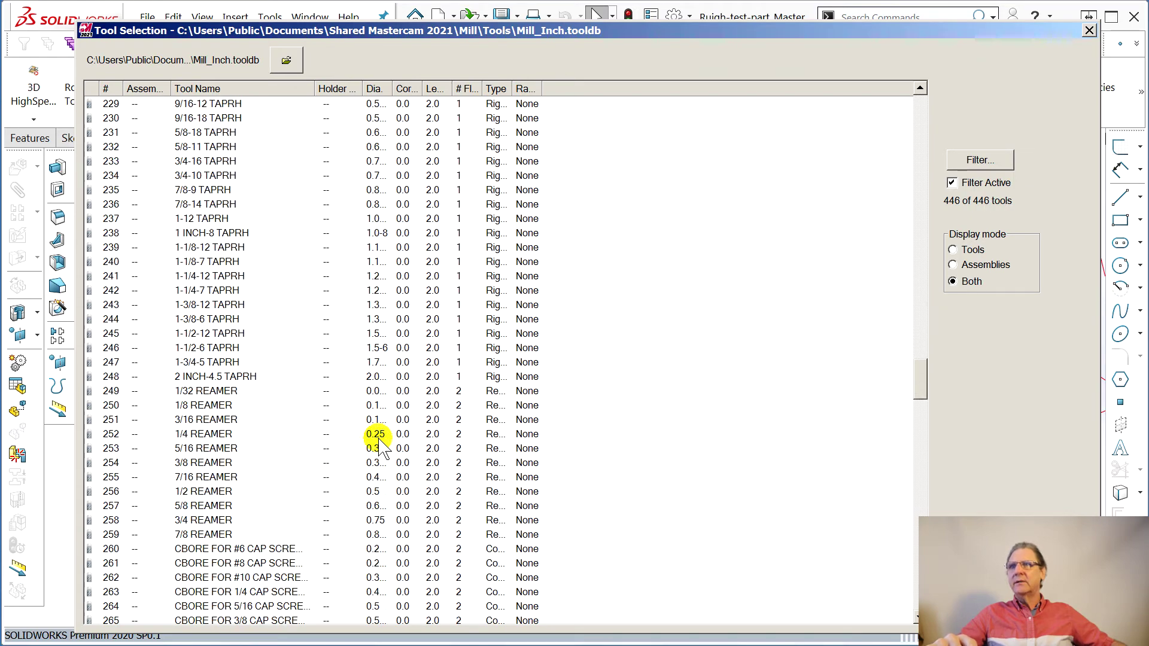
pyautogui.scroll(-14, 378, 453)
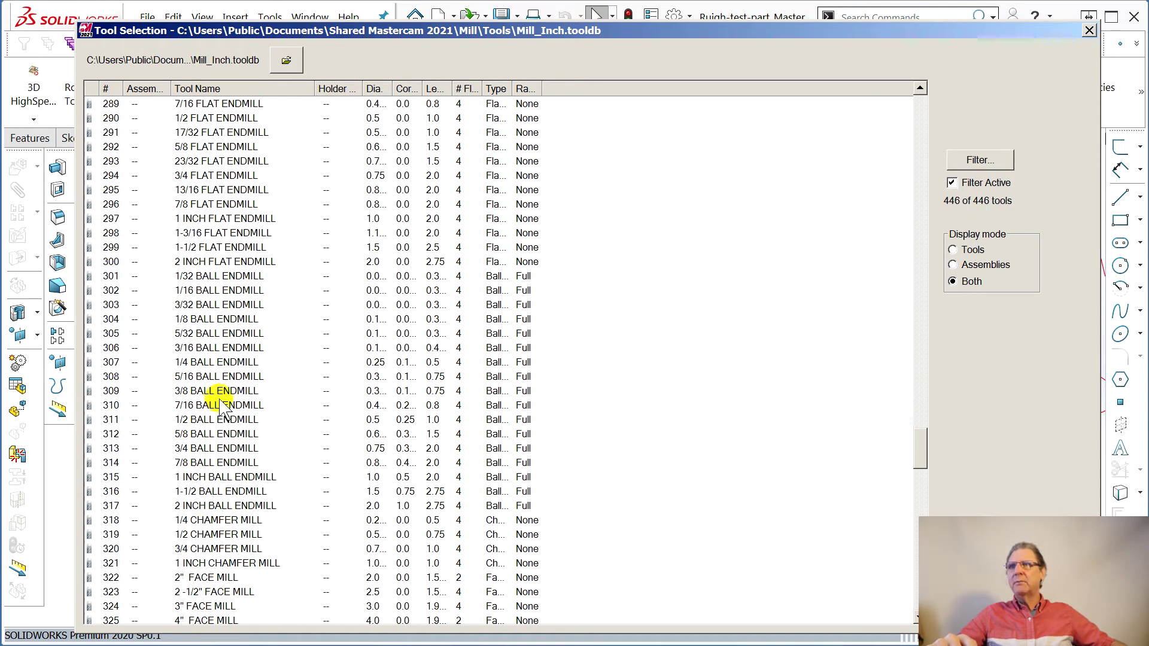
pyautogui.click(120, 362)
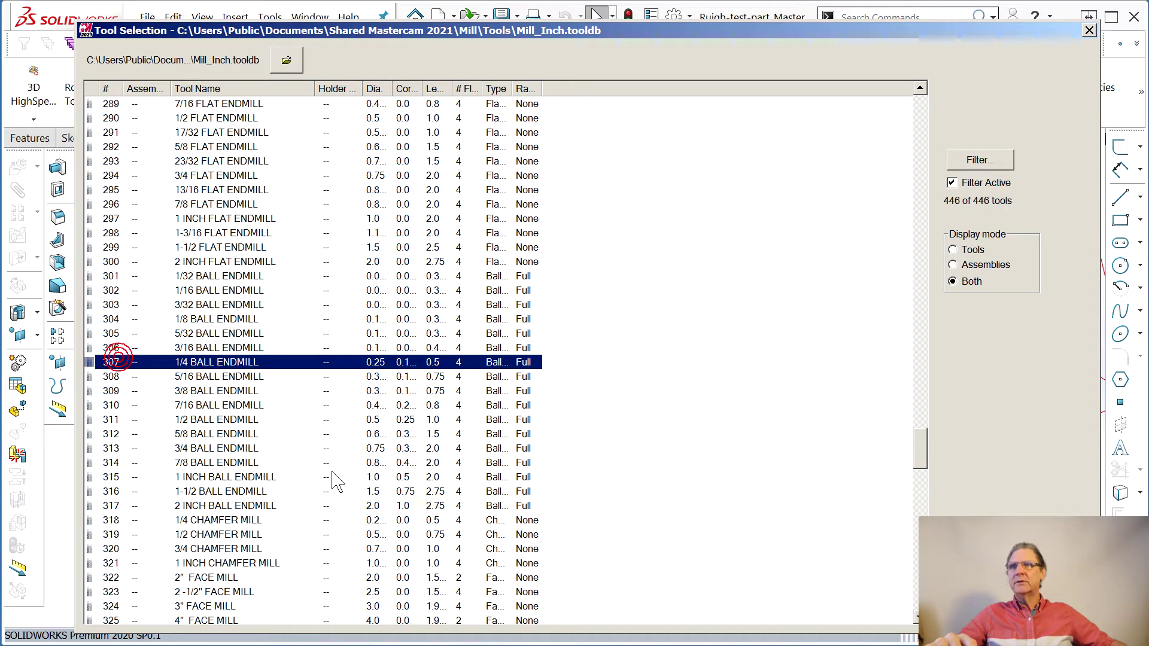
pyautogui.click(1023, 622)
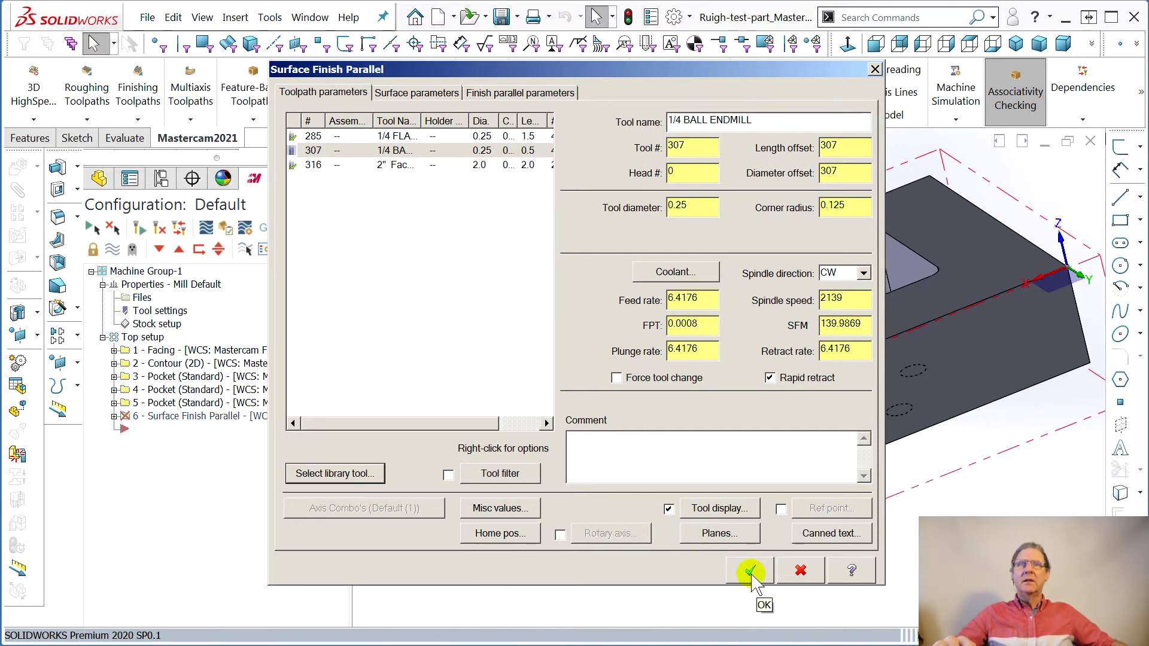
pyautogui.rightClick(514, 151)
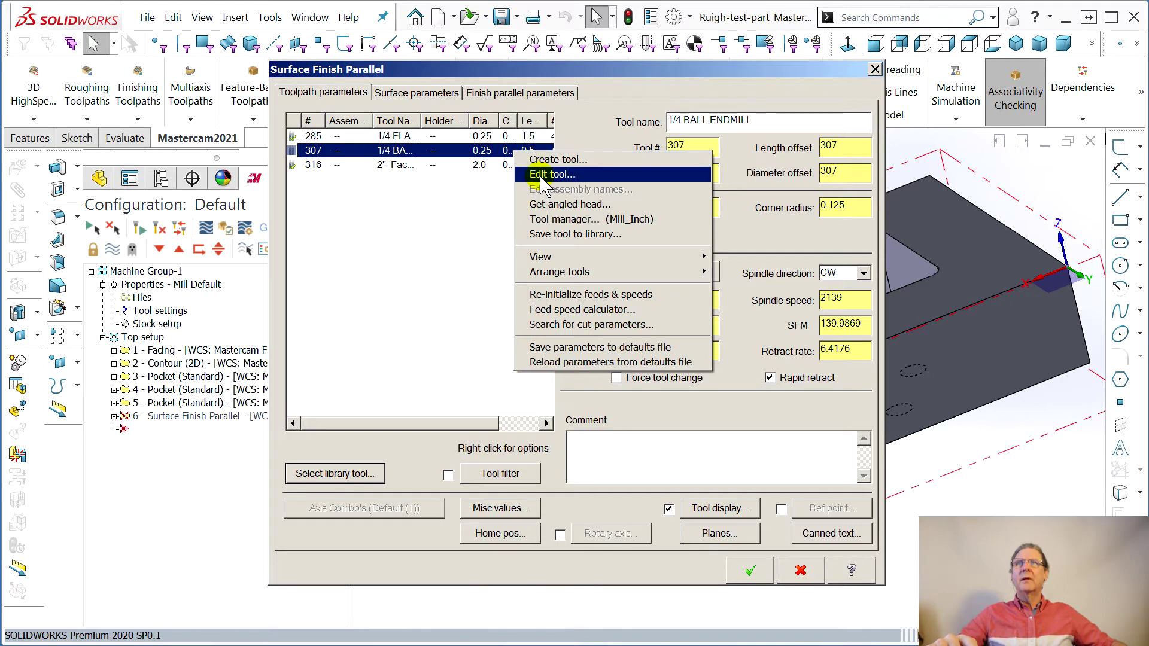
pyautogui.click(422, 215)
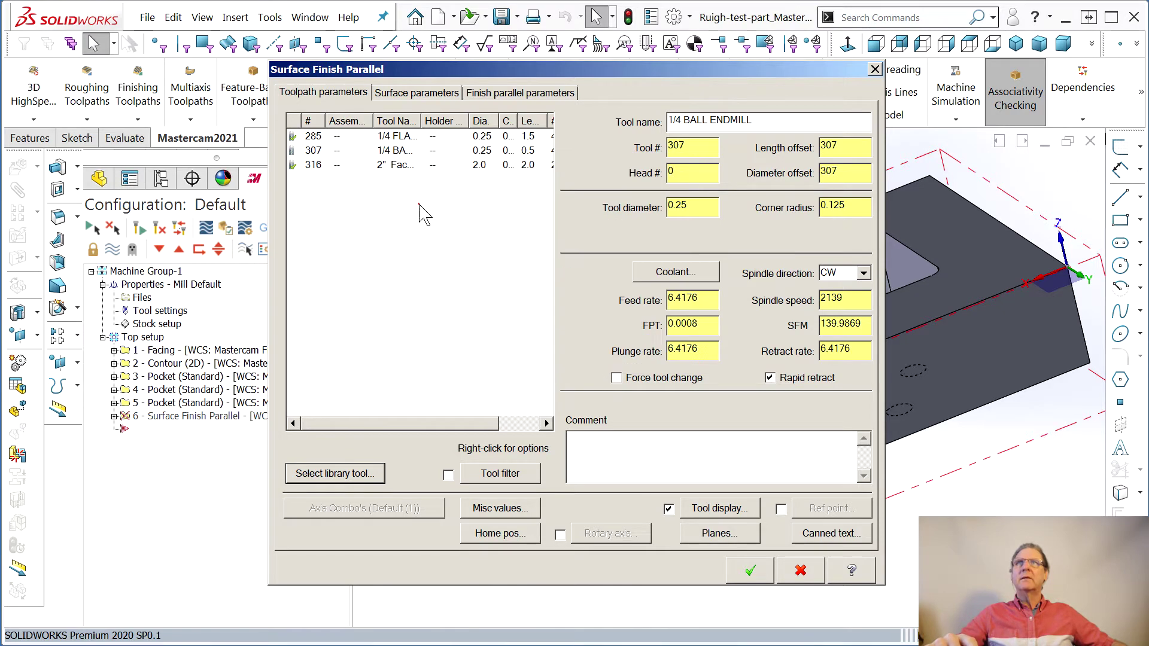
pyautogui.click(751, 572)
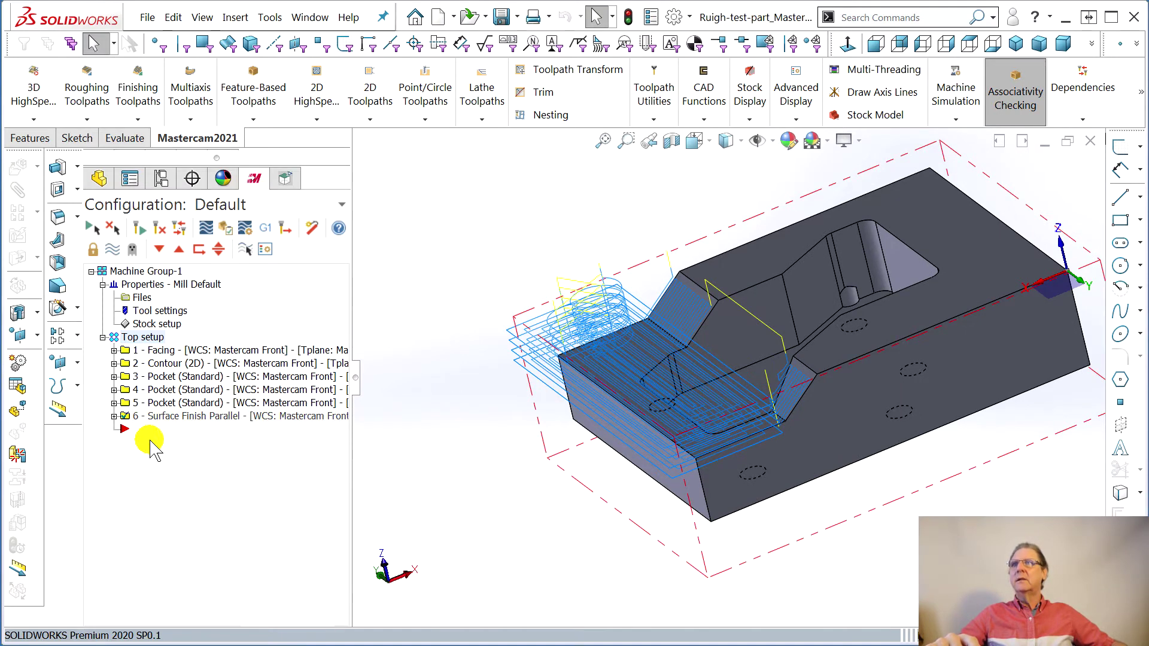
# Hide the toolpath display of operation 5, Pocket (Standard), and select operation 6, Surface Finish Parallel
pyautogui.click(165, 403)
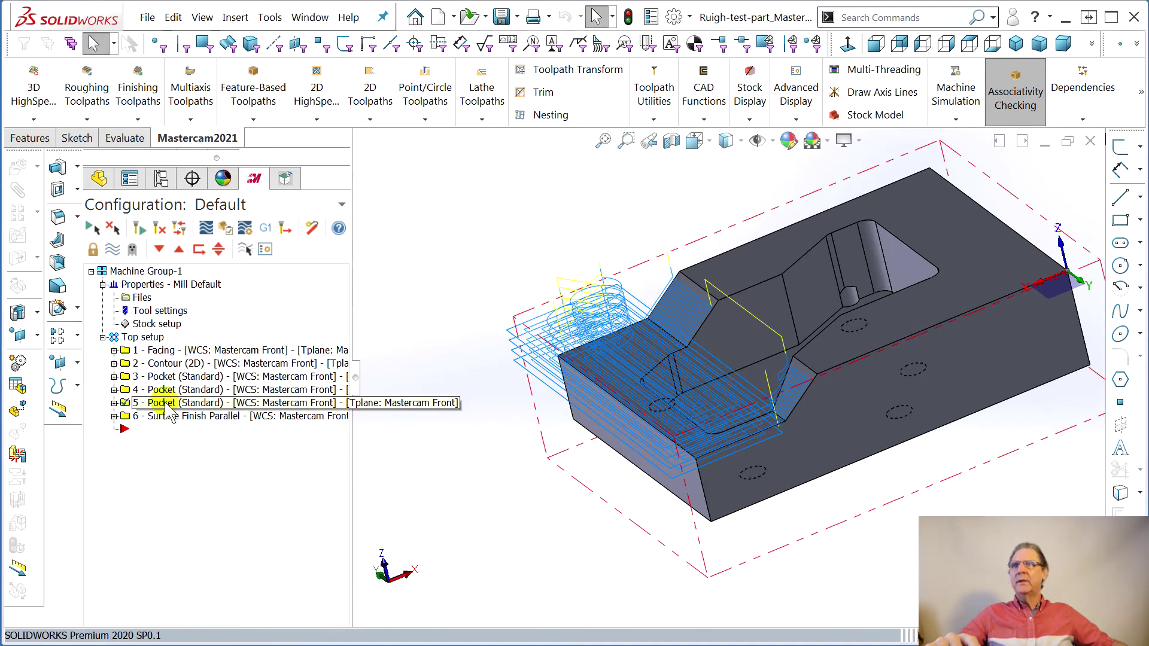
pyautogui.click(113, 249)
pyautogui.click(185, 416)
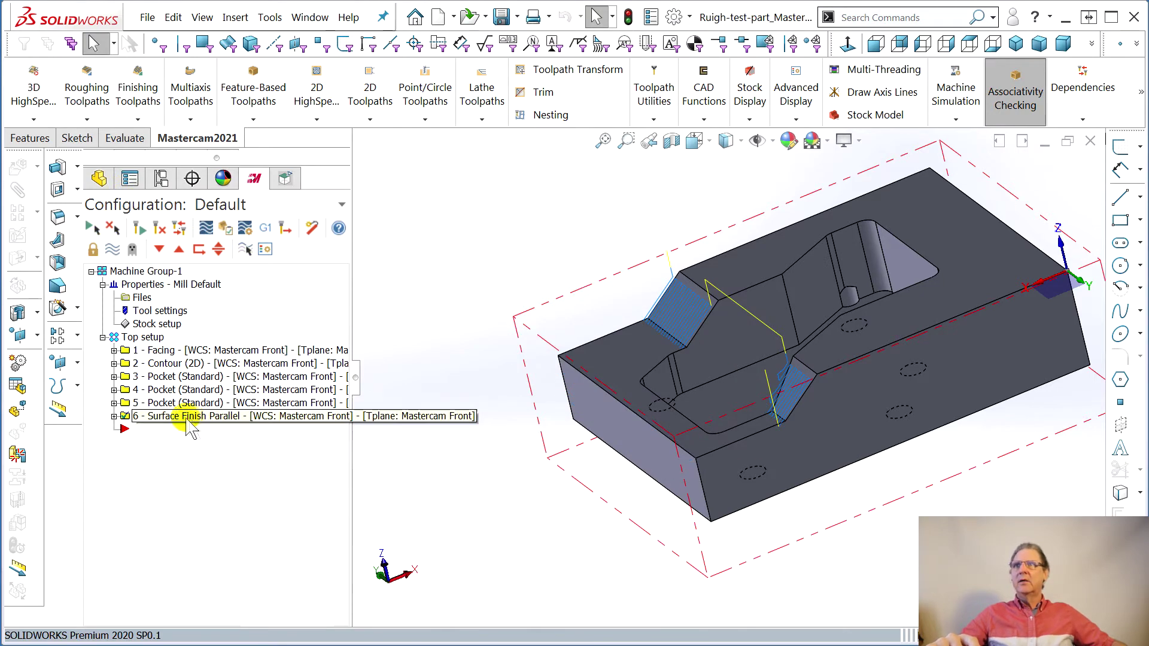
# Expand operation 6, open its toolpath backplot, and close the backplot again
pyautogui.click(114, 416)
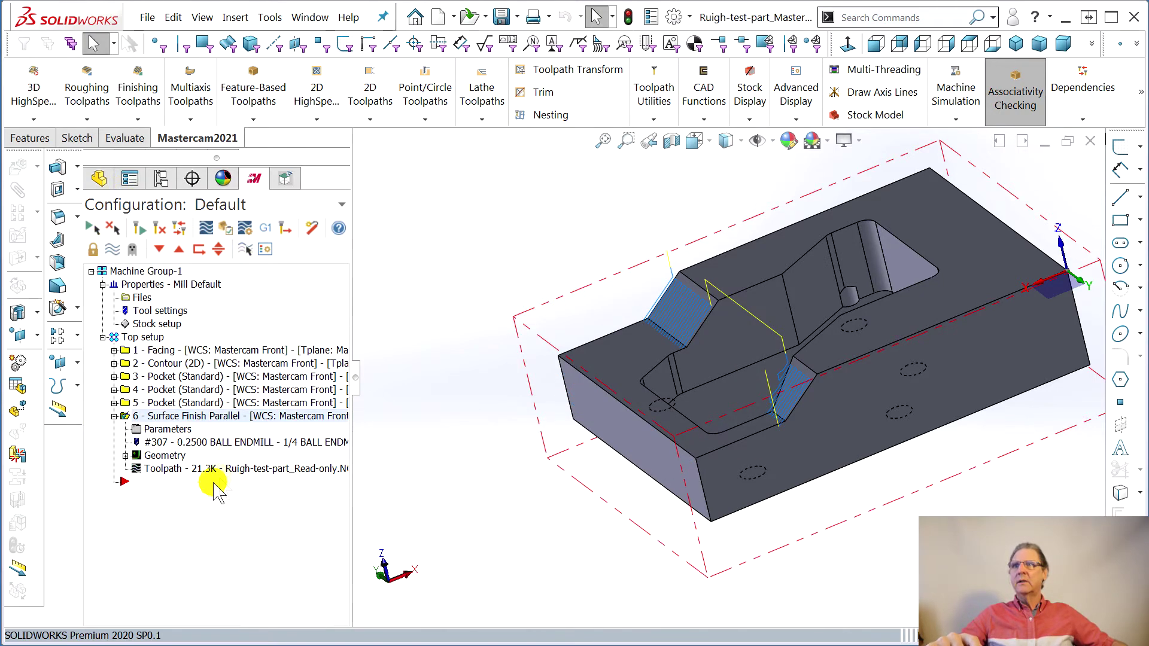
pyautogui.click(198, 470)
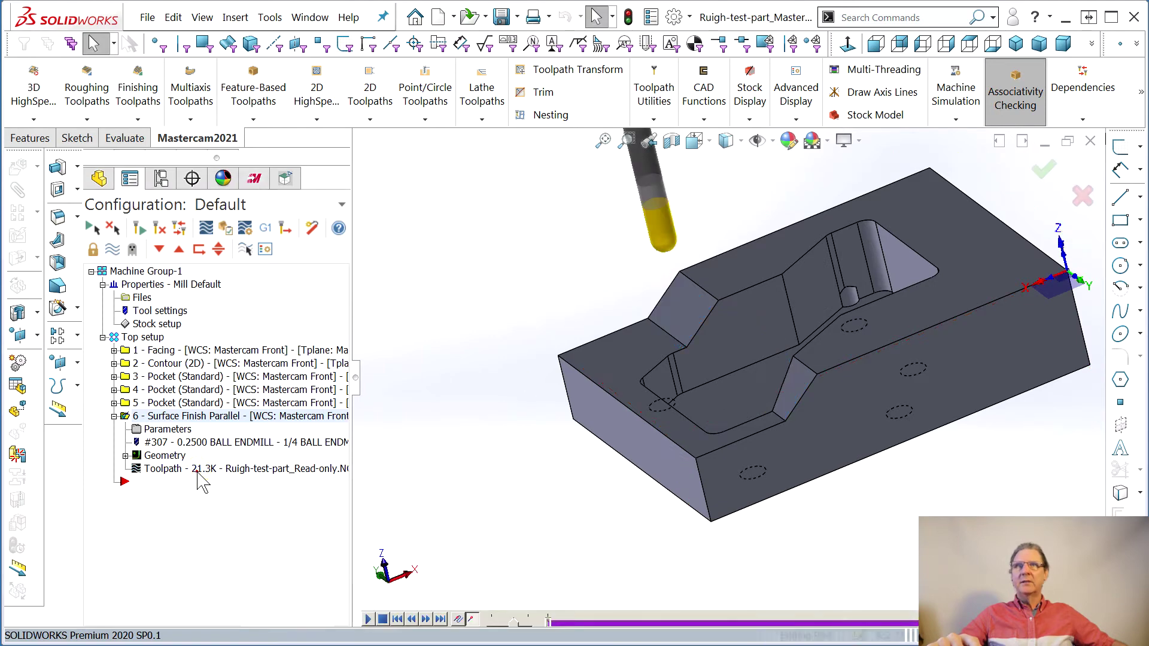
pyautogui.click(110, 233)
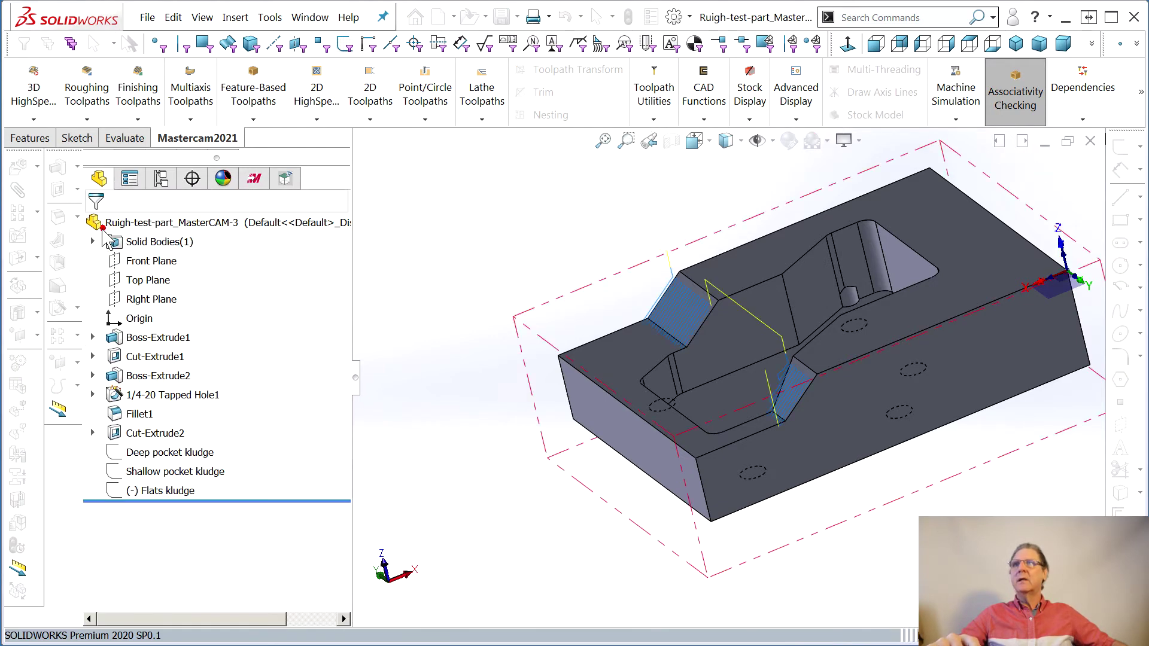
# Examine the Surface Finish Parallel passes on both sloped faces, including their overlap at the face edges and the pocket side
pyautogui.moveTo(647, 477); pyautogui.dragTo(736, 361, button='middle')
pyautogui.scroll(-5, 730, 362)
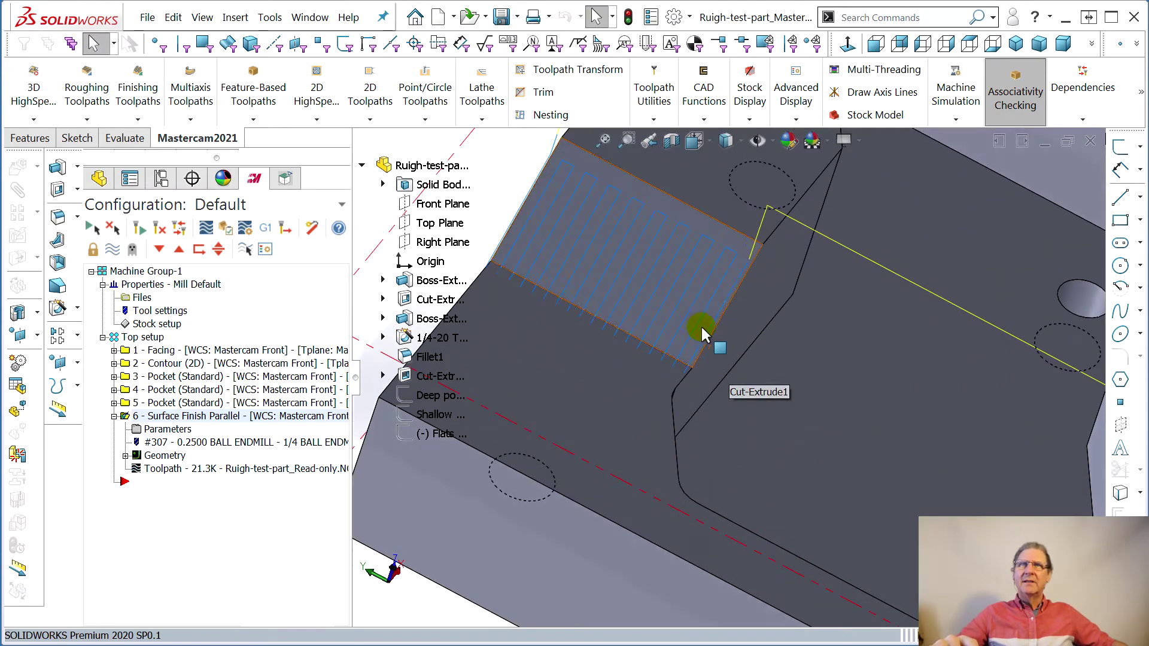
pyautogui.scroll(-1, 725, 245)
pyautogui.scroll(2, 689, 296)
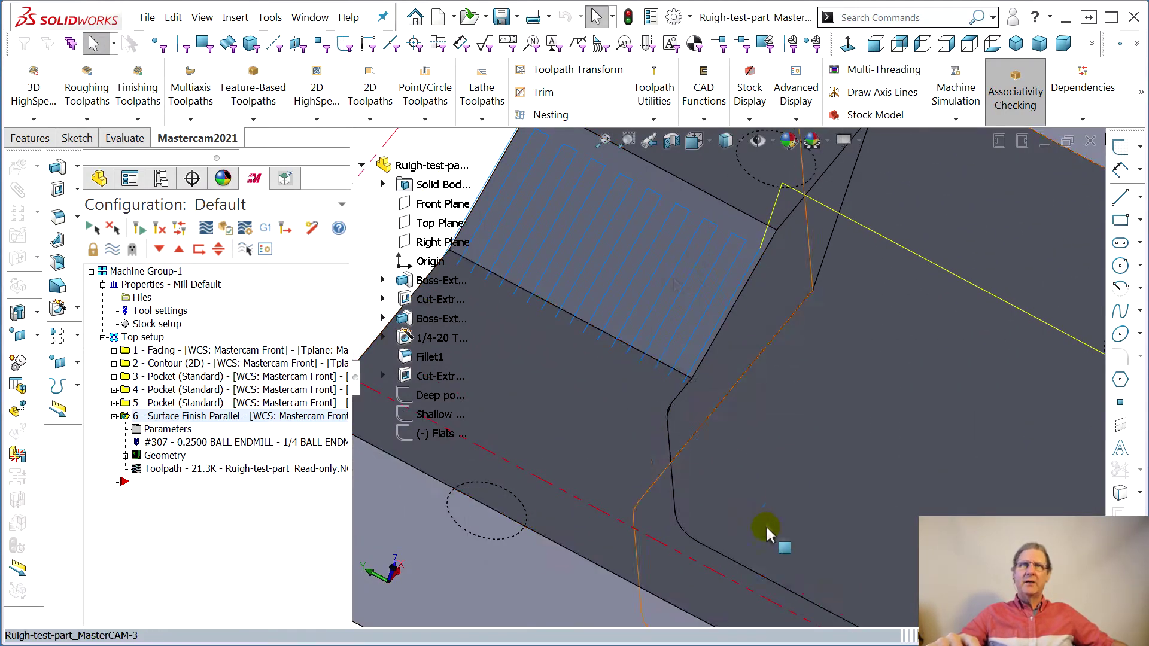
pyautogui.scroll(4, 766, 524)
pyautogui.moveTo(830, 527); pyautogui.dragTo(873, 570, button='middle')
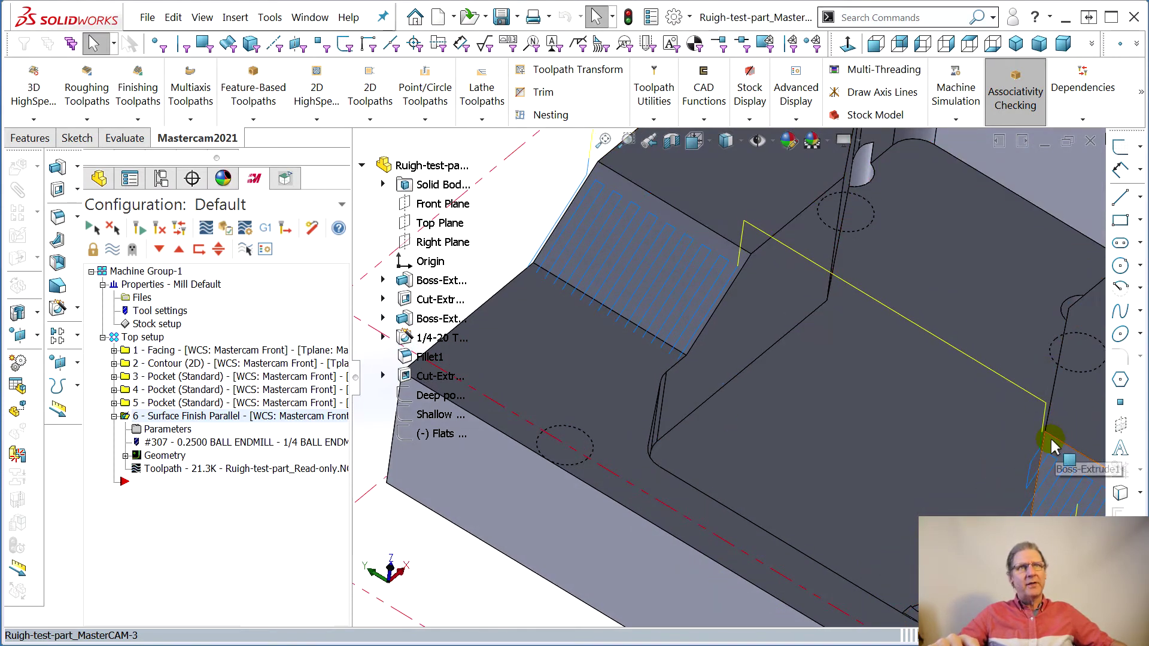
pyautogui.moveTo(955, 486); pyautogui.dragTo(640, 318, button='middle')
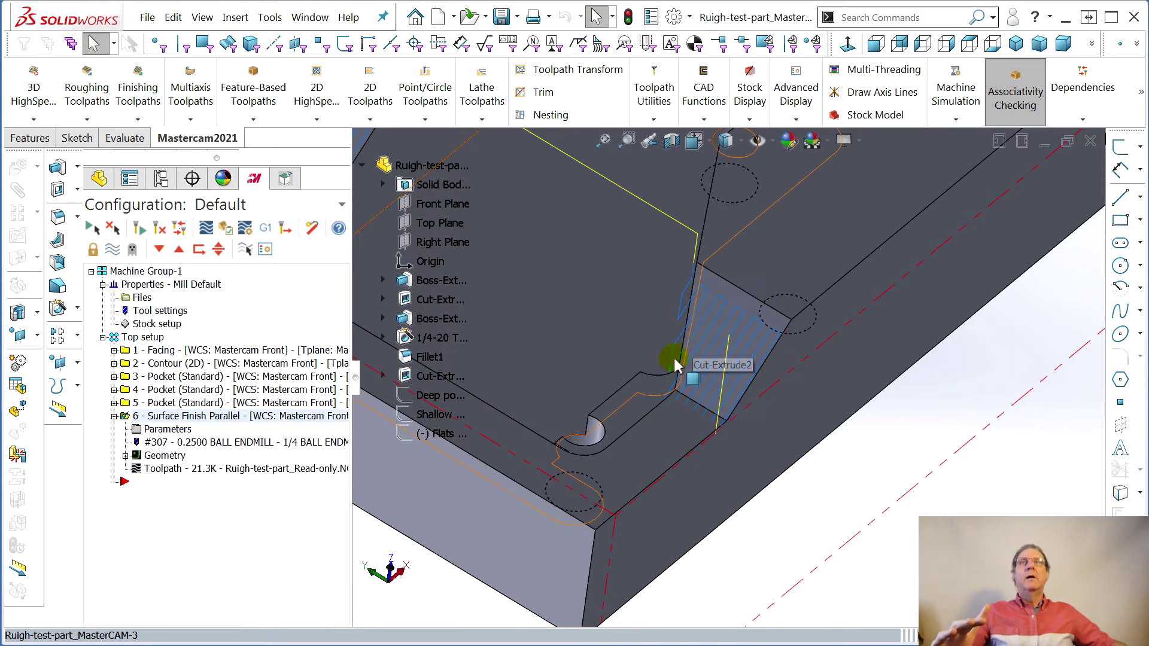
pyautogui.moveTo(673, 366); pyautogui.dragTo(736, 359, button='middle')
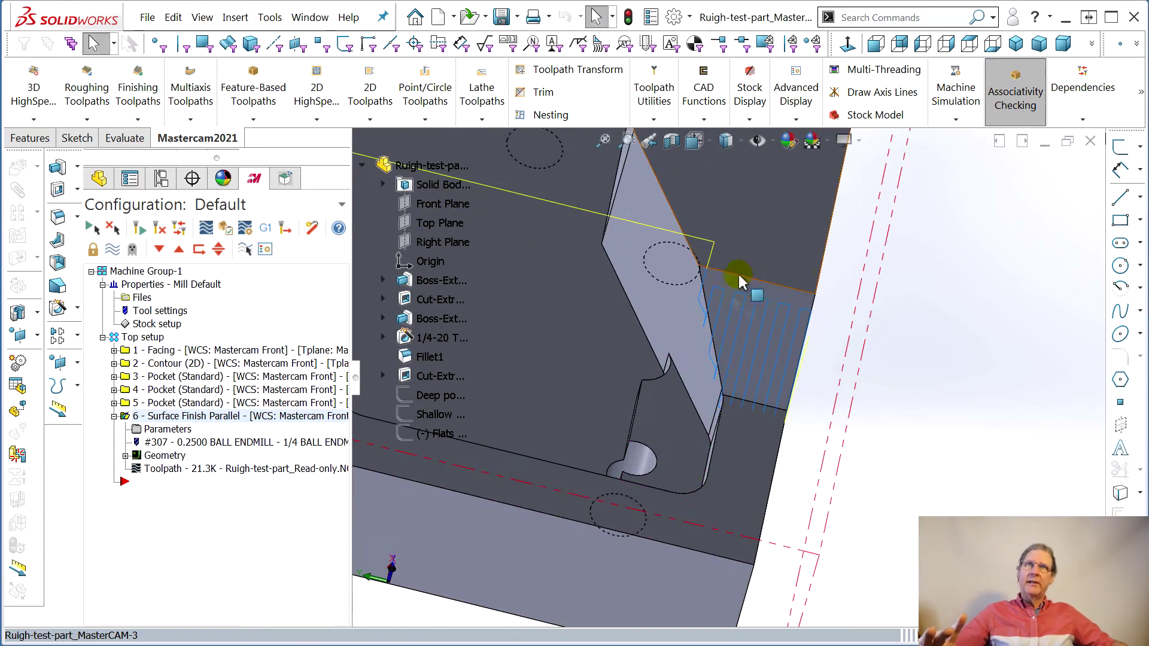
pyautogui.moveTo(768, 428); pyautogui.dragTo(854, 446, button='middle')
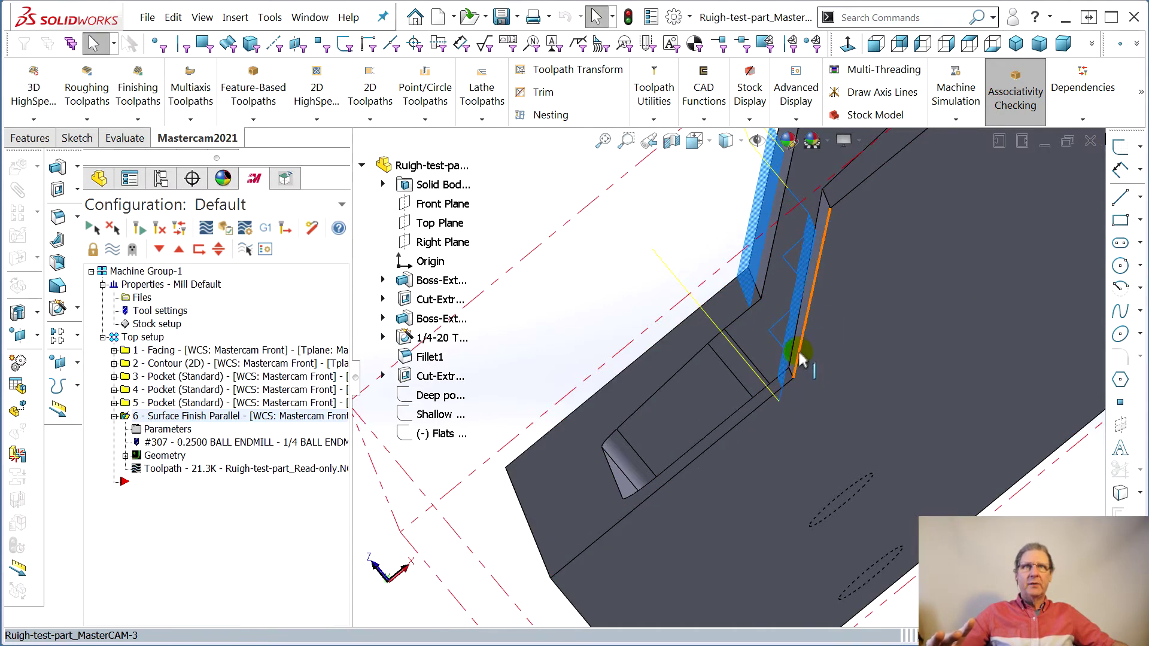
pyautogui.scroll(5, 772, 368)
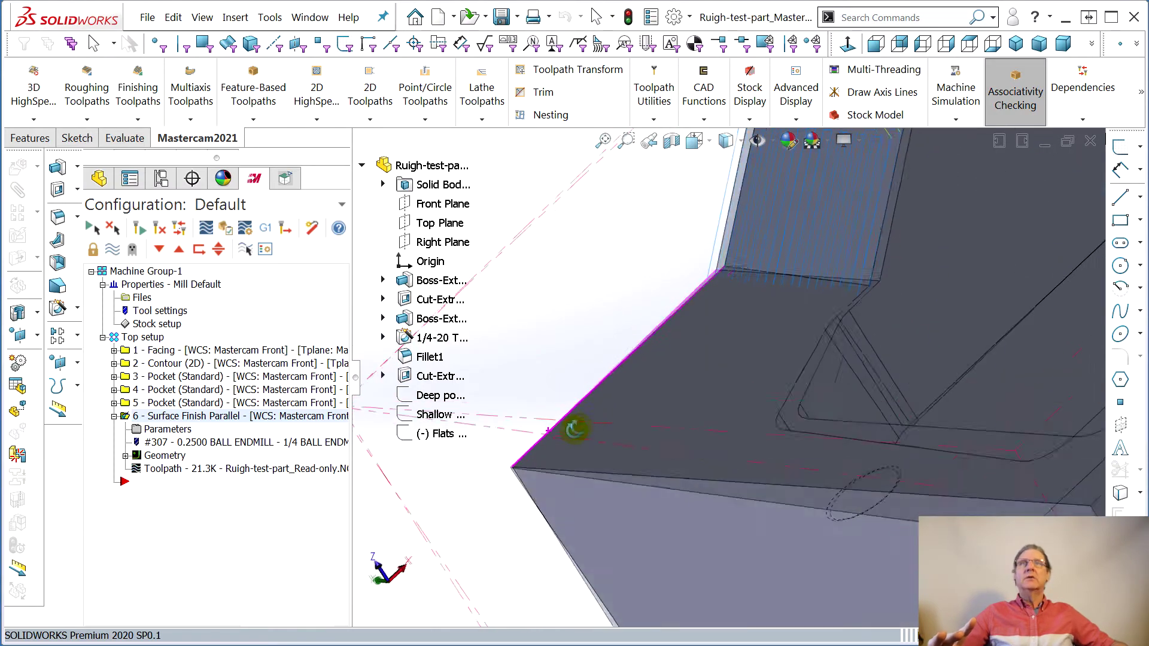
pyautogui.scroll(-3, 1006, 323)
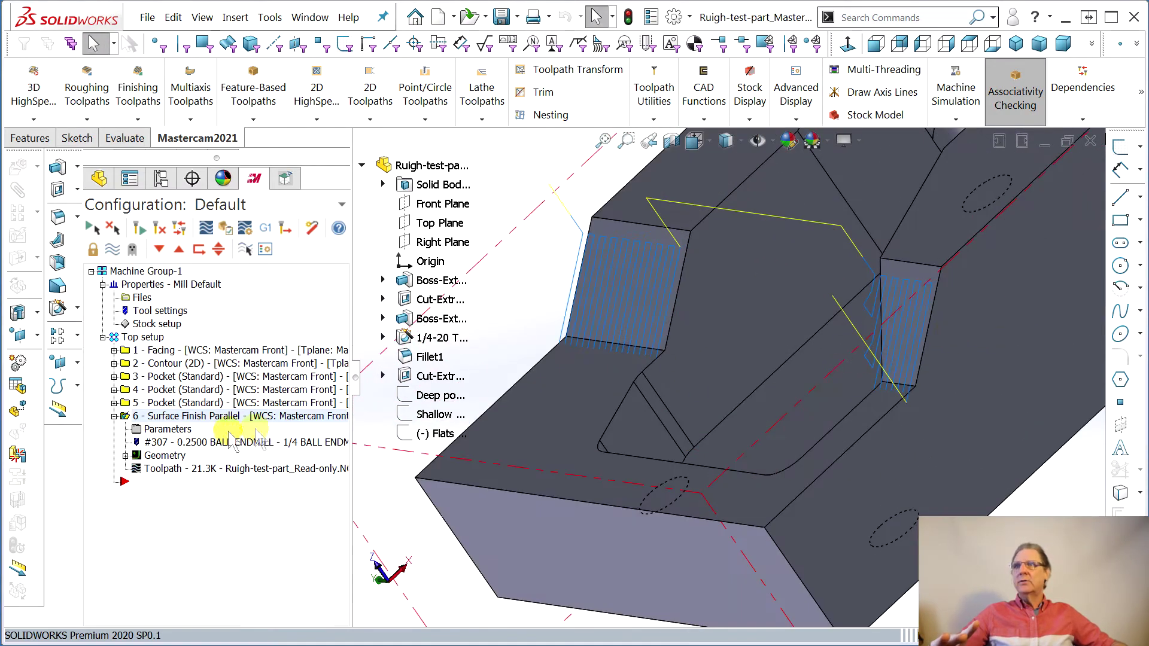
# Change the machining angle of operation 6, Surface Finish Parallel, so the passes run across the sloped faces, keeping the Zigzag cutting method
pyautogui.click(154, 428)
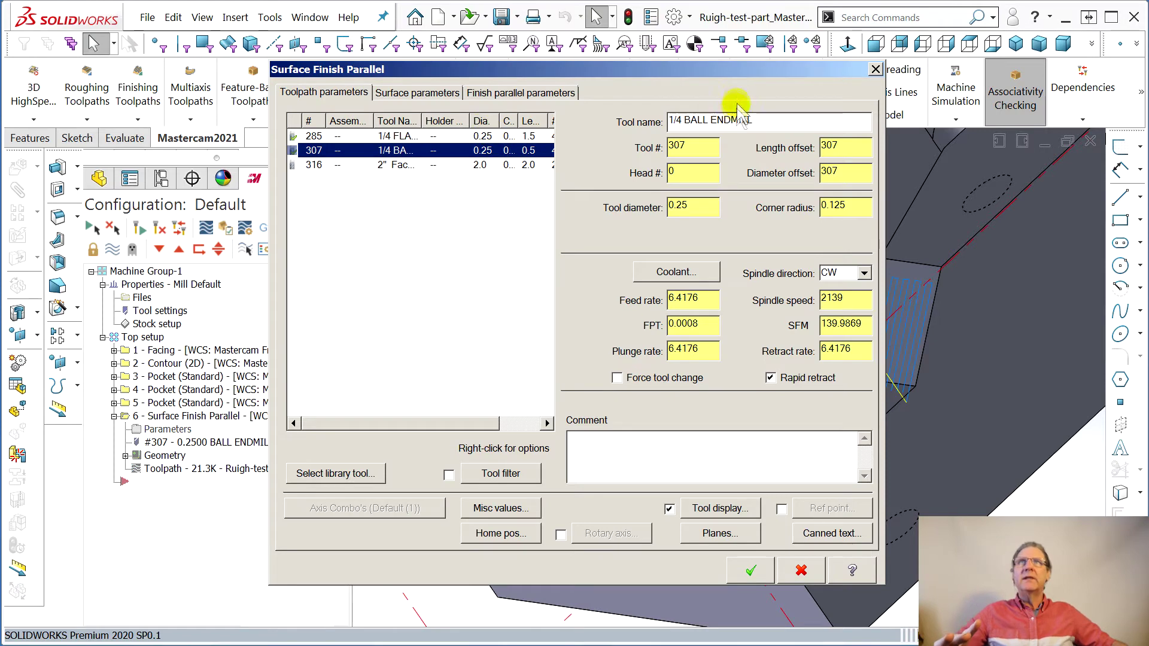
pyautogui.click(430, 95)
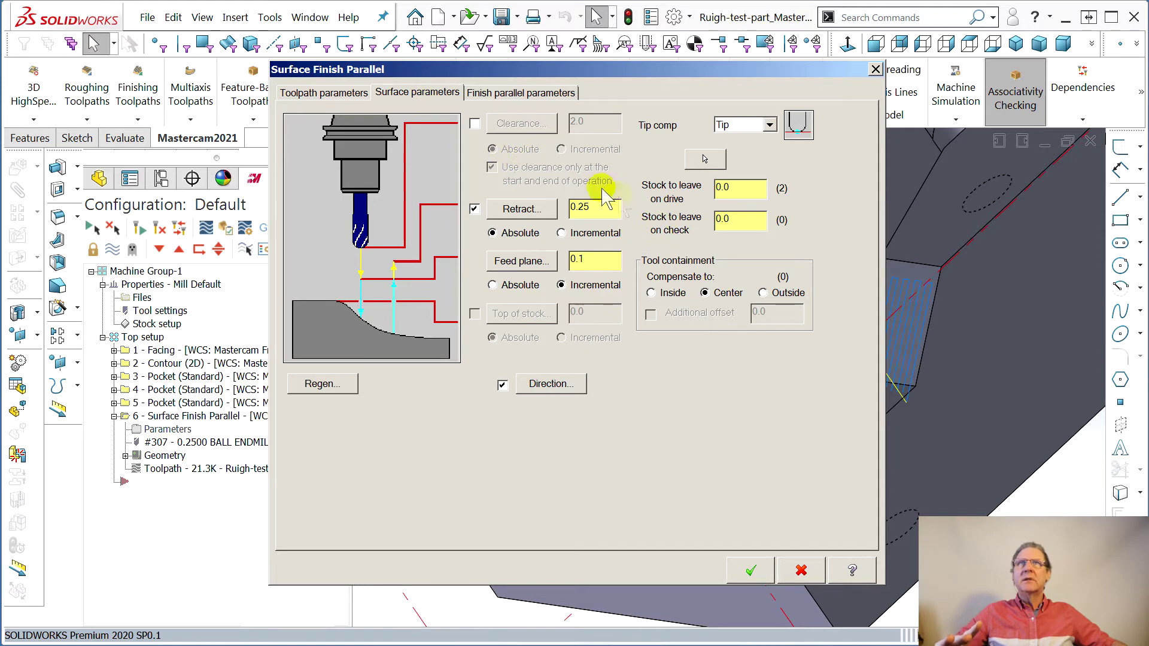
pyautogui.click(520, 92)
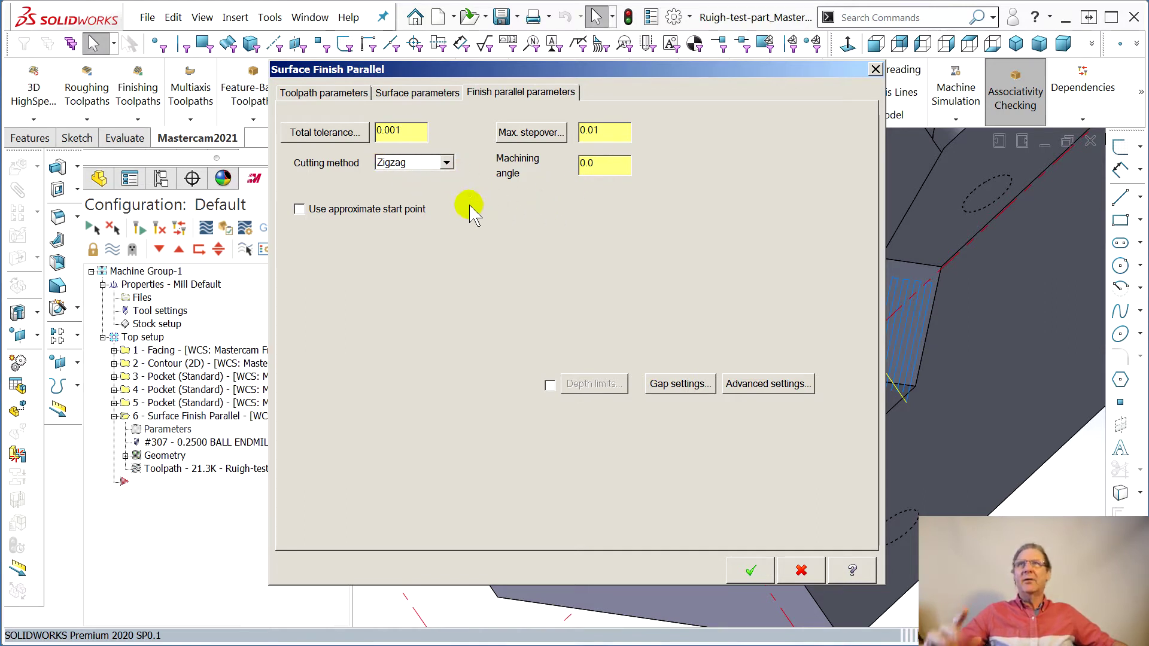
pyautogui.click(446, 161)
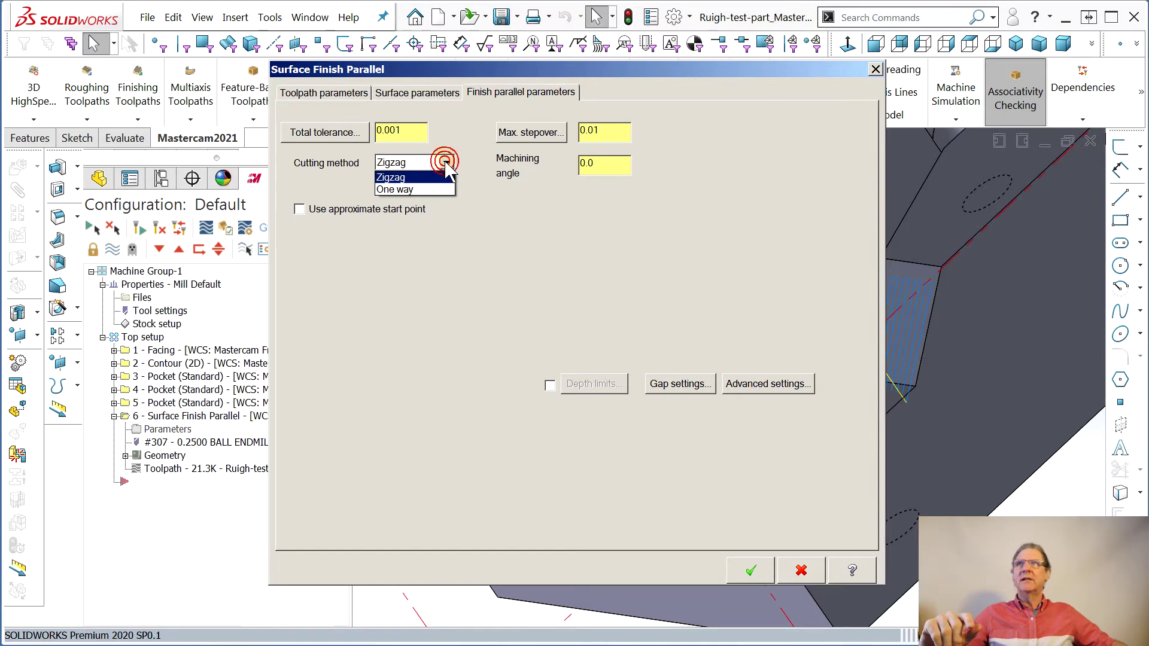
pyautogui.click(467, 138)
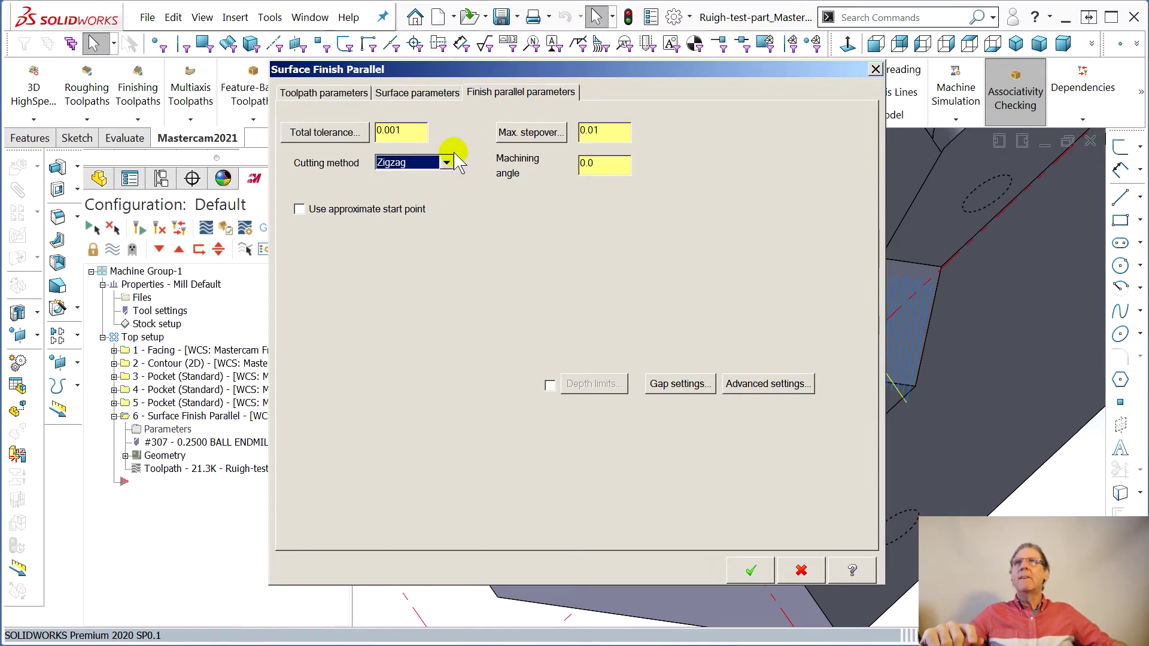
pyautogui.click(582, 164)
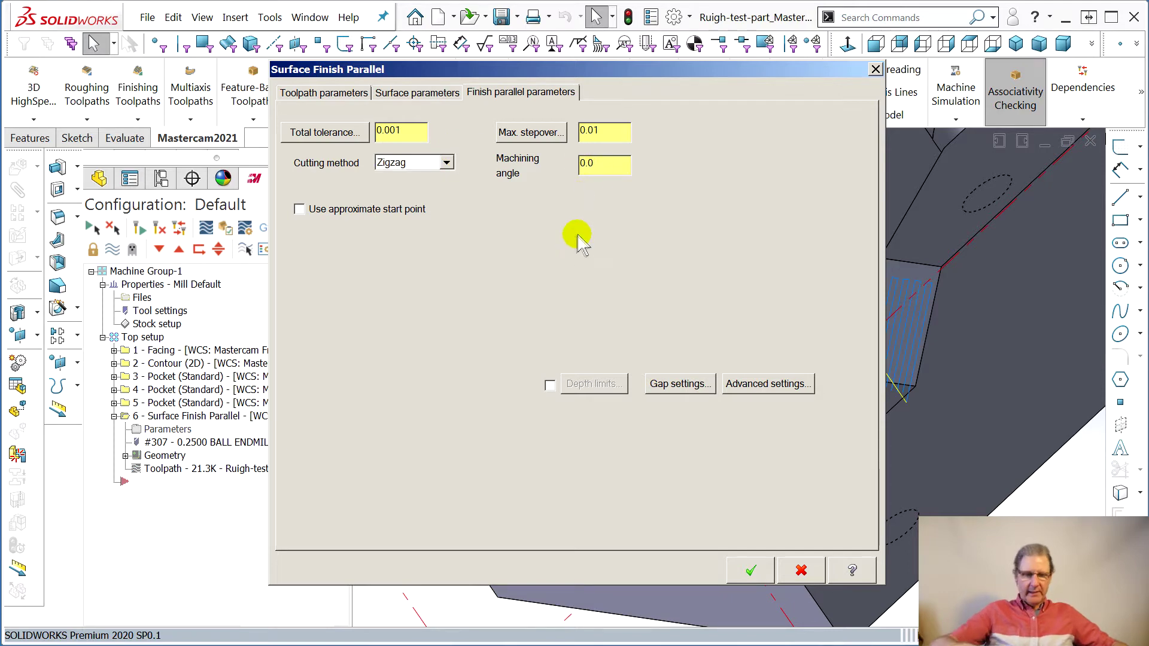
pyautogui.click(751, 570)
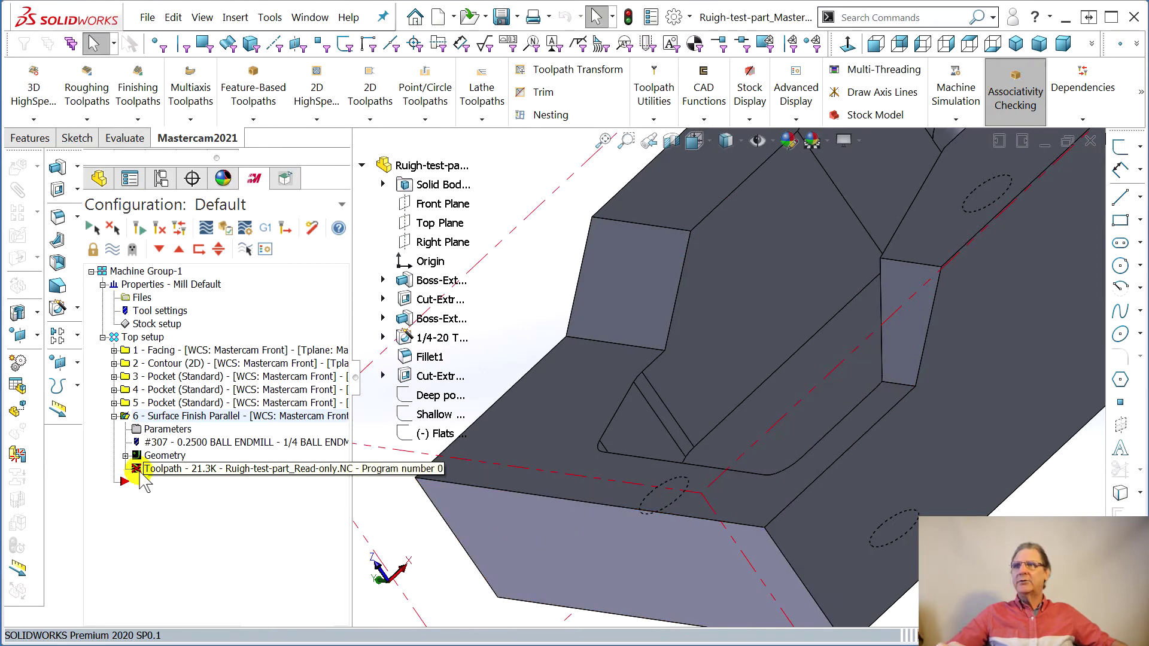
# Regenerate the toolpath of operation 6 and inspect the new passes and the rapid links across the pocket on both sloped faces
pyautogui.click(136, 470)
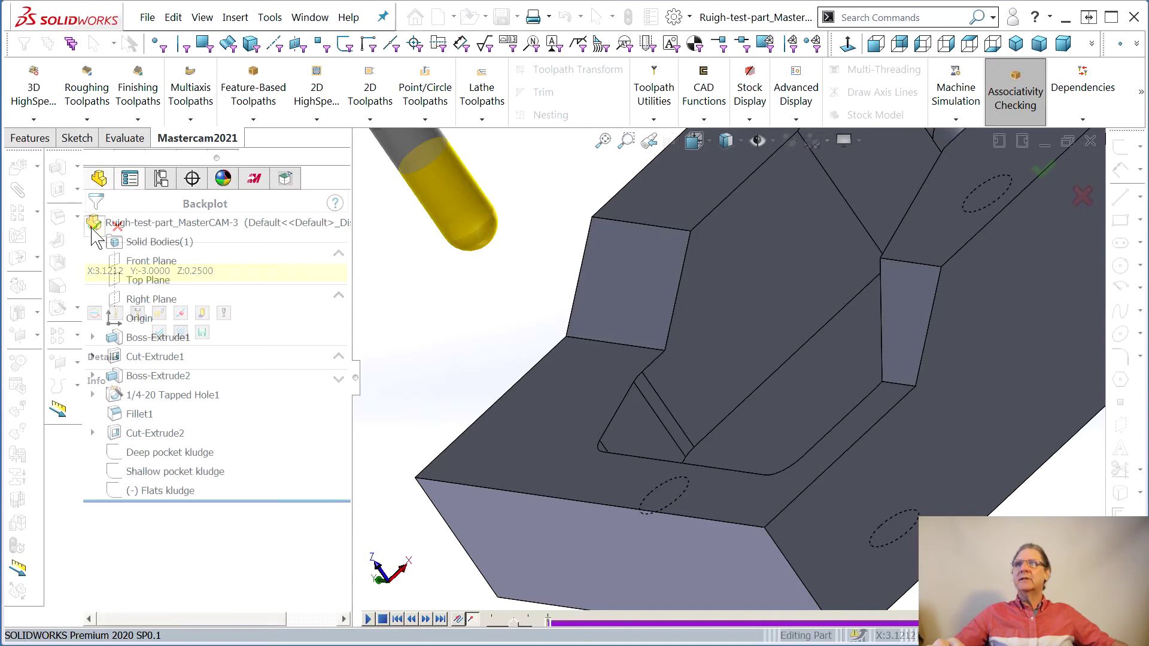
pyautogui.click(94, 227)
pyautogui.moveTo(479, 290); pyautogui.dragTo(441, 257, button='middle')
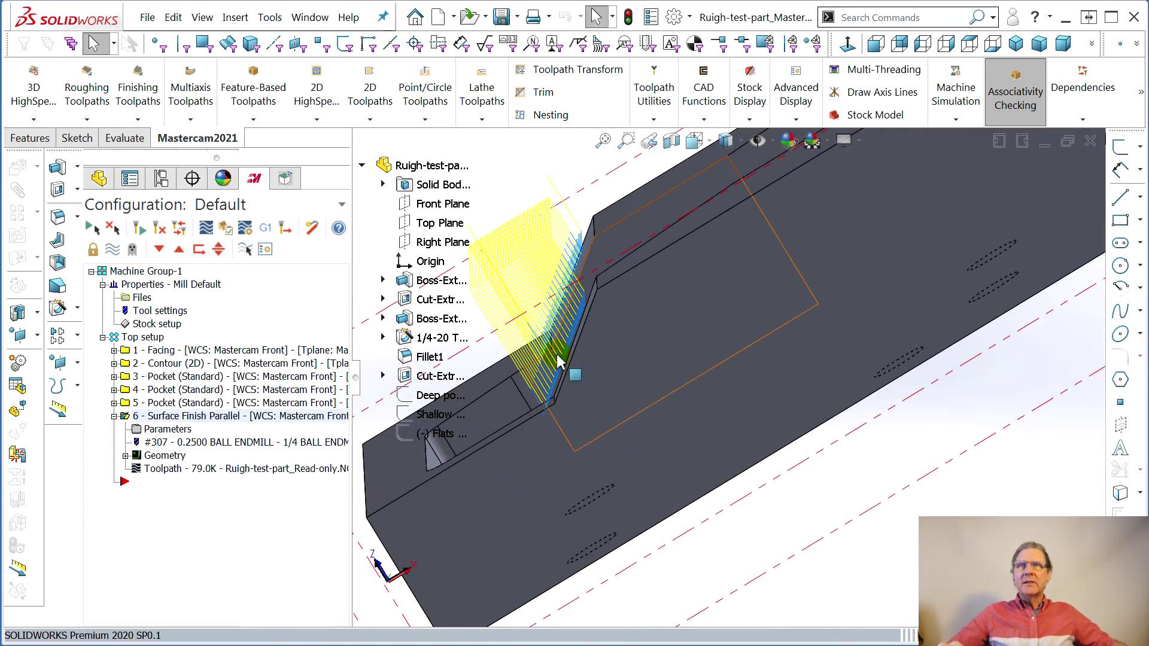
pyautogui.moveTo(563, 335); pyautogui.dragTo(585, 392, button='middle')
pyautogui.scroll(-3, 782, 303)
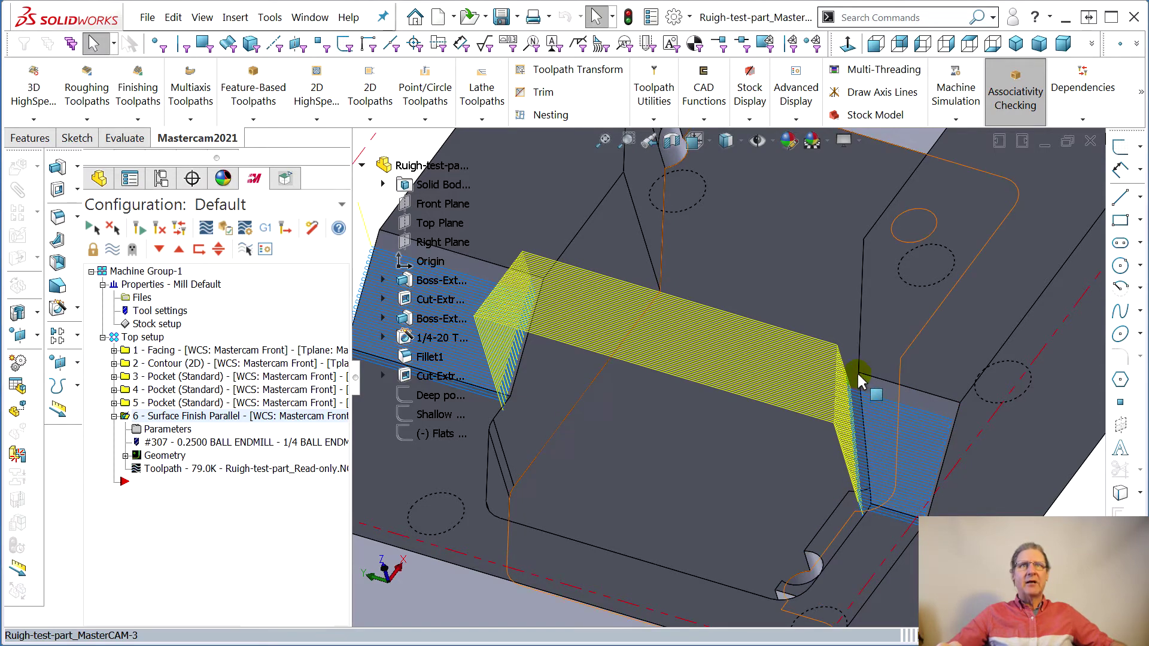
pyautogui.moveTo(865, 491); pyautogui.dragTo(720, 396, button='middle')
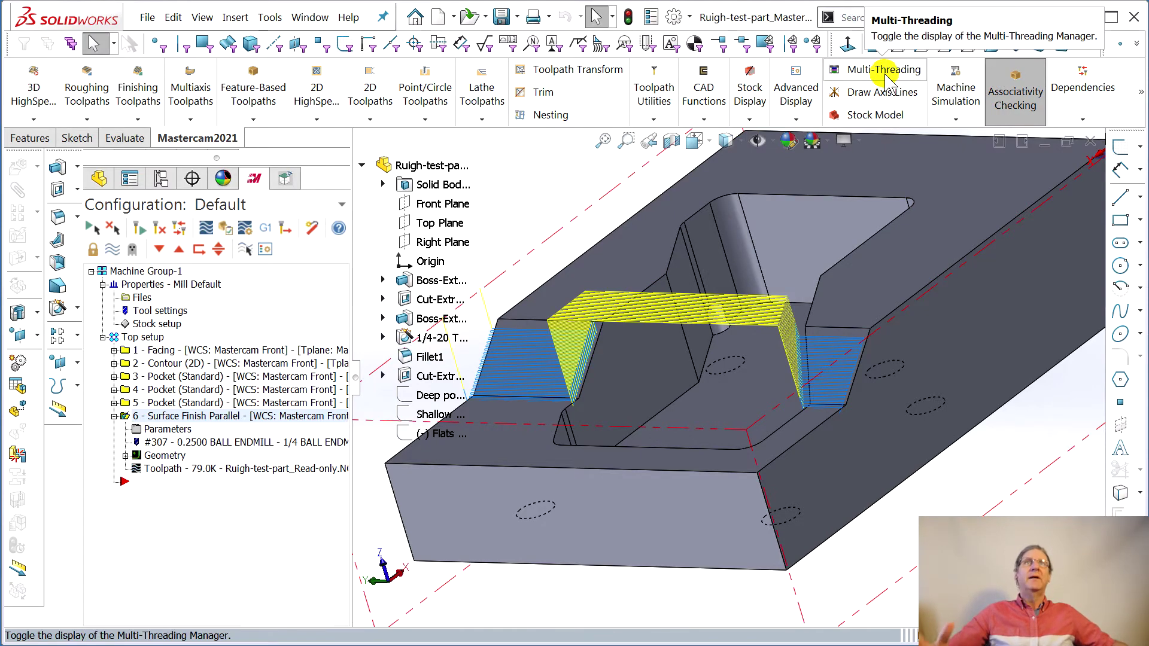
pyautogui.moveTo(616, 299); pyautogui.dragTo(583, 252, button='middle')
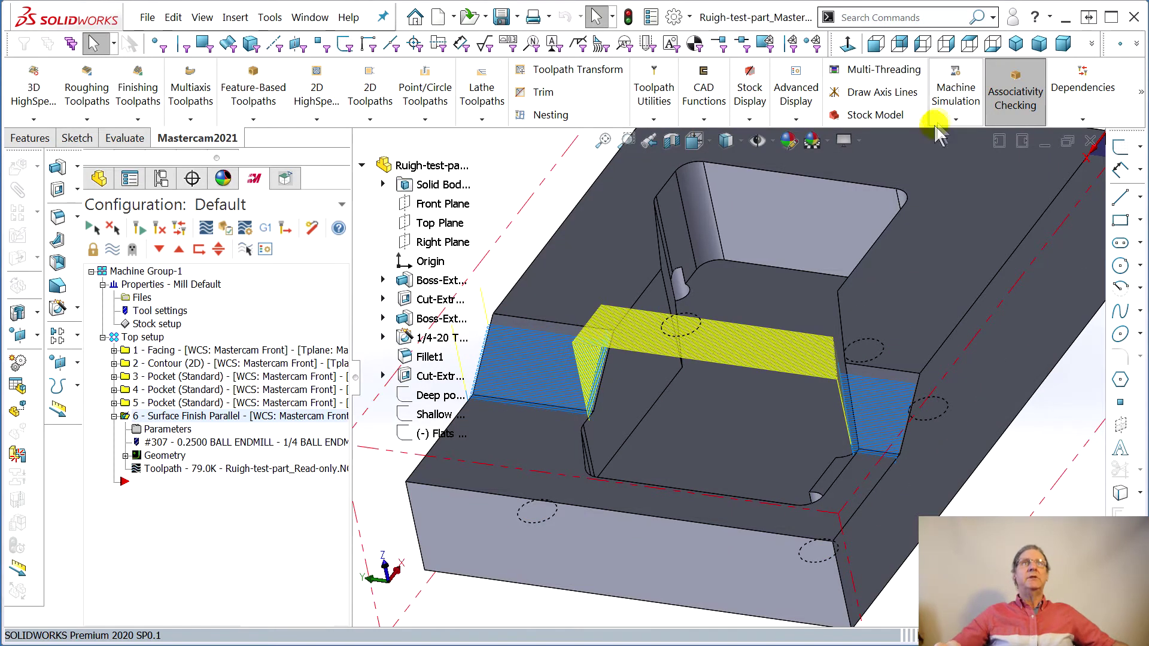
# Save the part with its updated toolpaths
pyautogui.click(952, 89)
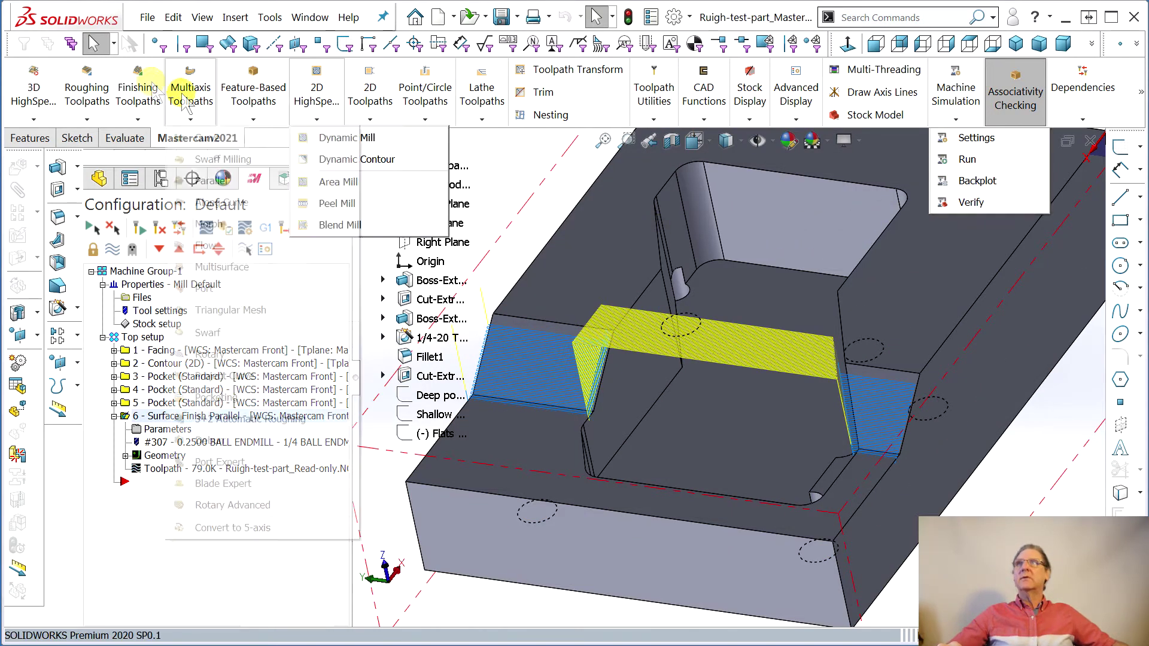
pyautogui.click(147, 18)
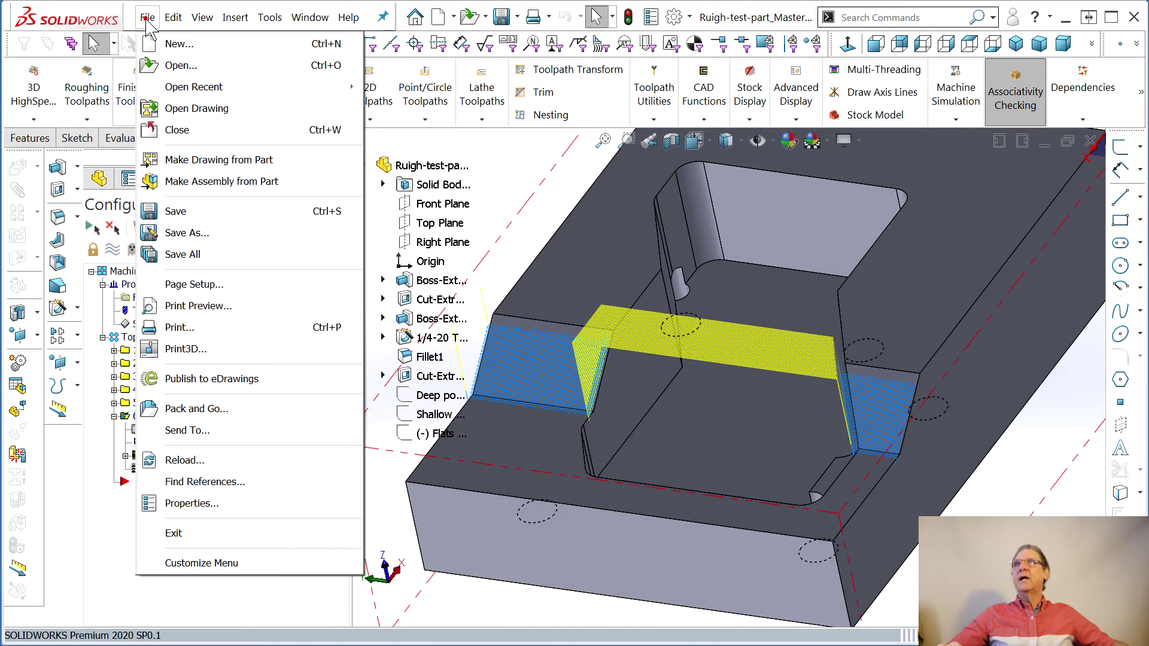
pyautogui.click(175, 211)
# Select all operations of the Top setup and run them in Machine Simulation
pyautogui.click(971, 97)
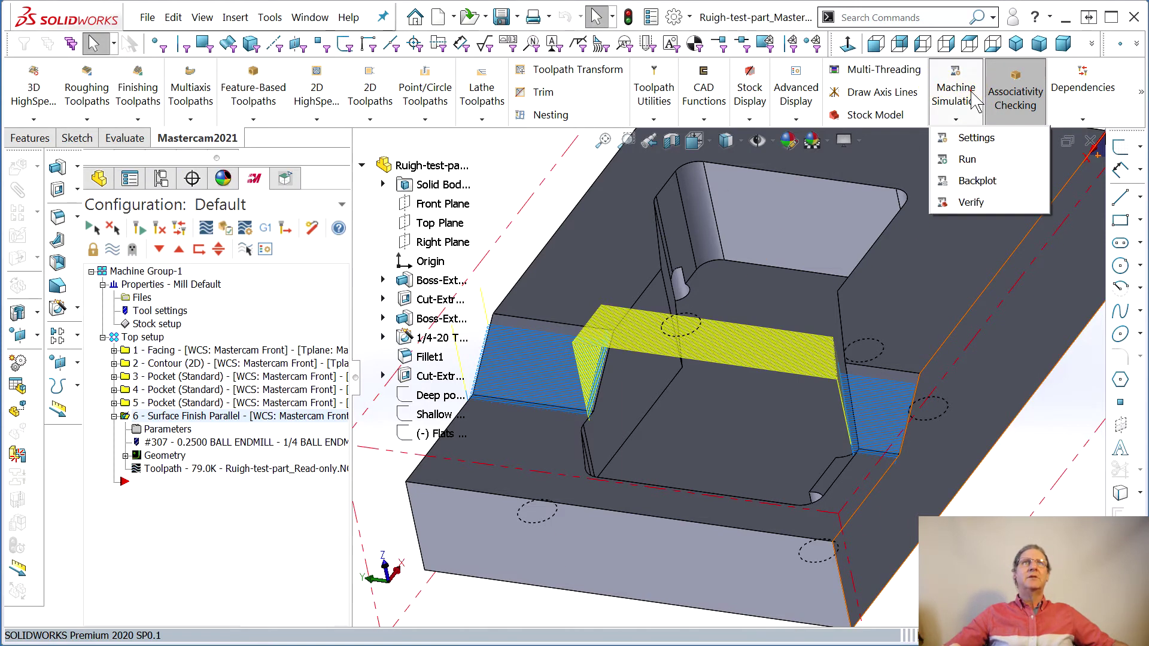
pyautogui.click(144, 337)
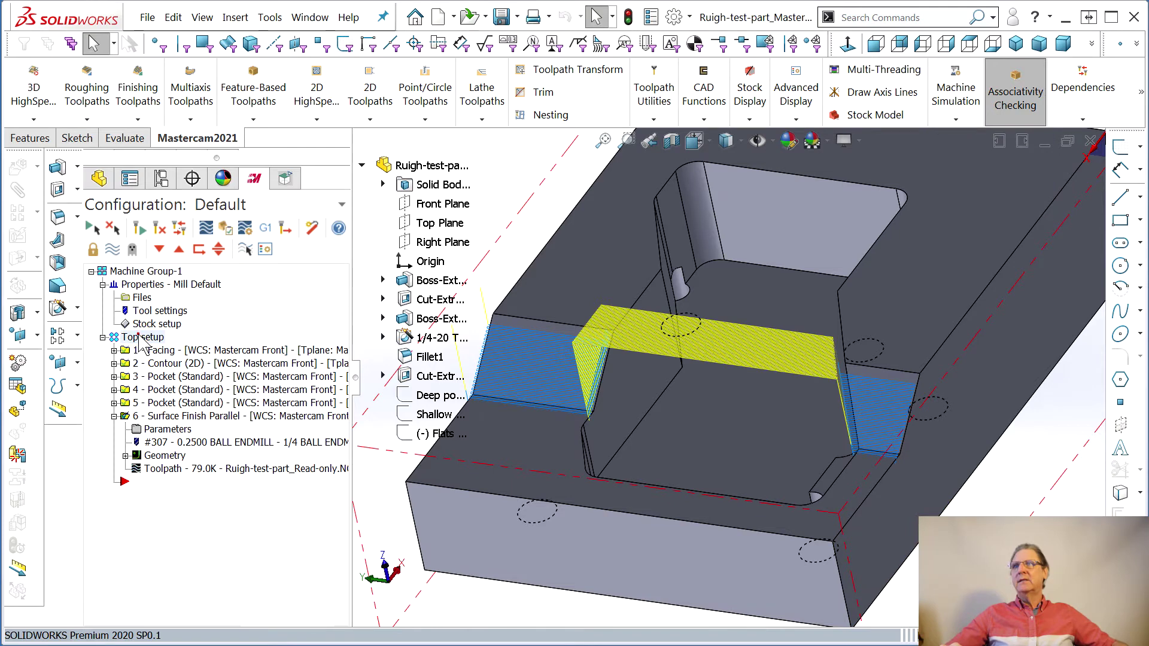
pyautogui.click(956, 96)
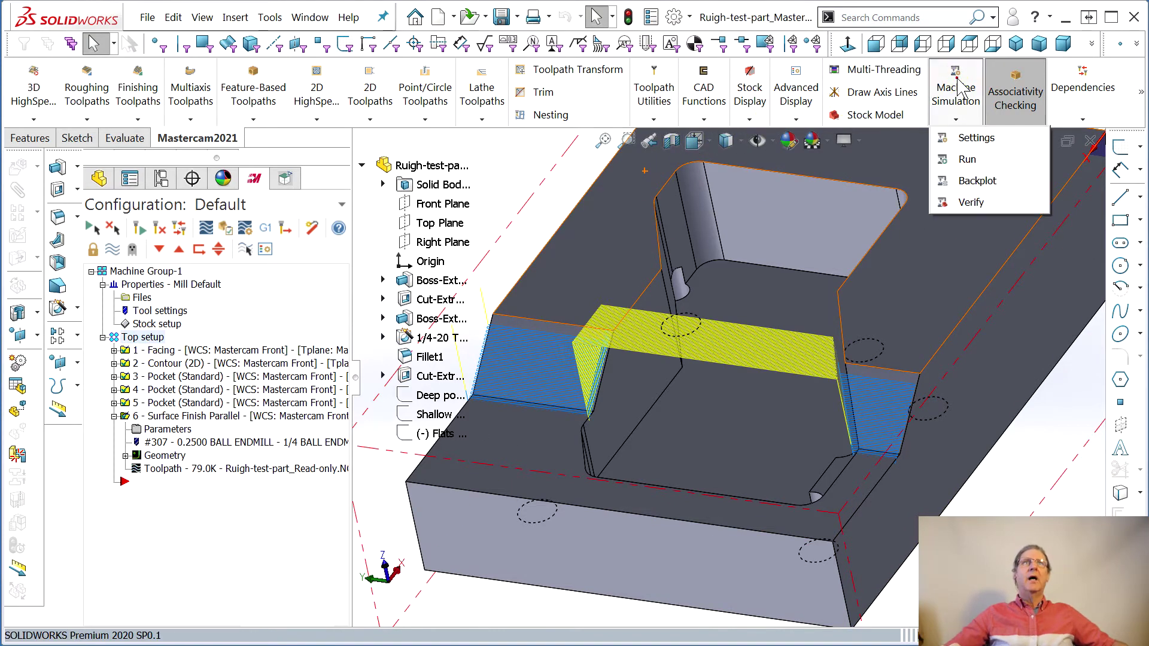
pyautogui.click(968, 161)
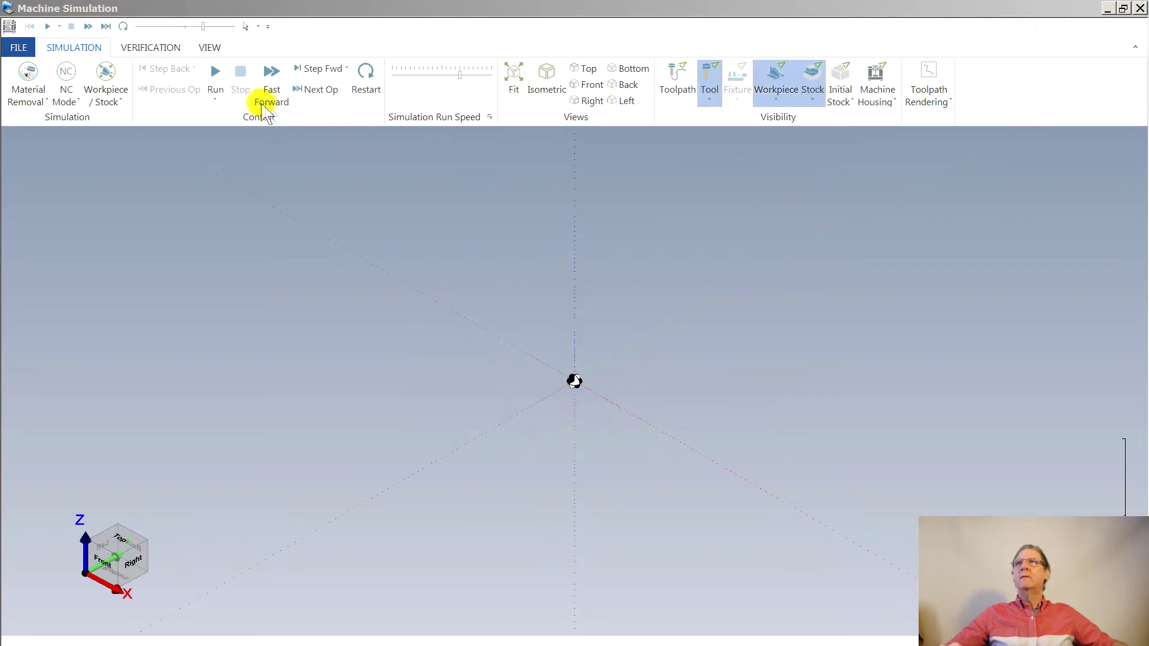
pyautogui.click(215, 77)
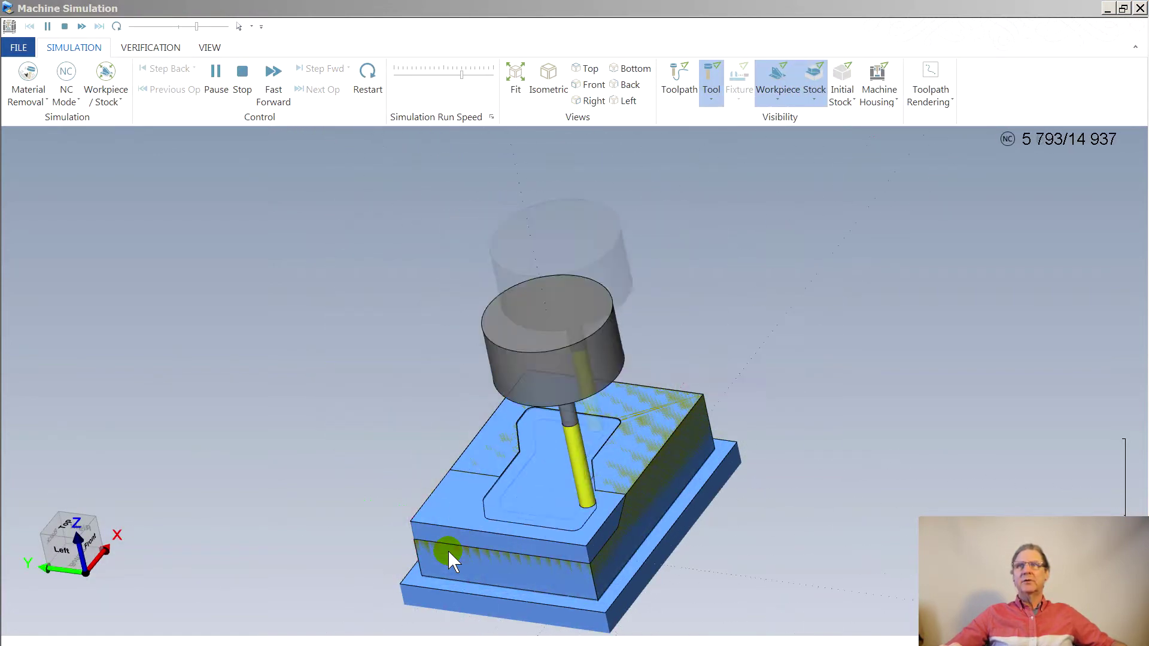
# Examine the simulated stock, especially the finish on both sloped faces and the pocket, and close Machine Simulation
pyautogui.moveTo(447, 551); pyautogui.dragTo(422, 533)
pyautogui.scroll(5, 567, 562)
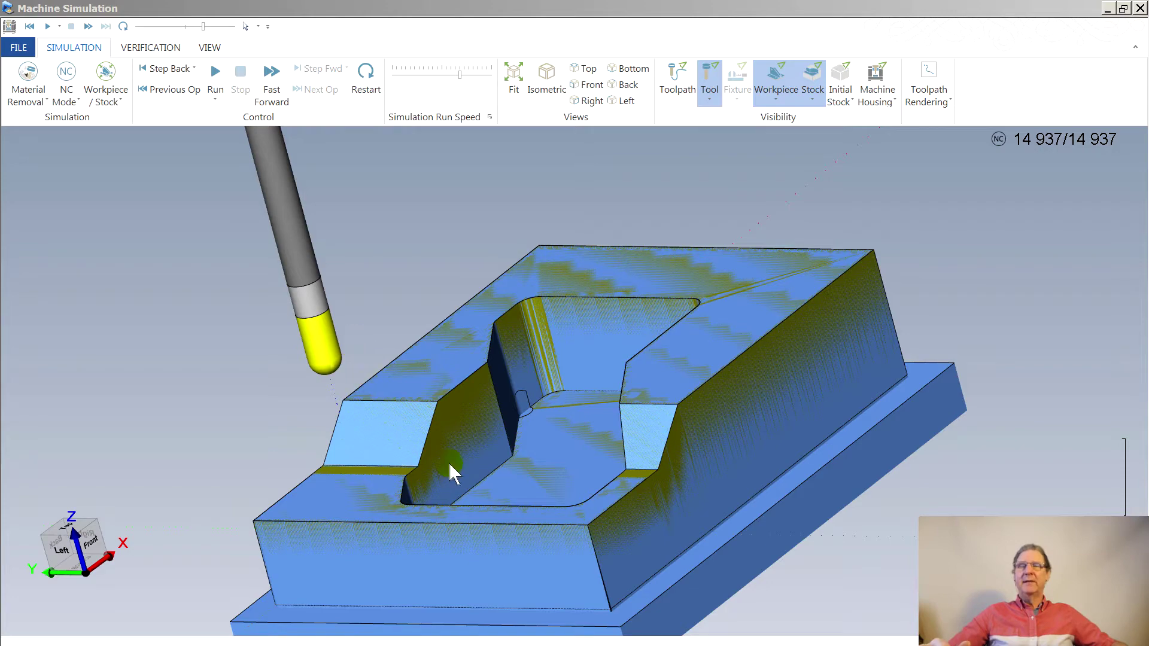
pyautogui.moveTo(468, 458)
pyautogui.mouseDown(button='middle')
pyautogui.moveTo(454, 479)
pyautogui.moveTo(440, 476)
pyautogui.mouseUp(button='middle')
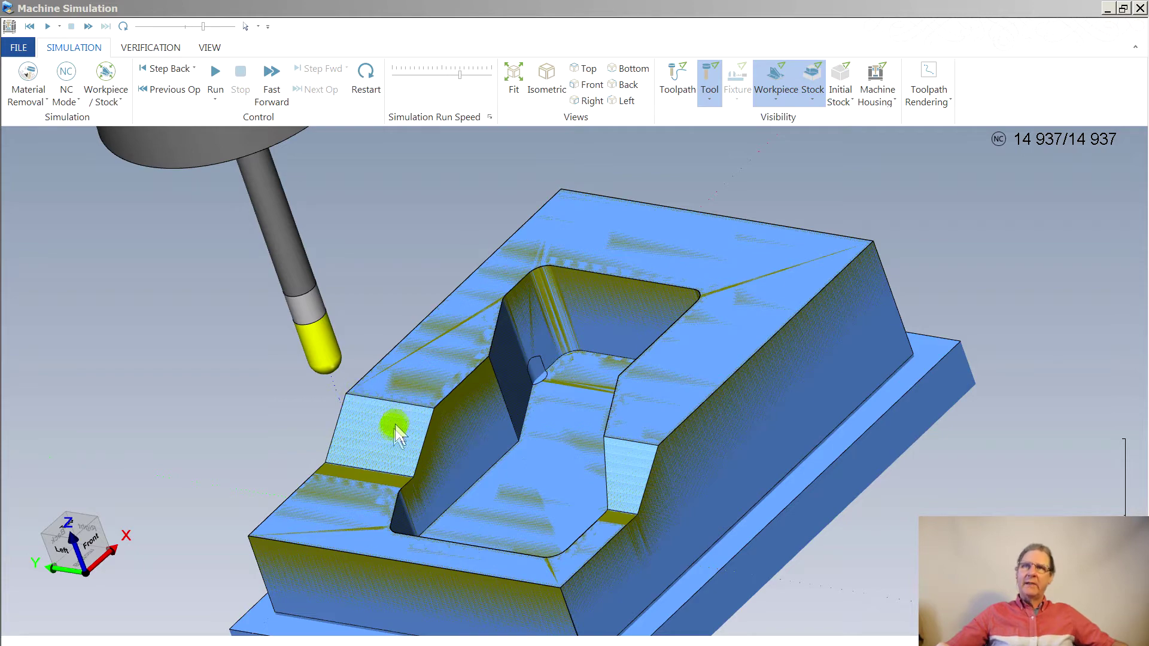
pyautogui.moveTo(392, 455); pyautogui.dragTo(365, 356, button='middle')
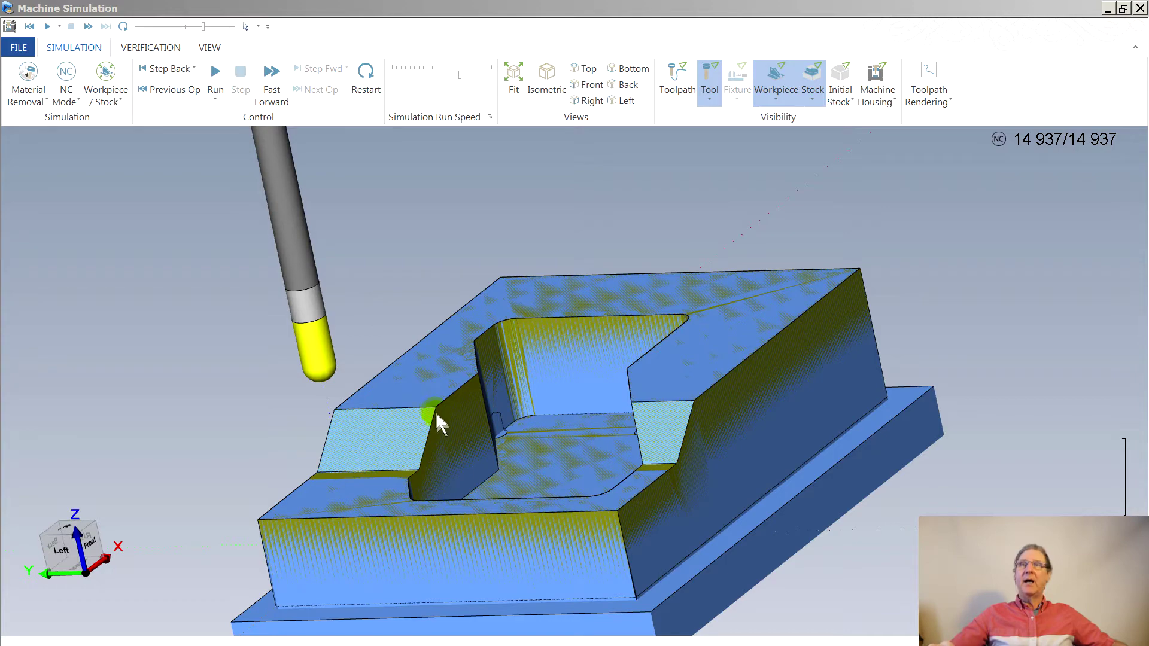
pyautogui.scroll(-3, 626, 493)
pyautogui.moveTo(626, 493); pyautogui.dragTo(630, 540, button='middle')
pyautogui.scroll(3, 632, 539)
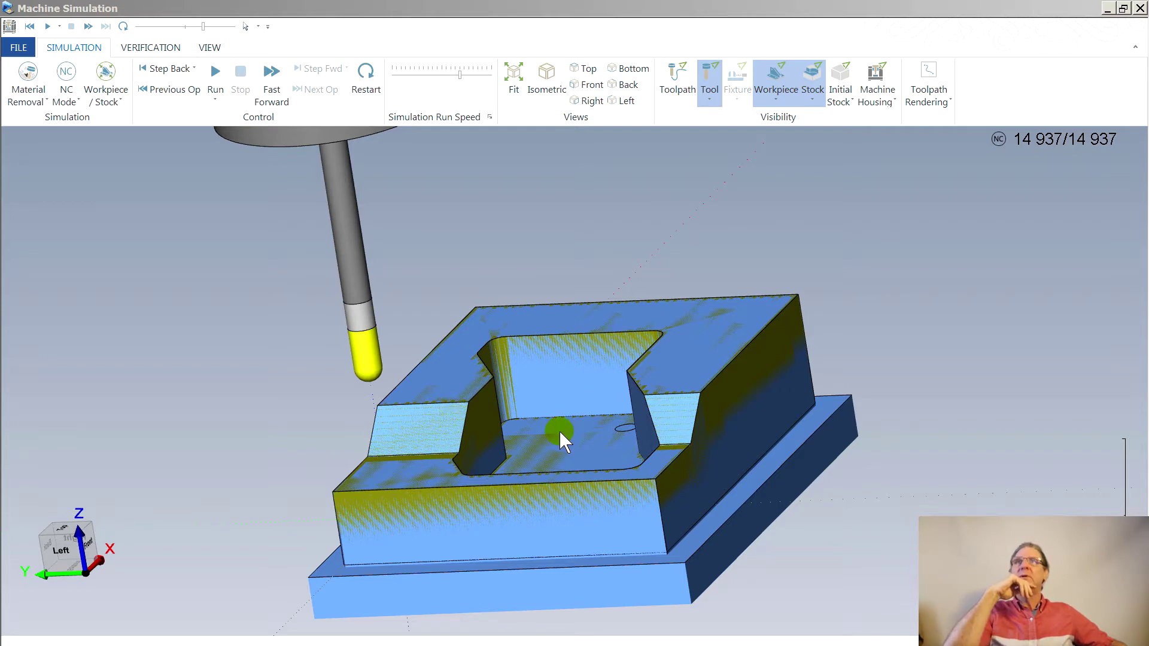
pyautogui.click(1140, 8)
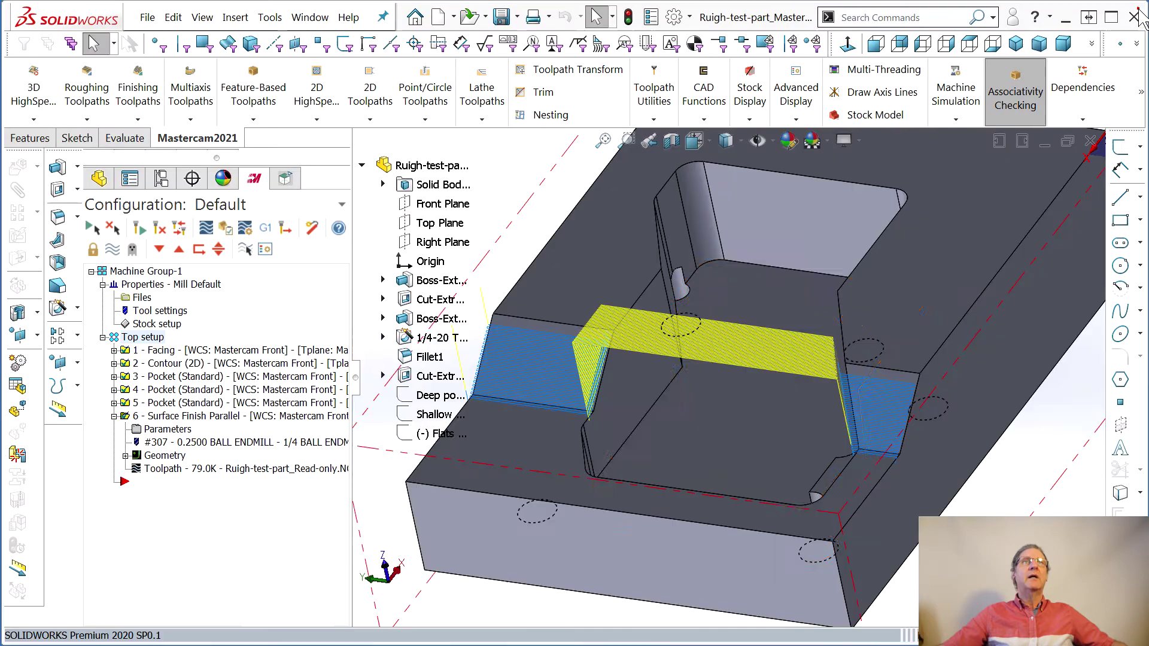
# Set the cutter length of tool 307, the 1/4 ball endmill, to 1 and regenerate operation 6, Surface Finish Parallel
pyautogui.click(871, 472)
pyautogui.moveTo(730, 526); pyautogui.dragTo(724, 521, button='middle')
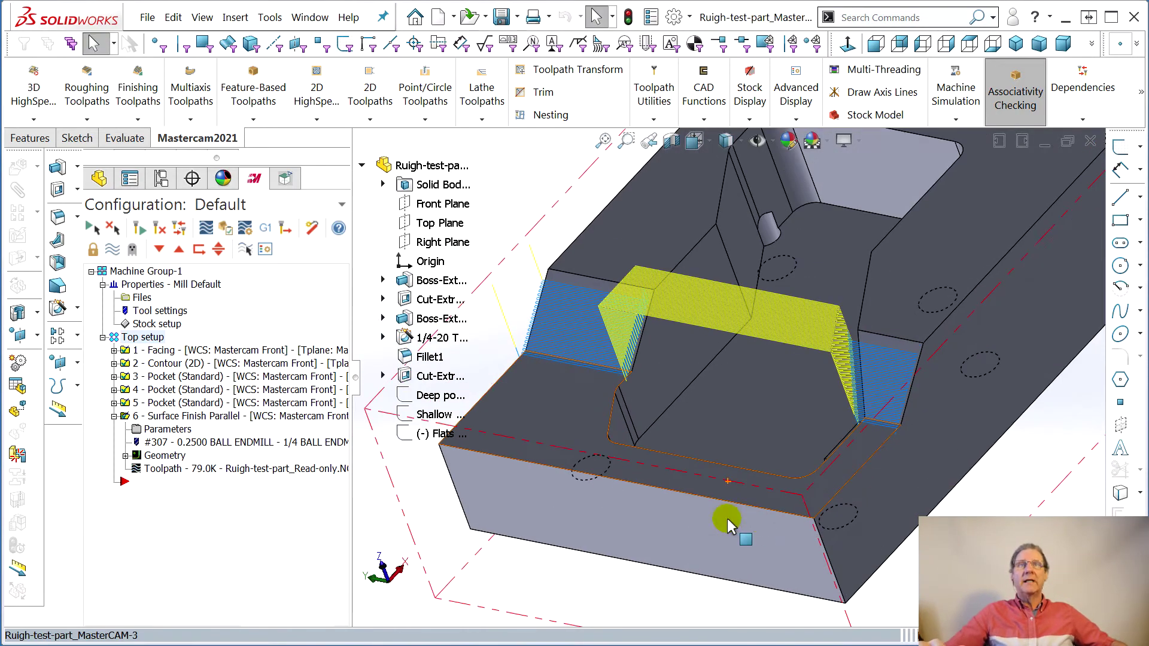
pyautogui.moveTo(995, 470); pyautogui.dragTo(940, 453, button='middle')
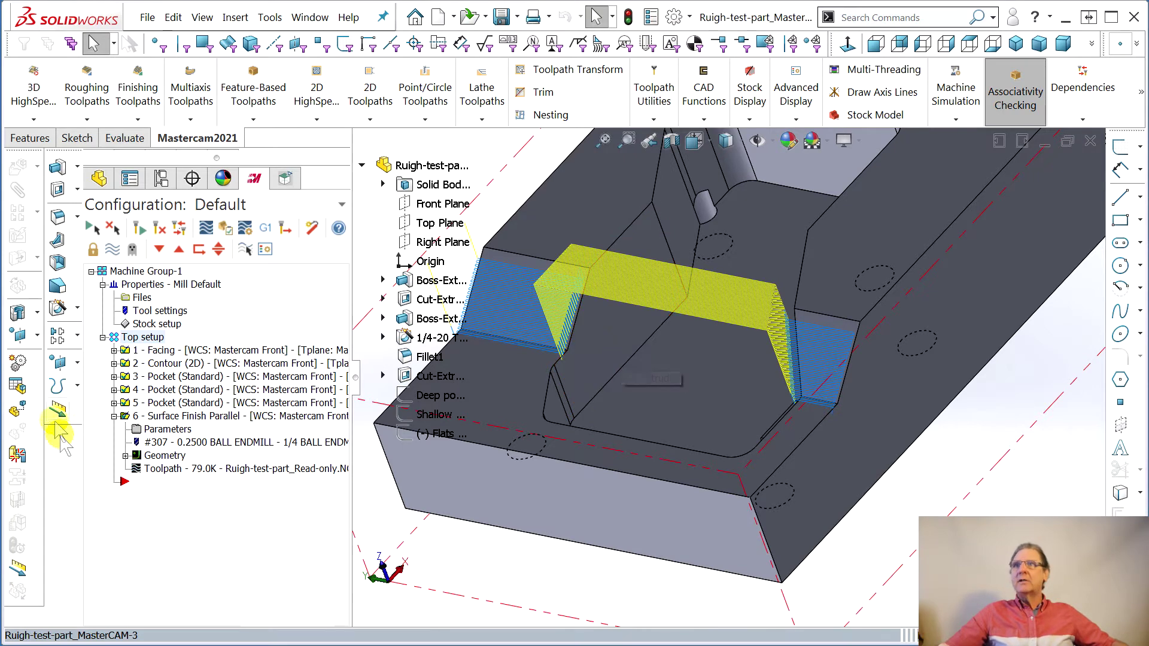
pyautogui.click(156, 442)
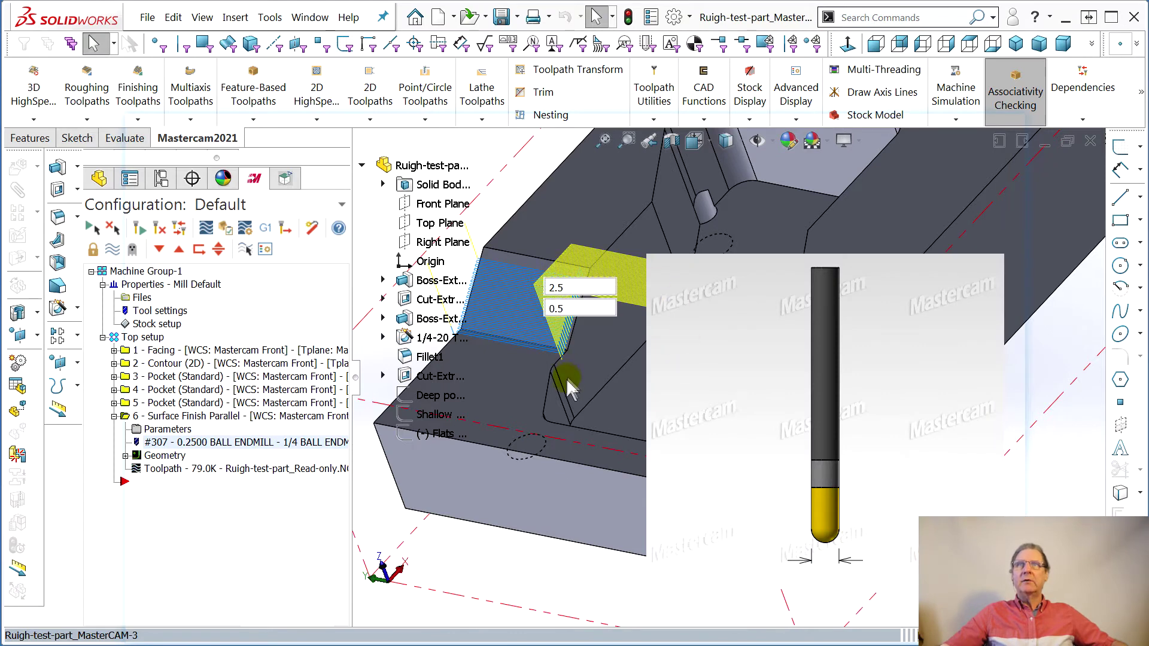
pyautogui.click(571, 310)
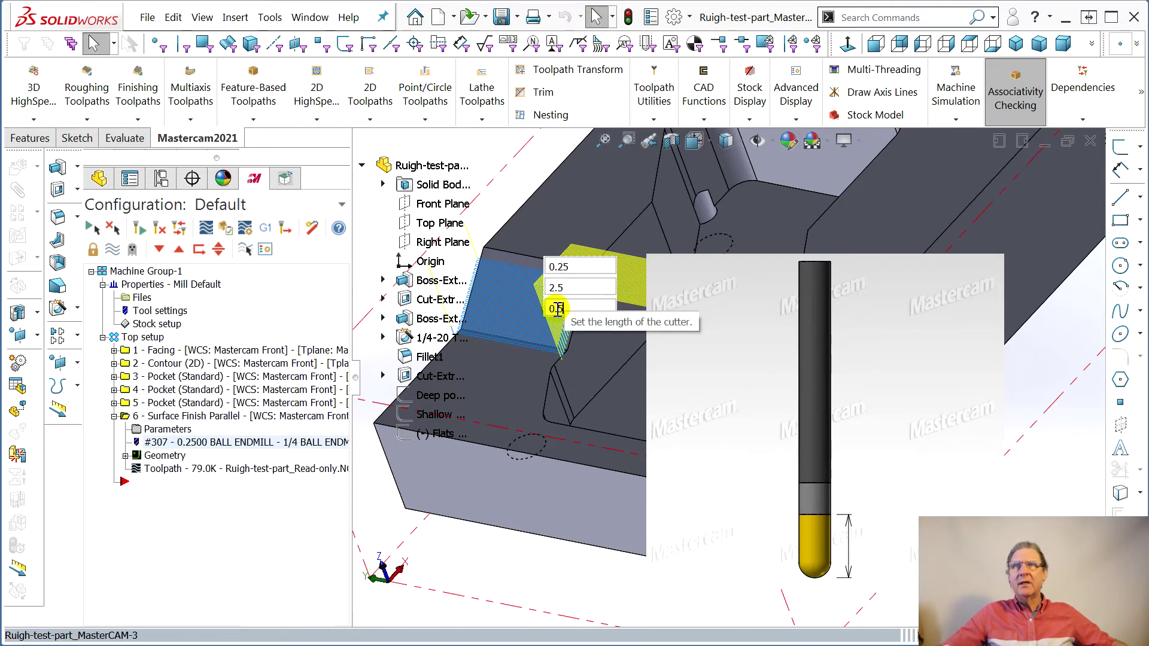
pyautogui.click(556, 309)
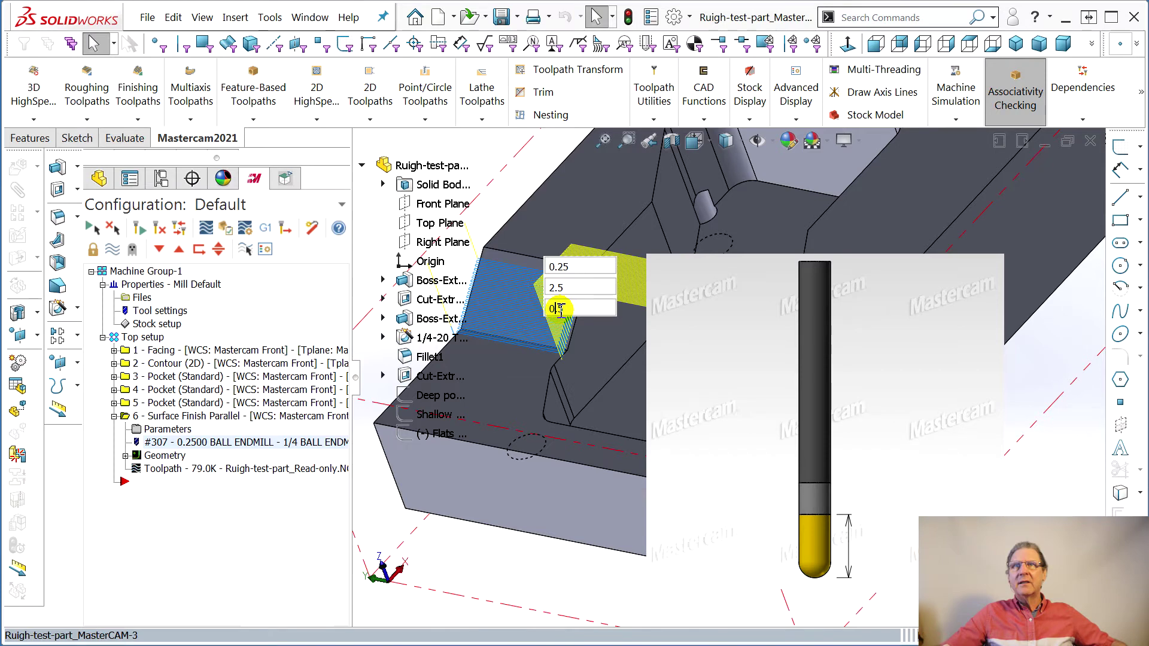
pyautogui.write('1')
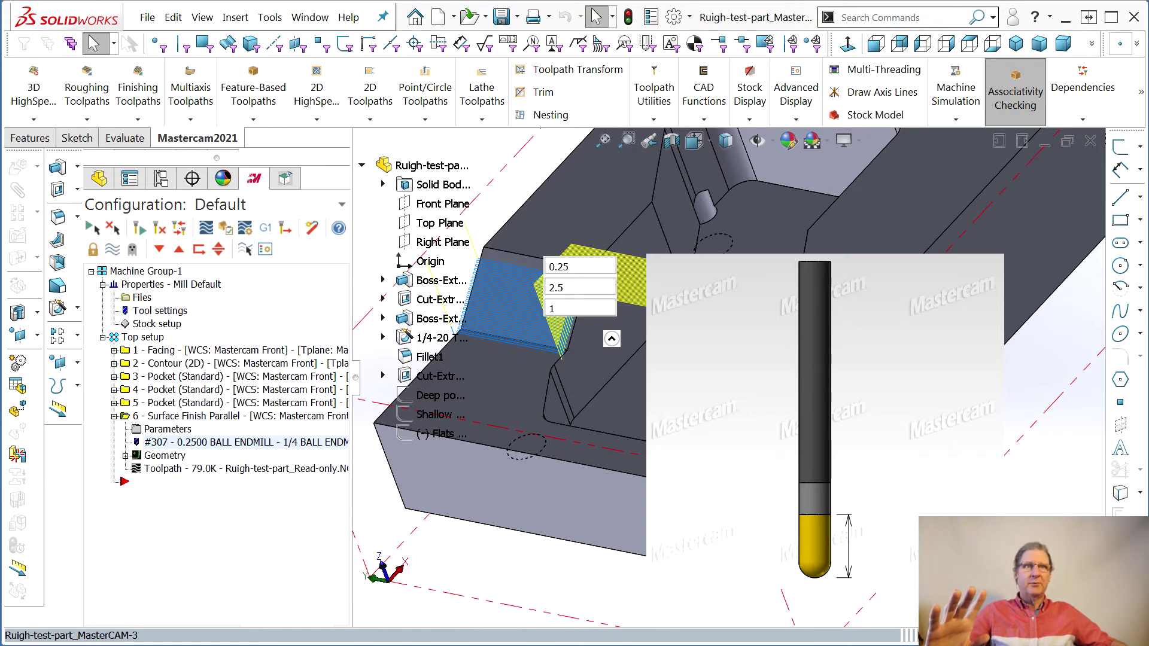
pyautogui.press('Return')
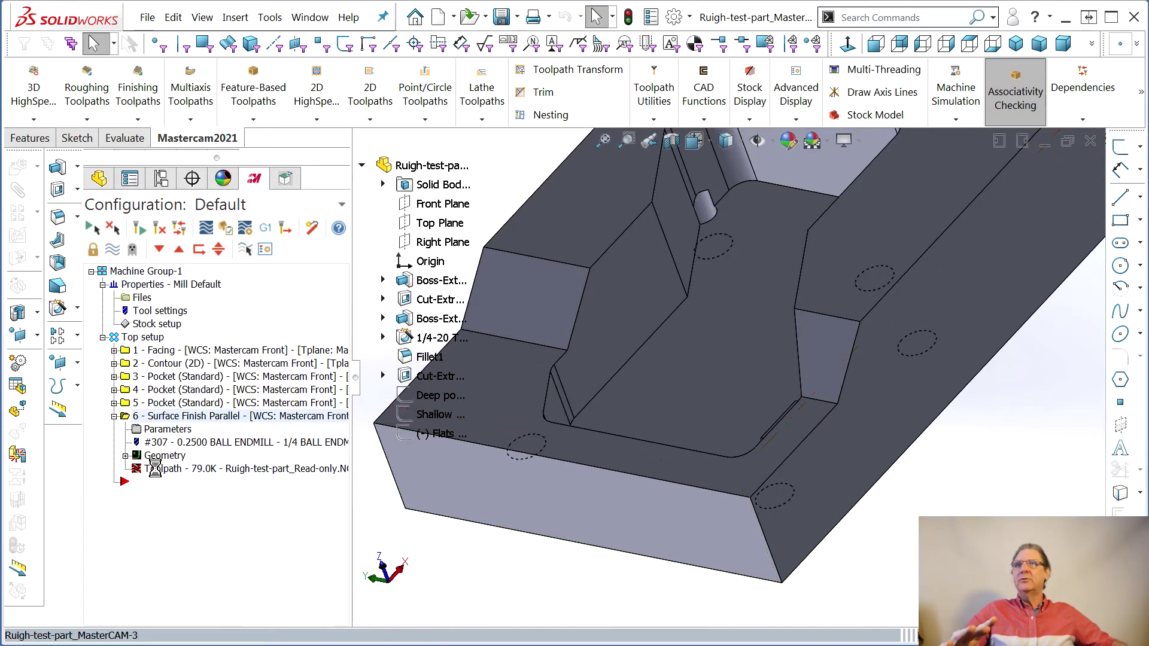
pyautogui.click(281, 468)
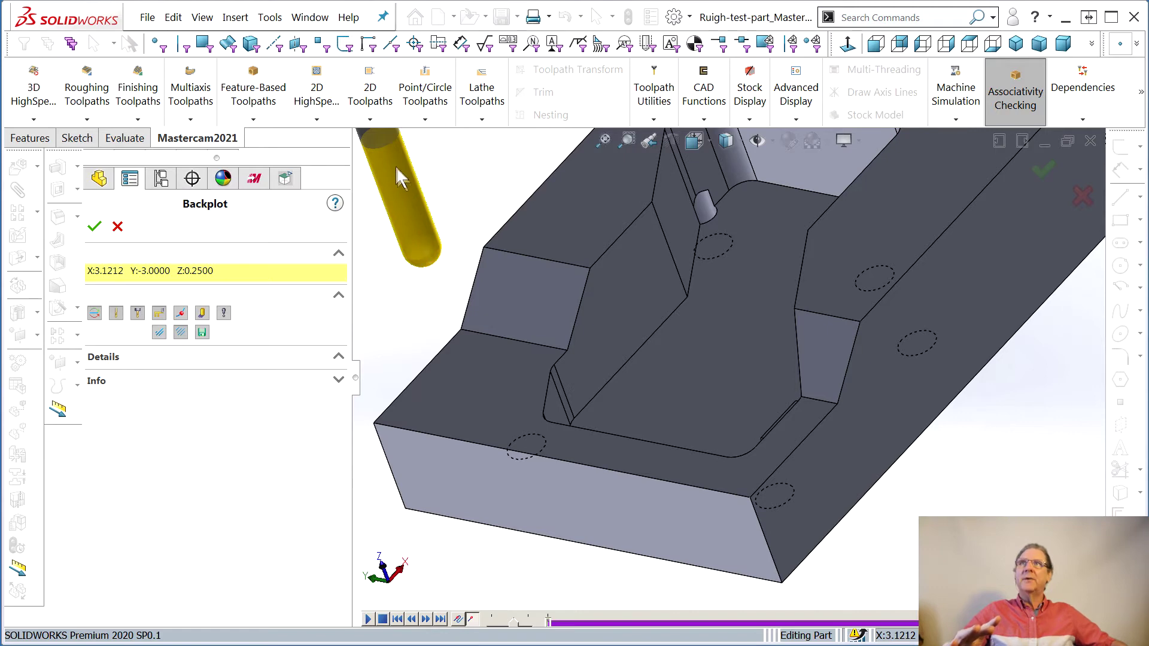
pyautogui.click(94, 226)
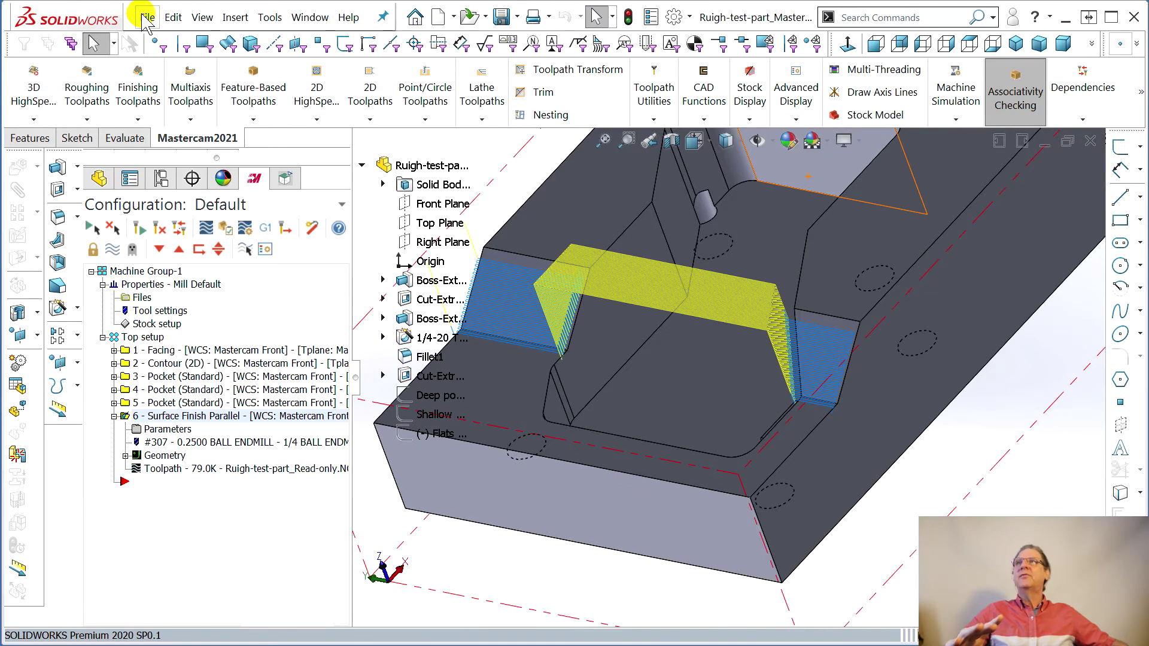
# Save the part and select the Top setup with all its operations
pyautogui.click(146, 18)
pyautogui.click(343, 203)
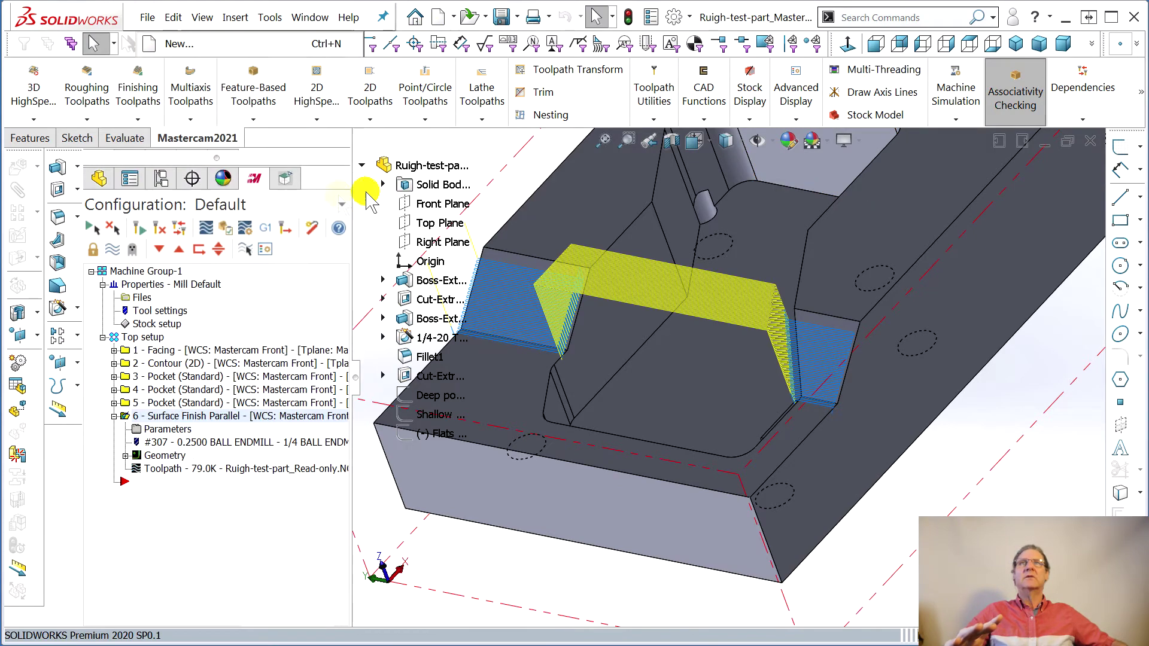
pyautogui.moveTo(678, 365); pyautogui.dragTo(678, 323, button='middle')
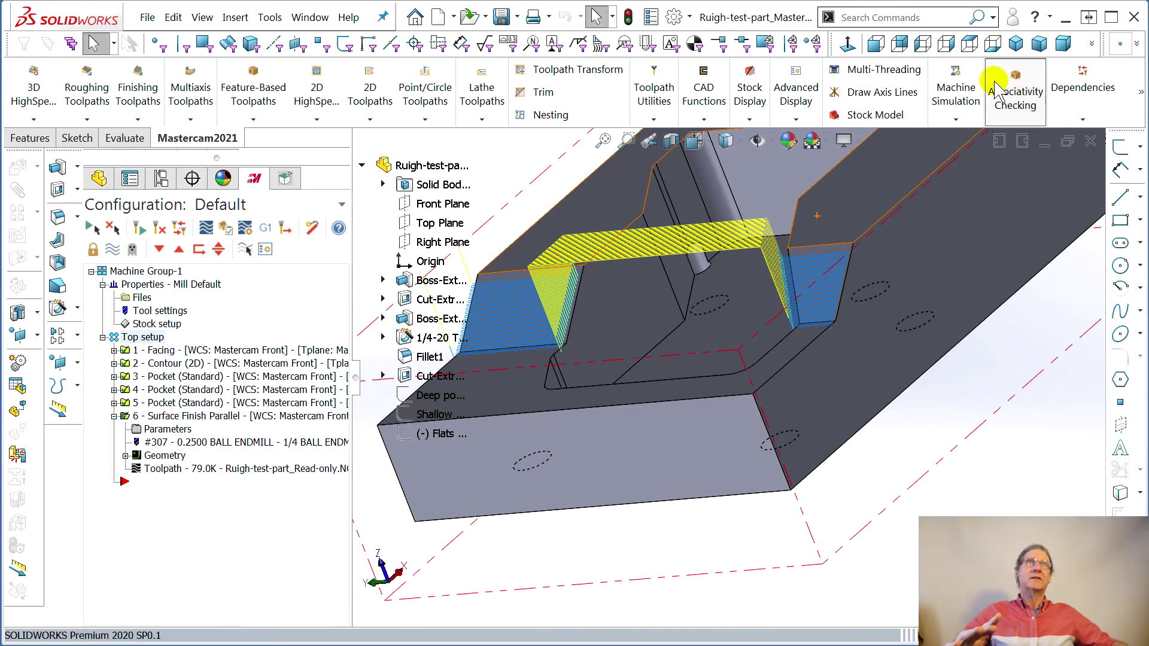
# Run all operations of the Top setup in Machine Simulation, slowing the run speed for the final passes over the sloped faces
pyautogui.click(976, 163)
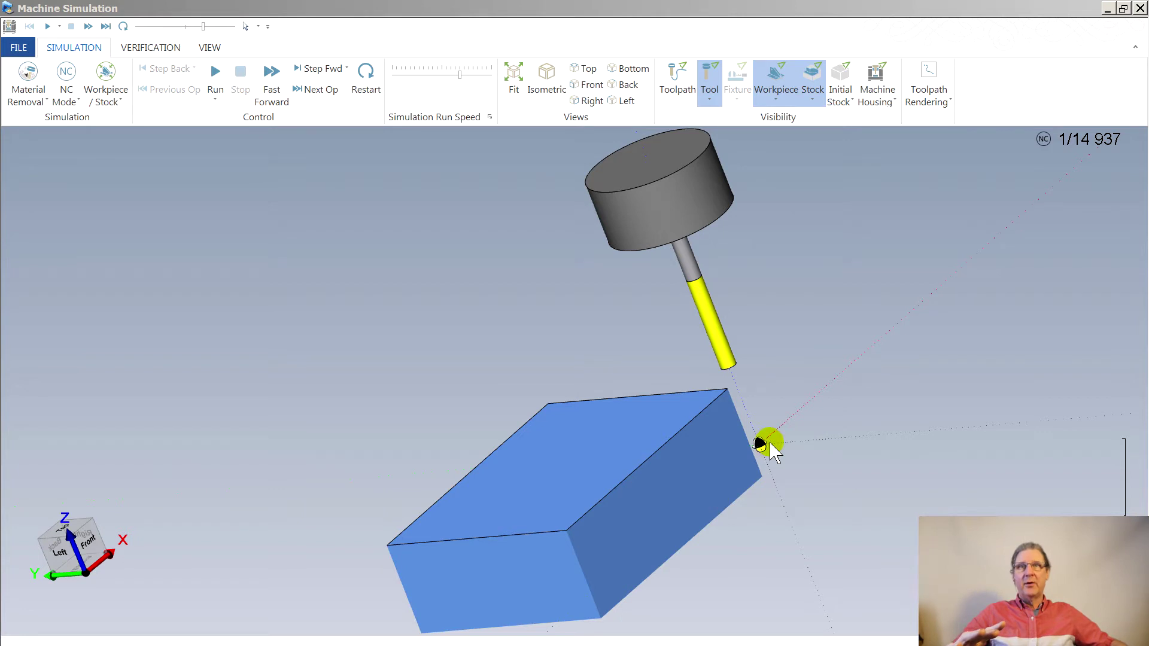
pyautogui.moveTo(636, 490); pyautogui.dragTo(577, 351, button='middle')
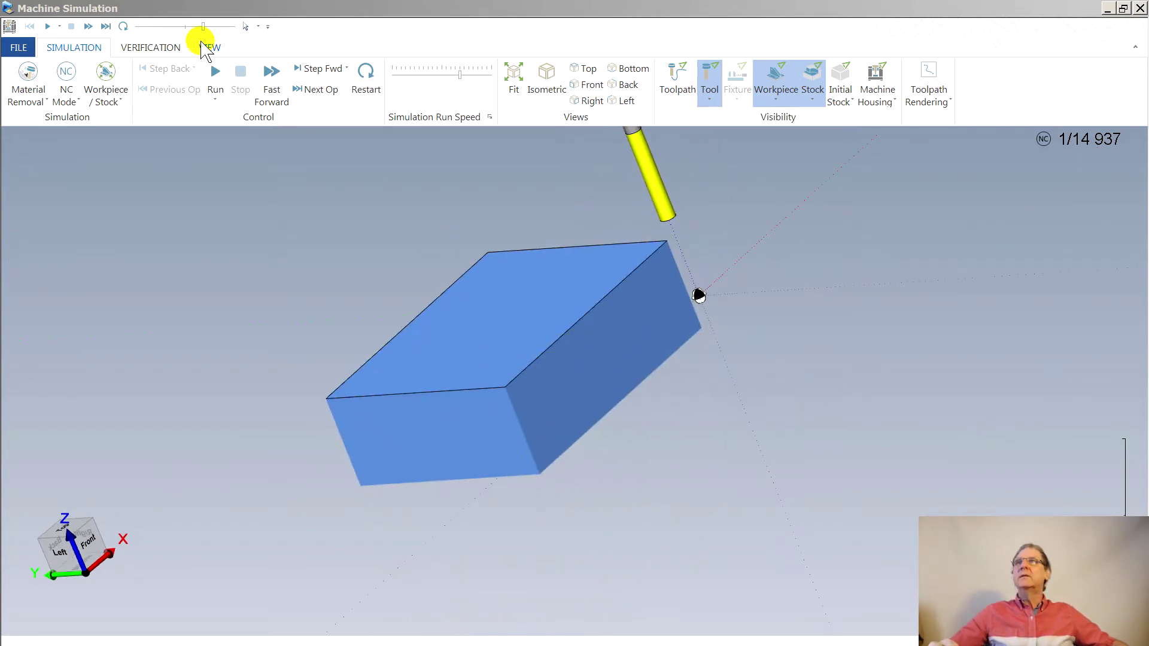
pyautogui.click(216, 84)
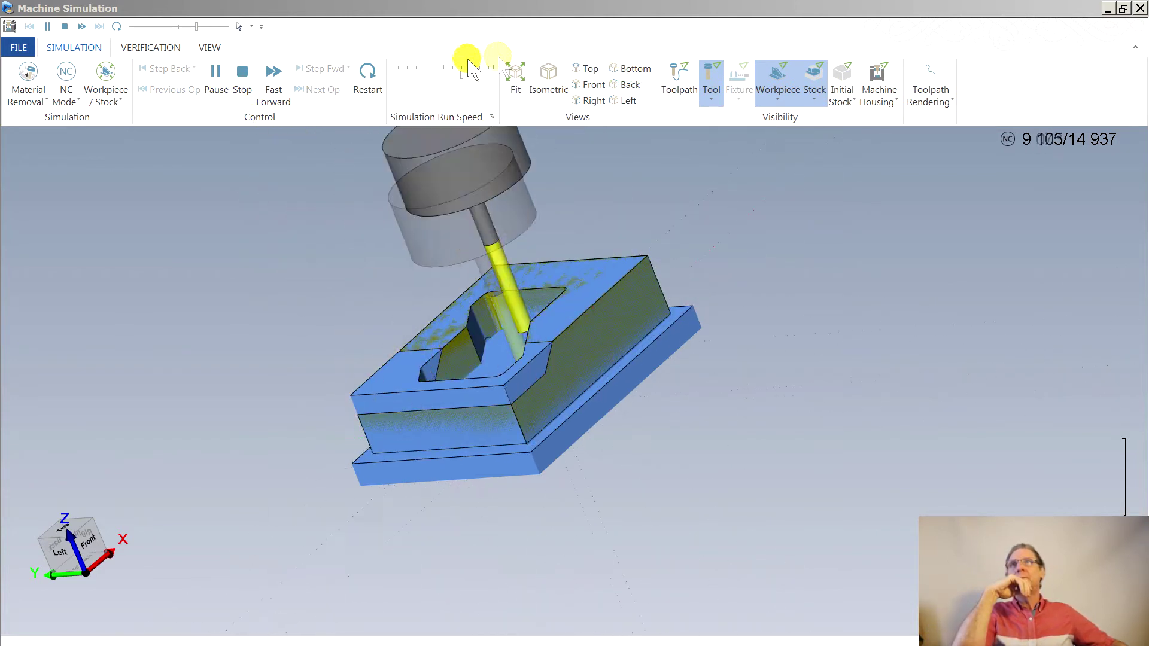
pyautogui.click(419, 72)
pyautogui.moveTo(423, 84); pyautogui.dragTo(447, 88)
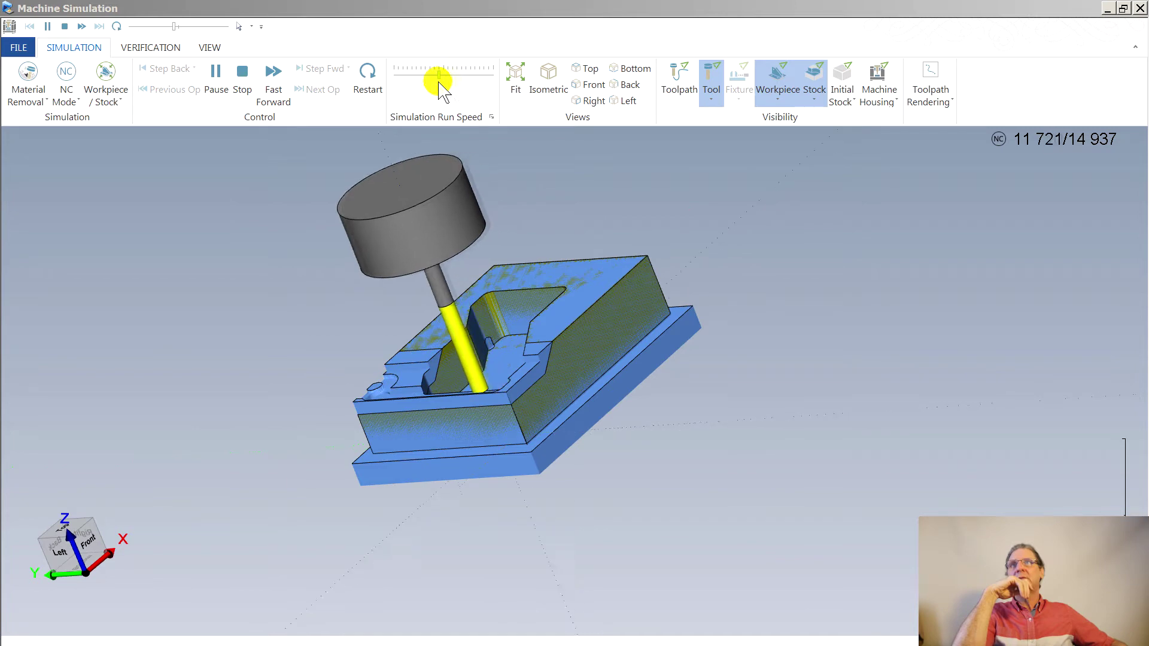
pyautogui.click(429, 82)
pyautogui.moveTo(428, 77); pyautogui.dragTo(430, 78)
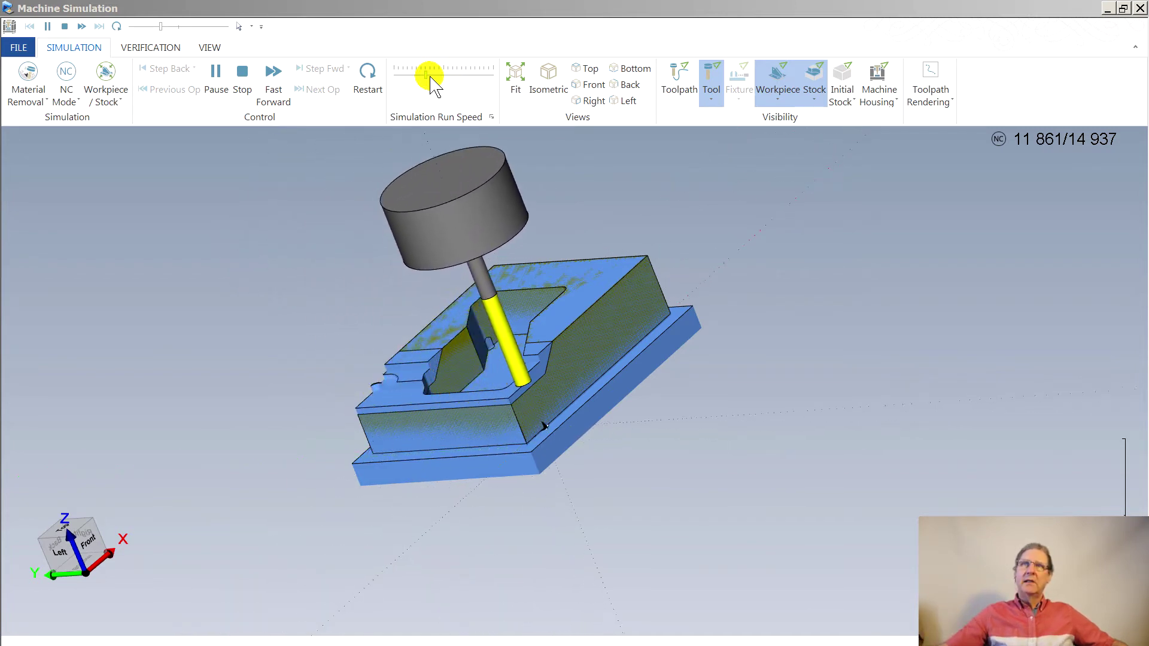
pyautogui.scroll(5, 543, 389)
pyautogui.scroll(2, 498, 344)
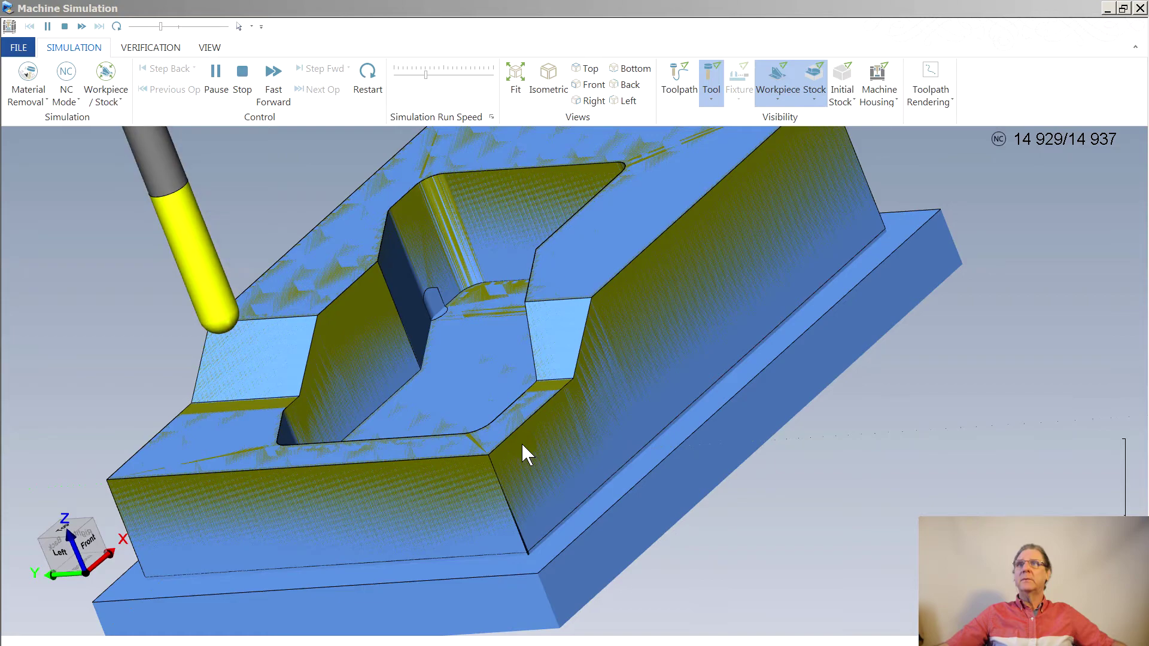
# Examine the finished stock up close where the sloped faces meet the lower flat, including from the underside and front
pyautogui.moveTo(549, 425)
pyautogui.mouseDown(button='middle')
pyautogui.moveTo(547, 406)
pyautogui.moveTo(562, 426)
pyautogui.moveTo(531, 394)
pyautogui.moveTo(585, 423)
pyautogui.moveTo(509, 501)
pyautogui.moveTo(546, 559)
pyautogui.moveTo(526, 572)
pyautogui.moveTo(535, 583)
pyautogui.mouseUp(button='middle')
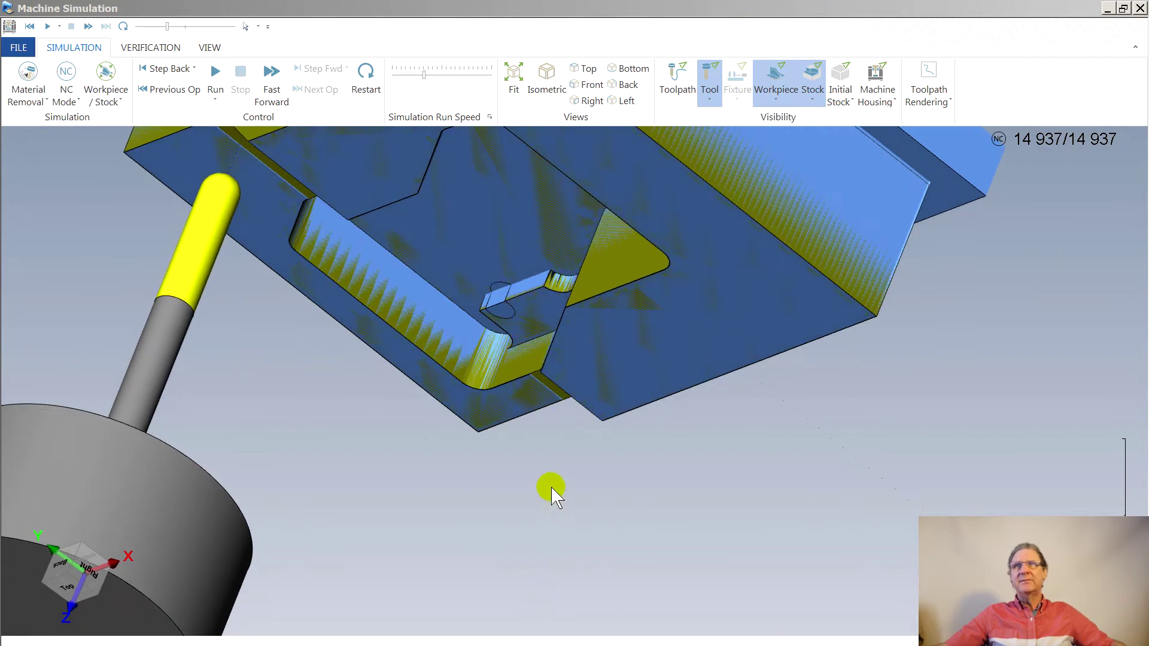
pyautogui.scroll(5, 530, 326)
pyautogui.moveTo(531, 325); pyautogui.dragTo(542, 346, button='middle')
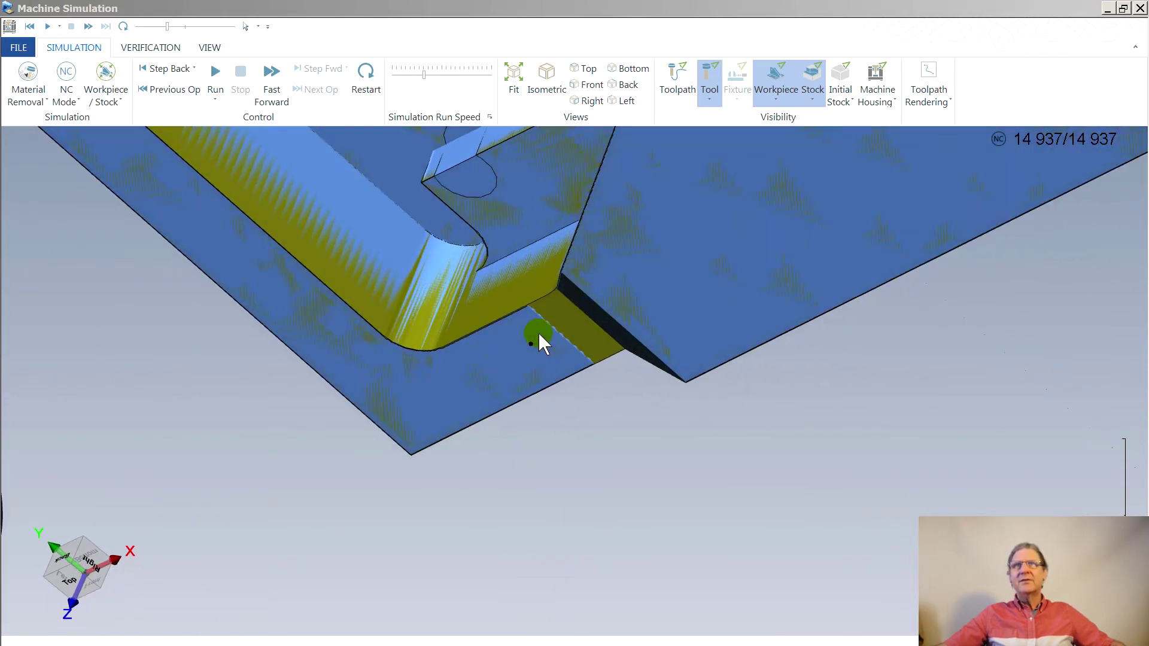
pyautogui.scroll(1, 548, 321)
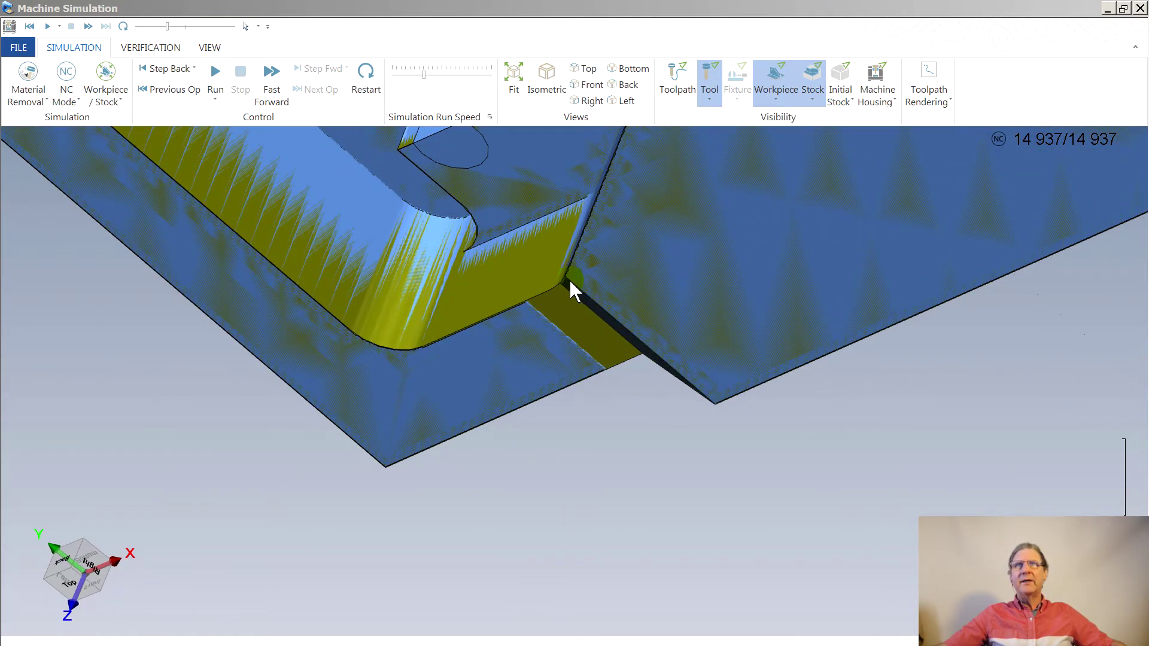
pyautogui.moveTo(517, 371); pyautogui.dragTo(397, 503, button='middle')
pyautogui.scroll(3, 548, 577)
pyautogui.scroll(8, 548, 577)
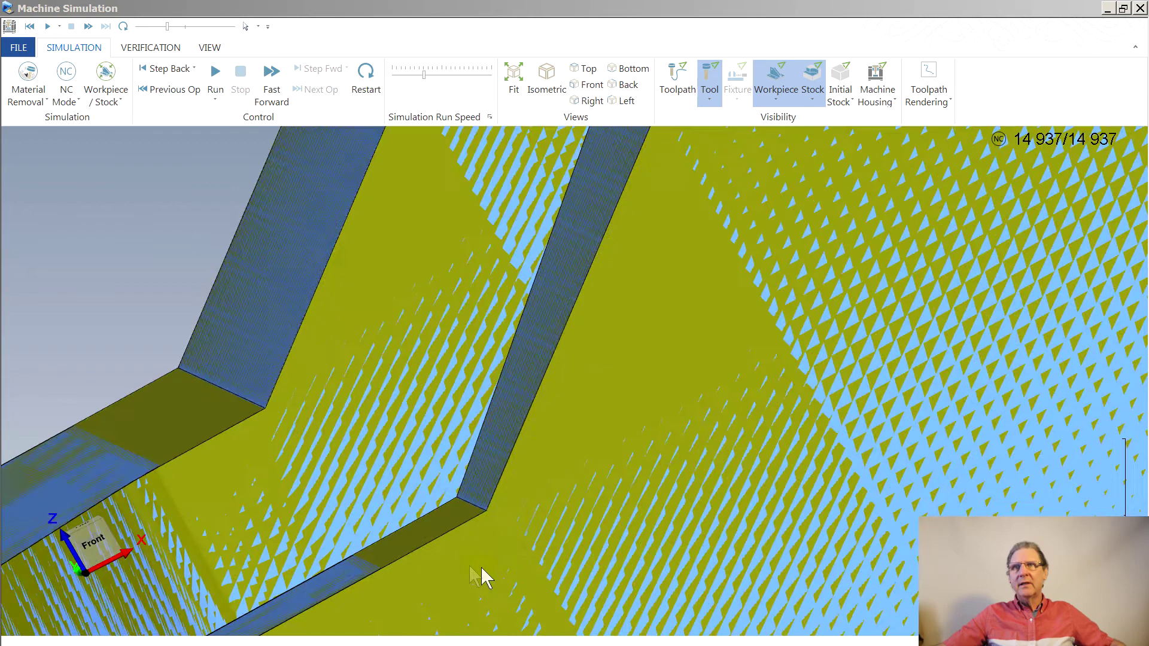
pyautogui.scroll(8, 454, 557)
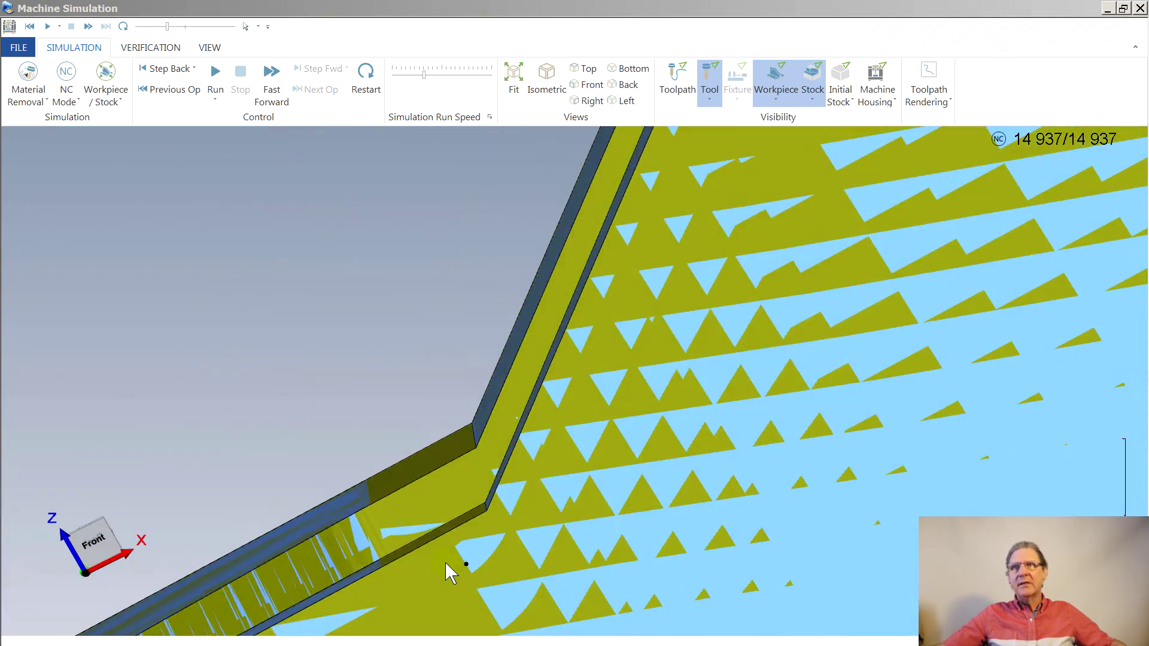
pyautogui.scroll(8, 446, 560)
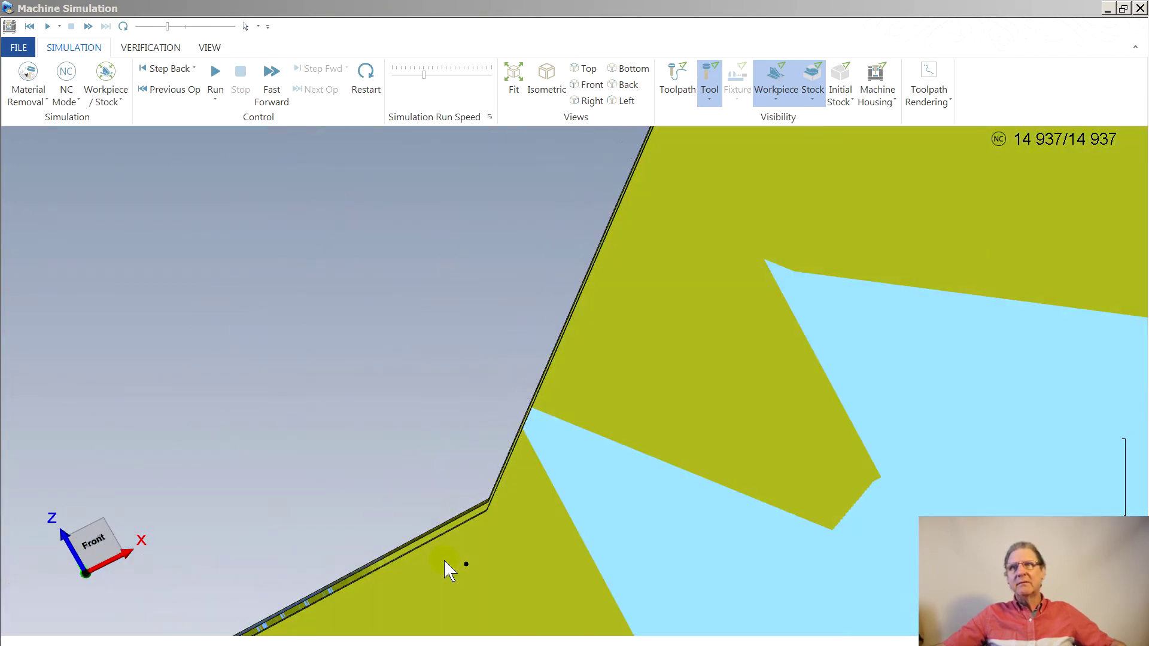
pyautogui.scroll(8, 450, 569)
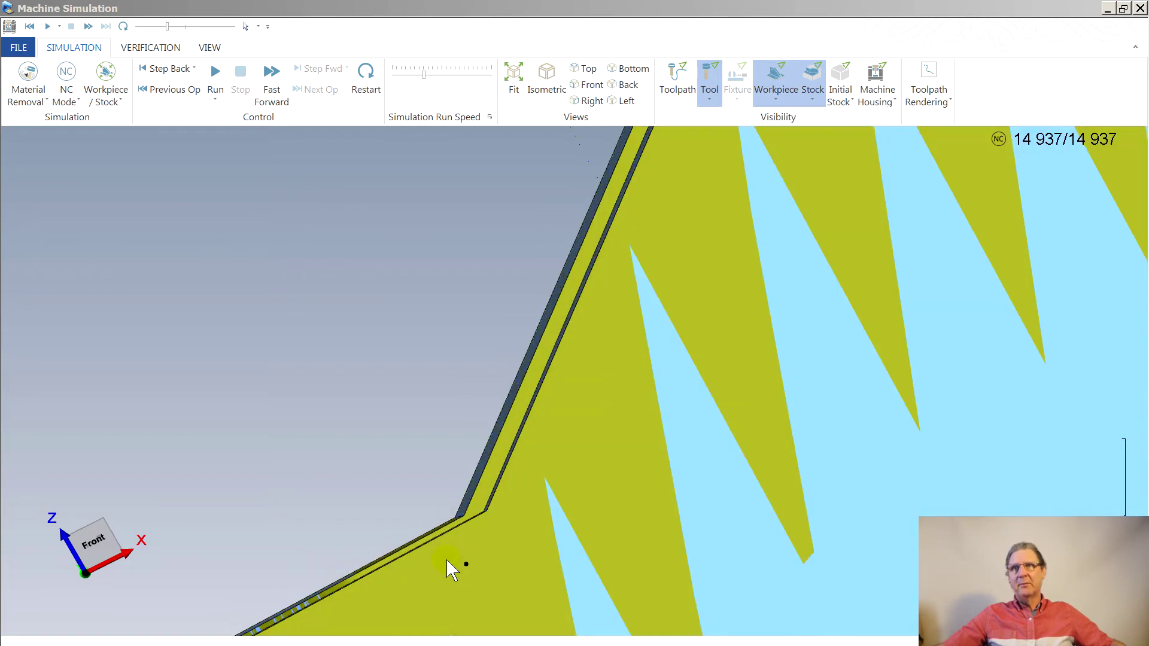
pyautogui.scroll(8, 461, 564)
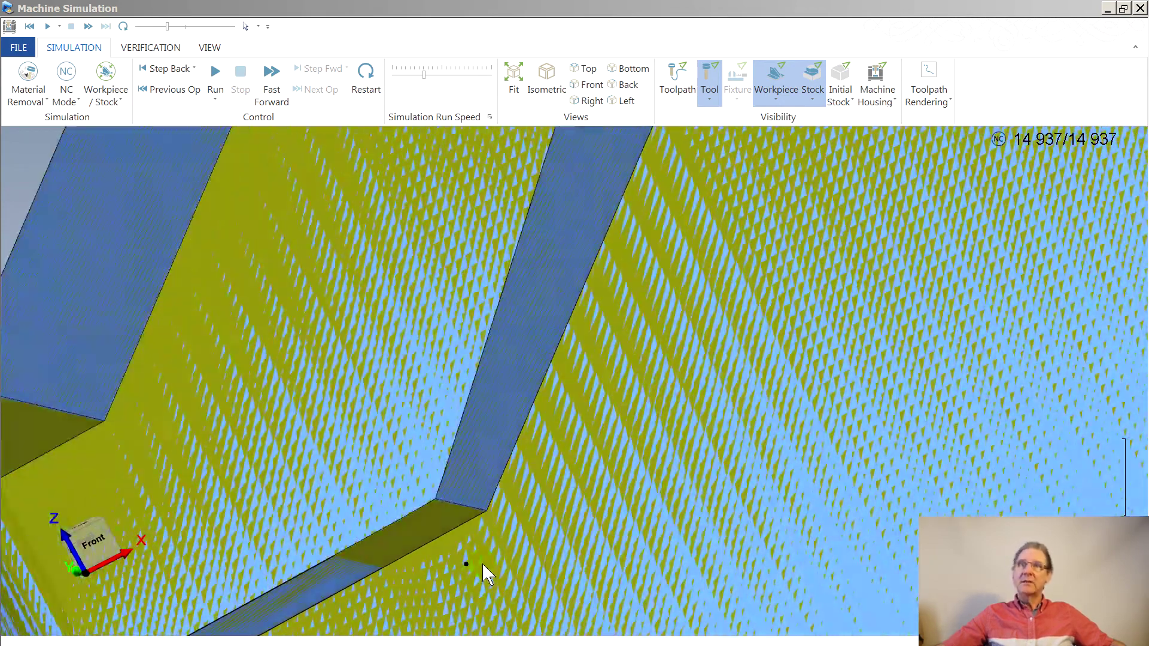
# Inspect both sloped faces and the uncut strips at their base from above and from the front
pyautogui.scroll(-10, 498, 565)
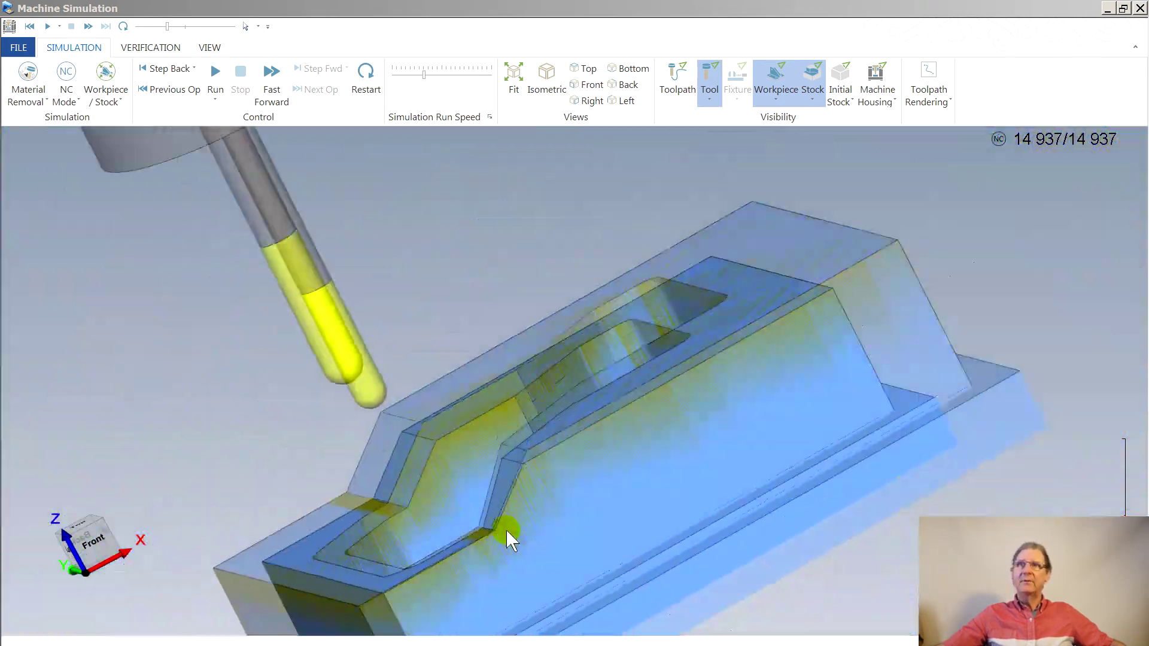
pyautogui.moveTo(514, 583); pyautogui.dragTo(494, 536, button='middle')
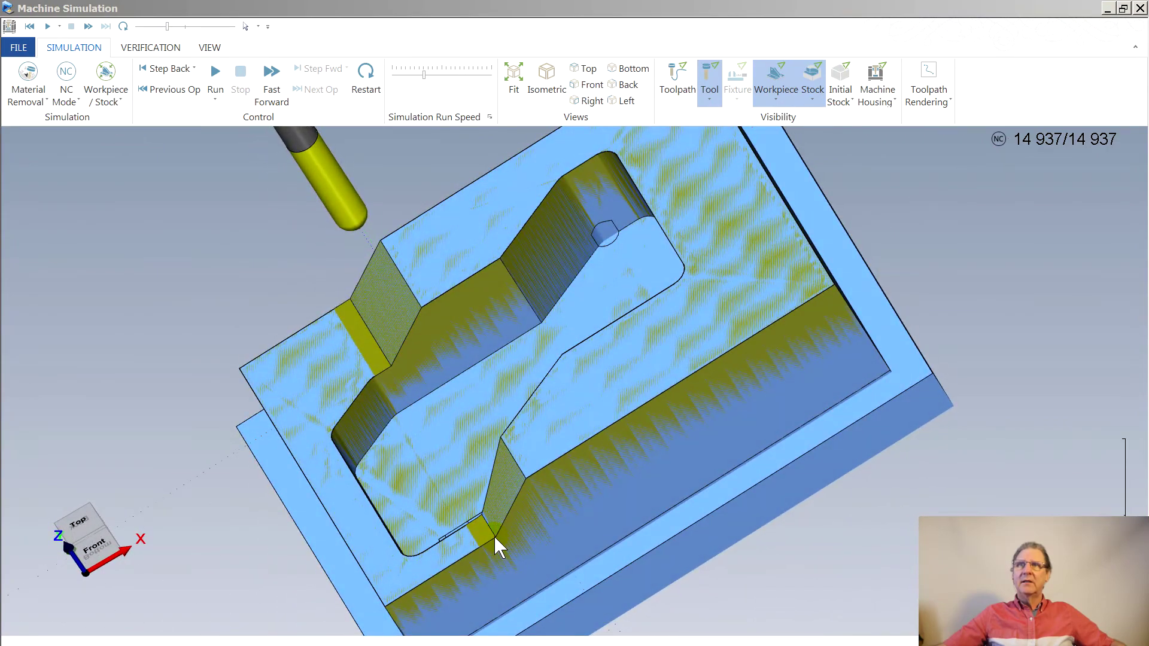
pyautogui.moveTo(395, 430)
pyautogui.mouseDown(button='middle')
pyautogui.moveTo(371, 382)
pyautogui.moveTo(409, 425)
pyautogui.mouseUp(button='middle')
pyautogui.moveTo(341, 278); pyautogui.dragTo(439, 457, button='middle')
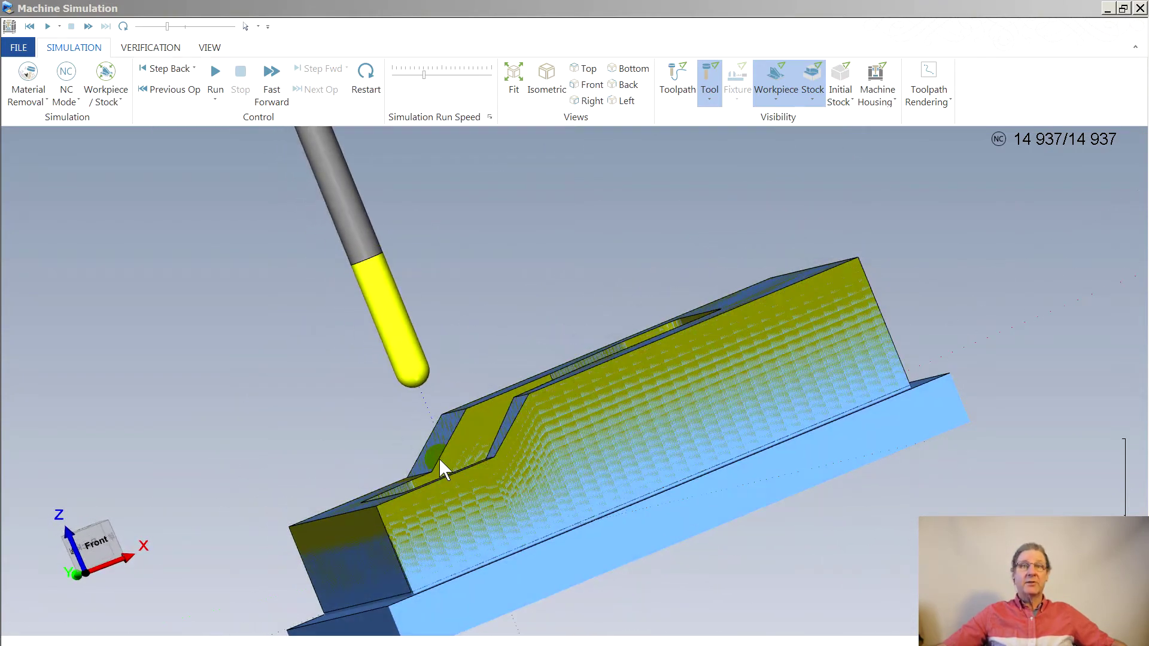
pyautogui.scroll(8, 476, 483)
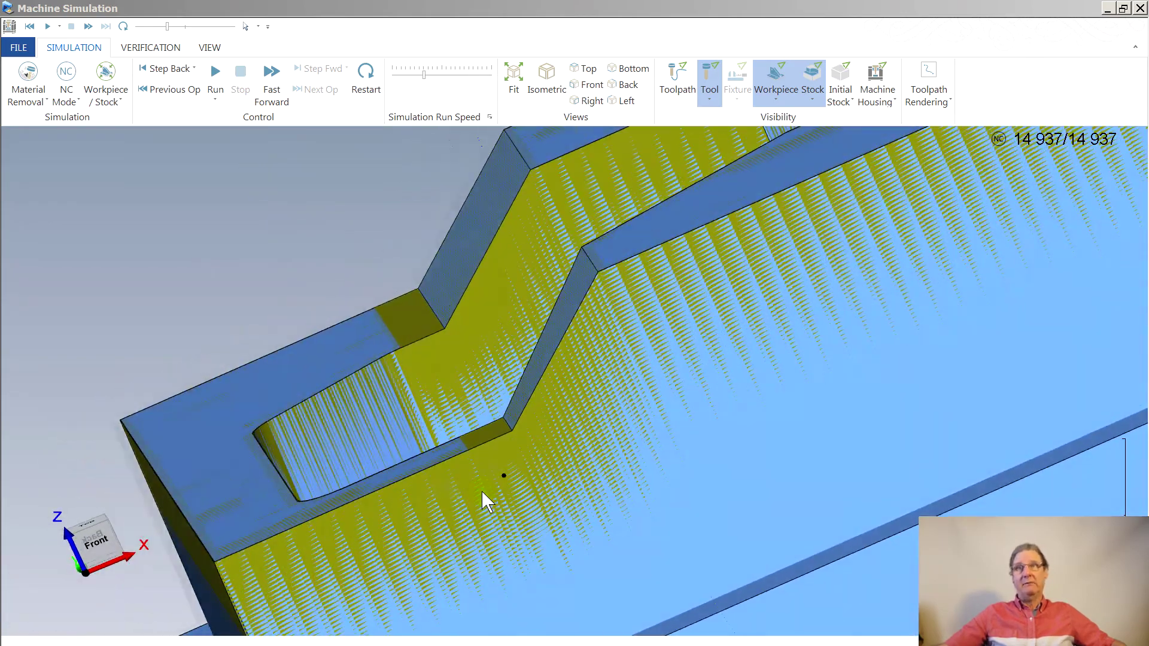
pyautogui.moveTo(482, 490)
pyautogui.mouseDown(button='middle')
pyautogui.moveTo(478, 463)
pyautogui.moveTo(493, 451)
pyautogui.moveTo(561, 495)
pyautogui.moveTo(477, 479)
pyautogui.moveTo(466, 505)
pyautogui.moveTo(480, 491)
pyautogui.mouseUp(button='middle')
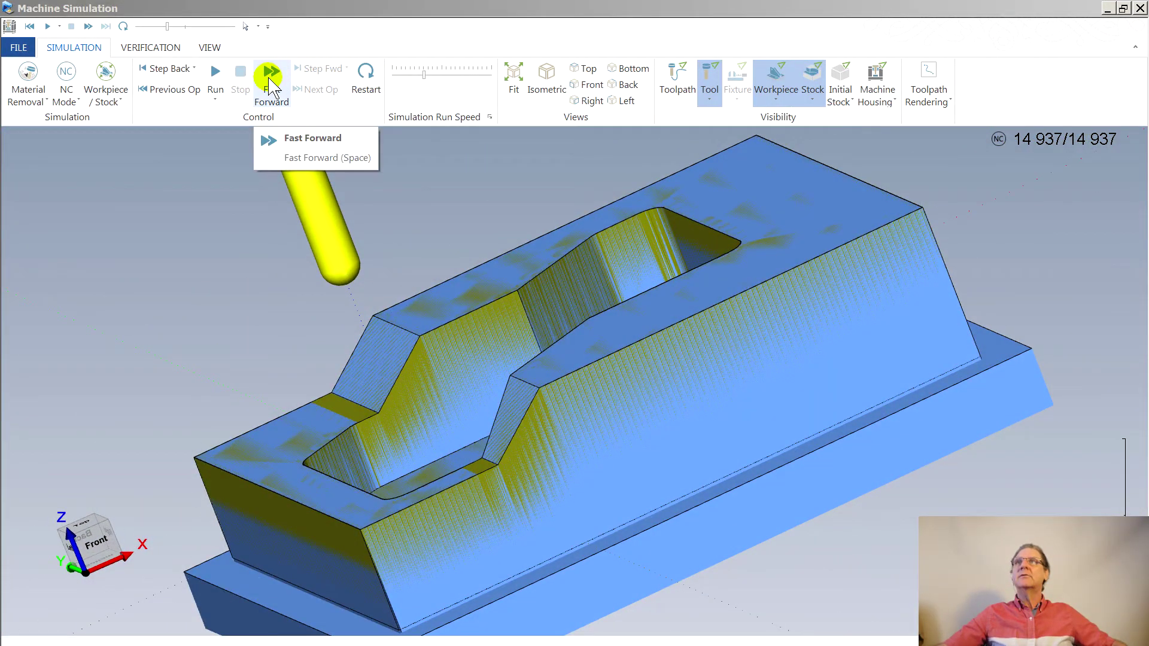
# Restart the simulation and advance it operation by operation up to the start of the Surface Finish Parallel cut
pyautogui.click(366, 81)
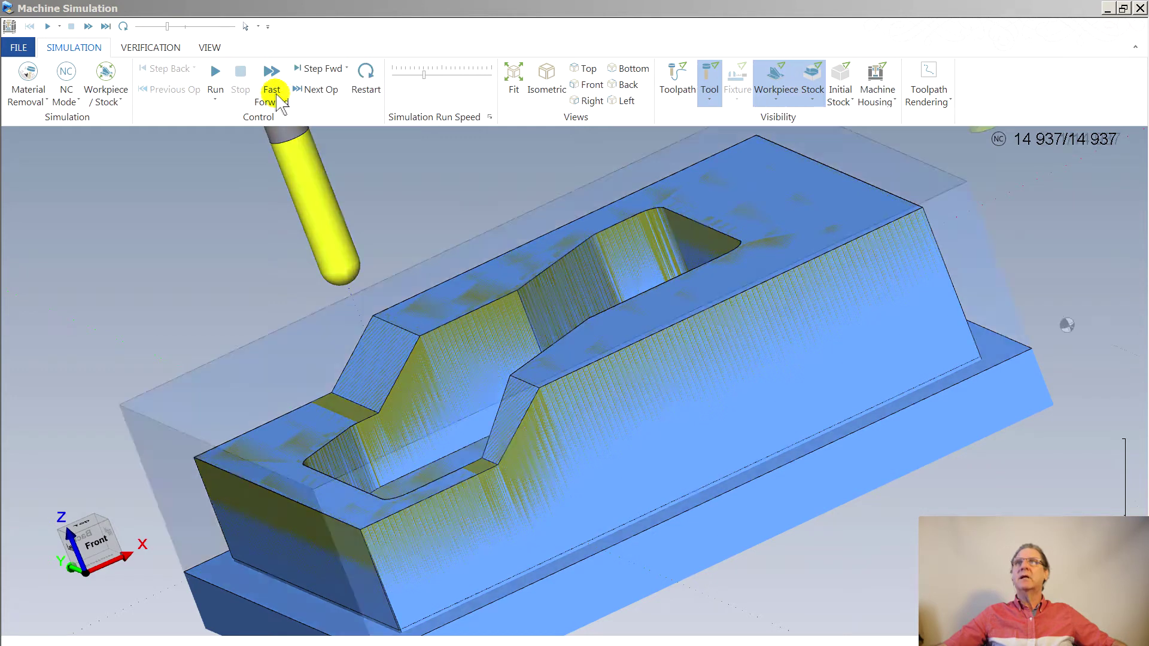
pyautogui.click(274, 88)
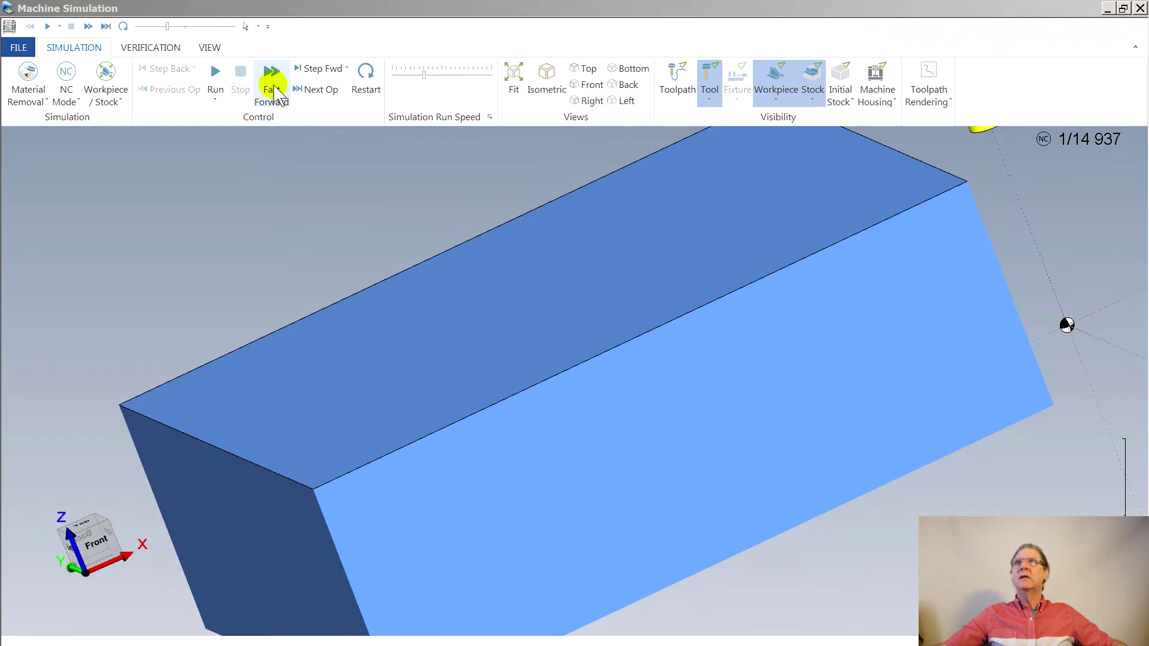
pyautogui.click(319, 91)
pyautogui.click(319, 91)
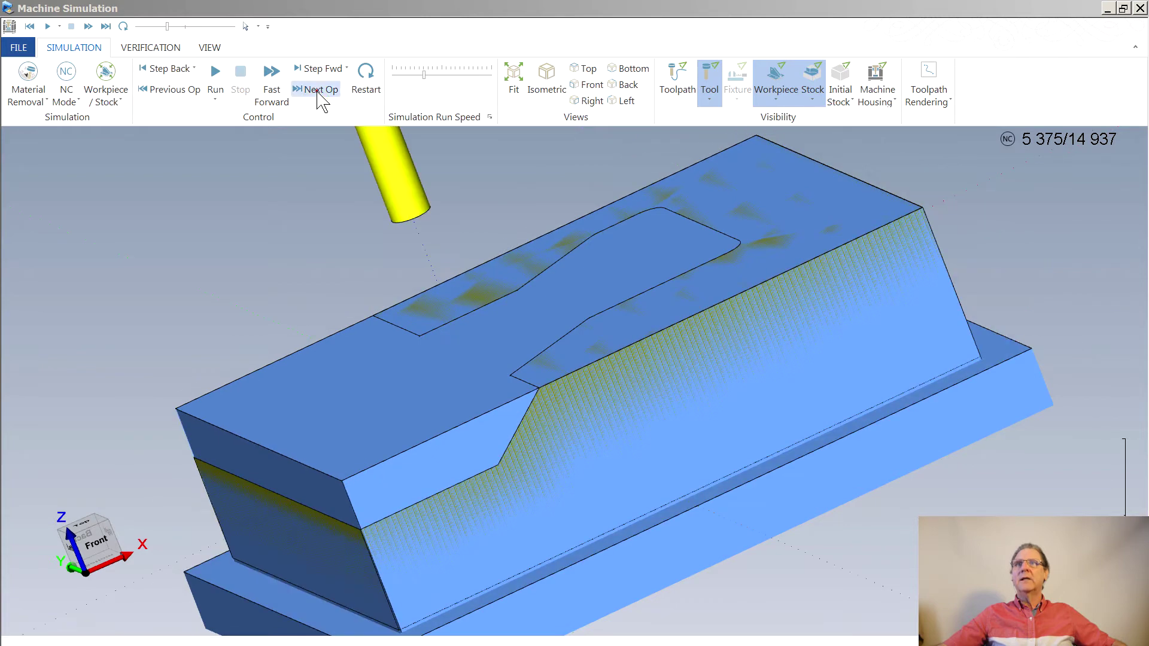
pyautogui.click(318, 91)
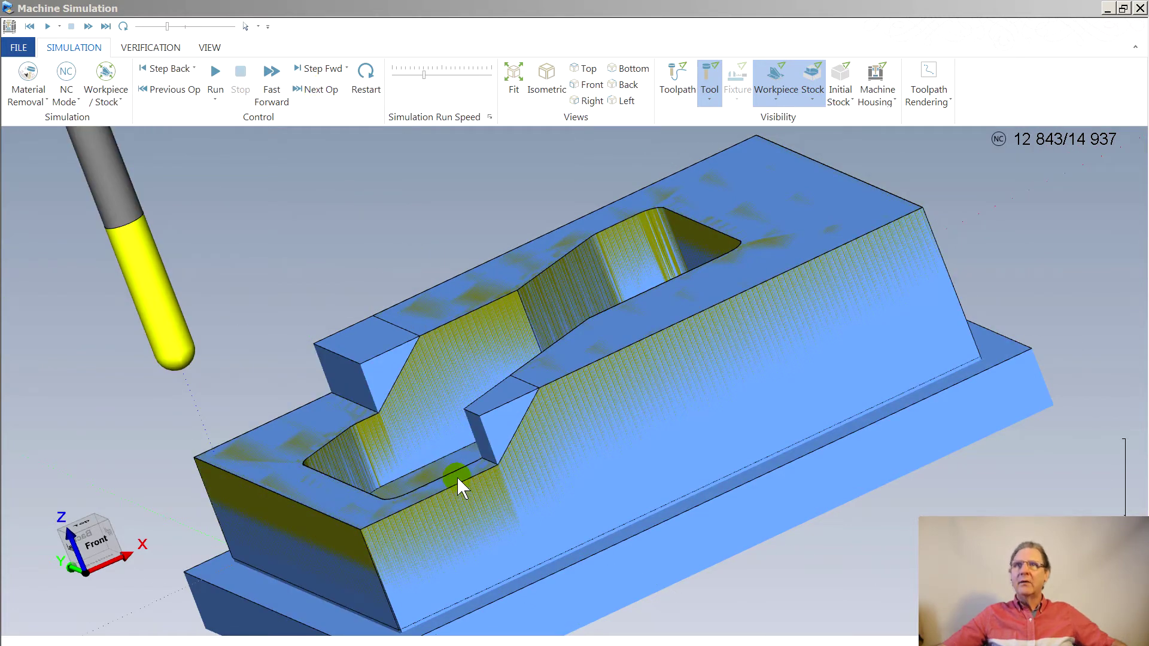
# Watch the ball endmill cut the slopes down to the flat, fast-forward to the finished stock, and close Machine Simulation
pyautogui.scroll(3, 458, 486)
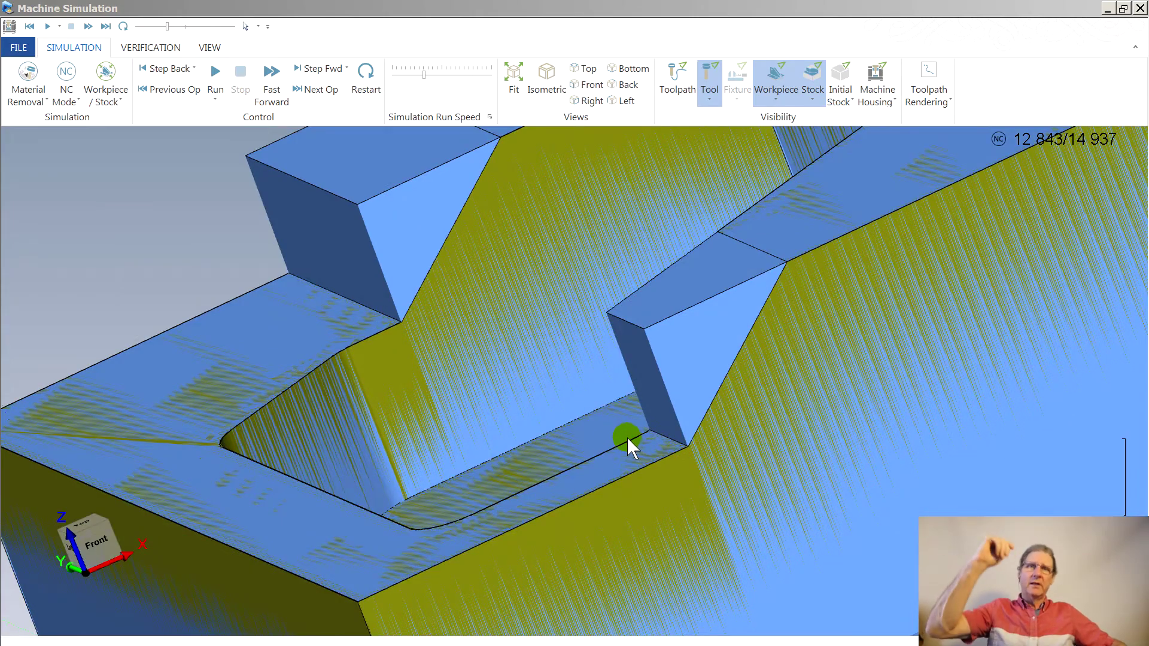
pyautogui.moveTo(629, 497); pyautogui.dragTo(567, 482, button='middle')
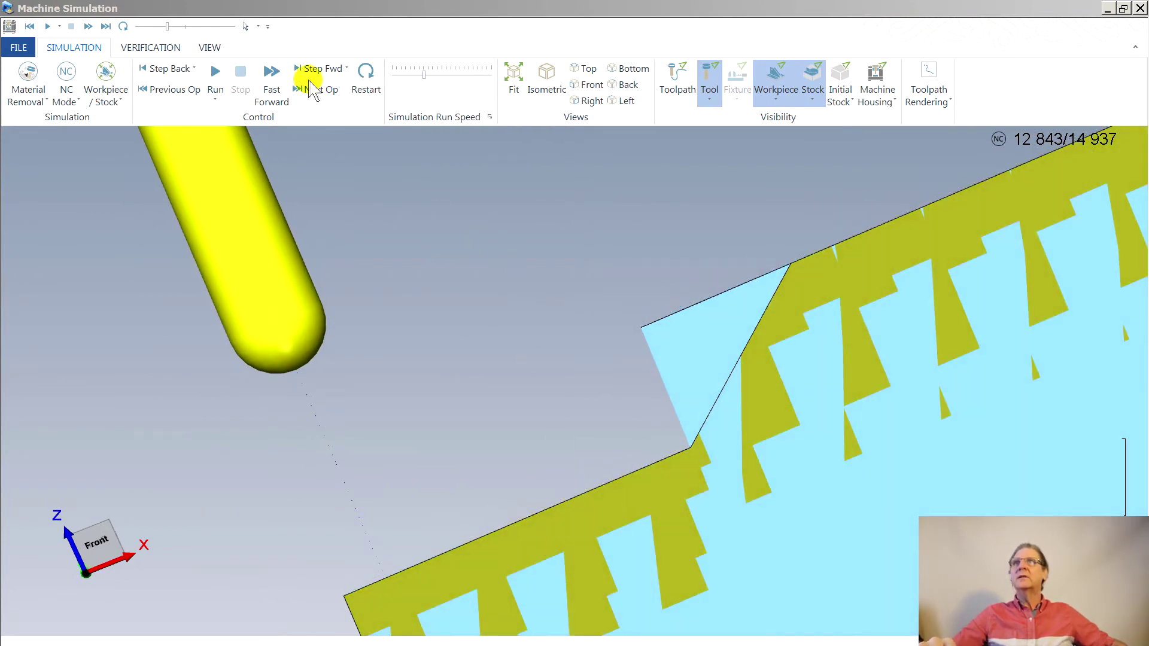
pyautogui.click(216, 75)
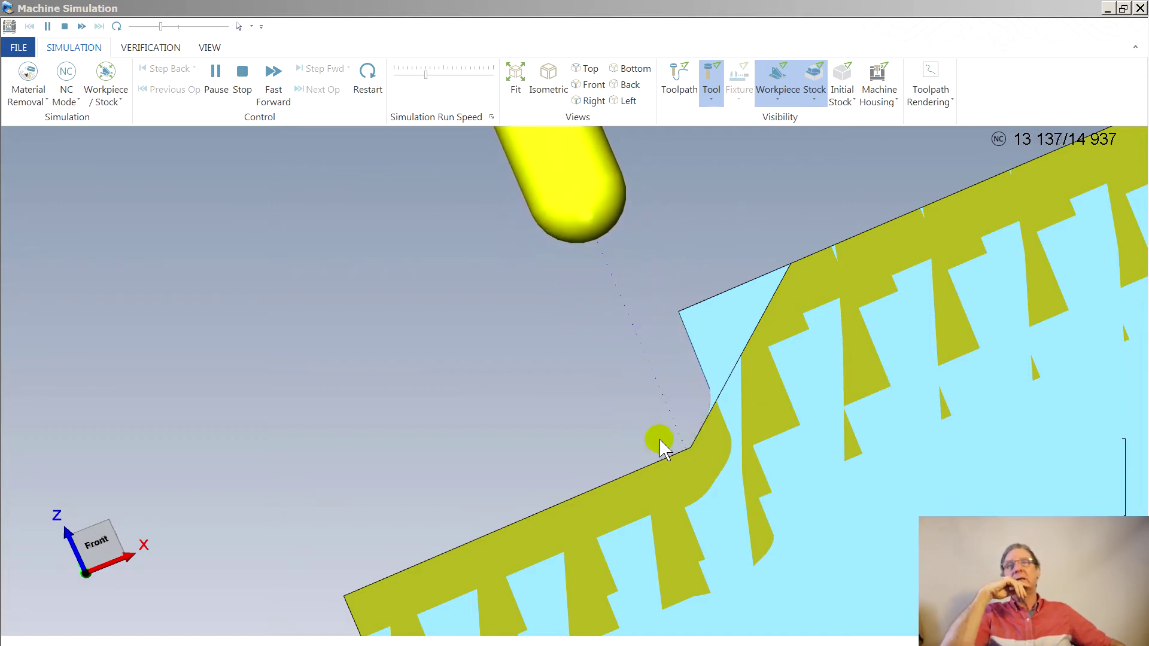
pyautogui.moveTo(505, 457); pyautogui.dragTo(657, 432, button='middle')
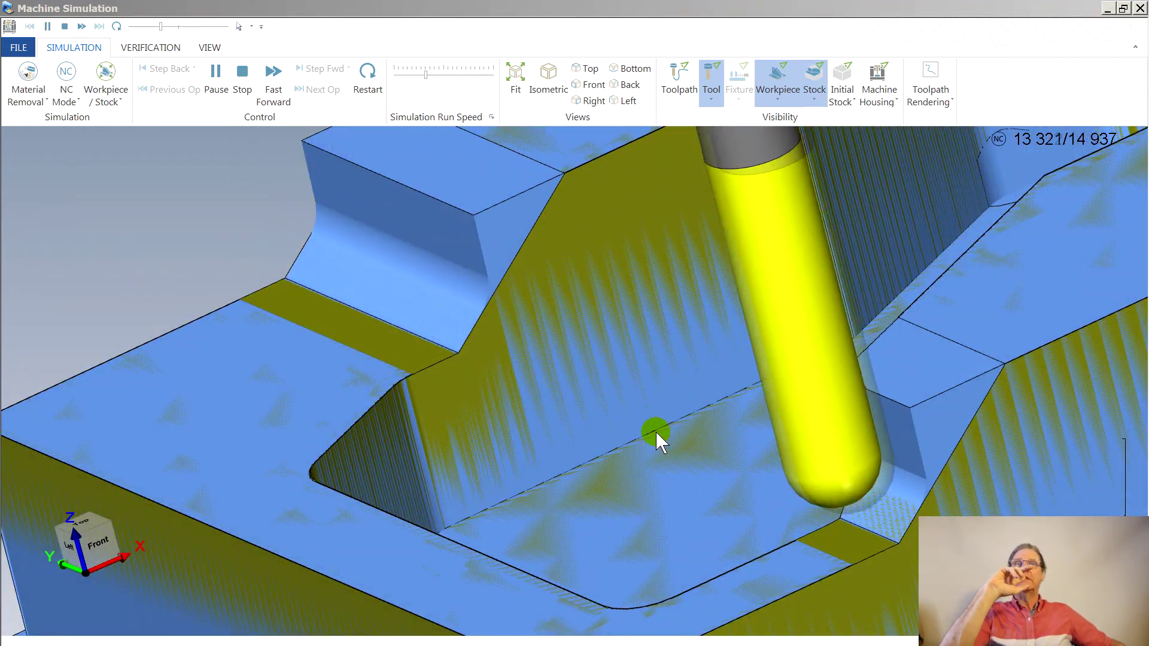
pyautogui.click(271, 81)
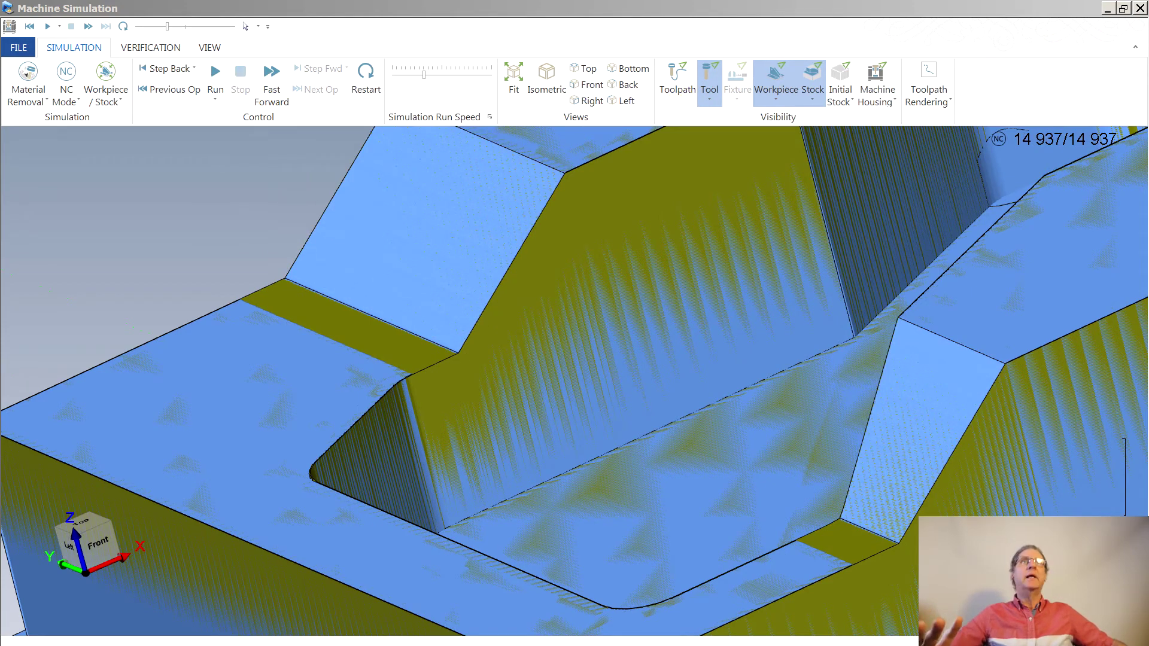
pyautogui.click(1140, 9)
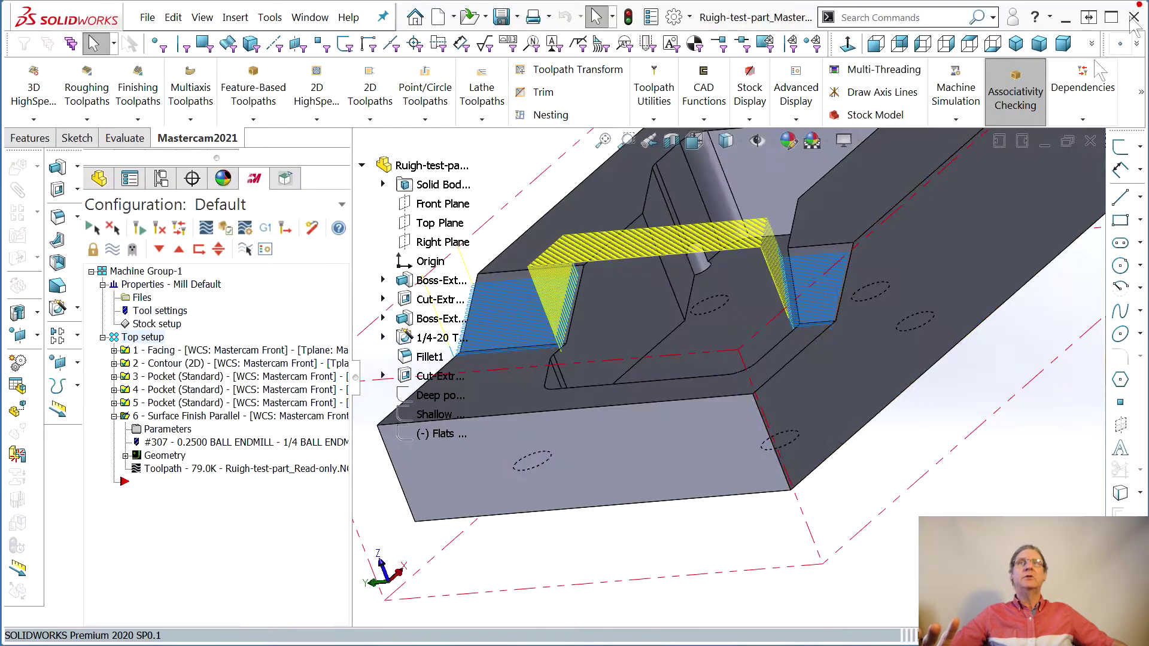
# Add the lower flat face around the pocket to the machining surfaces of operation 6, Surface Finish Parallel, and regenerate its toolpath
pyautogui.click(195, 448)
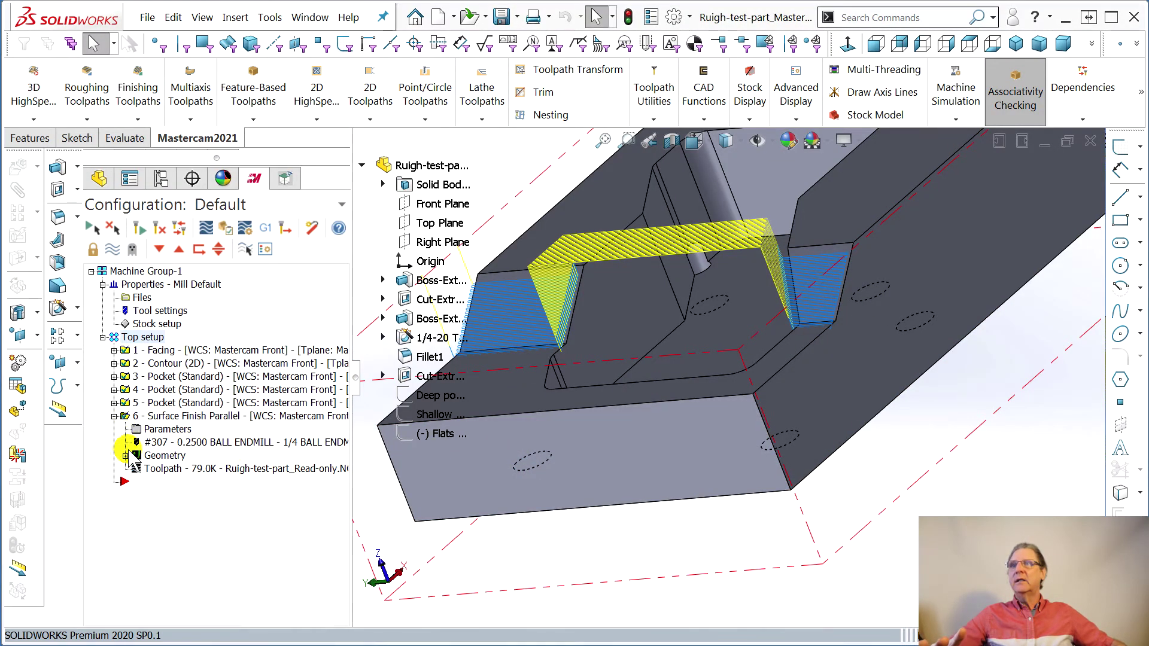
pyautogui.click(165, 456)
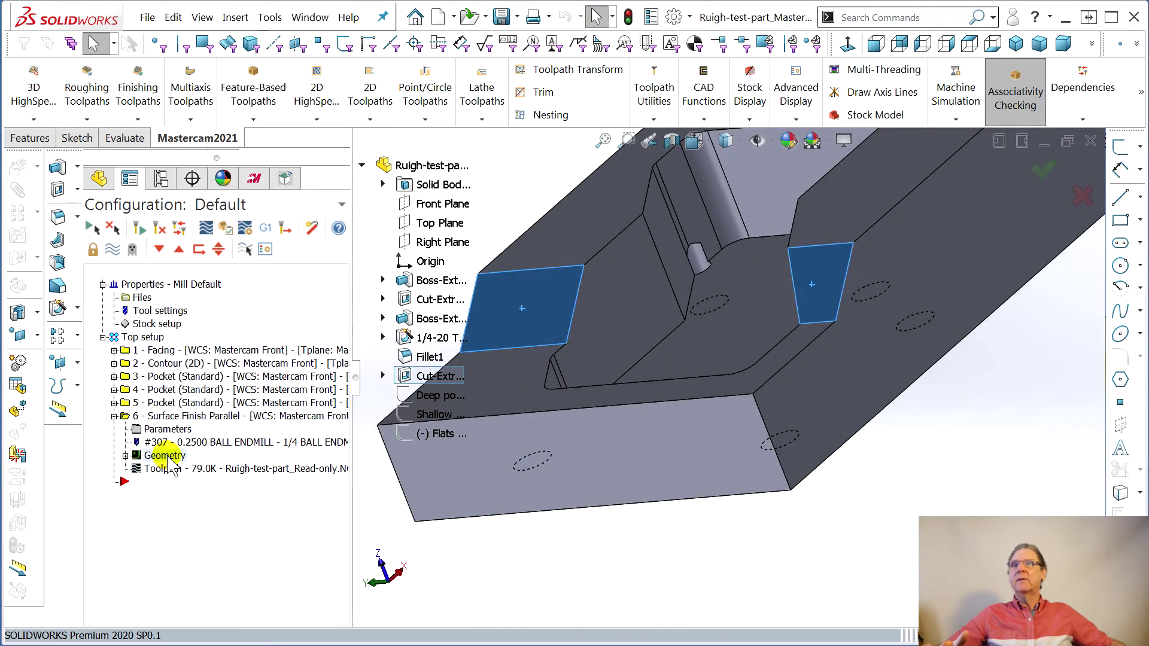
pyautogui.click(491, 379)
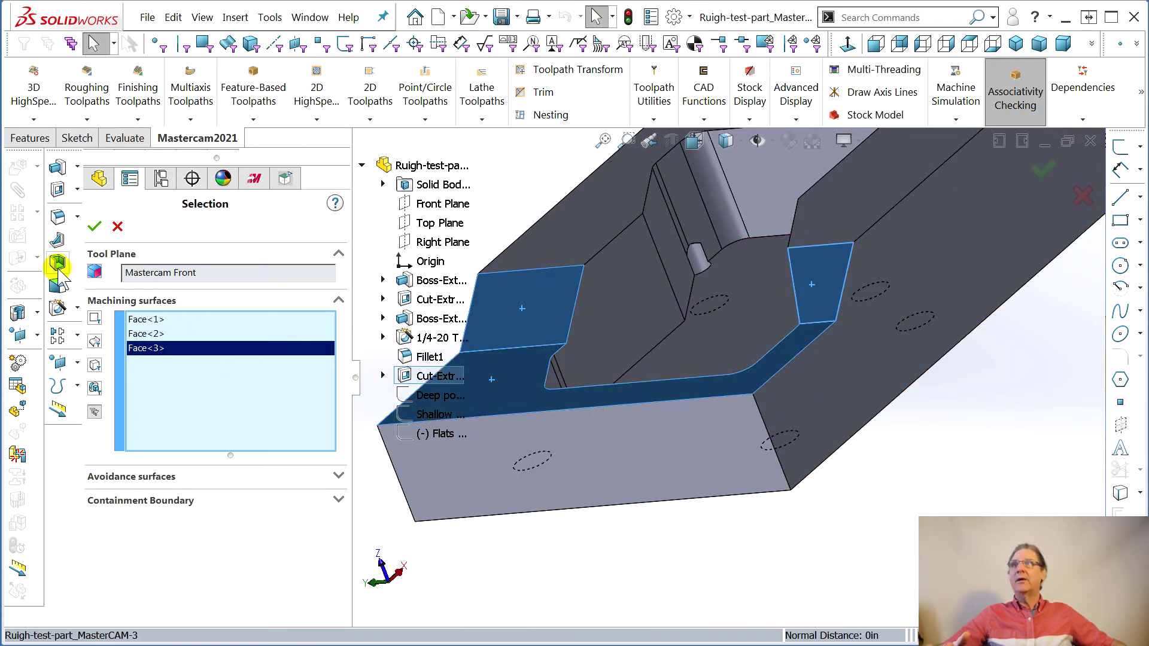
pyautogui.click(94, 227)
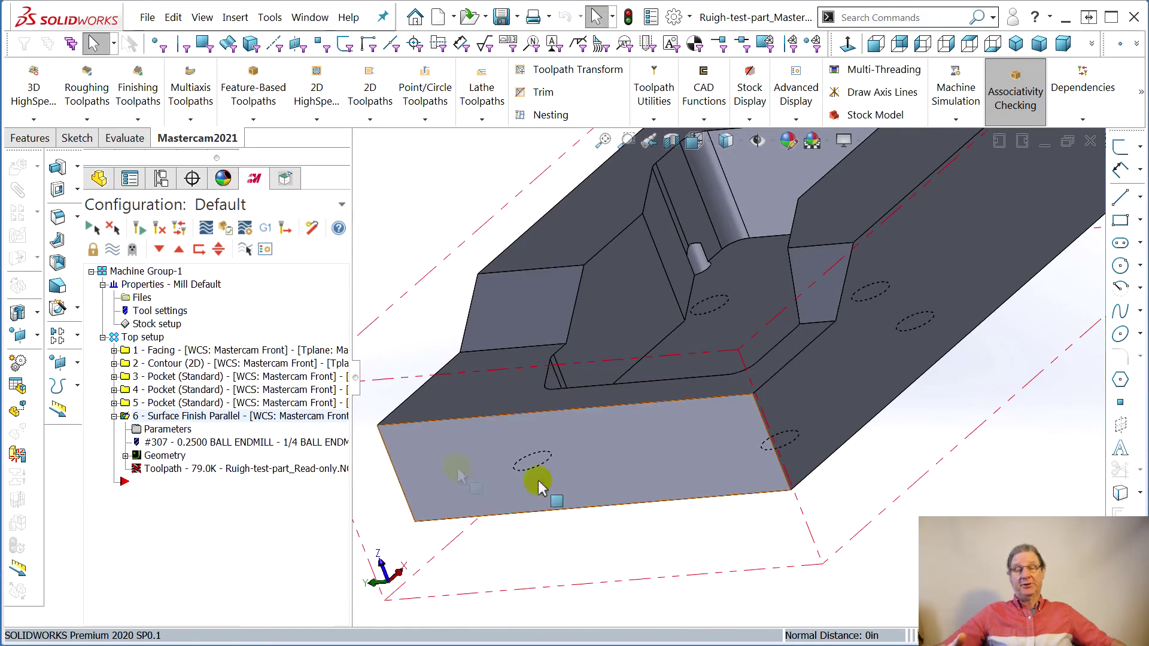
pyautogui.moveTo(518, 545); pyautogui.dragTo(505, 583, button='middle')
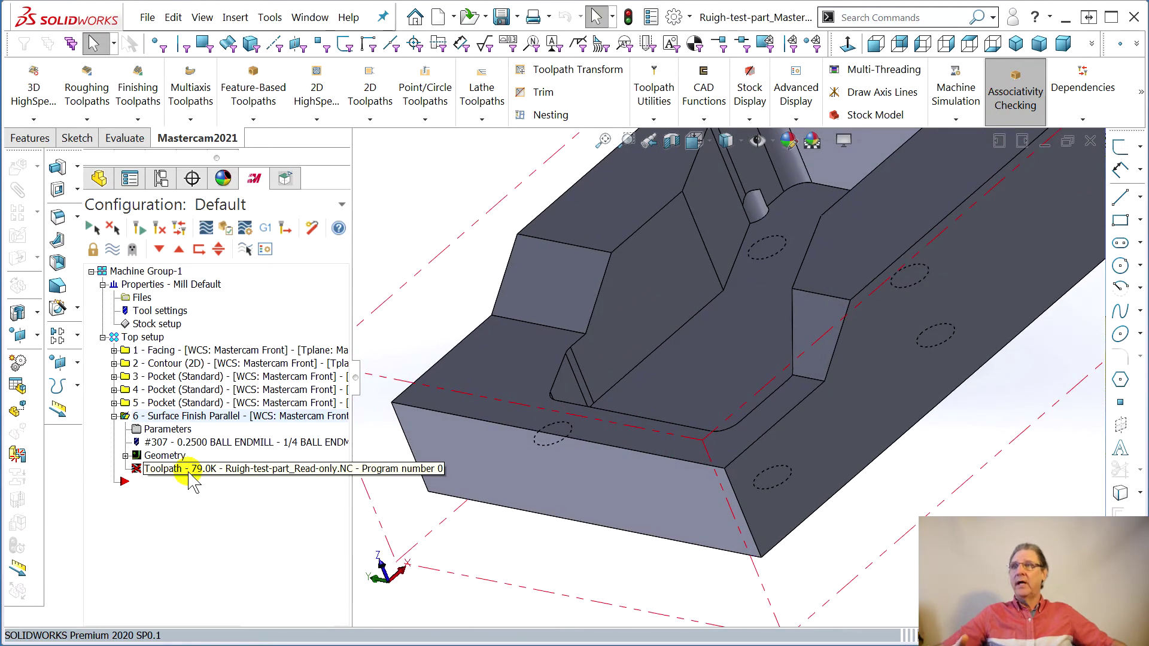
pyautogui.click(135, 471)
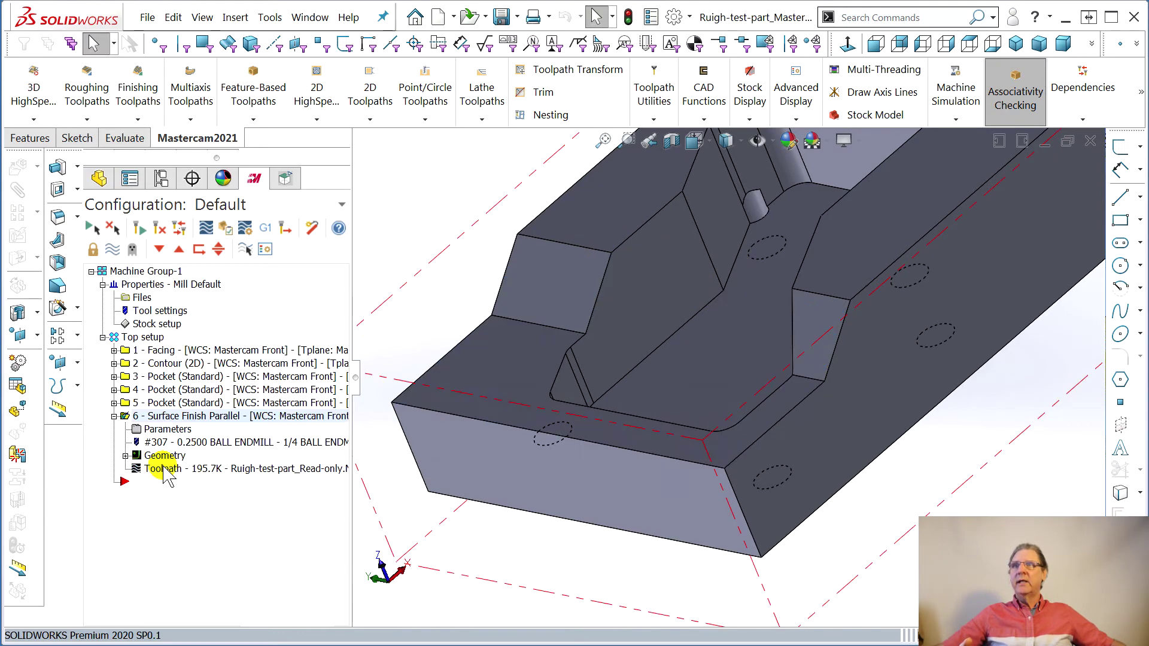
# Backplot operation 6, Surface Finish Parallel, and view its toolpath over the sloped faces and the lower flat
pyautogui.click(163, 465)
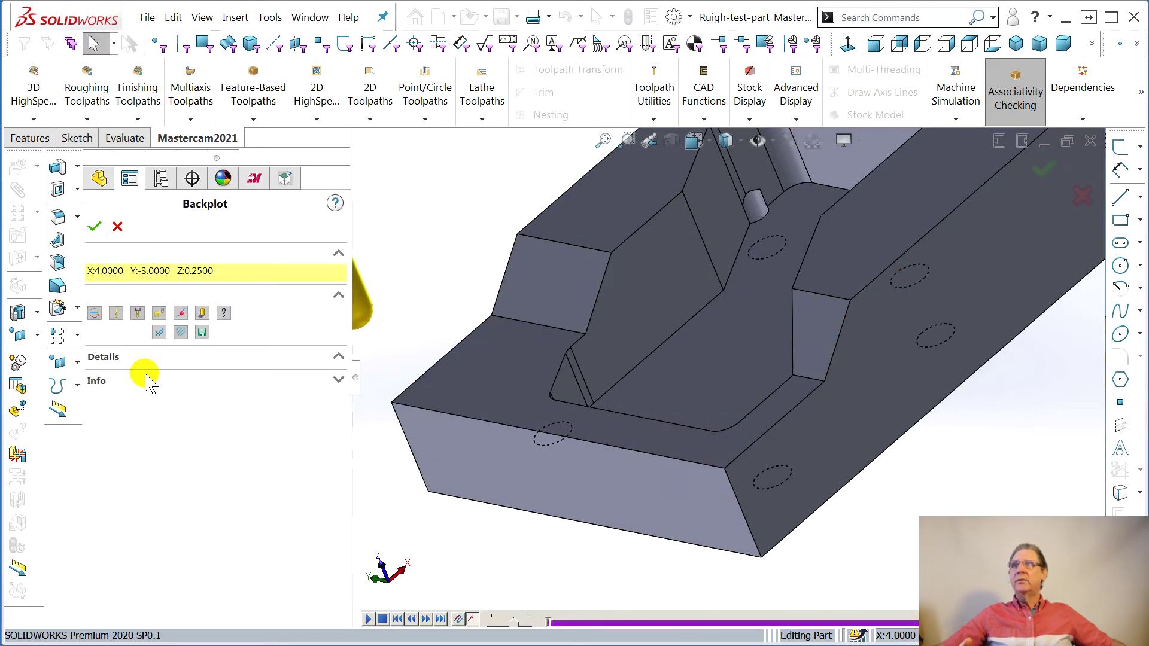
pyautogui.click(94, 226)
pyautogui.moveTo(407, 445); pyautogui.dragTo(573, 587, button='middle')
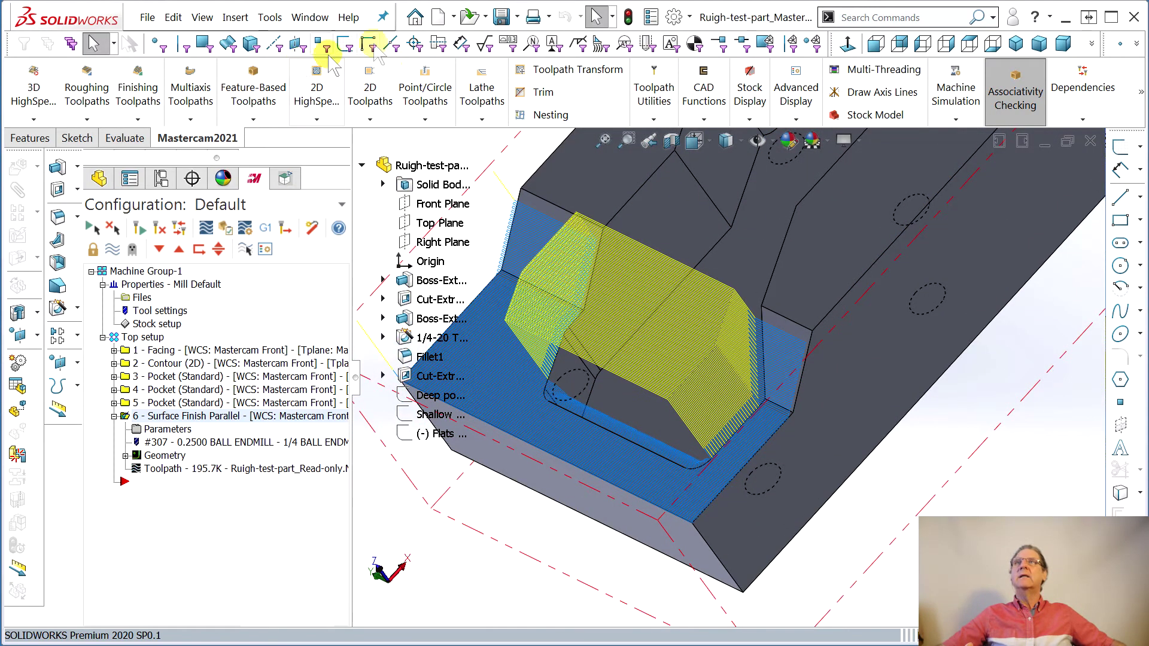
# Run Machine Simulation for all operations of the Top setup and fast-forward it to the finished stock
pyautogui.click(140, 339)
pyautogui.click(956, 96)
pyautogui.click(972, 158)
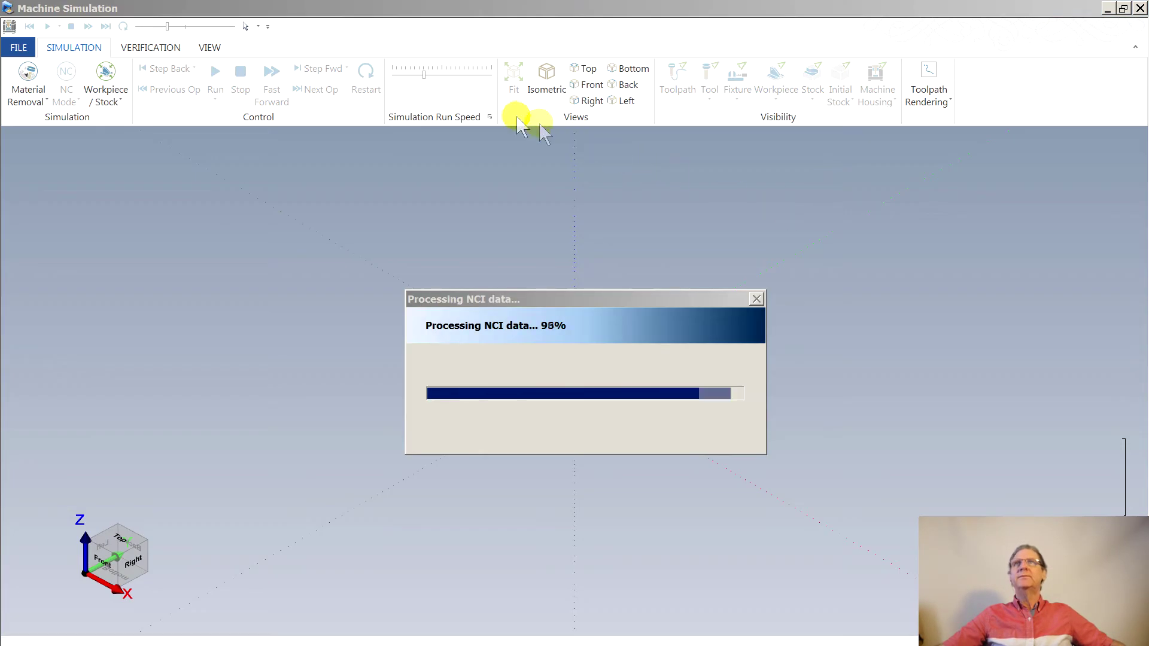
pyautogui.click(268, 76)
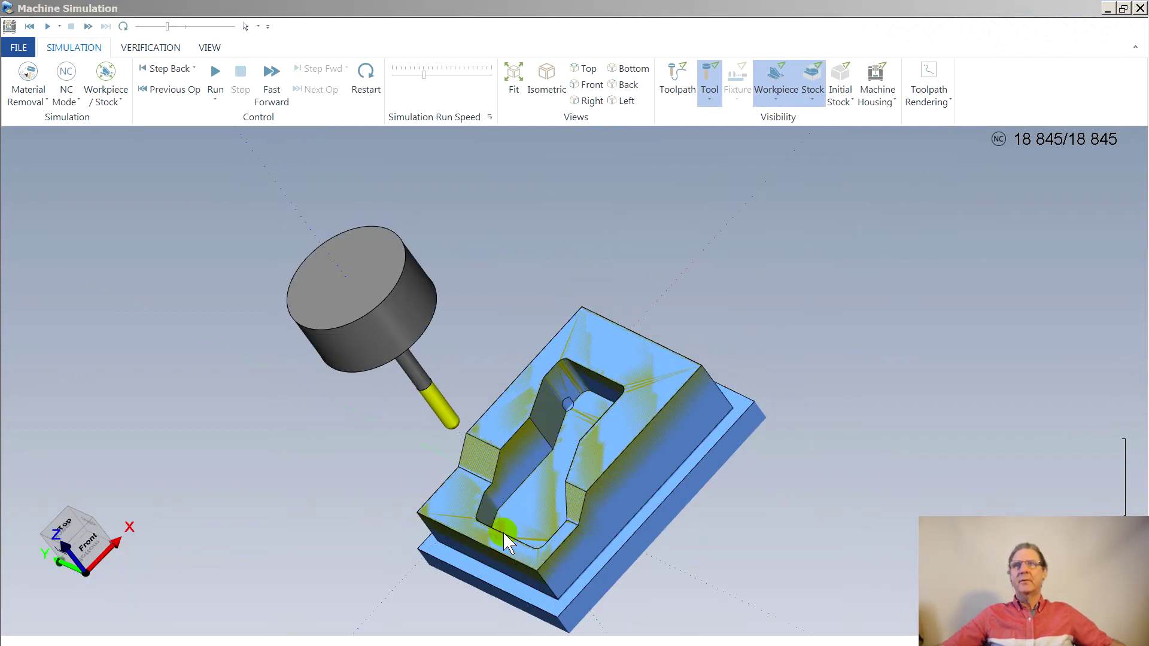
# Inspect the simulated slopes and lower flat up close, including the edges at the slope bases, and close Machine Simulation
pyautogui.scroll(5, 504, 527)
pyautogui.moveTo(609, 538); pyautogui.dragTo(655, 566, button='middle')
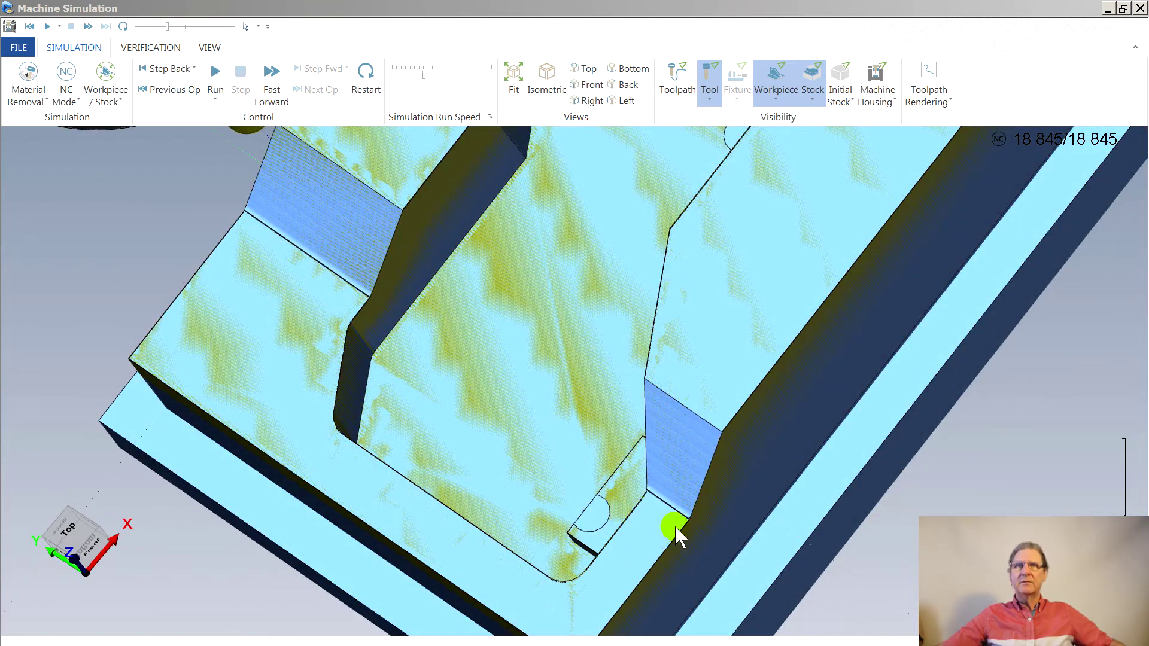
pyautogui.moveTo(407, 369)
pyautogui.mouseDown(button='middle')
pyautogui.moveTo(464, 389)
pyautogui.moveTo(428, 340)
pyautogui.moveTo(403, 368)
pyautogui.mouseUp(button='middle')
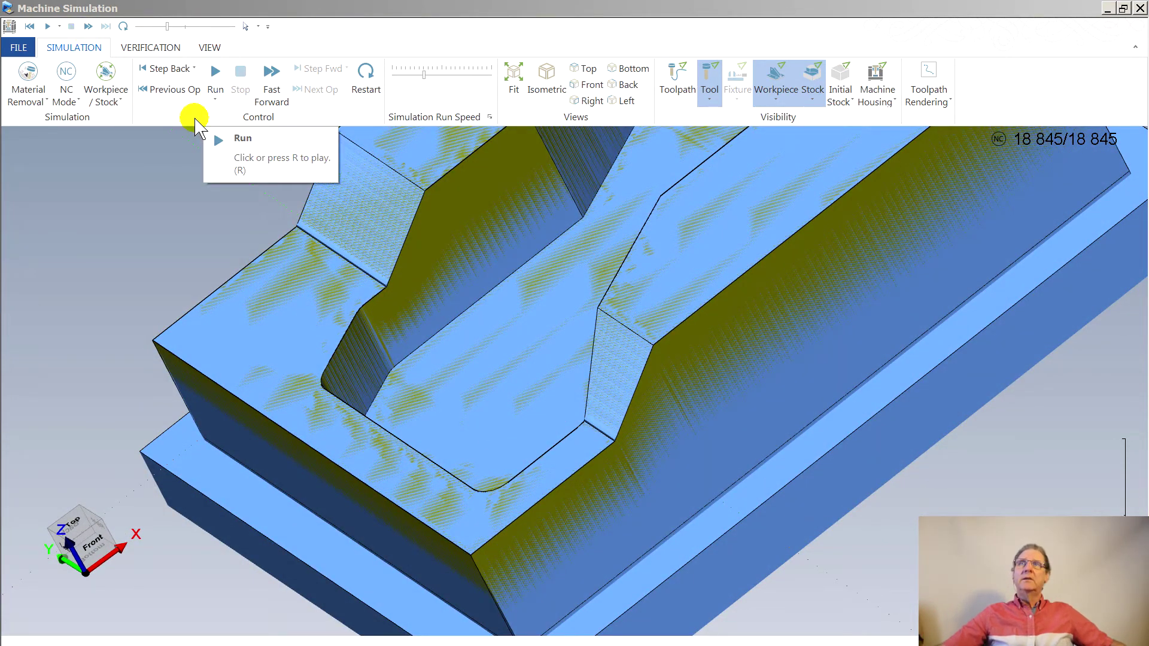
pyautogui.click(215, 72)
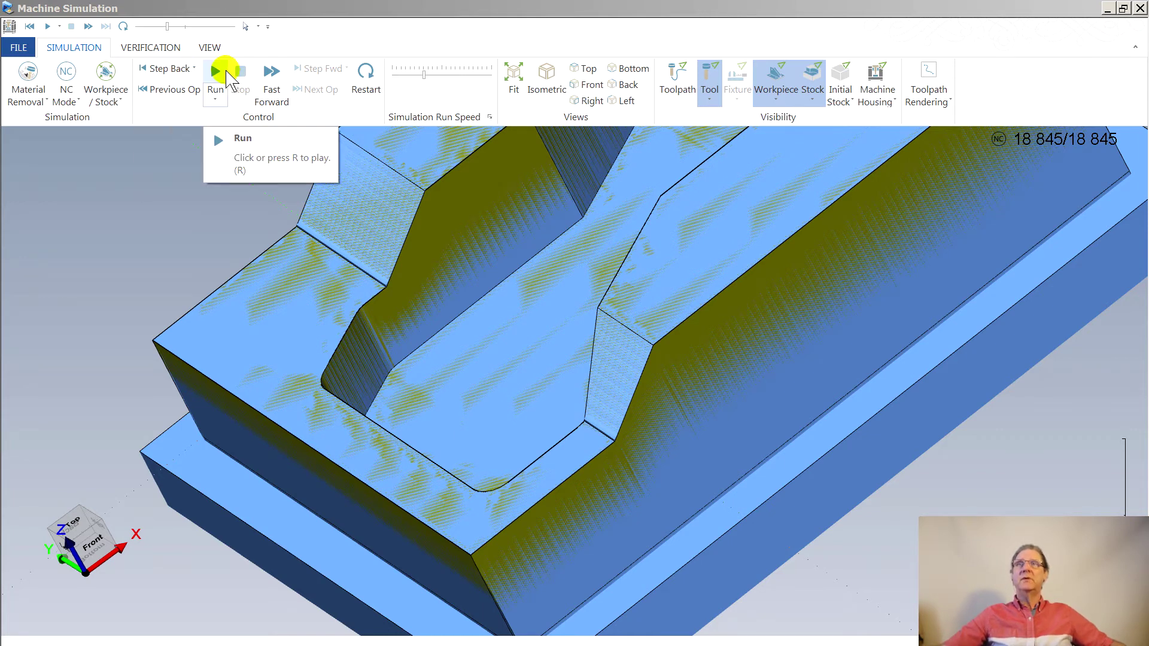
pyautogui.click(1140, 9)
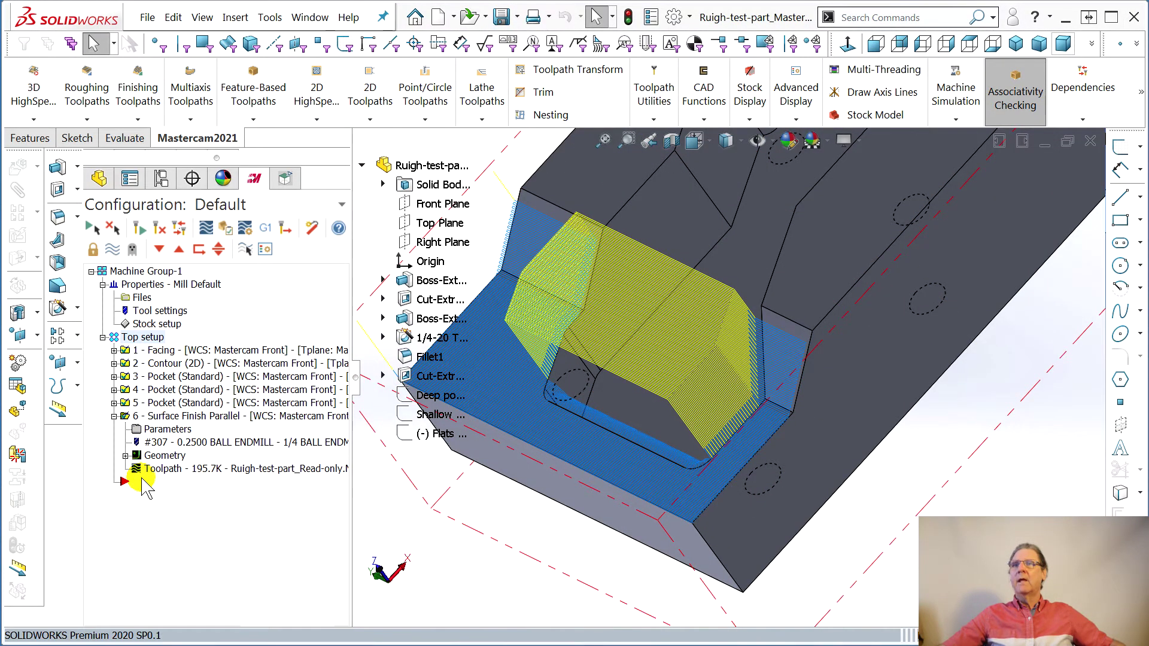
# Start a sketch on the lower flat face and draw a narrow corner rectangle along the base of the wider sloped face
pyautogui.click(98, 174)
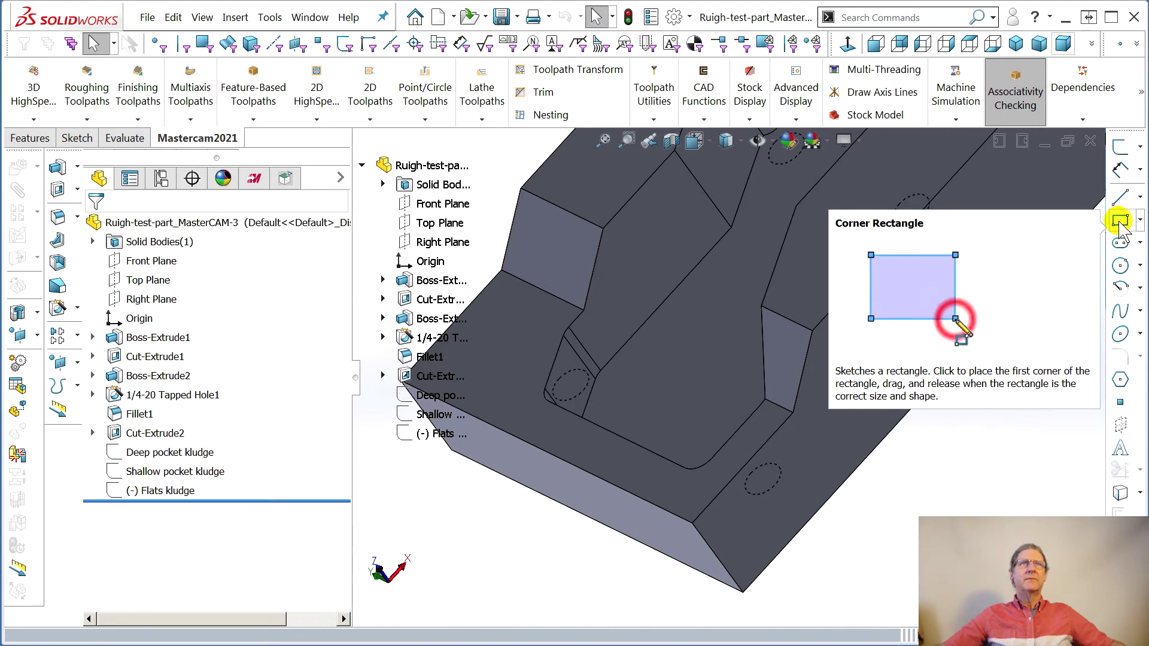
pyautogui.click(479, 359)
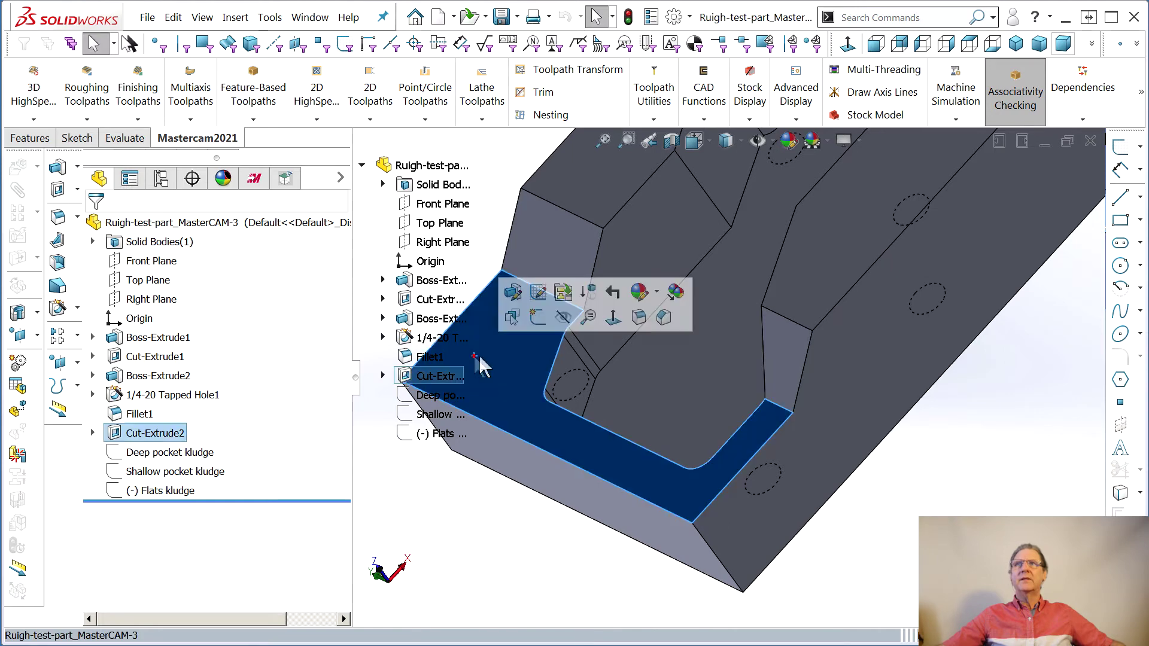
pyautogui.click(1117, 147)
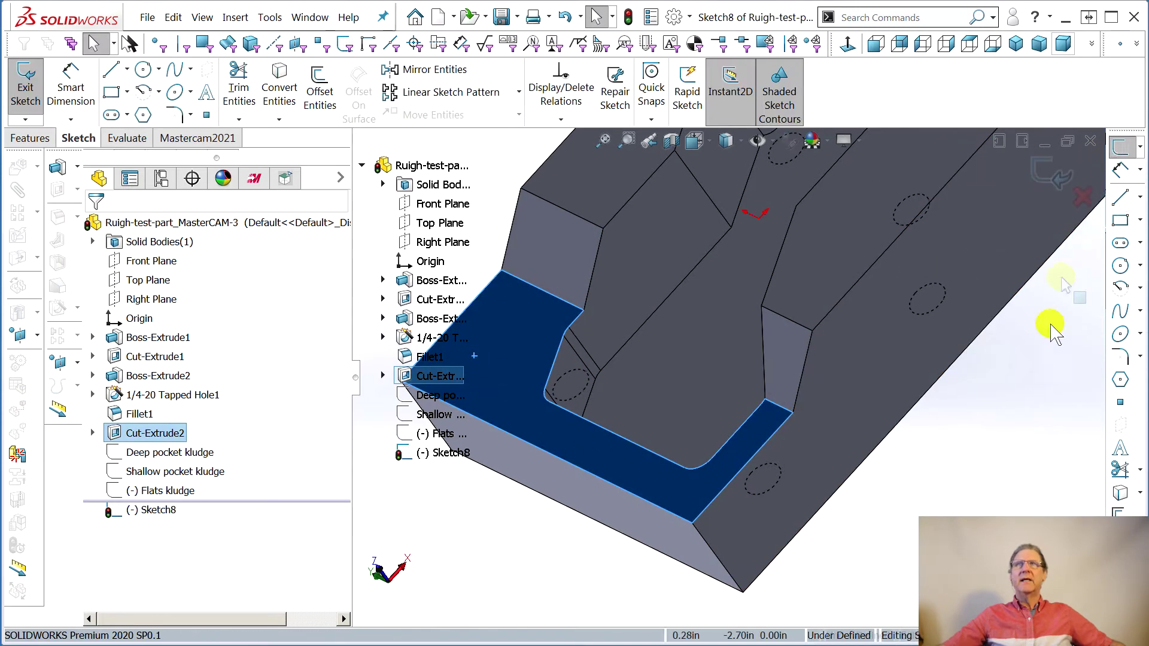
pyautogui.click(1120, 221)
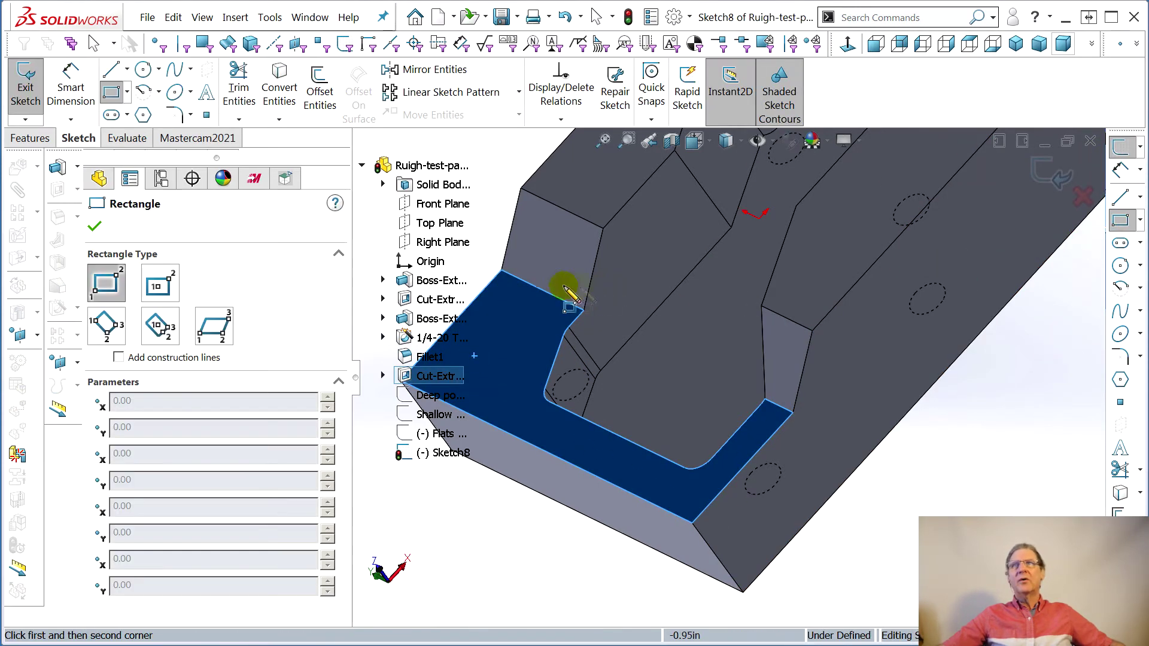
pyautogui.click(502, 273)
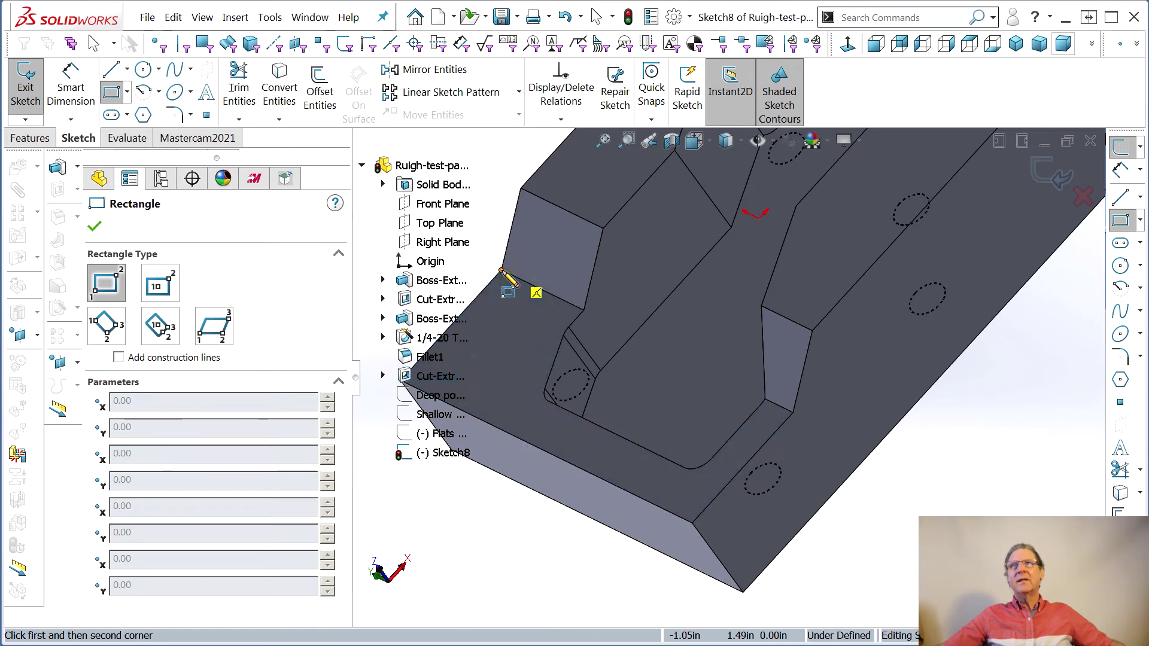
pyautogui.click(568, 326)
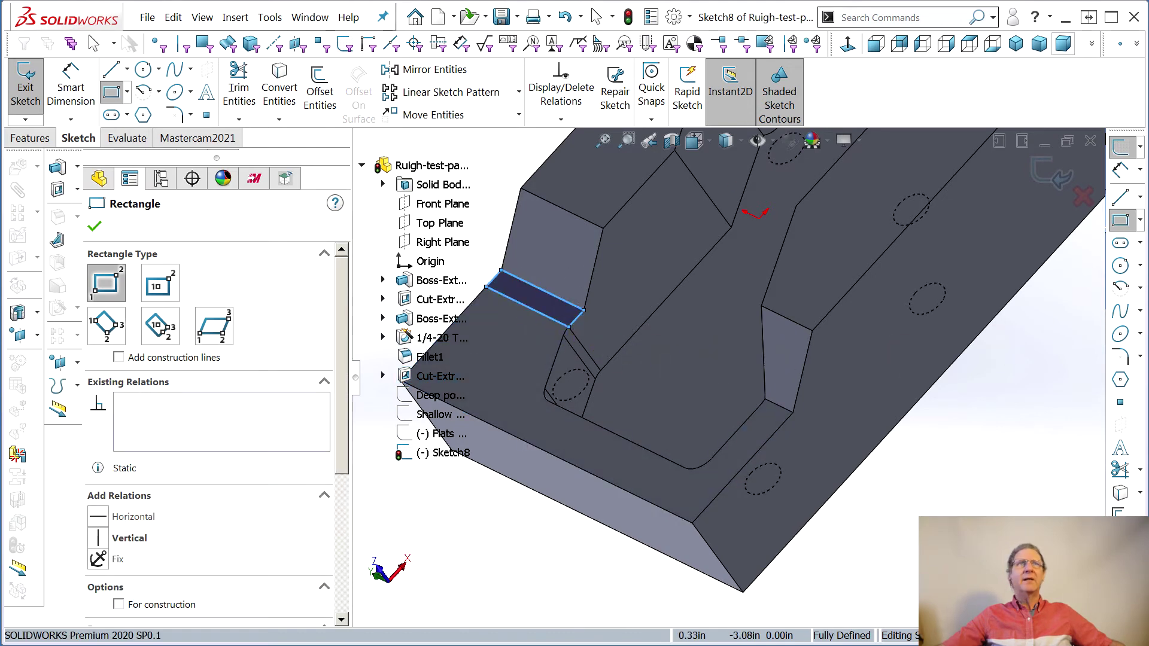
# Draw a second small corner rectangle along the base of the narrower sloped face and finish the sketch
pyautogui.click(766, 400)
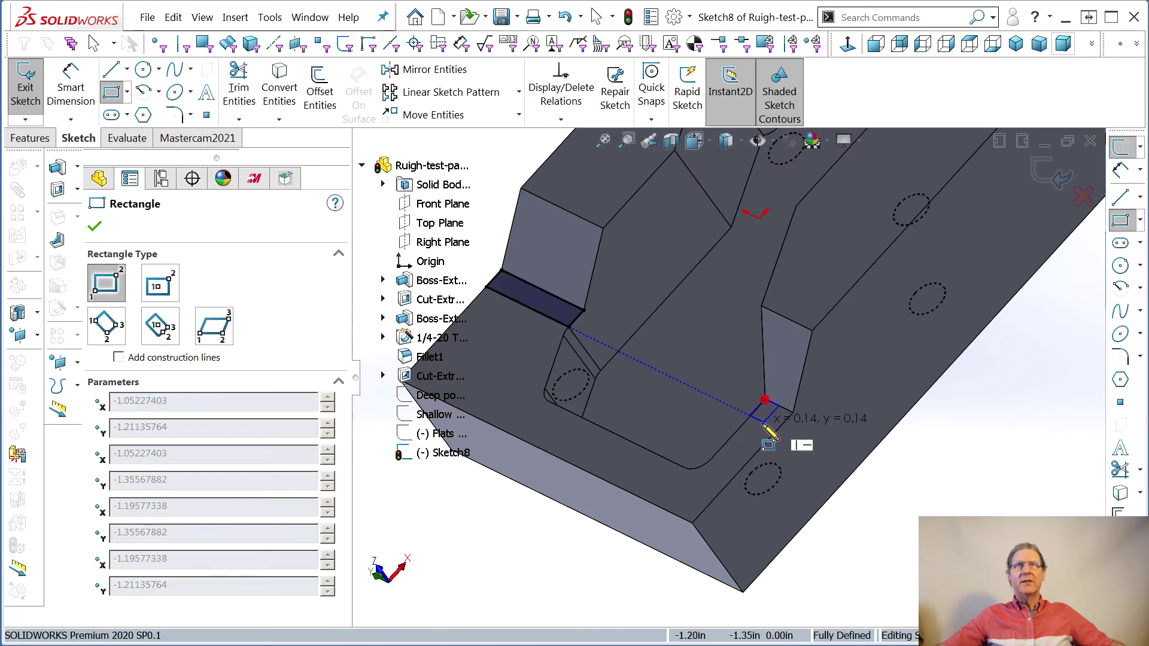
pyautogui.click(781, 424)
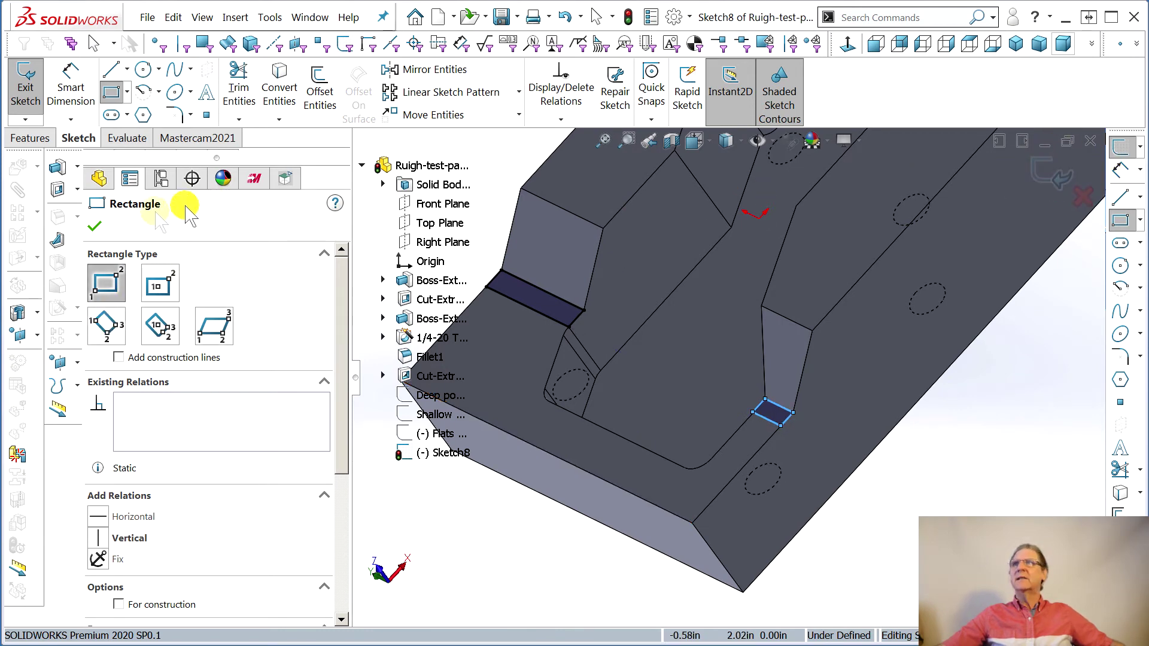
pyautogui.click(94, 229)
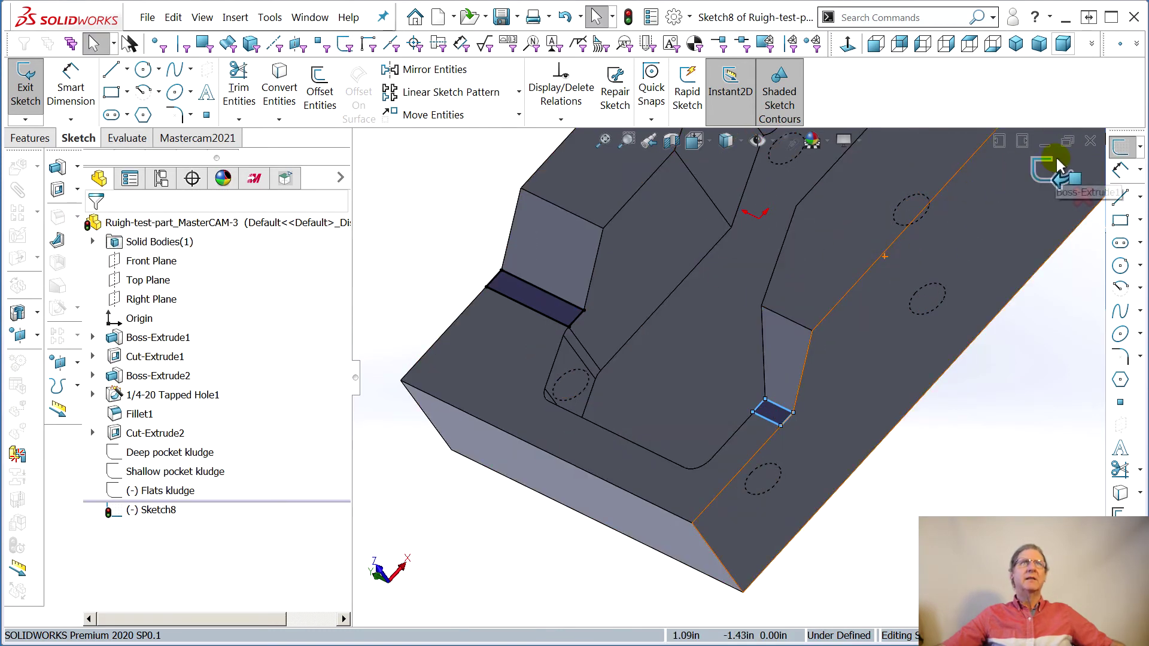
pyautogui.click(1046, 173)
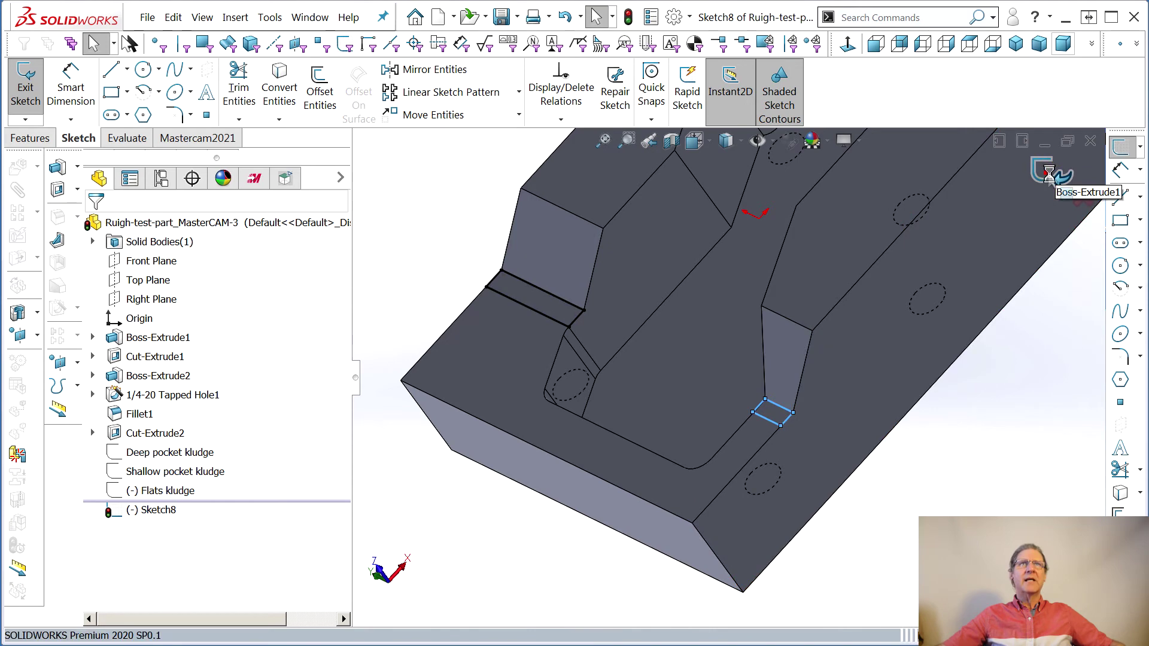
# Rename the new sketch "Slopes kludge" and hide it
pyautogui.click(158, 513)
pyautogui.click(157, 509)
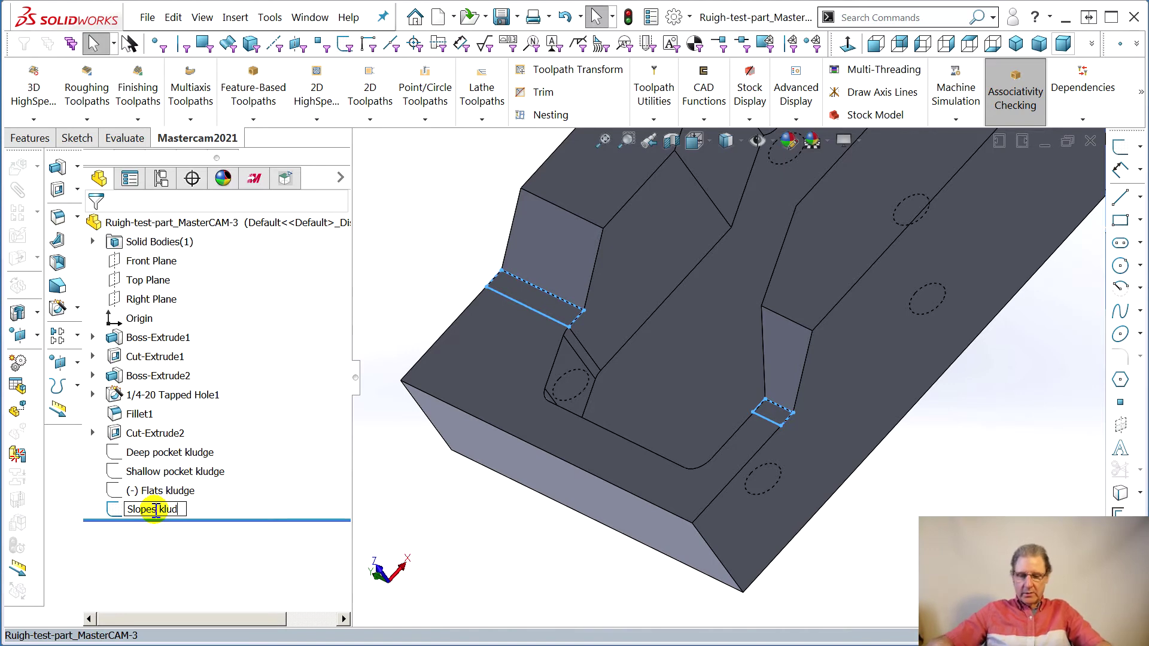
pyautogui.write('Slopes kludge')
pyautogui.press('Return')
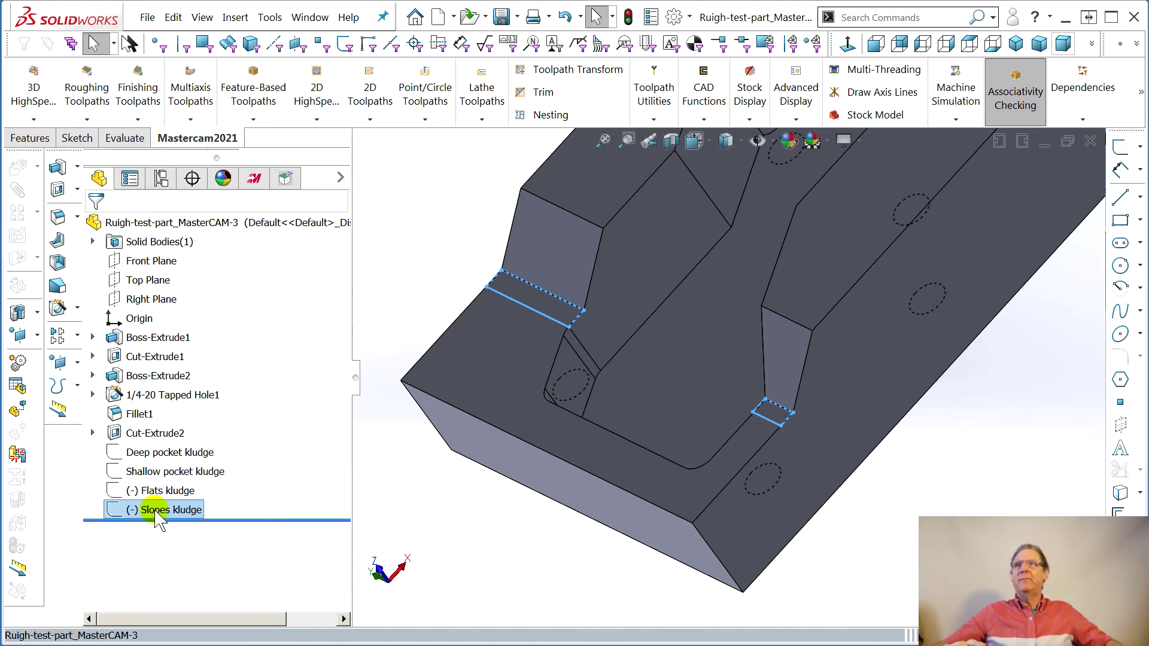
pyautogui.rightClick(155, 511)
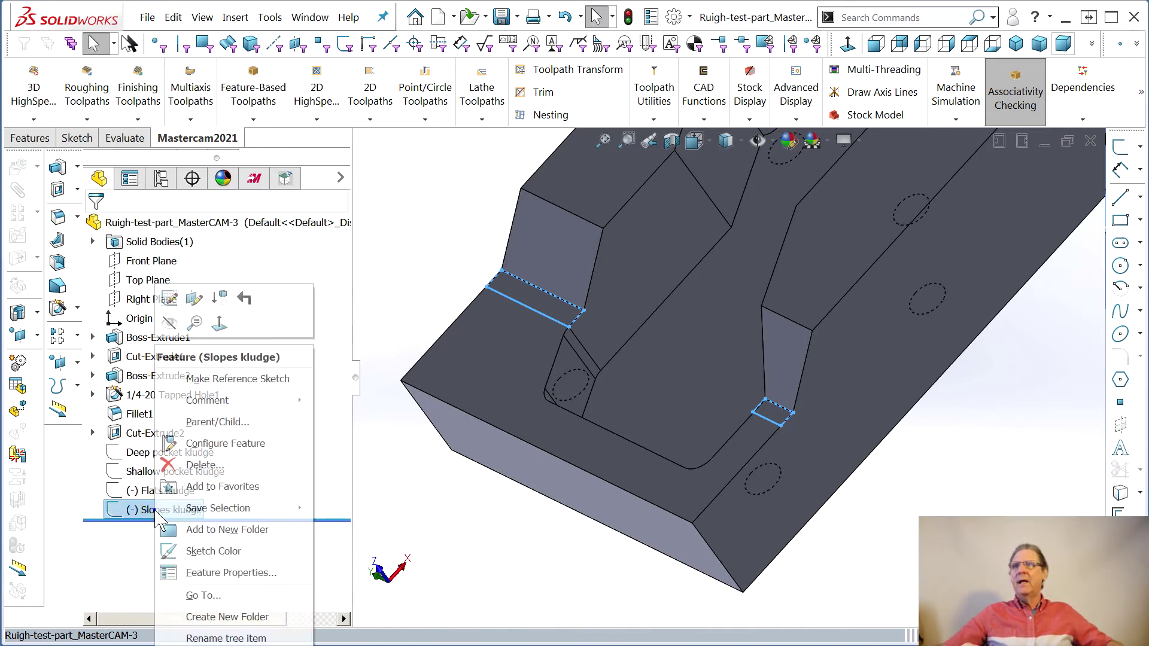
pyautogui.click(169, 322)
# Remove the lower flat face from the machining surfaces of operation 6, Surface Finish Parallel, keeping only the two sloped faces
pyautogui.moveTo(1009, 431); pyautogui.dragTo(625, 379, button='middle')
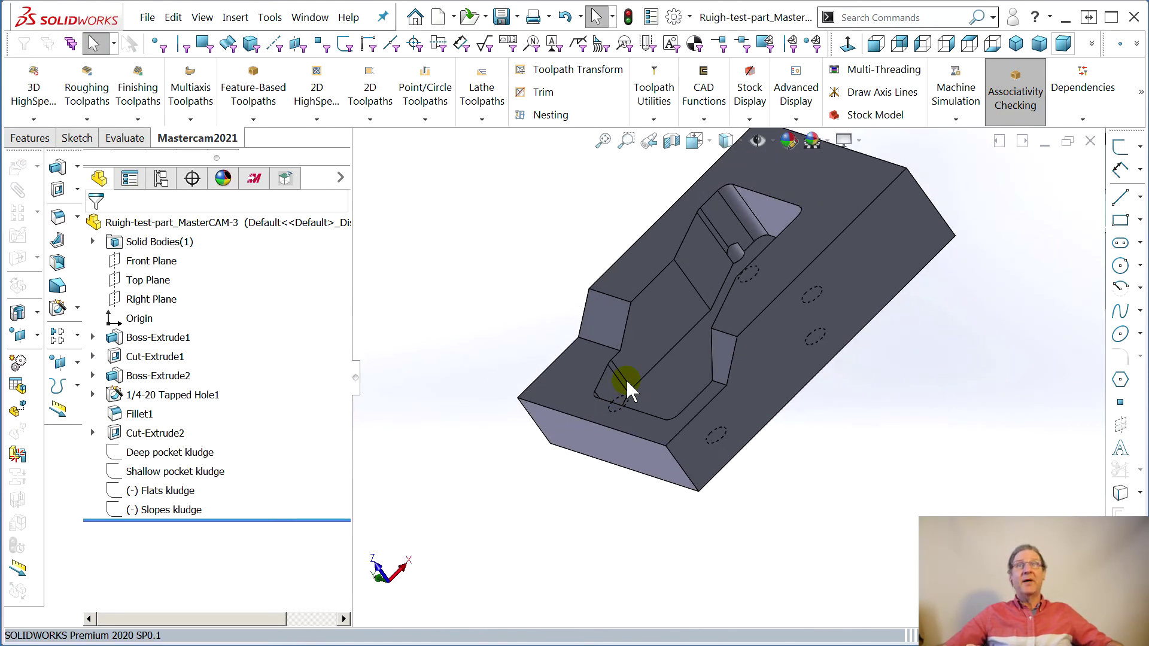
pyautogui.scroll(-5, 626, 379)
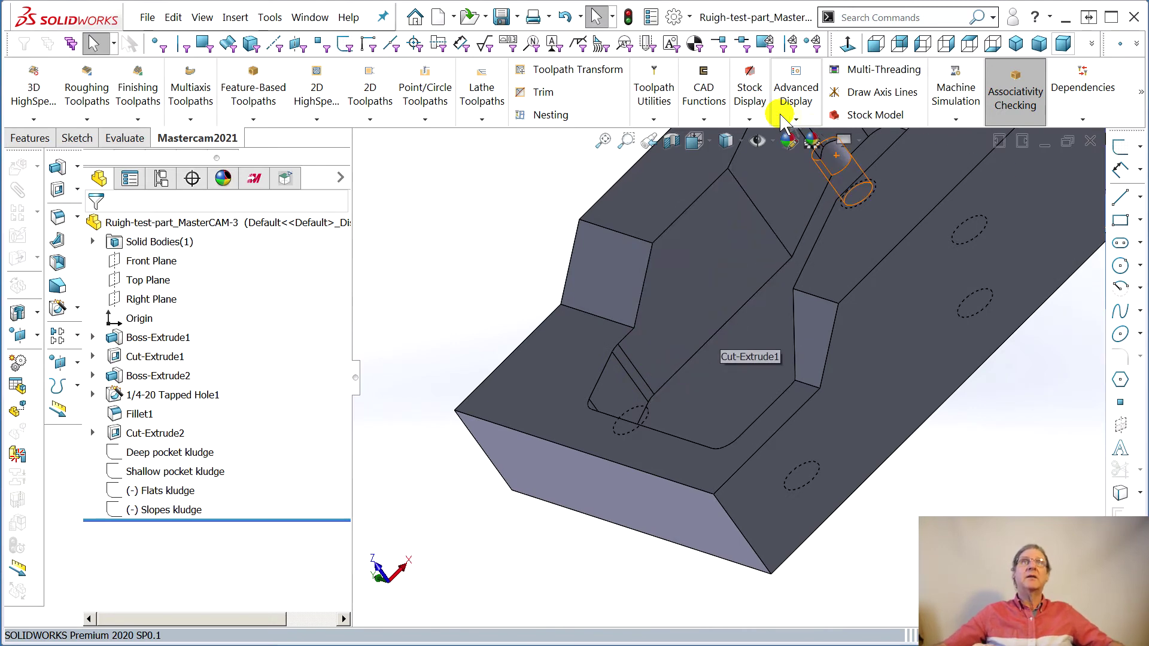
pyautogui.click(824, 208)
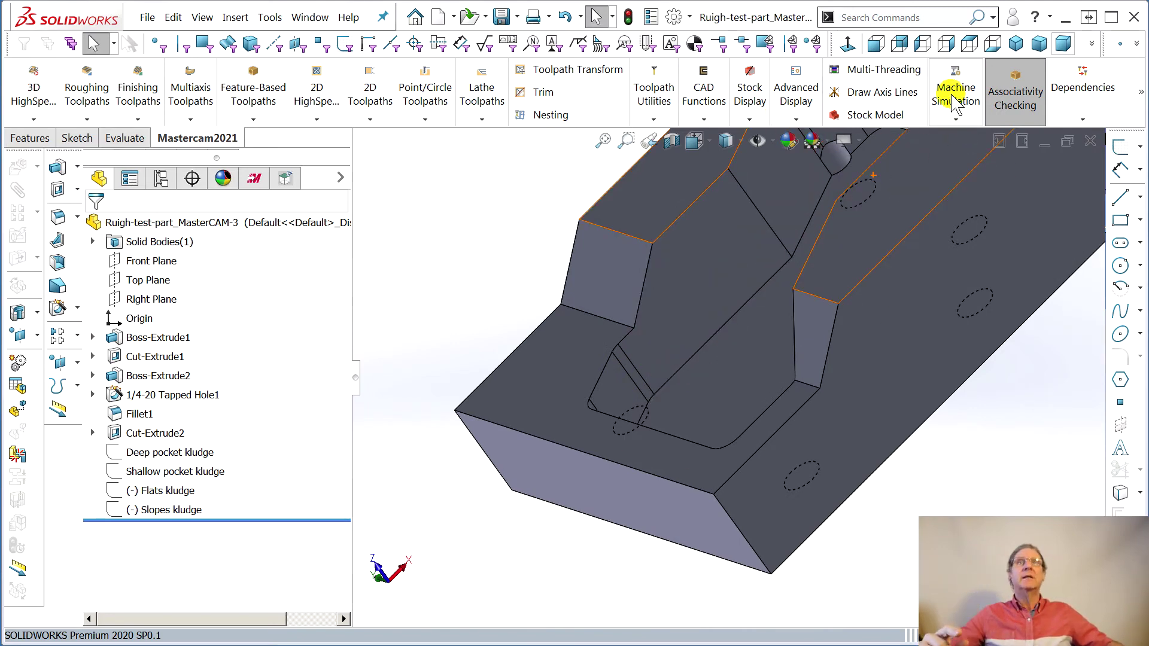
pyautogui.click(268, 181)
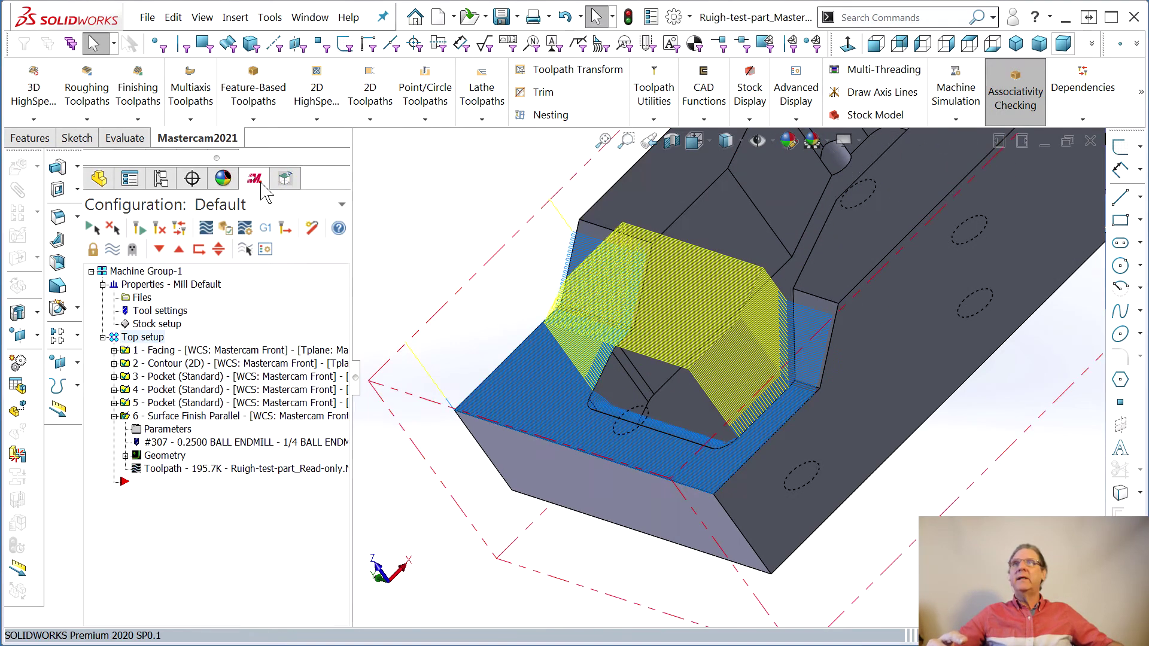
pyautogui.click(147, 17)
pyautogui.click(178, 217)
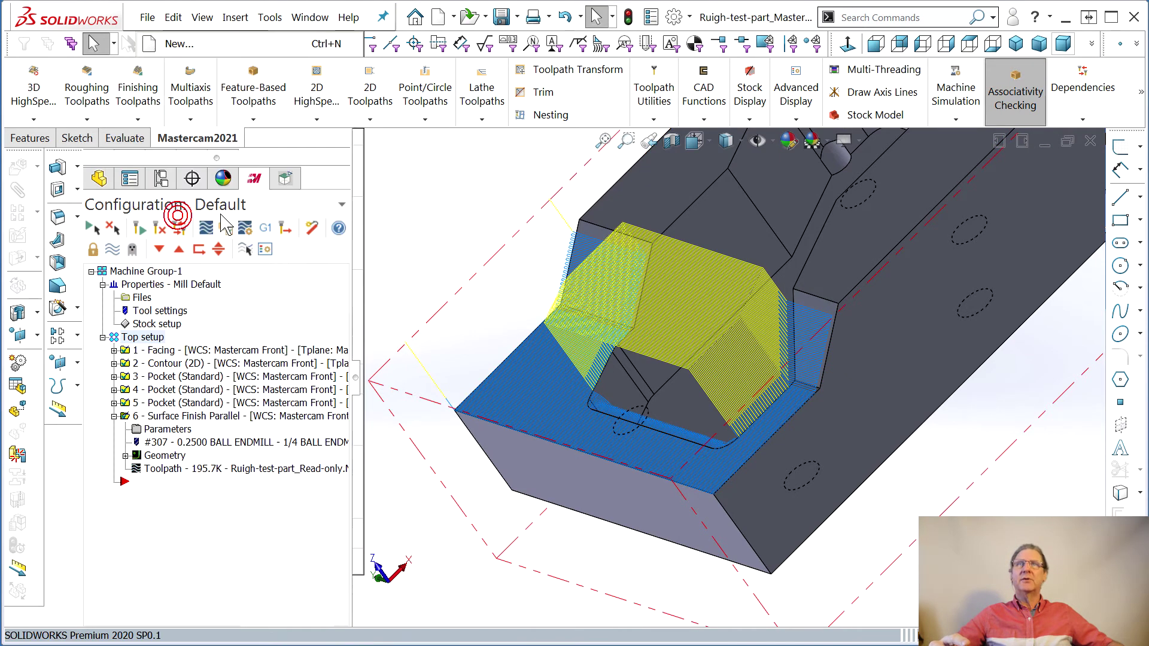
pyautogui.click(162, 456)
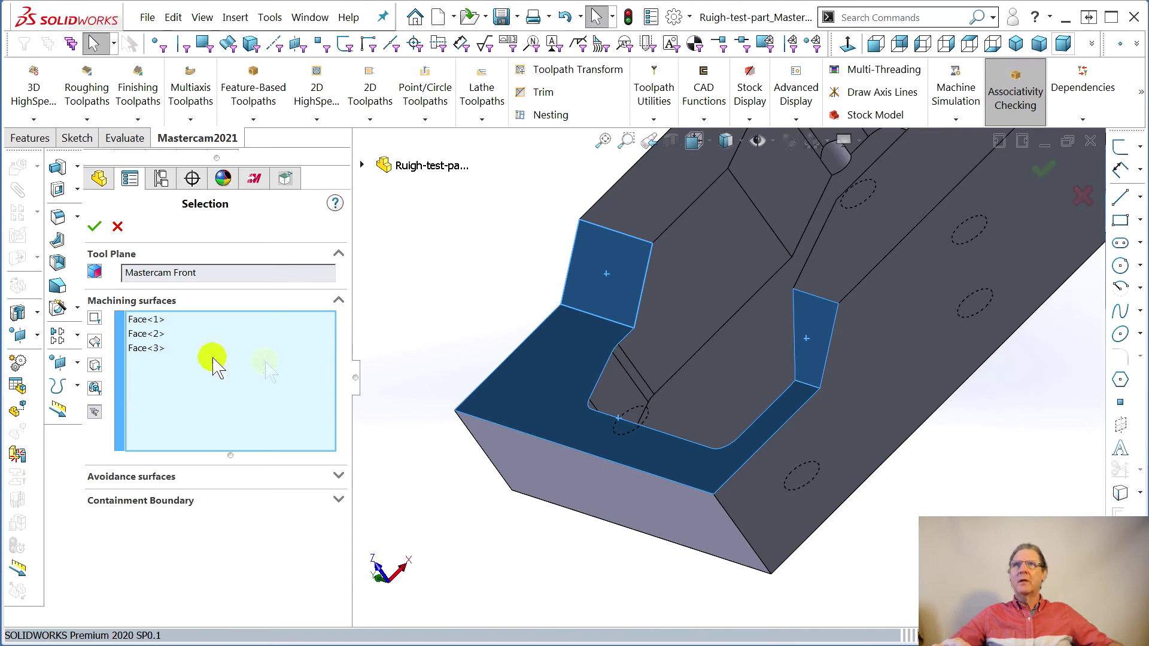
pyautogui.click(522, 386)
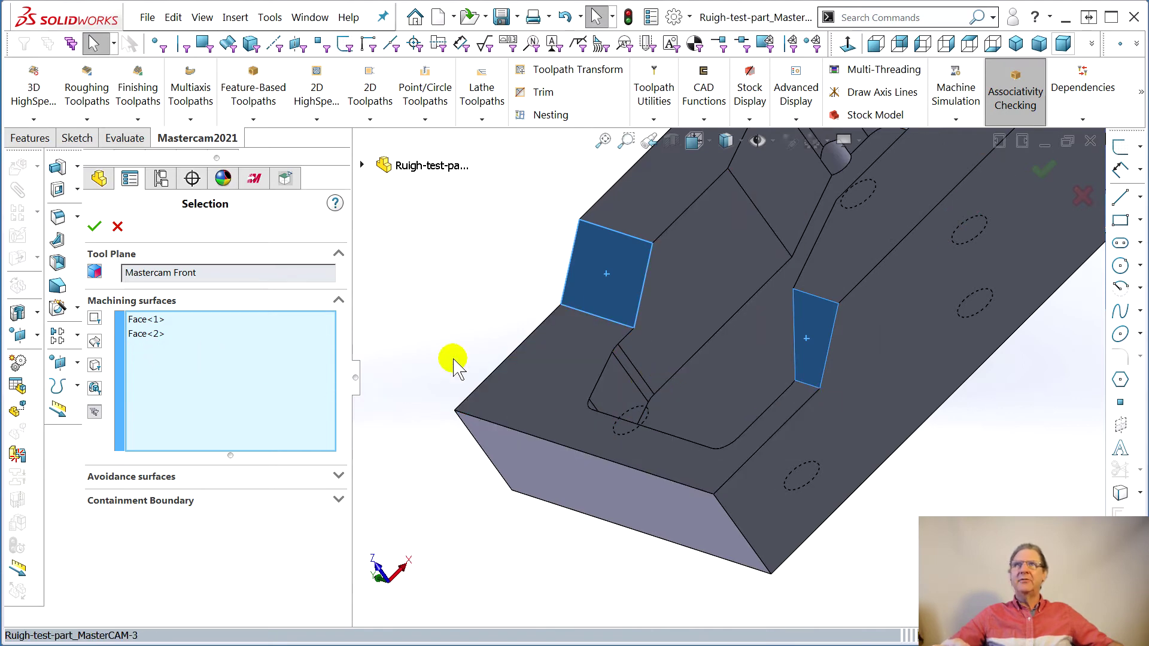
# Try to add the Slopes kludge sketch from the feature tree to the operation's machining surfaces
pyautogui.click(361, 165)
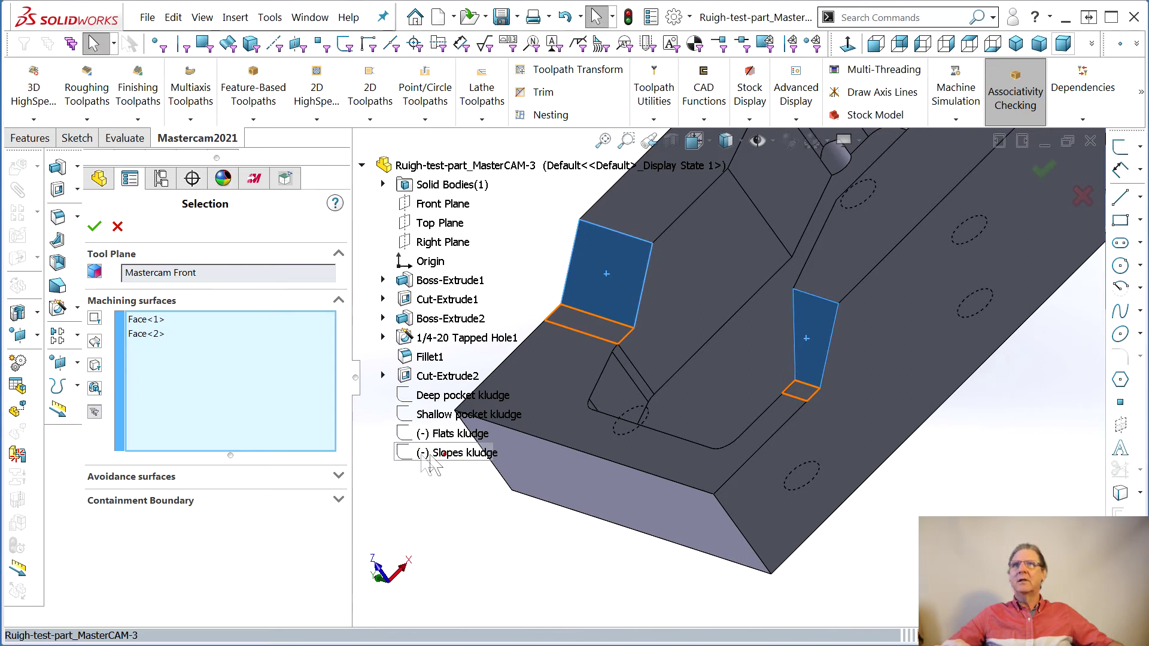
pyautogui.click(422, 453)
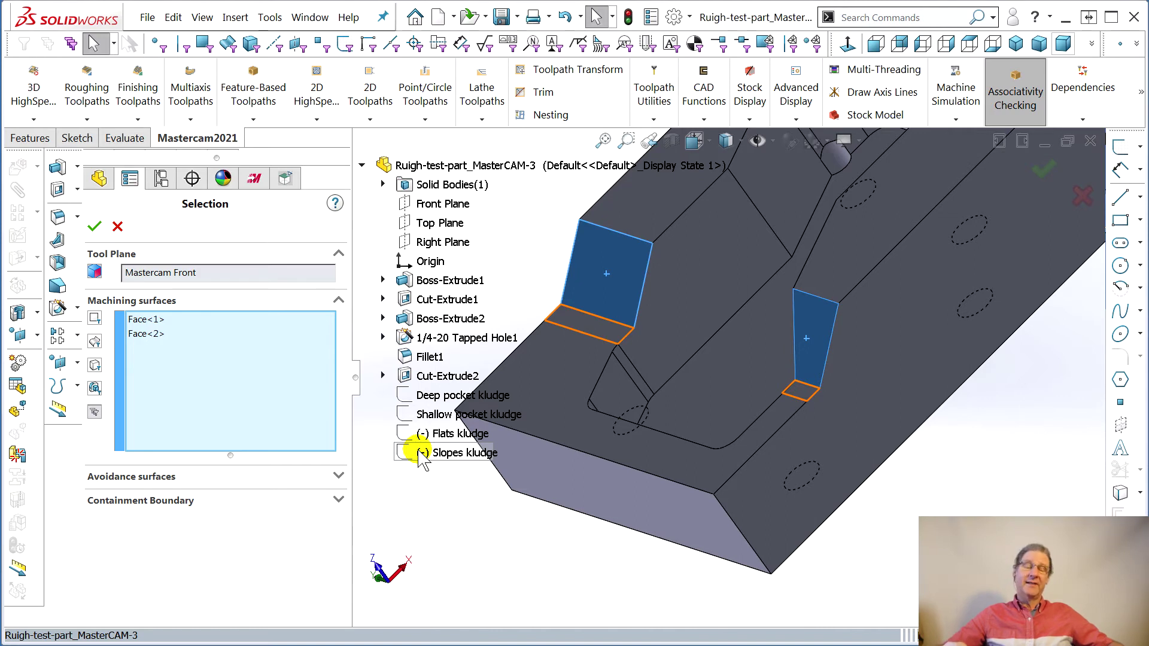
pyautogui.click(411, 453)
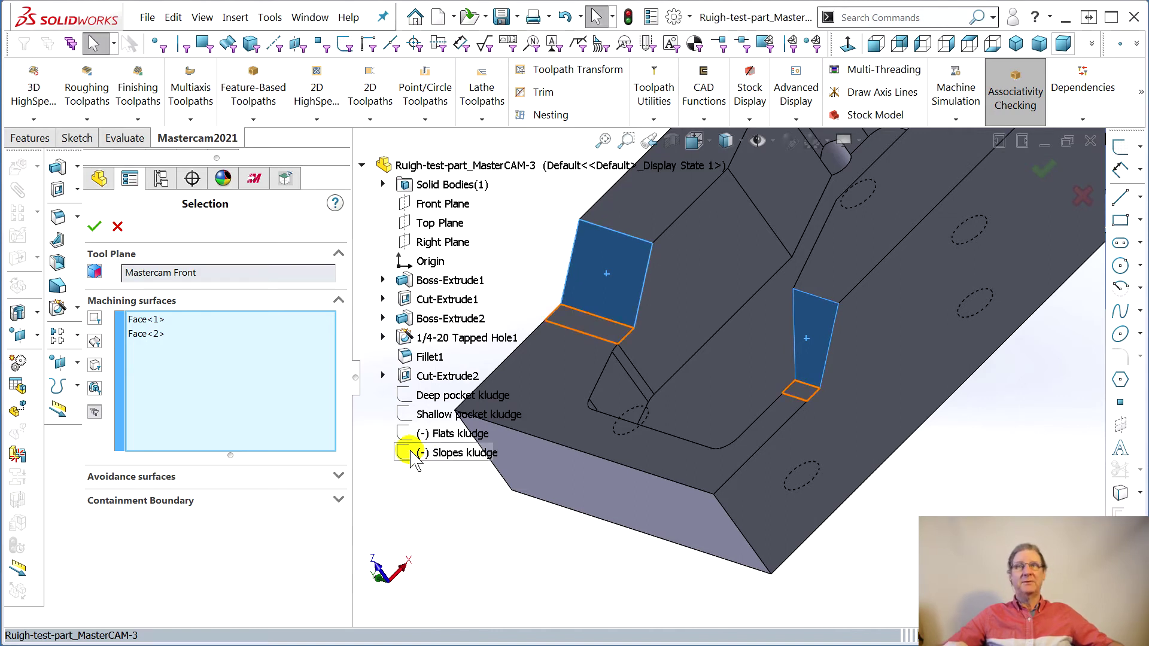
pyautogui.click(437, 460)
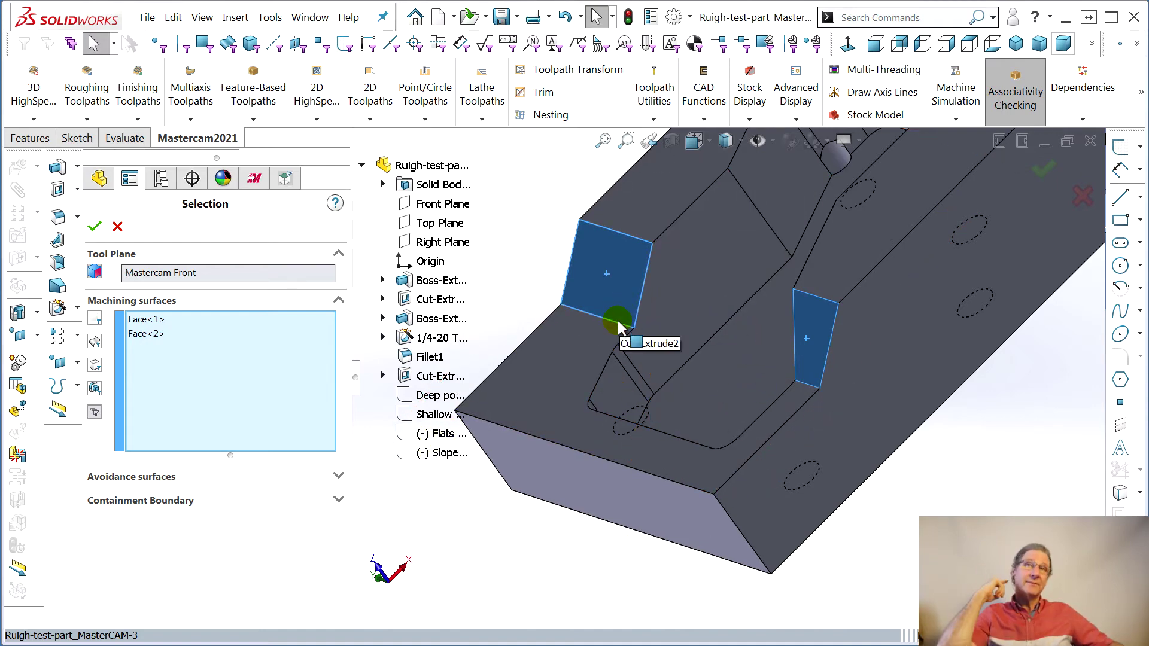
# Accept the two sloped faces as machining surfaces and backplot the Surface Finish Parallel toolpath
pyautogui.click(150, 246)
pyautogui.click(94, 226)
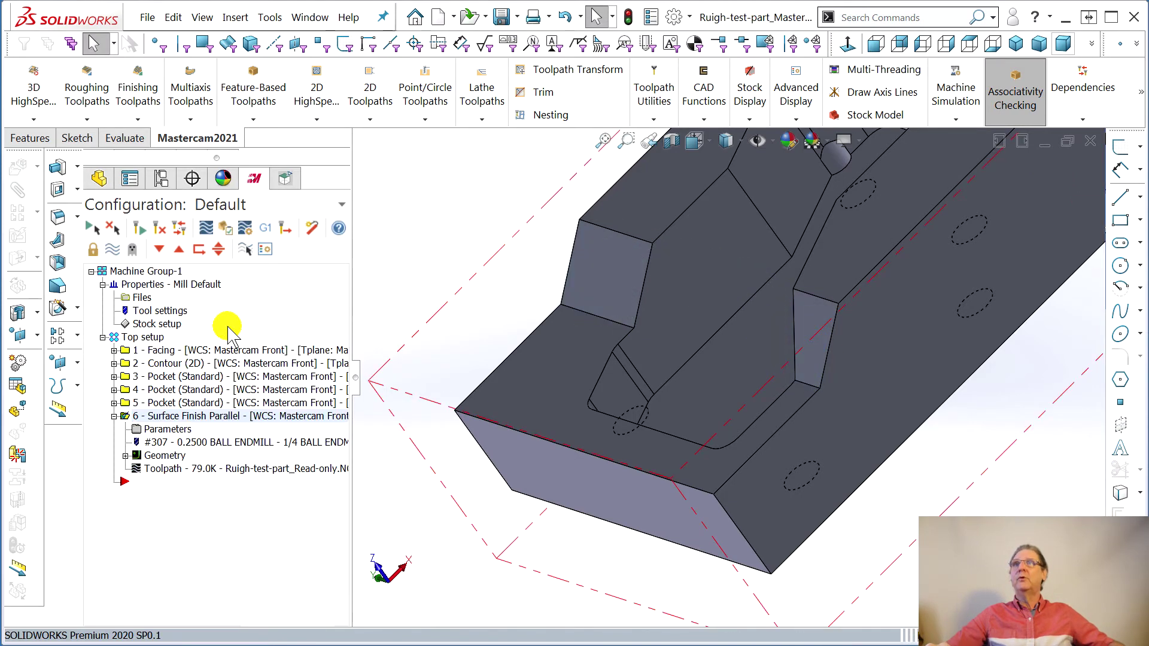
pyautogui.click(206, 228)
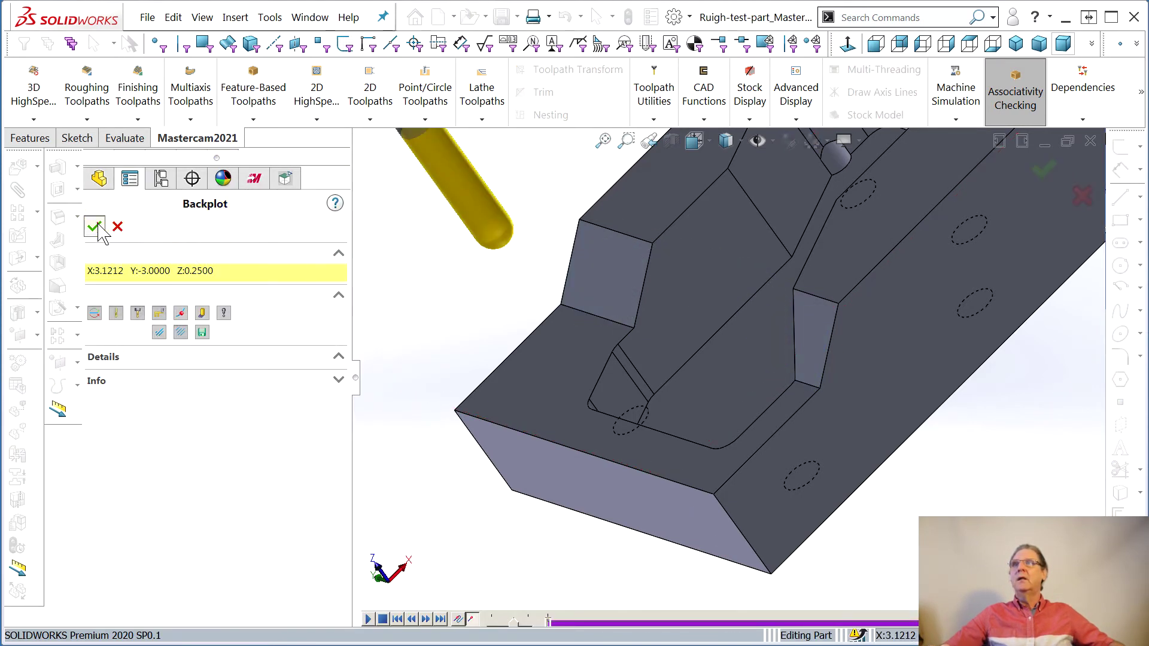
pyautogui.click(95, 227)
pyautogui.click(263, 249)
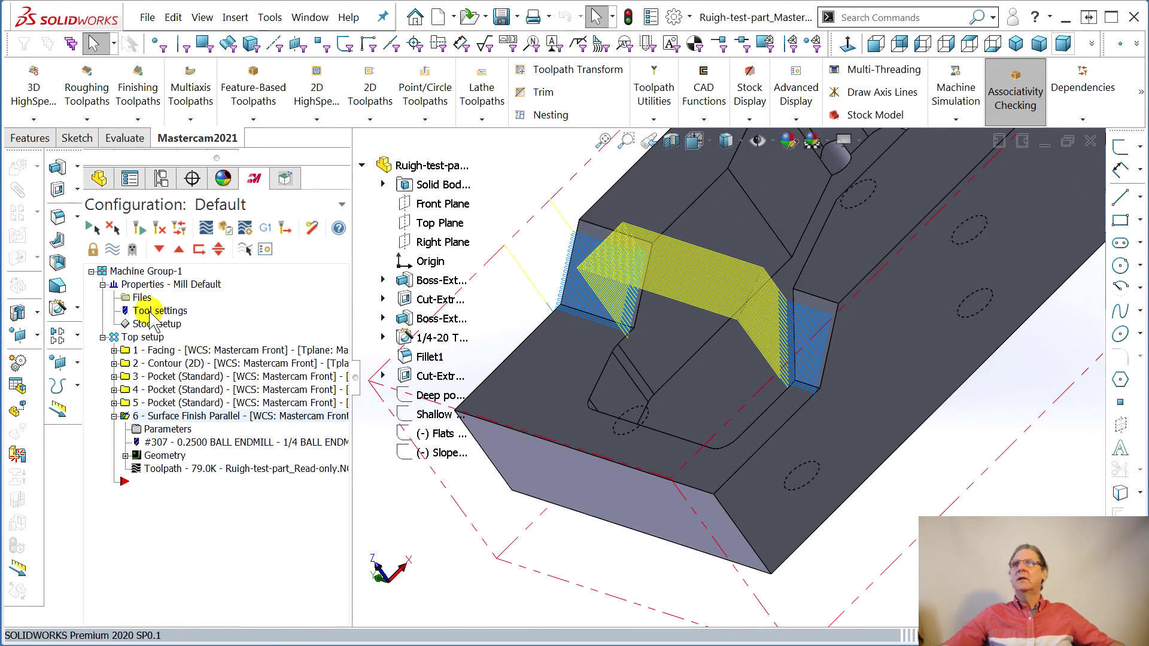
# Run the machine simulation for all Top setup operations, fast-forward to the end and examine the machined slopes
pyautogui.click(140, 339)
pyautogui.click(765, 65)
pyautogui.click(955, 99)
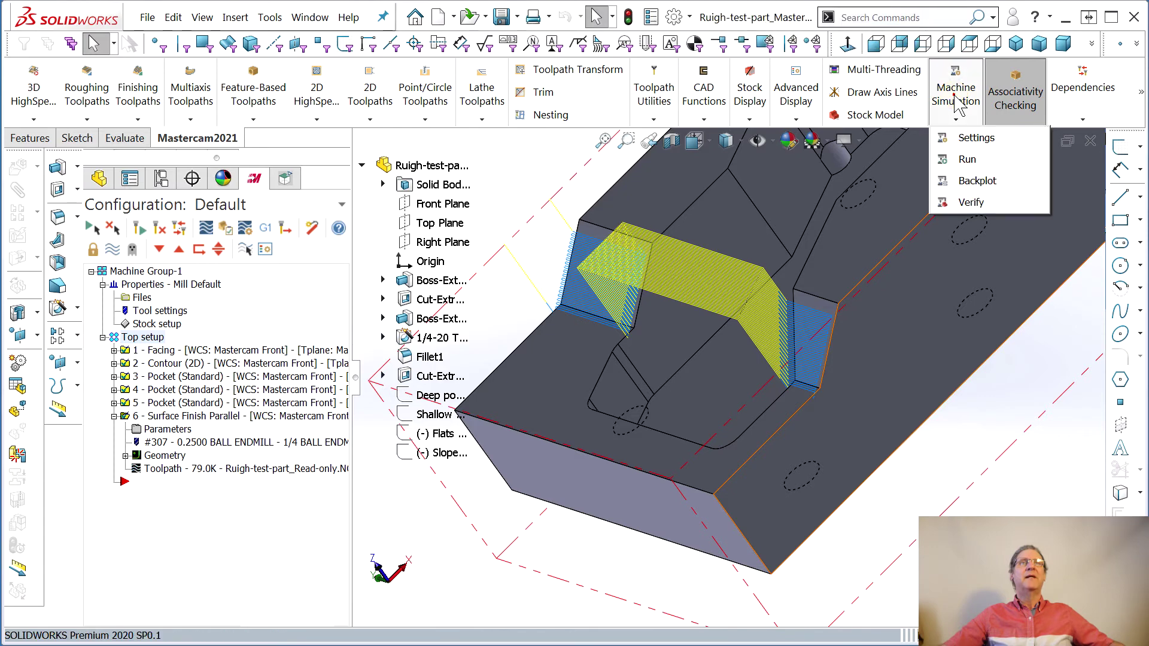
pyautogui.click(965, 159)
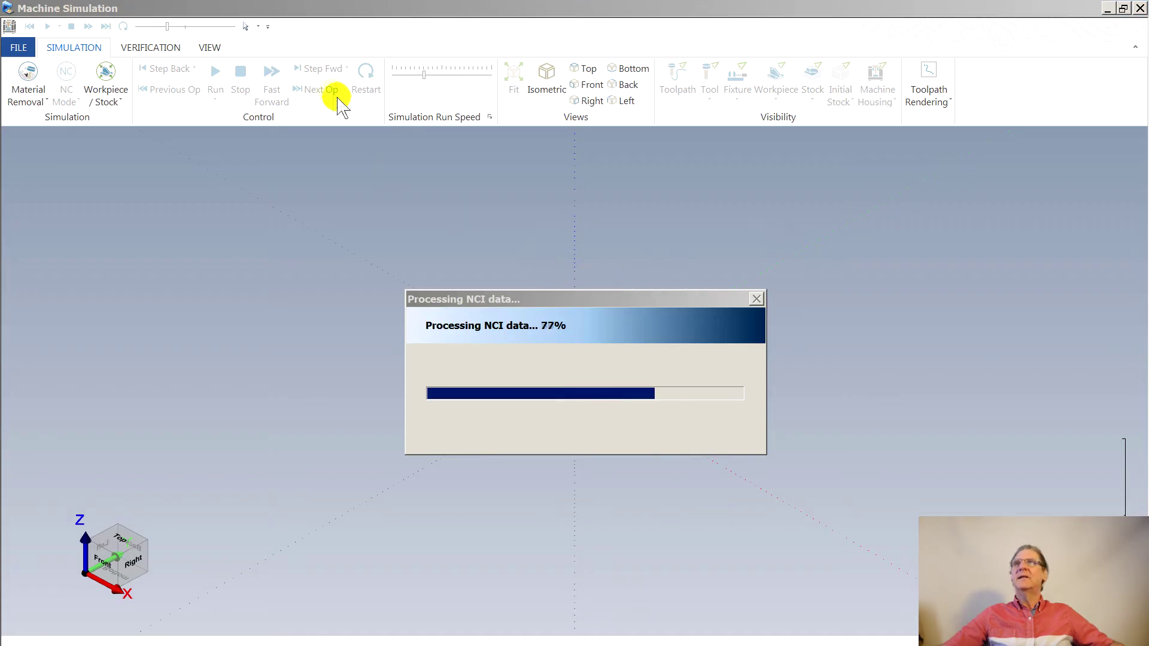
pyautogui.click(272, 81)
pyautogui.scroll(5, 449, 596)
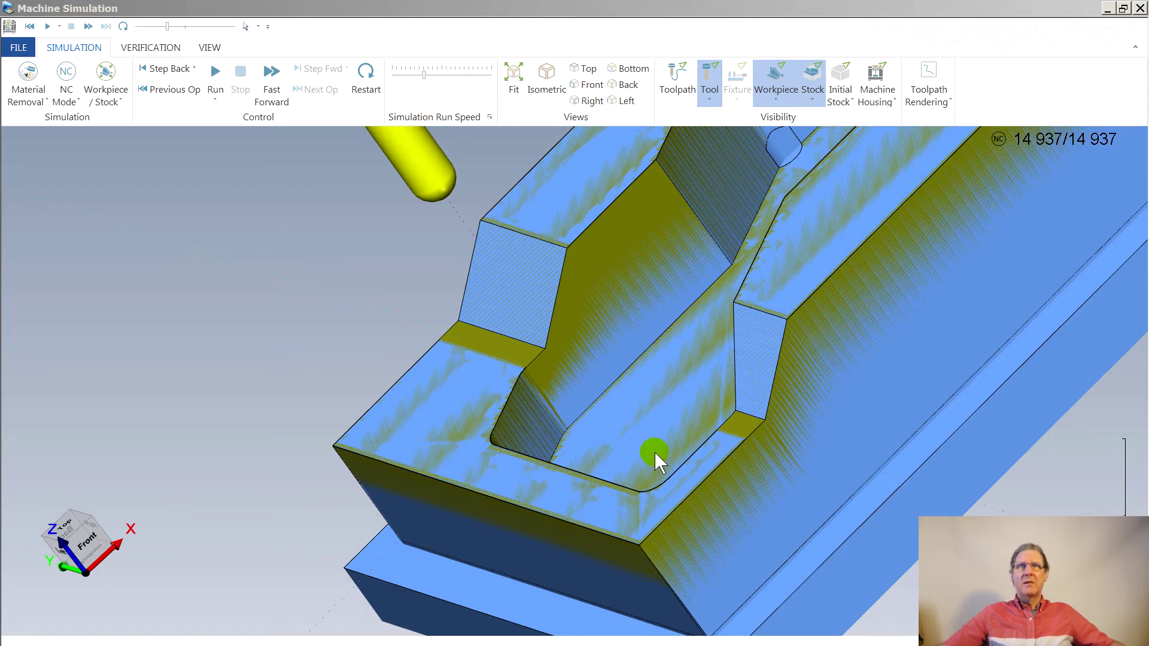
pyautogui.moveTo(655, 452); pyautogui.dragTo(583, 397, button='middle')
pyautogui.scroll(3, 579, 447)
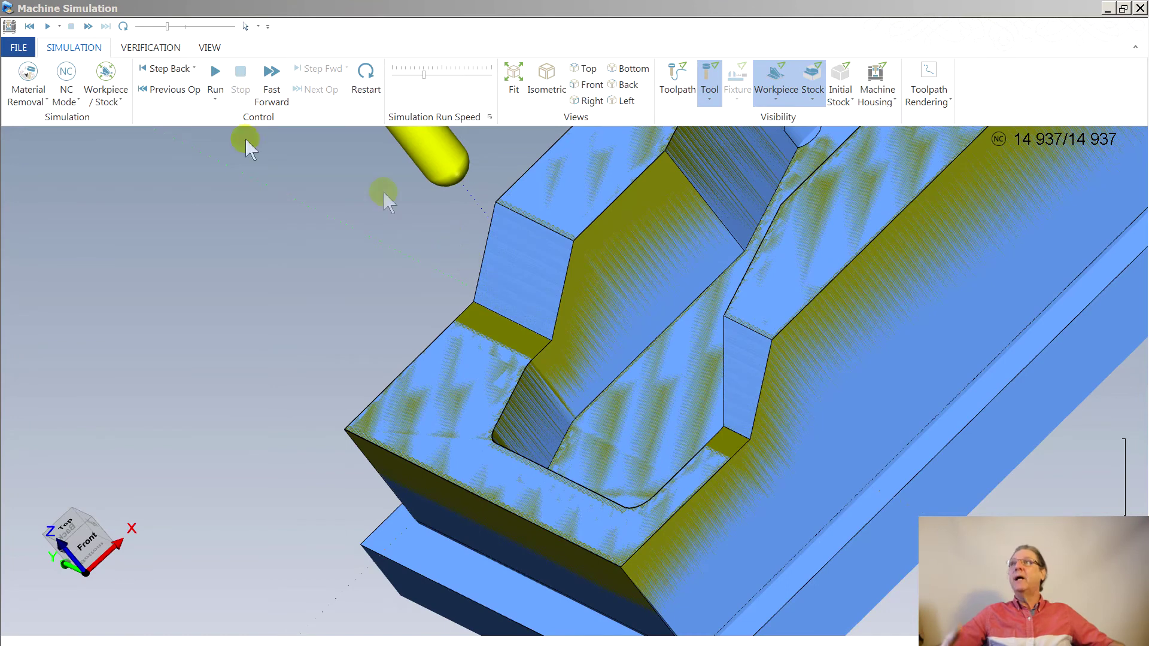
# Generate the gouge and excess report, show the gouges and examine those at the bases of the slopes
pyautogui.click(141, 52)
pyautogui.click(36, 81)
pyautogui.click(105, 68)
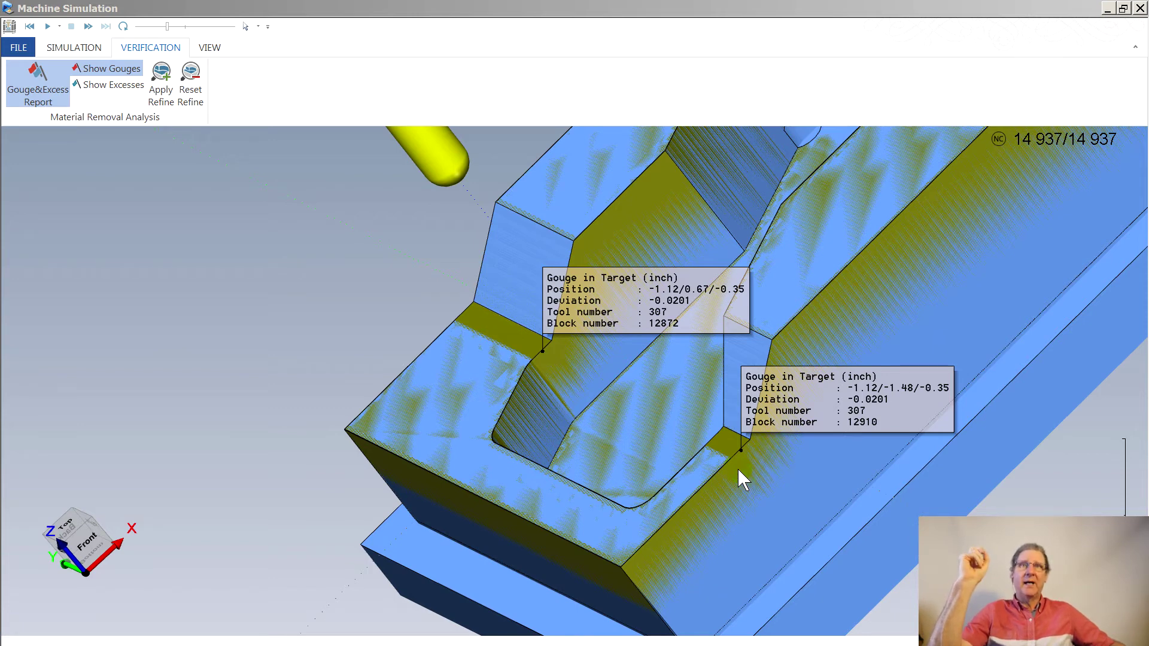
pyautogui.click(779, 495)
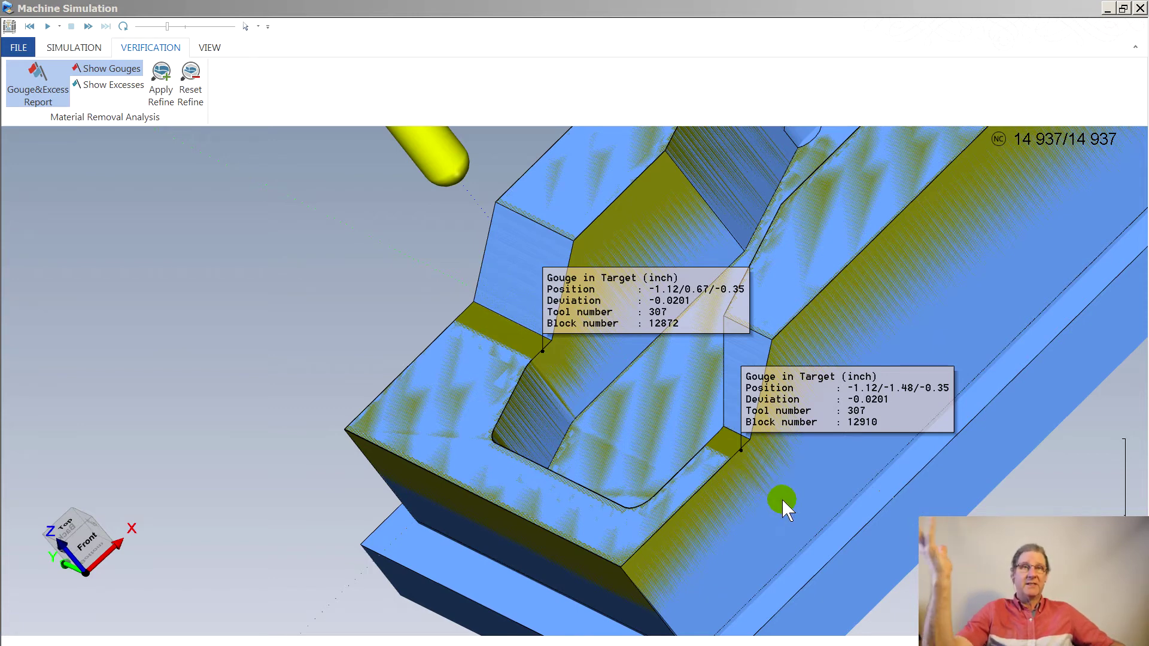
pyautogui.moveTo(778, 494); pyautogui.dragTo(796, 514)
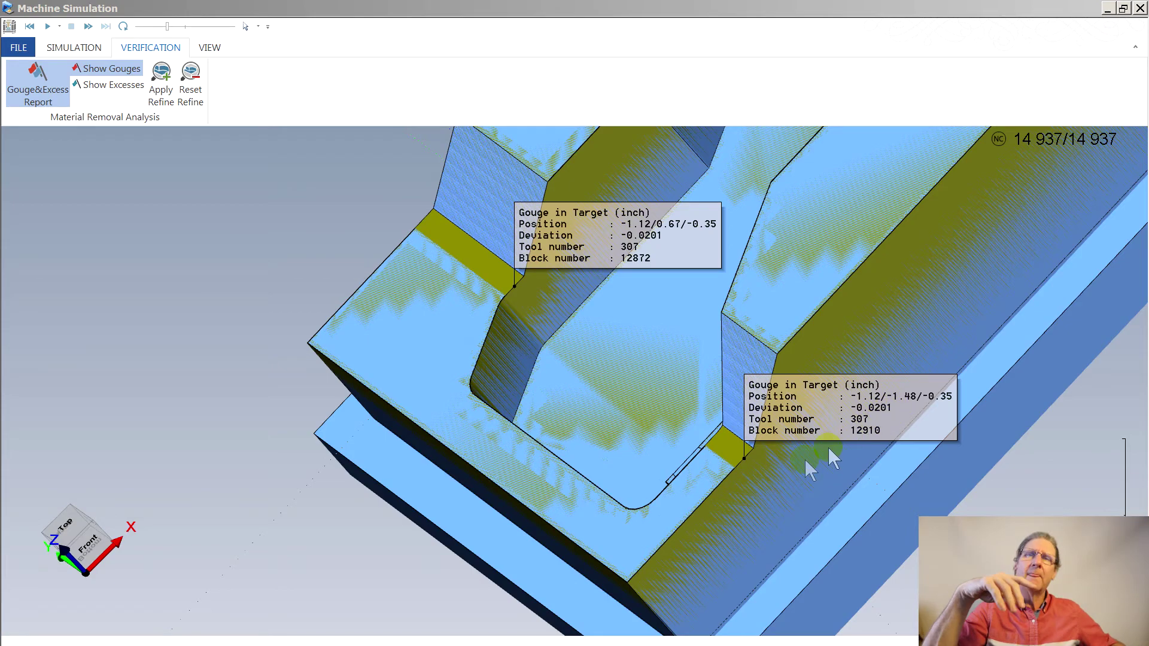
pyautogui.moveTo(717, 494); pyautogui.dragTo(666, 426)
pyautogui.moveTo(459, 448); pyautogui.dragTo(490, 472)
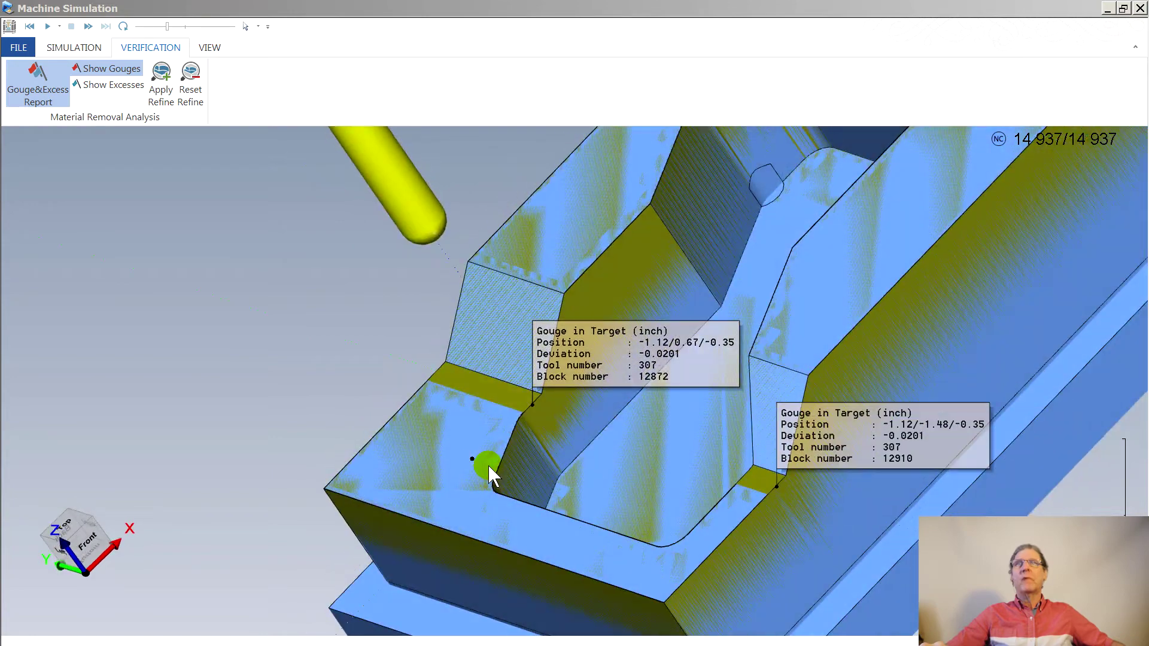
# Switch the report from gouges to excesses and examine the excess material across the part
pyautogui.click(105, 96)
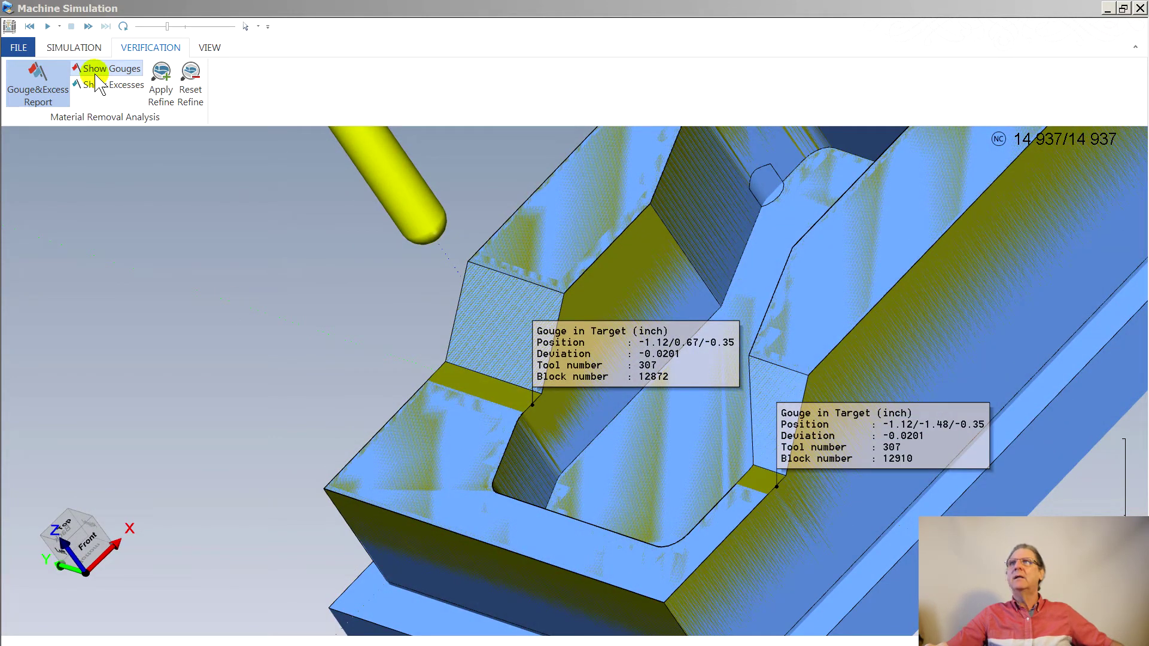
pyautogui.click(99, 87)
pyautogui.moveTo(547, 325); pyautogui.dragTo(699, 369, button='middle')
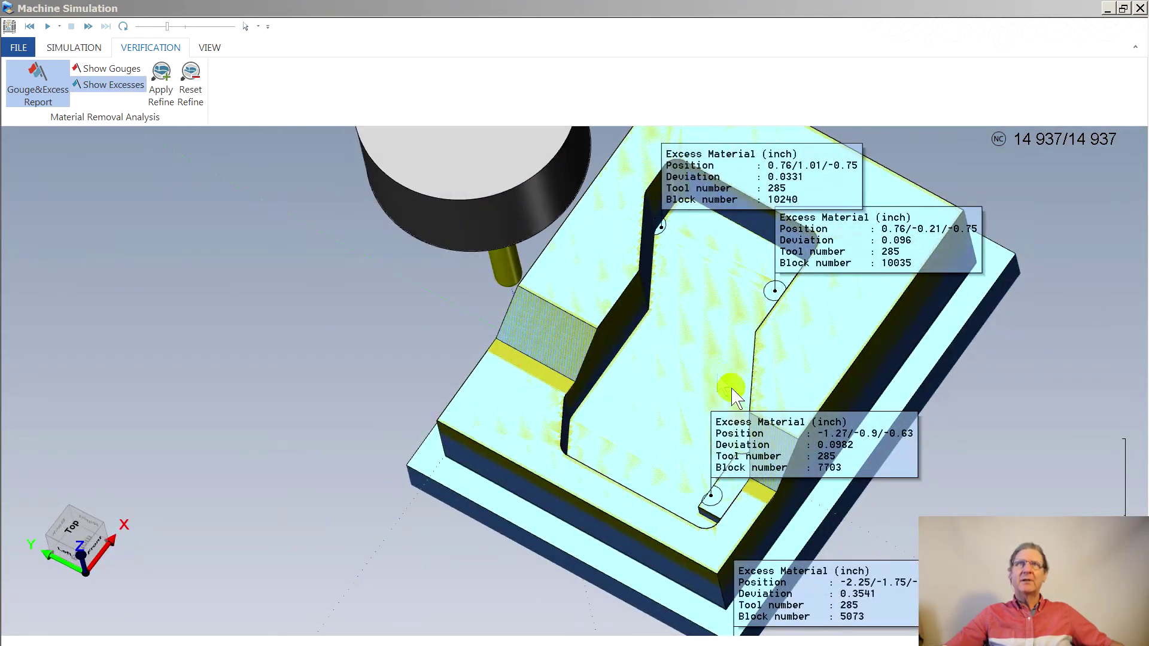
pyautogui.moveTo(739, 277); pyautogui.dragTo(859, 583, button='middle')
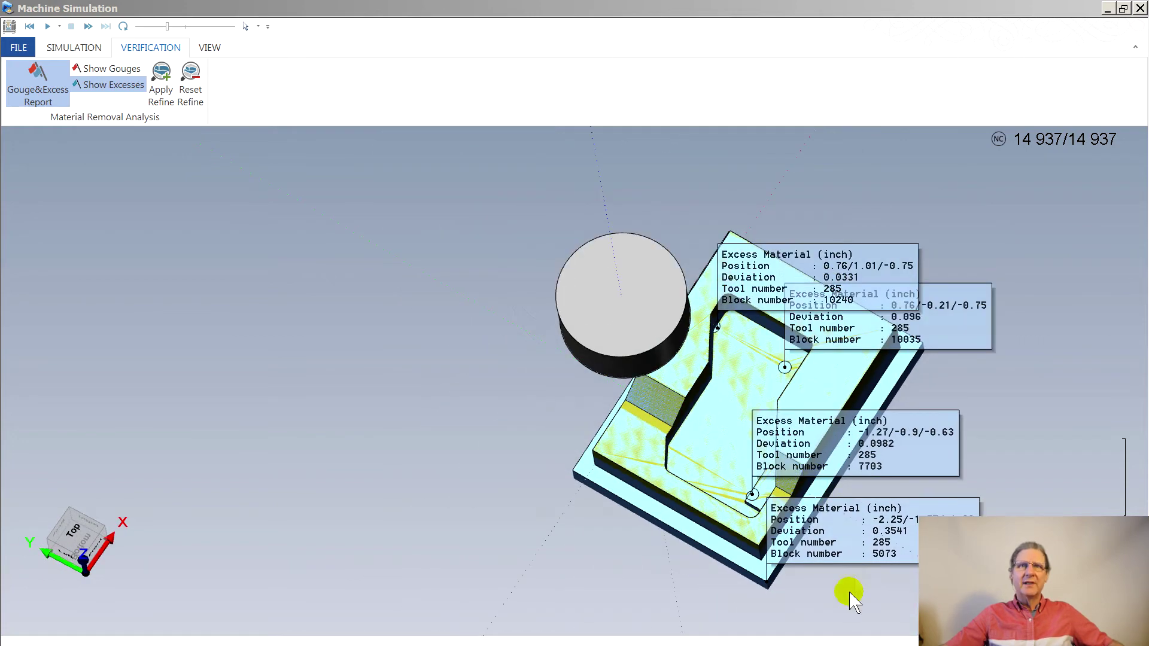
pyautogui.moveTo(783, 595); pyautogui.dragTo(740, 579, button='middle')
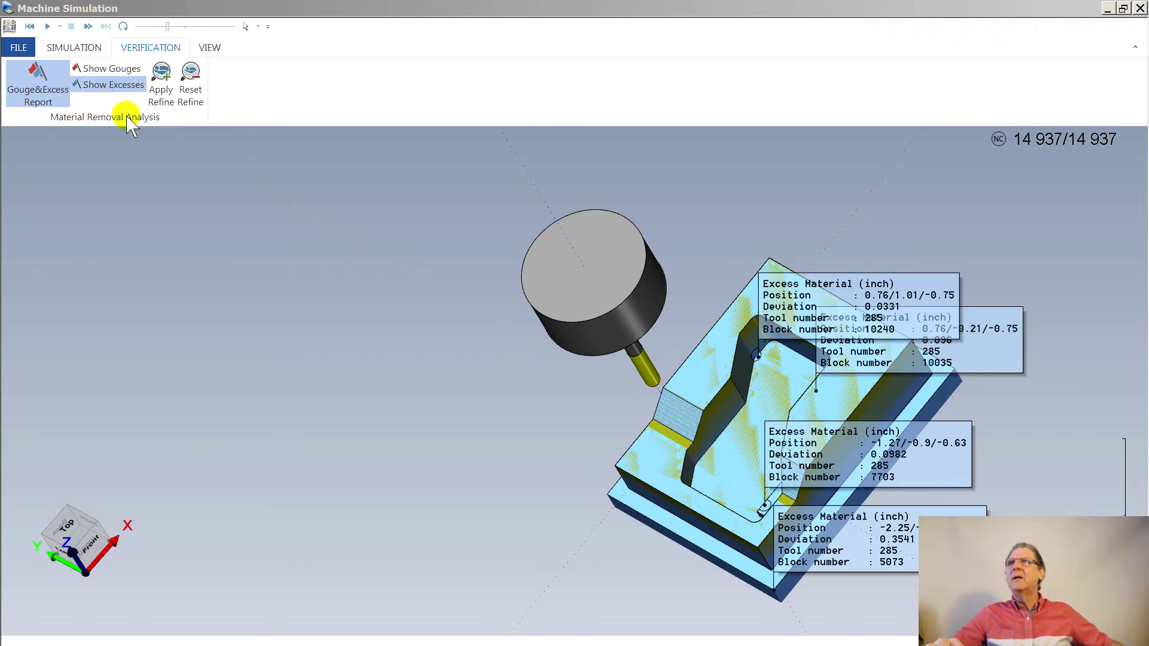
pyautogui.click(65, 46)
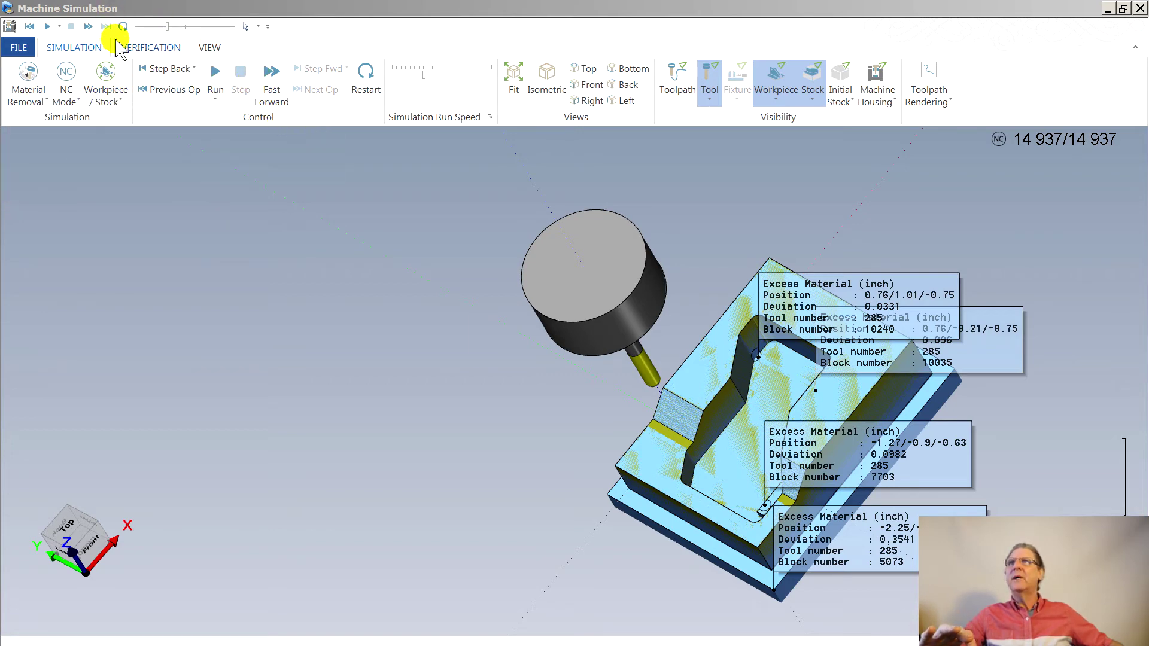
pyautogui.click(147, 48)
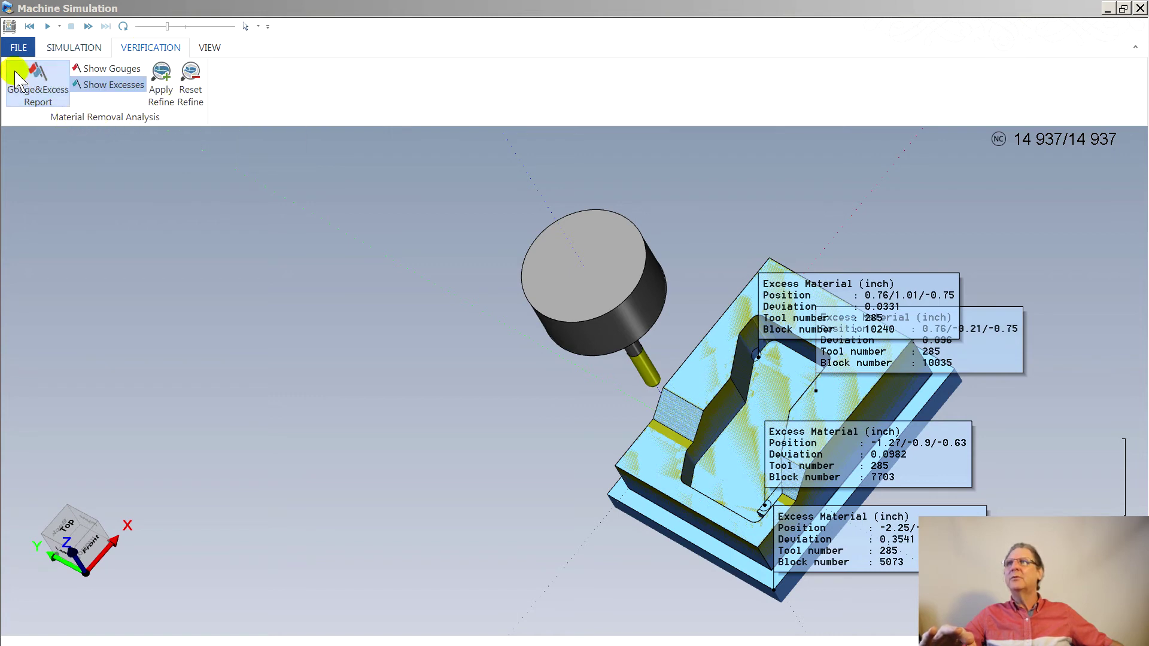
pyautogui.click(207, 53)
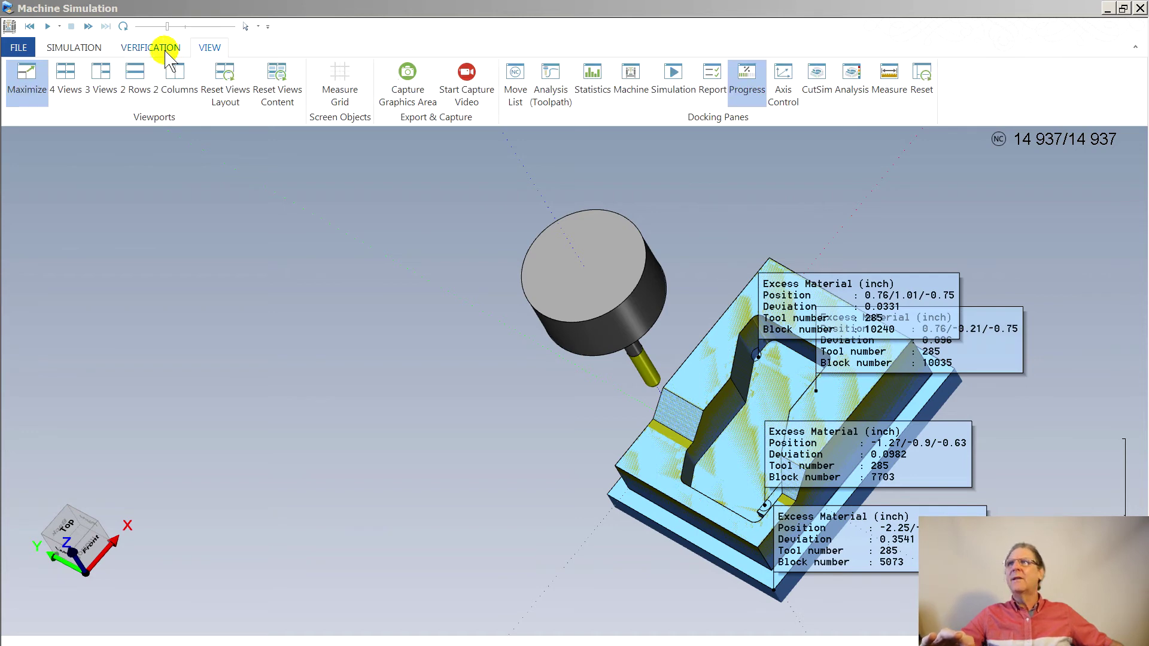
pyautogui.click(61, 50)
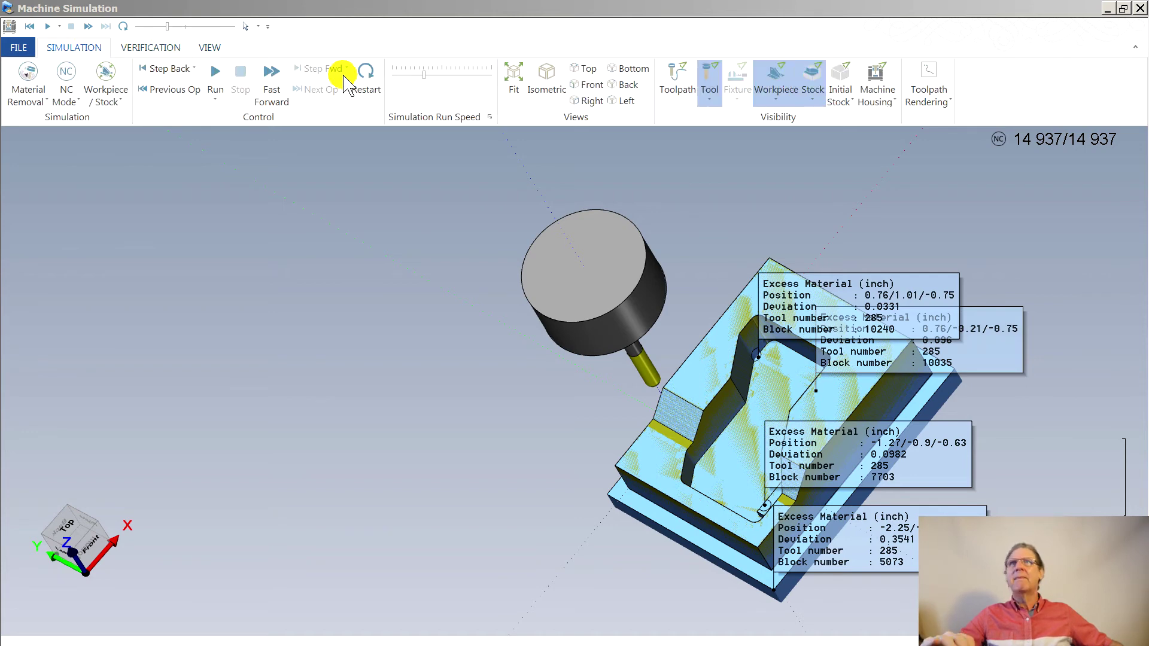
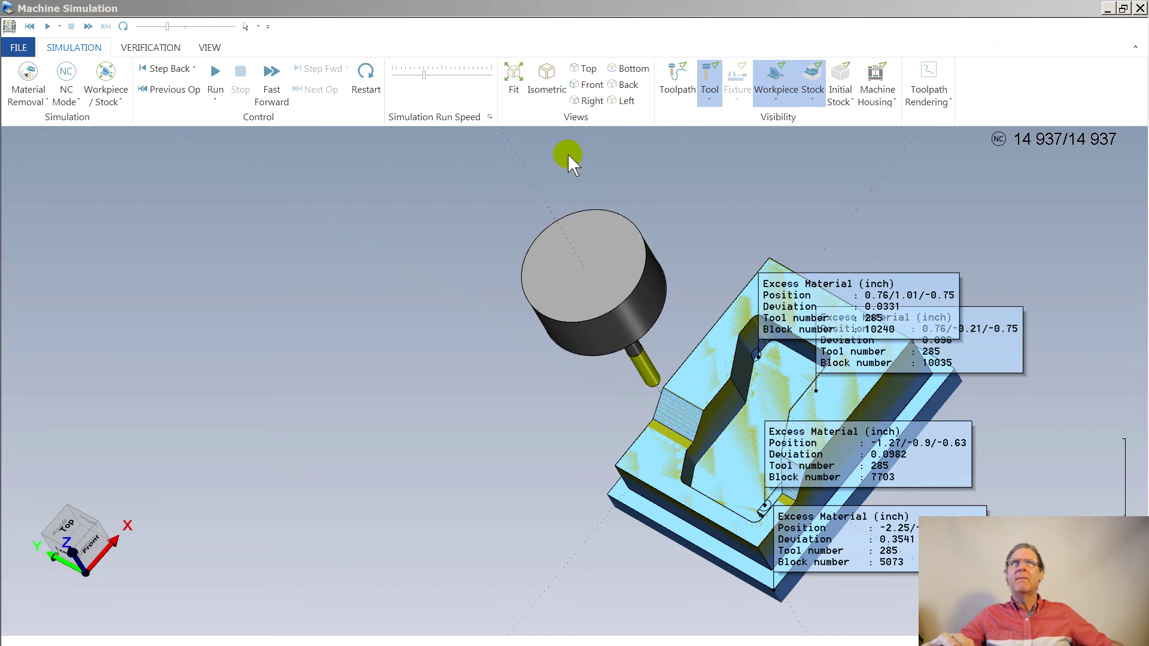
# Close the simulation, set the simulation tolerance to 0.001 and rerun it through to the end
pyautogui.click(1140, 9)
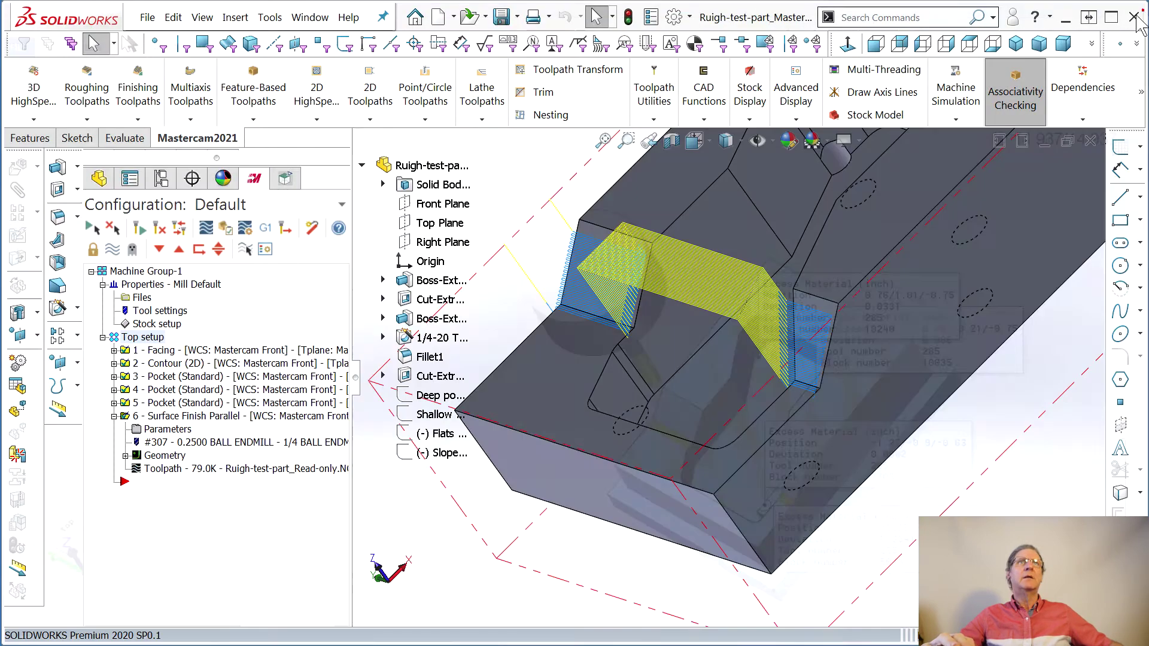
pyautogui.click(955, 114)
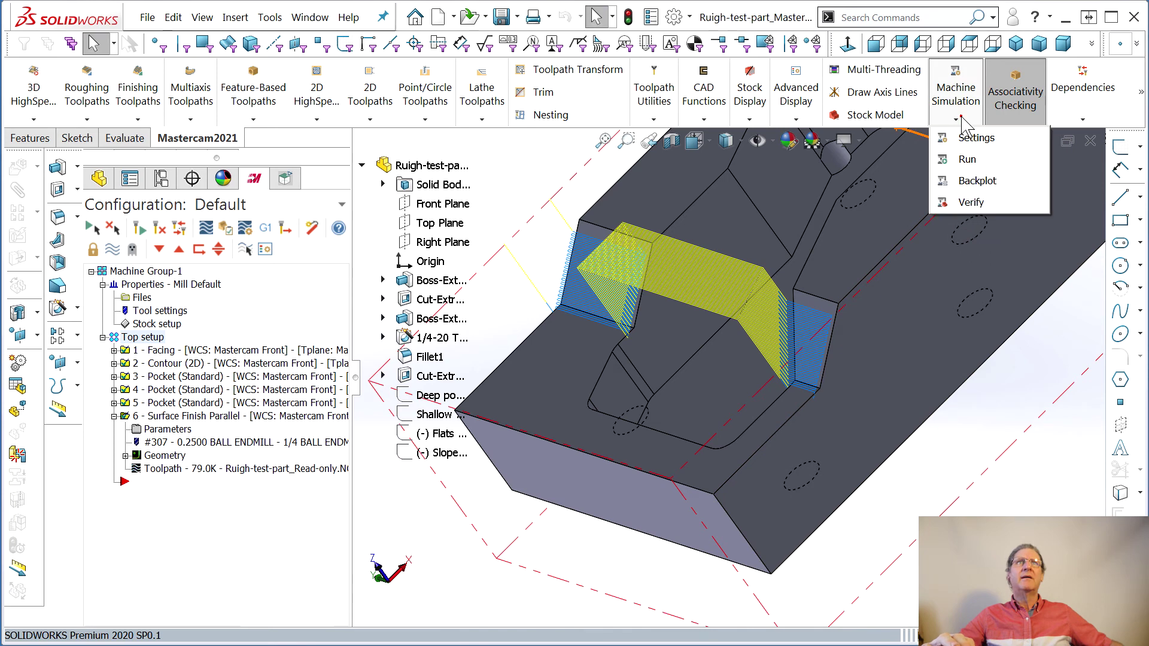
pyautogui.click(961, 143)
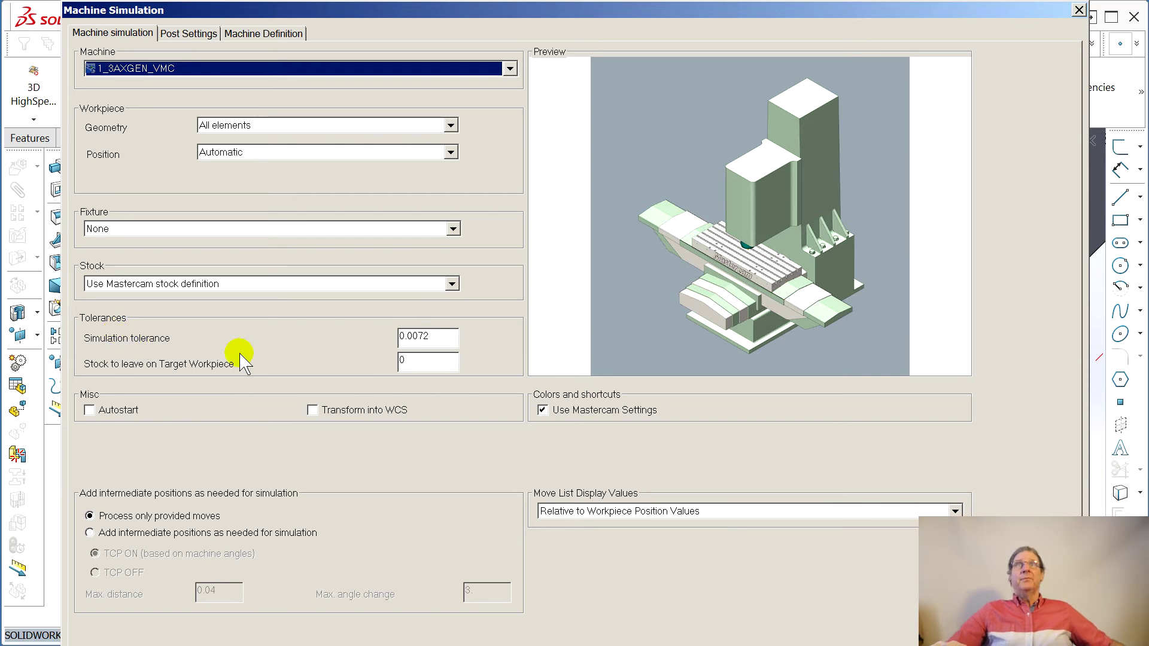
pyautogui.click(421, 339)
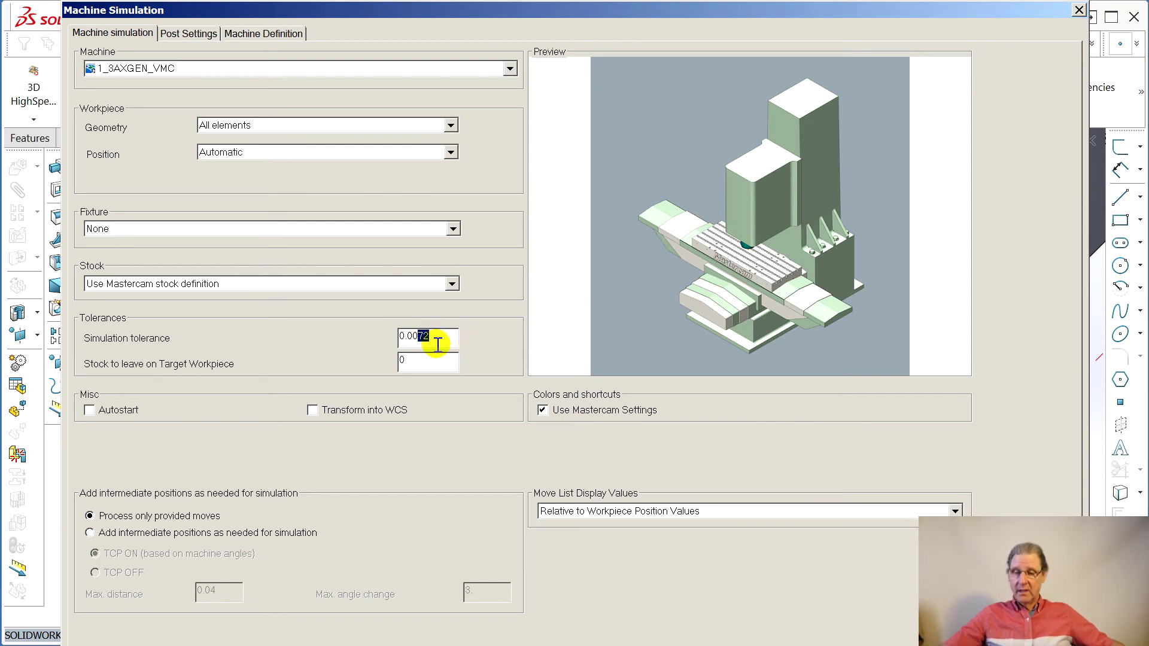
pyautogui.write('1')
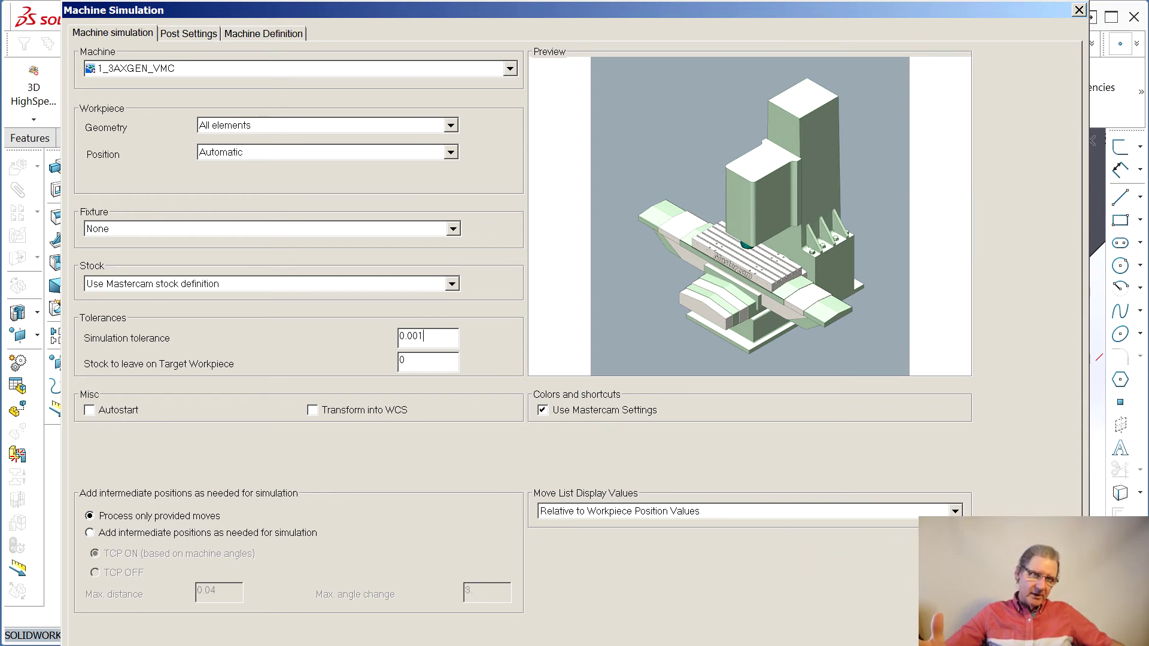
pyautogui.press('Return')
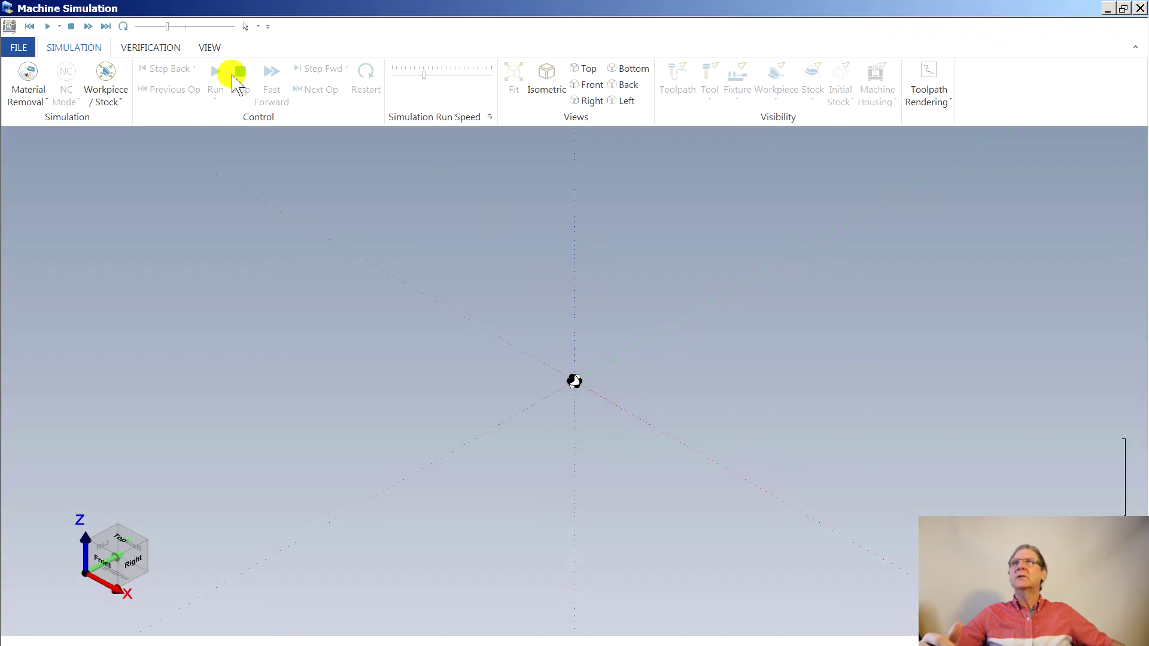
pyautogui.click(277, 99)
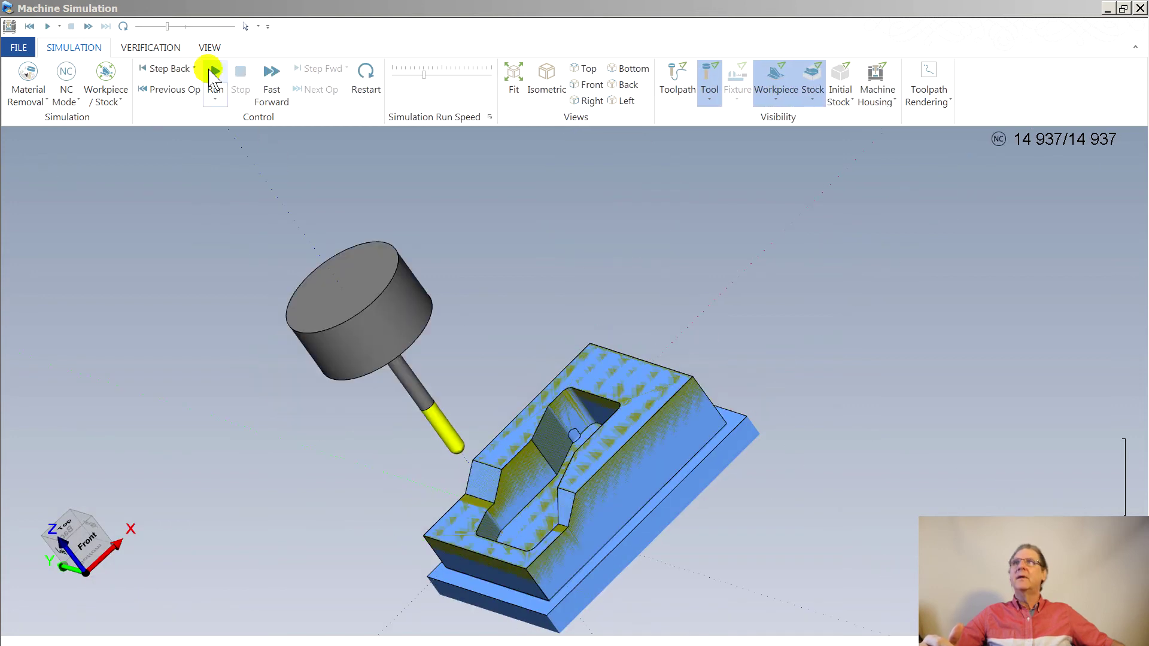
# Regenerate the gouge and excess report for the finer simulation and show its gouges
pyautogui.click(147, 47)
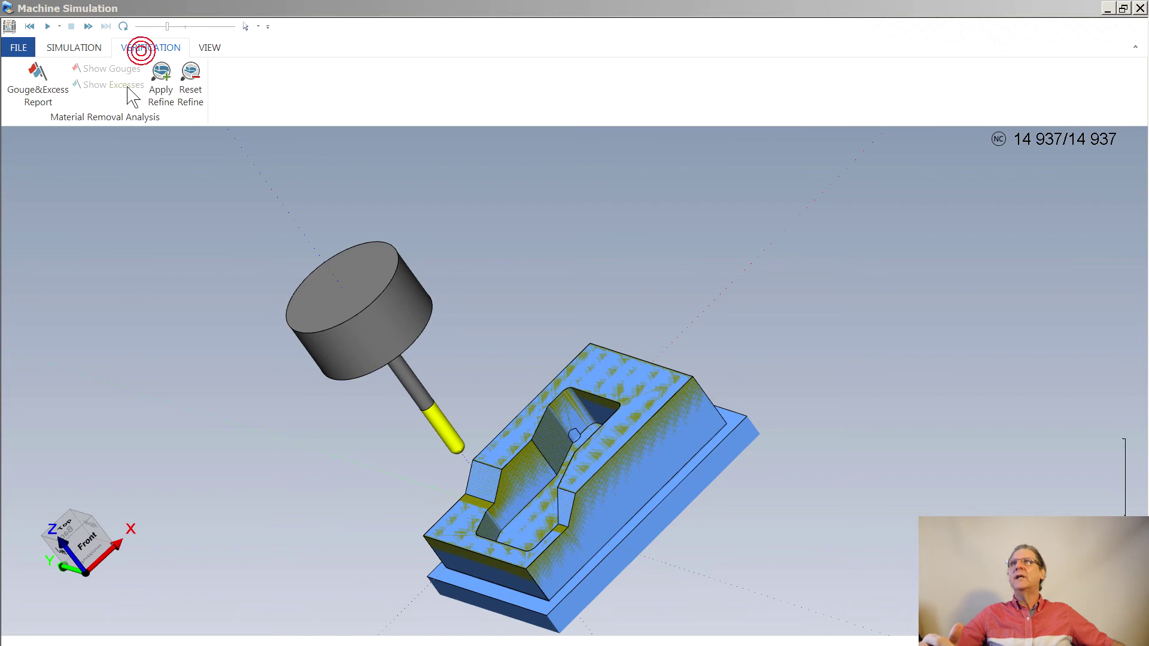
pyautogui.click(60, 77)
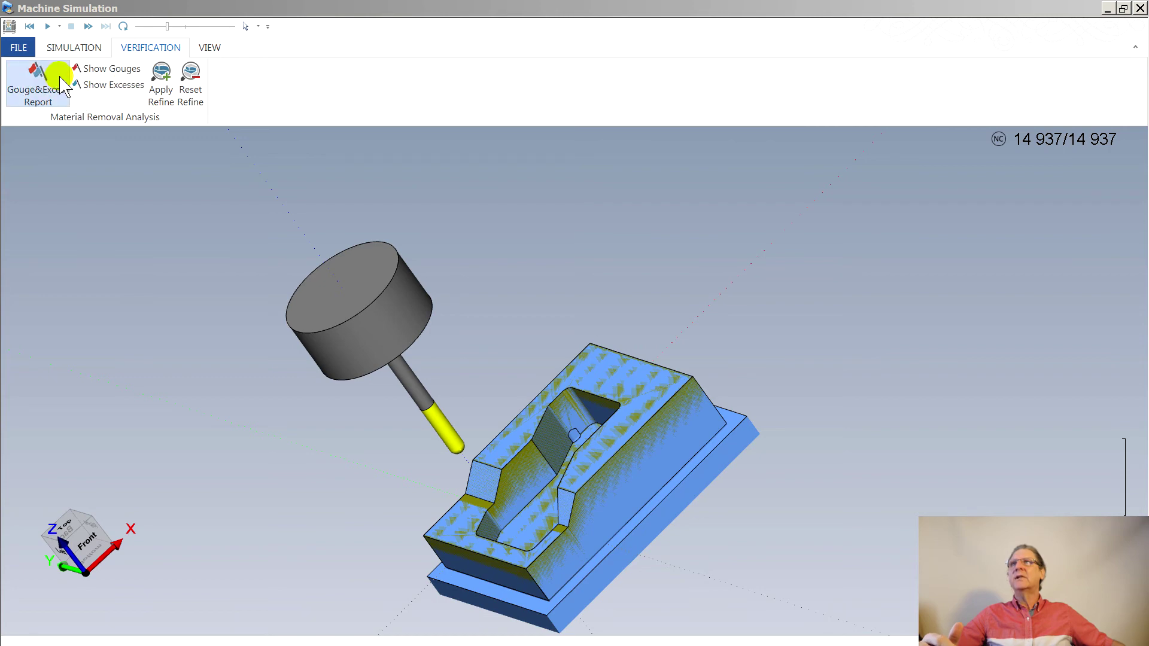
pyautogui.click(112, 70)
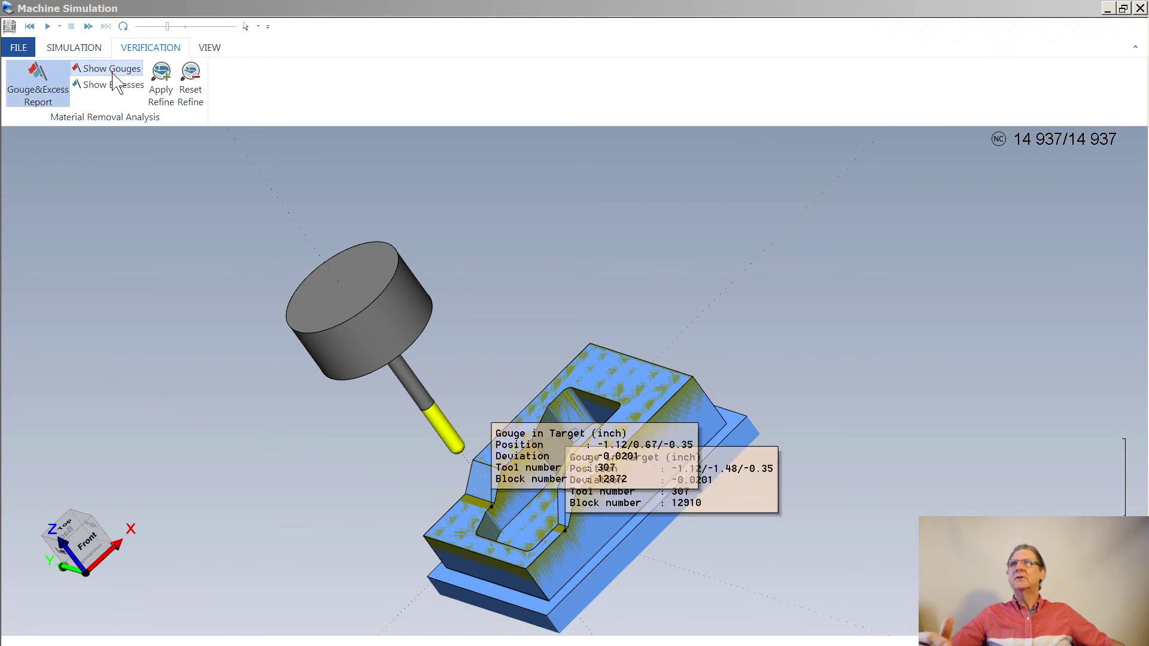
# Show excesses instead of gouges, inspect the pocket corners and slopes from several angles, and close the simulation
pyautogui.click(112, 71)
pyautogui.click(113, 85)
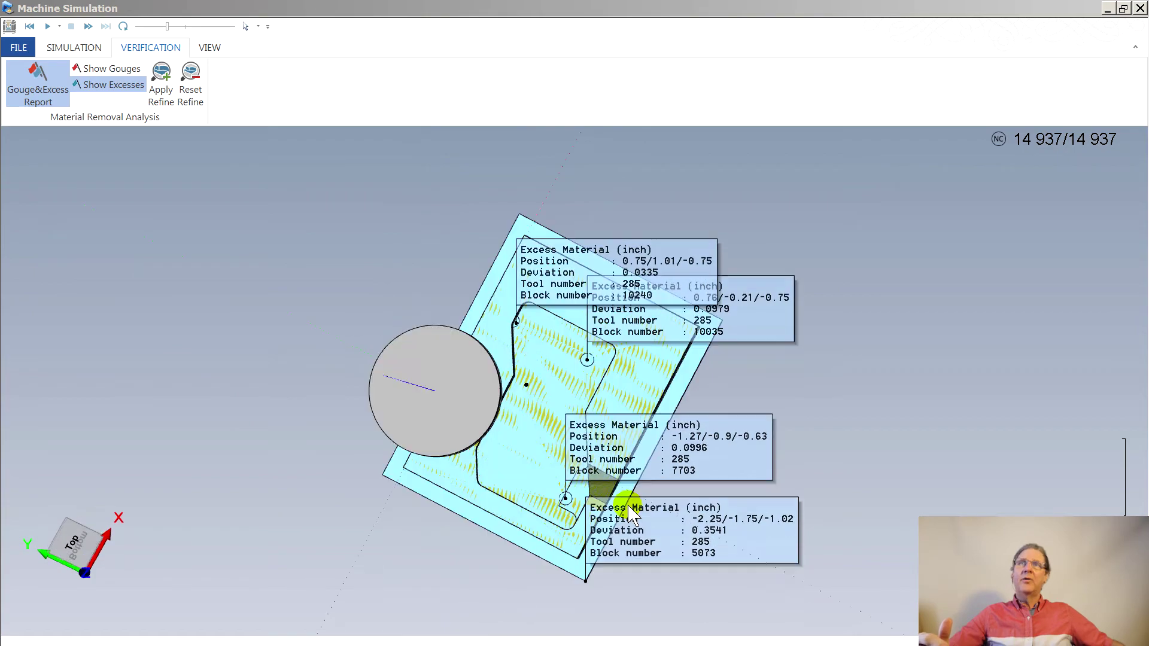
pyautogui.scroll(3, 595, 398)
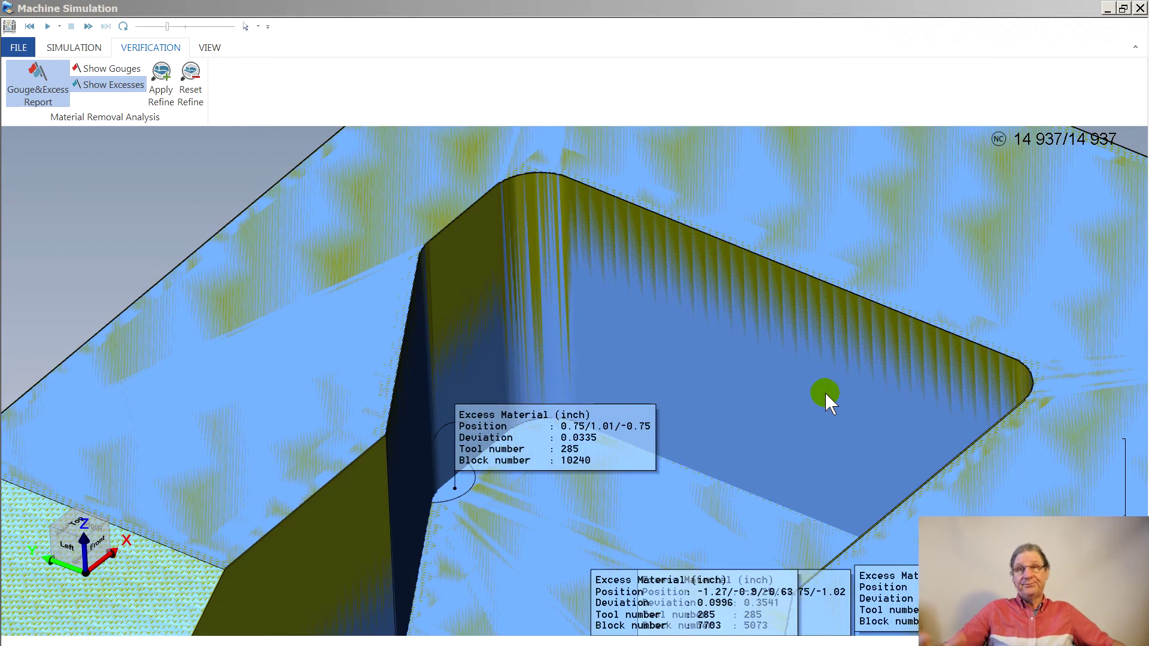
pyautogui.scroll(-10, 731, 414)
pyautogui.moveTo(730, 418); pyautogui.dragTo(733, 538)
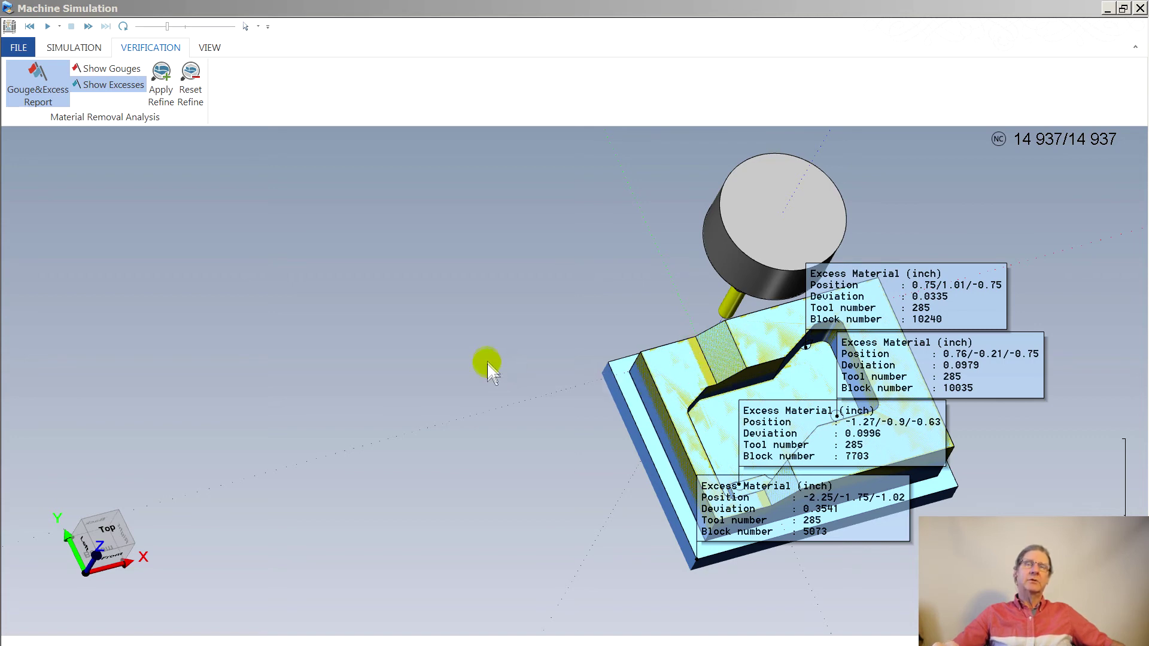
pyautogui.scroll(-3, 487, 364)
pyautogui.scroll(3, 724, 456)
pyautogui.moveTo(724, 456); pyautogui.dragTo(875, 513, button='middle')
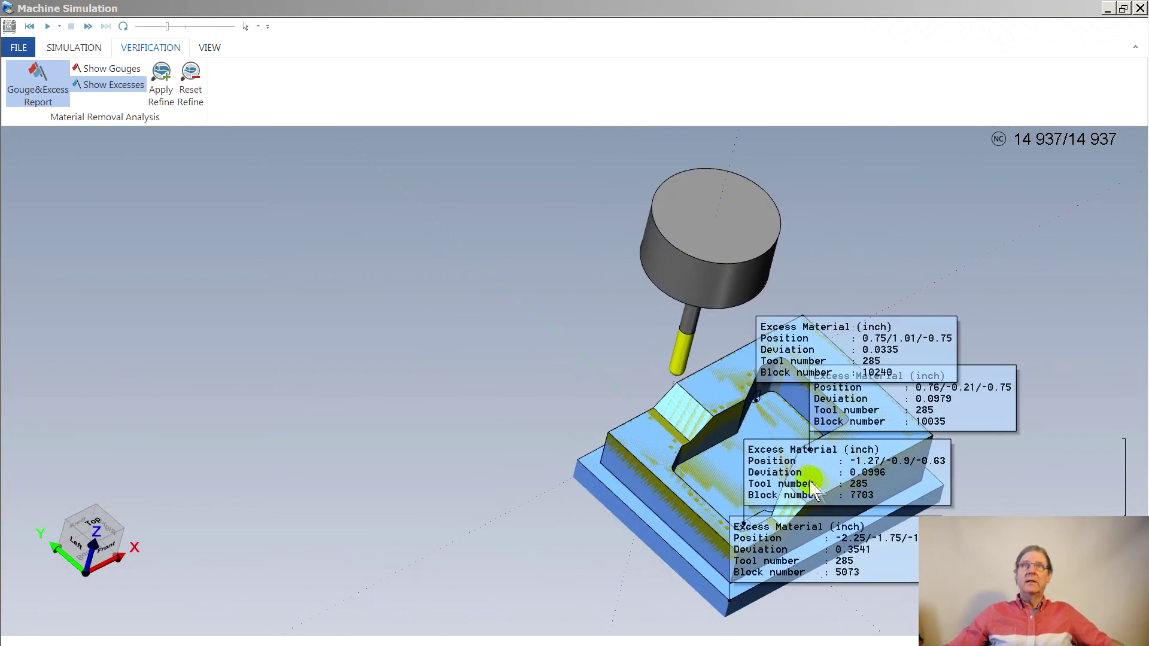
pyautogui.click(1139, 9)
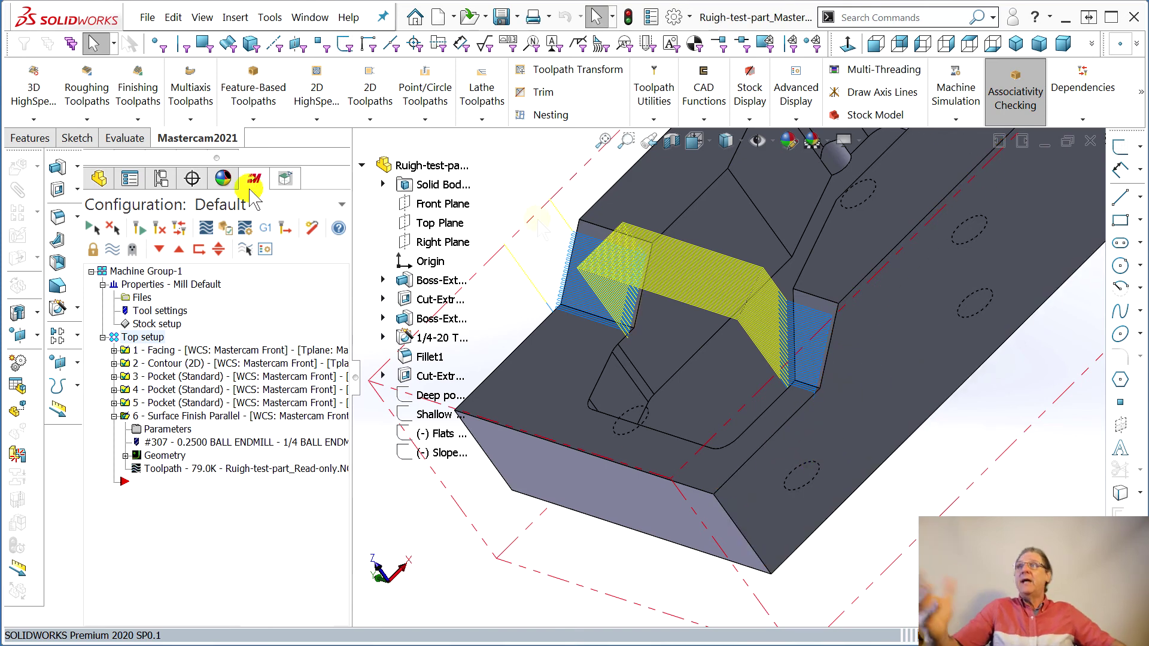
pyautogui.rightClick(172, 273)
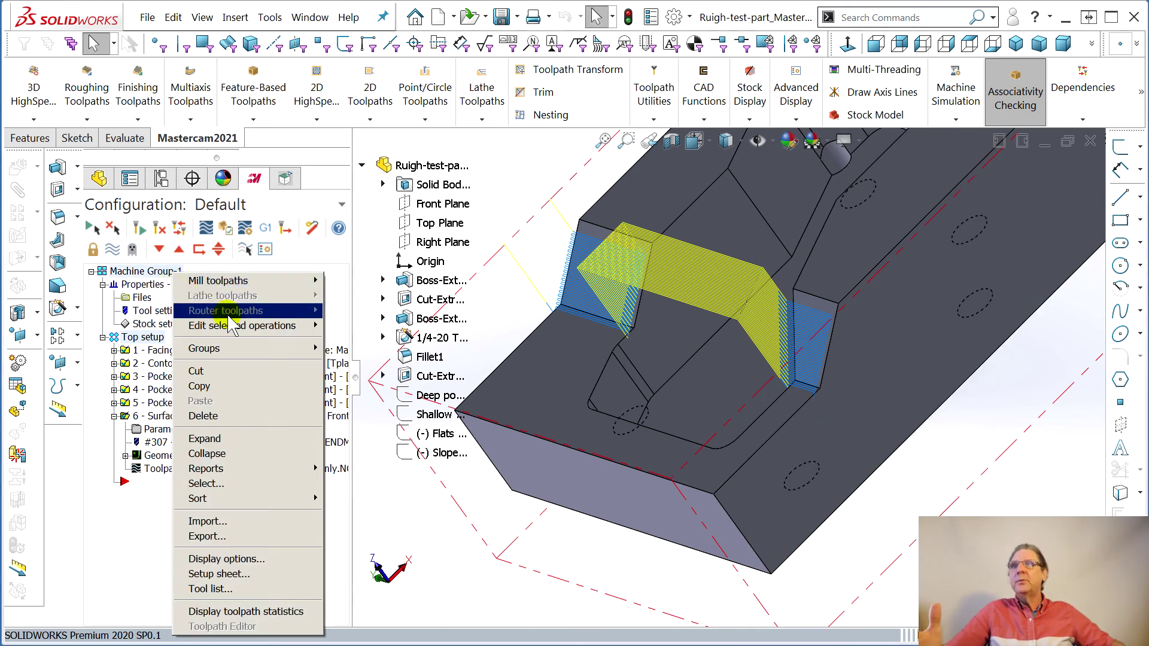
pyautogui.moveTo(239, 348)
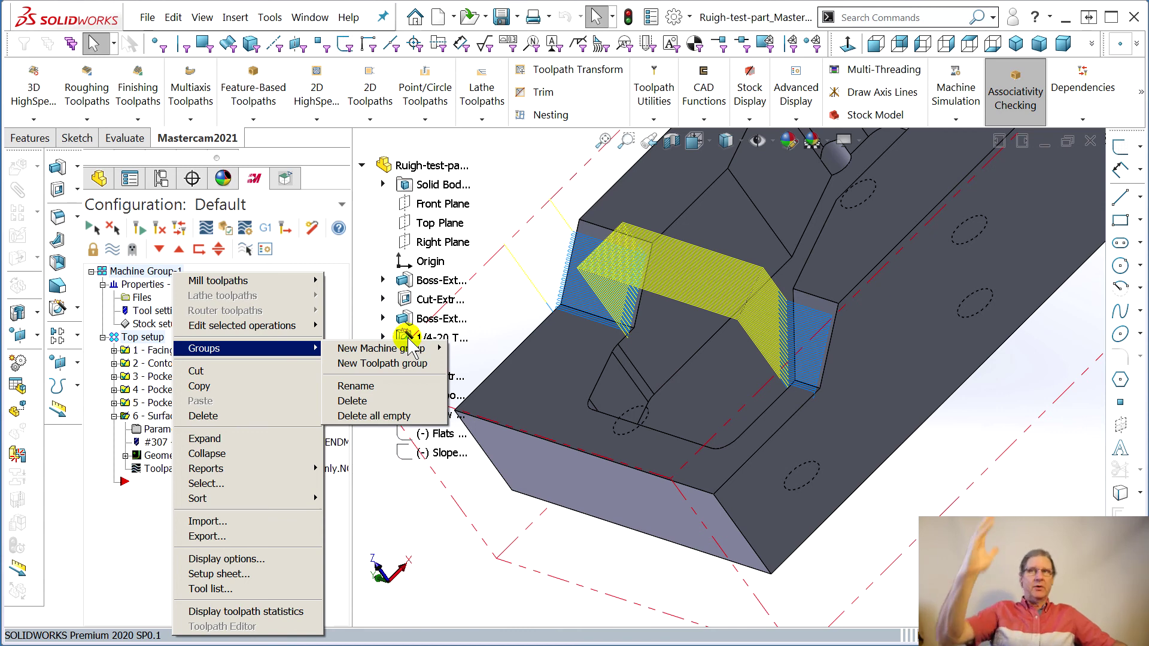
pyautogui.moveTo(394, 353)
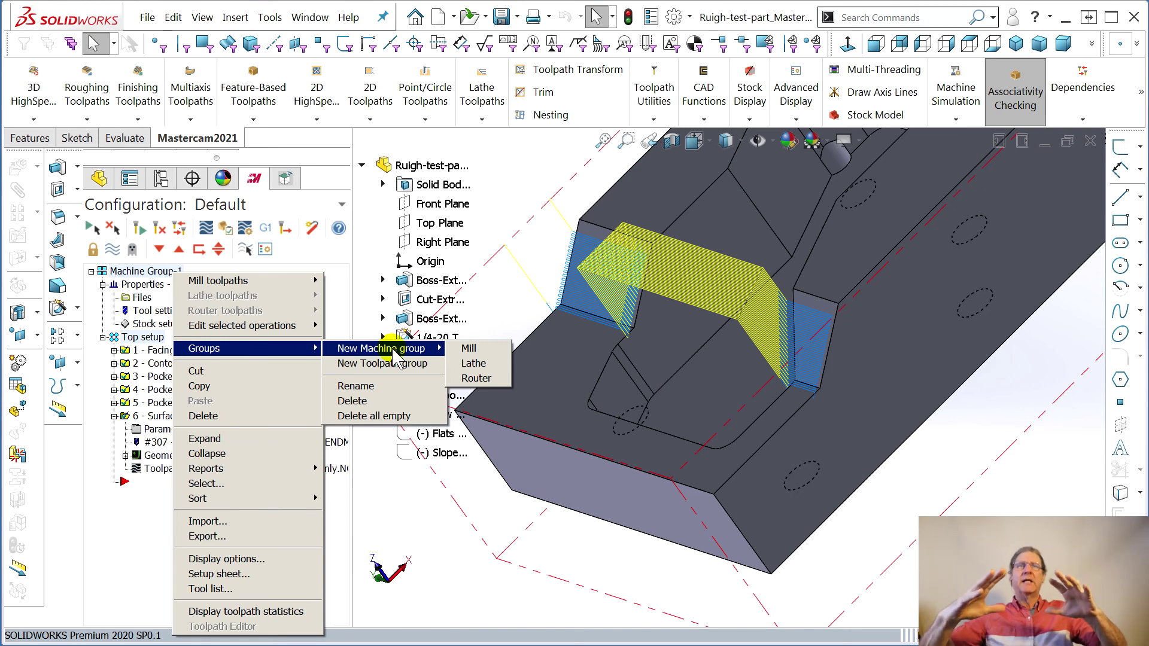
pyautogui.press('Escape')
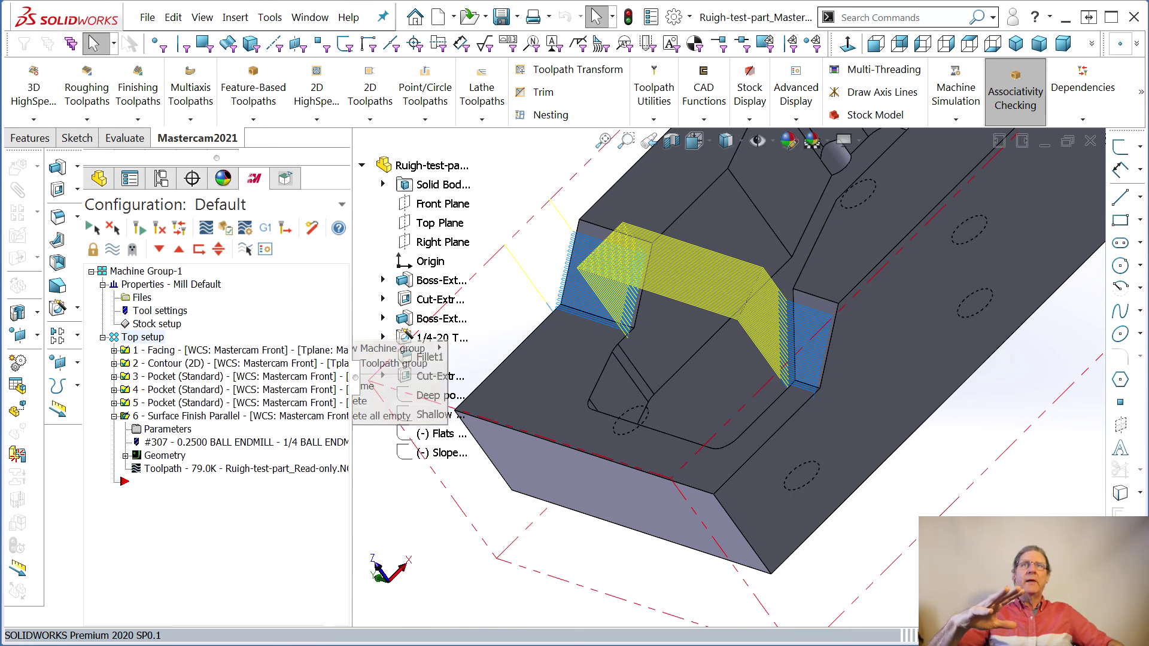
# Collapse operation 6, Surface Finish Parallel, in the operations tree
pyautogui.click(113, 416)
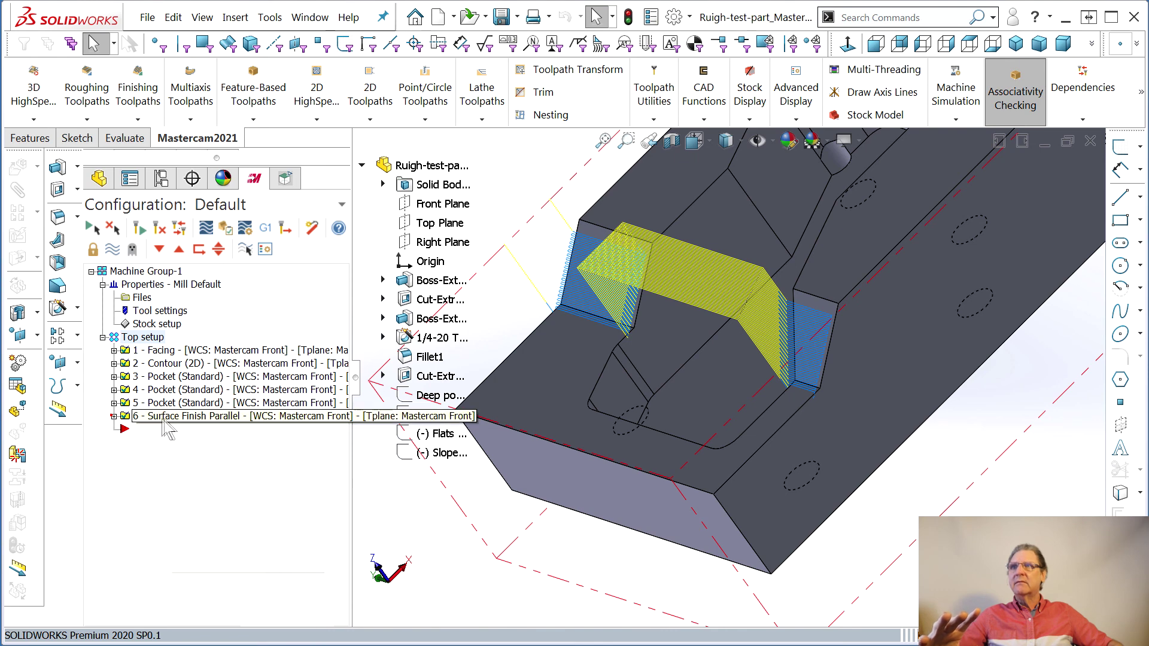